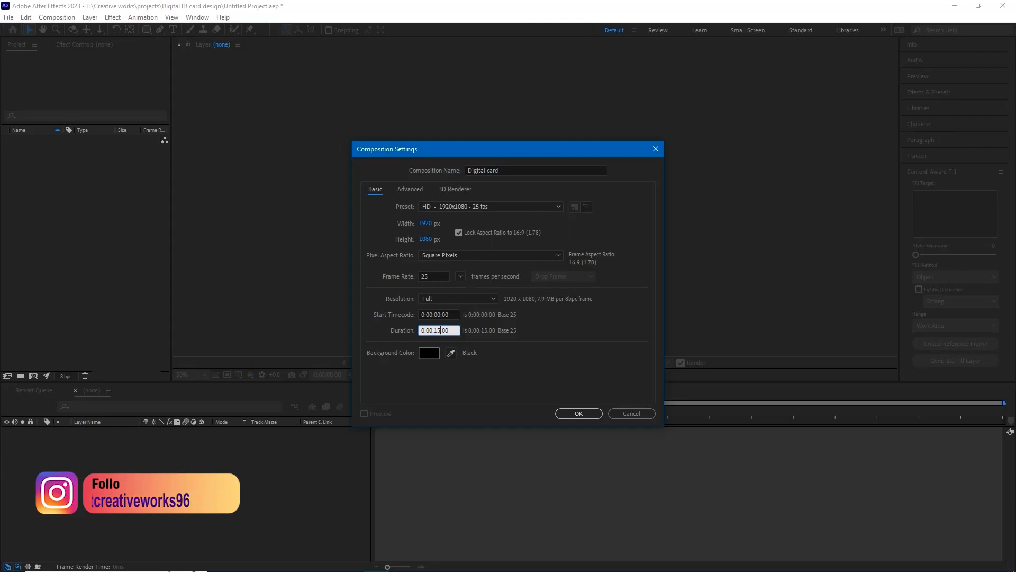
- Create the composition "Digital card" at 1920x1080, 25 fps, with a duration of 0:00:15:00
click(487, 397)
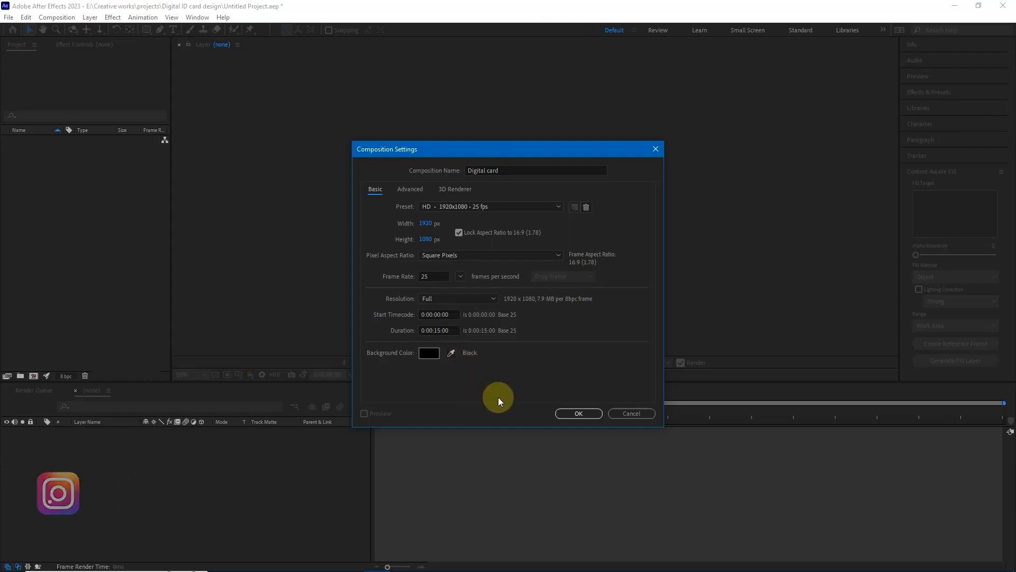
click(570, 413)
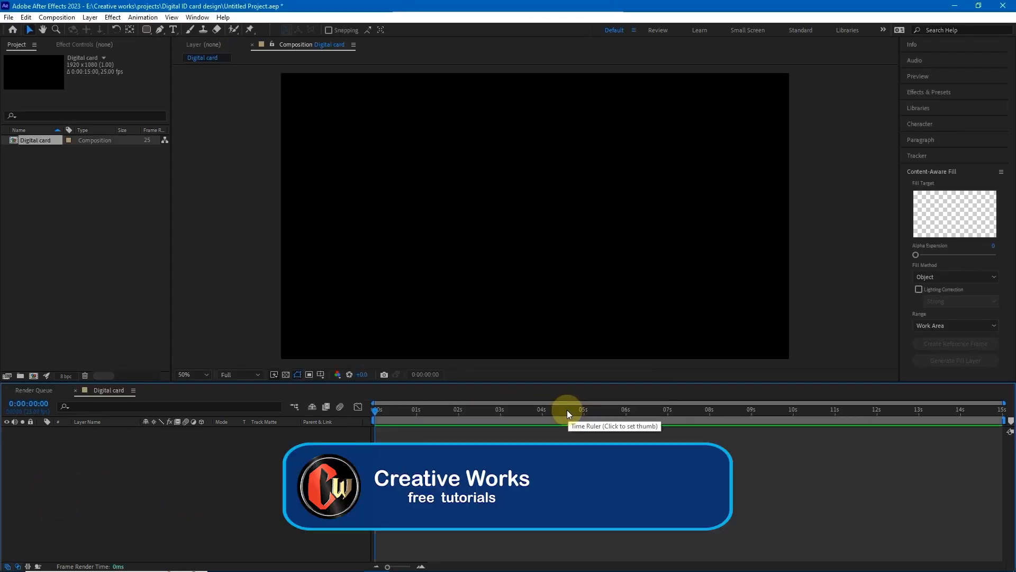
click(79, 159)
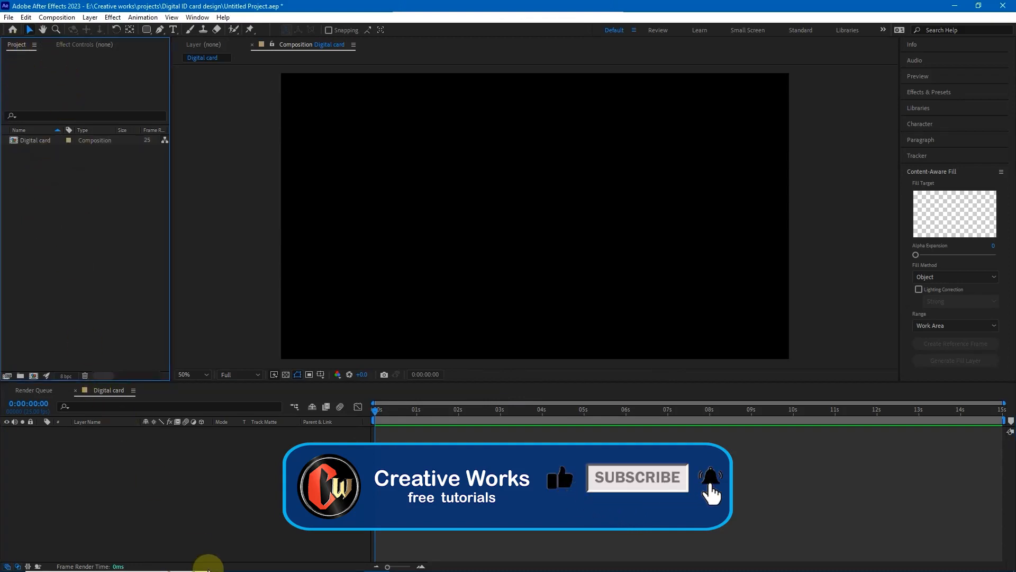
- Import the chip, image1 and signature images from the Res folder into the project
mouse_move(238, 568)
mouse_move(297, 564)
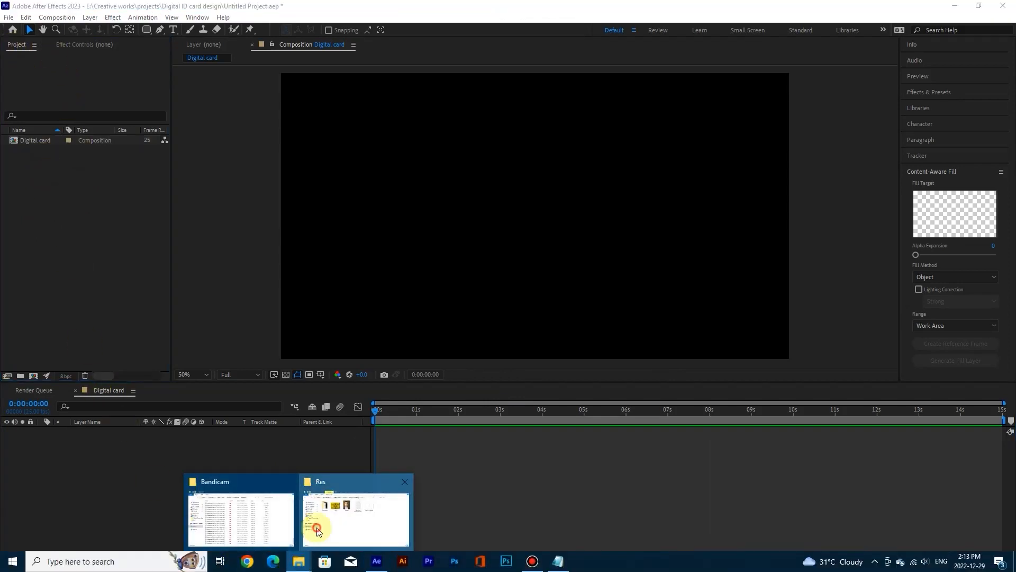
click(357, 509)
ctrl+click(698, 317)
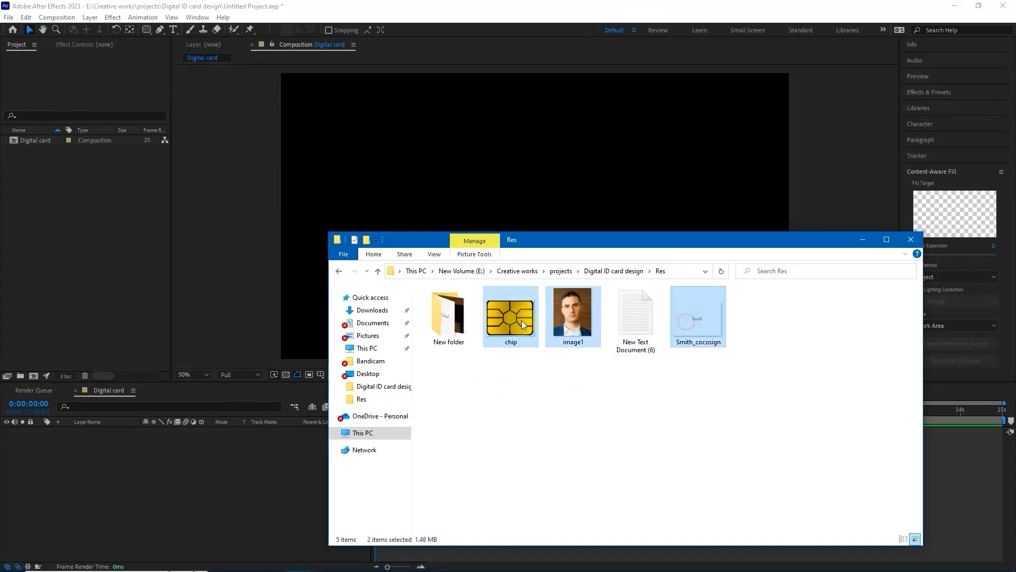
drag(510, 319, 94, 237)
click(95, 239)
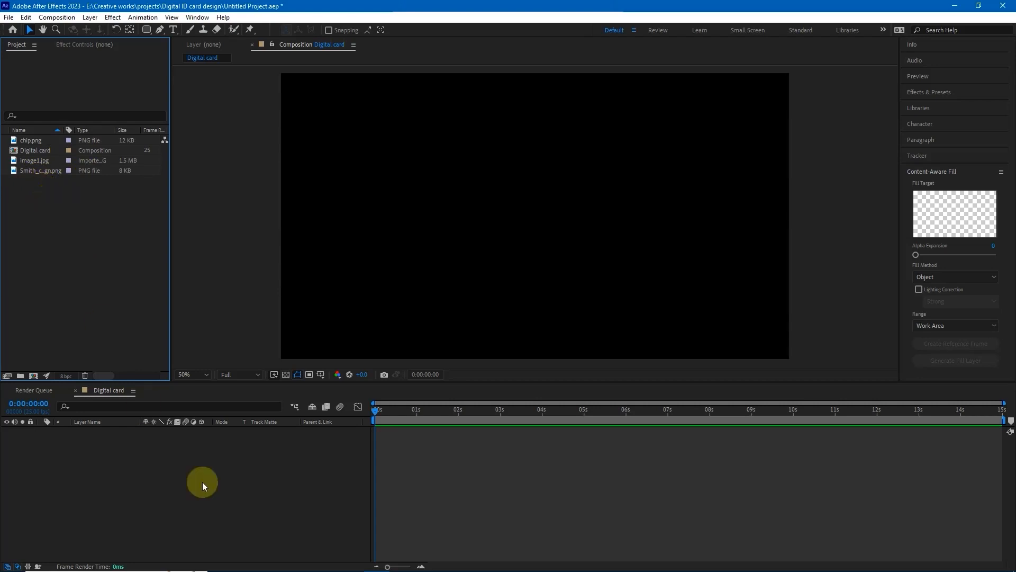
- Add a new dark gray solid layer of 1920x1080 px to the Digital card composition
right_click(233, 504)
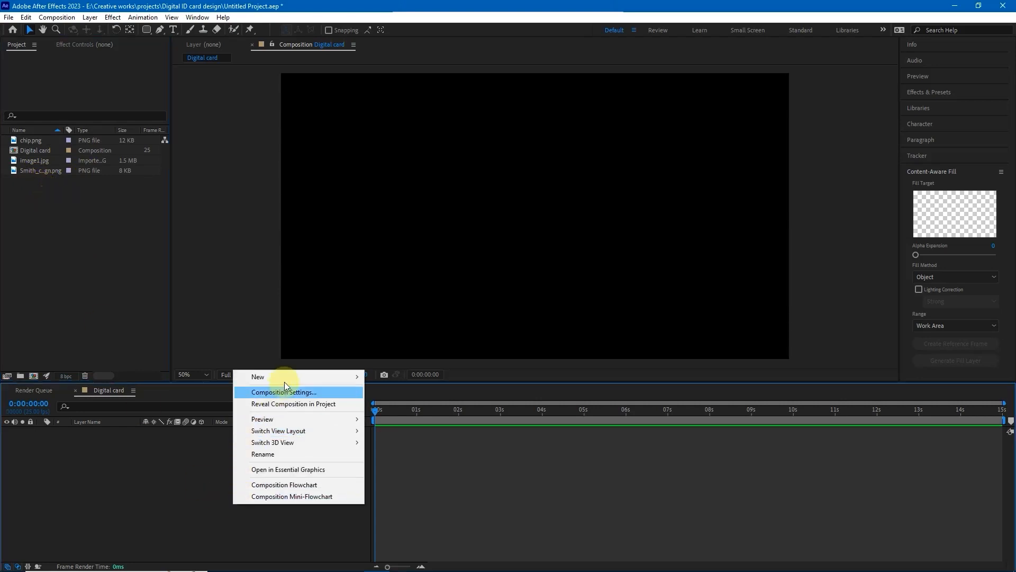
mouse_move(302, 376)
click(406, 404)
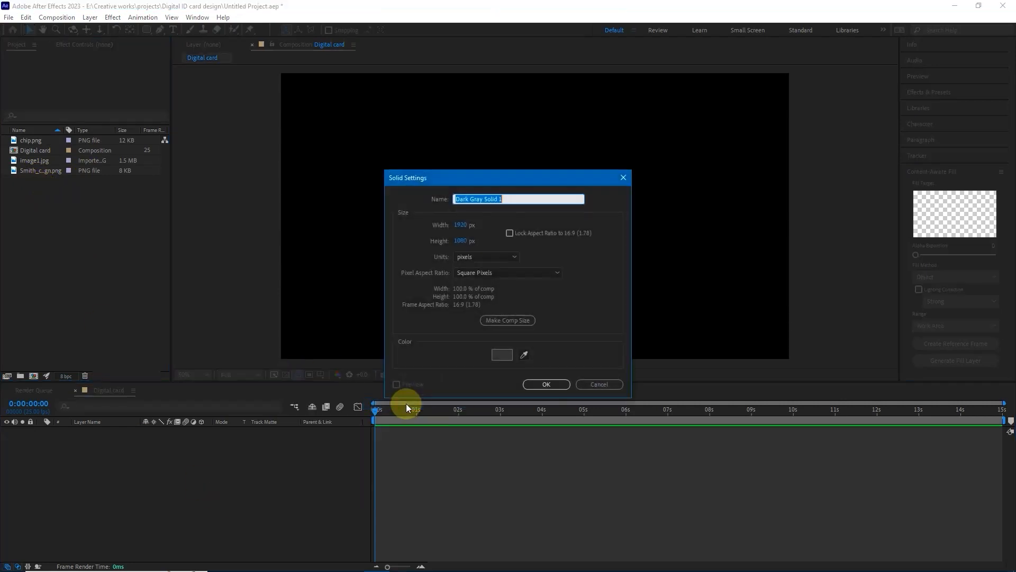
click(547, 384)
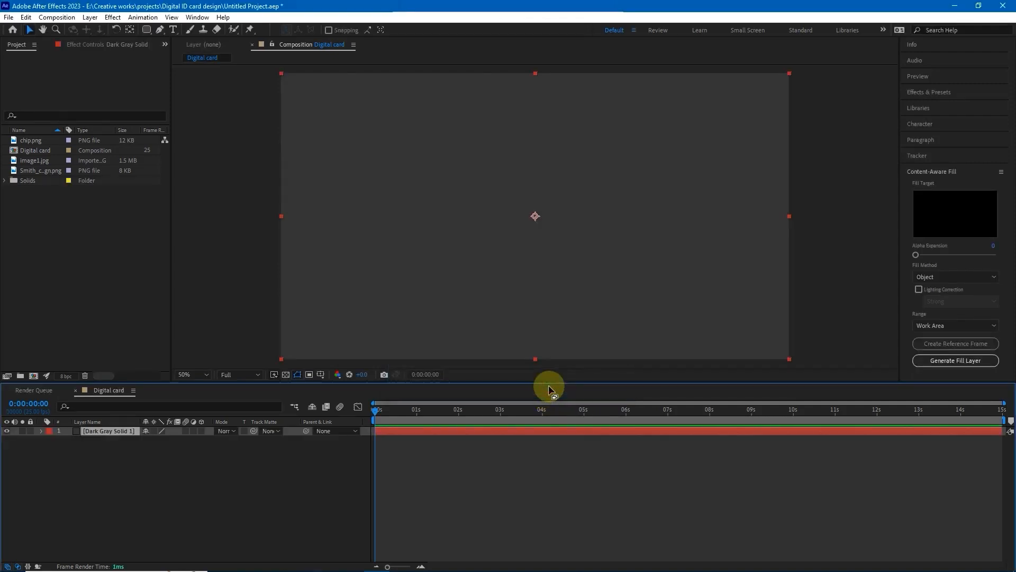
- Find the Saber effect and apply it to the dark gray solid layer
click(950, 95)
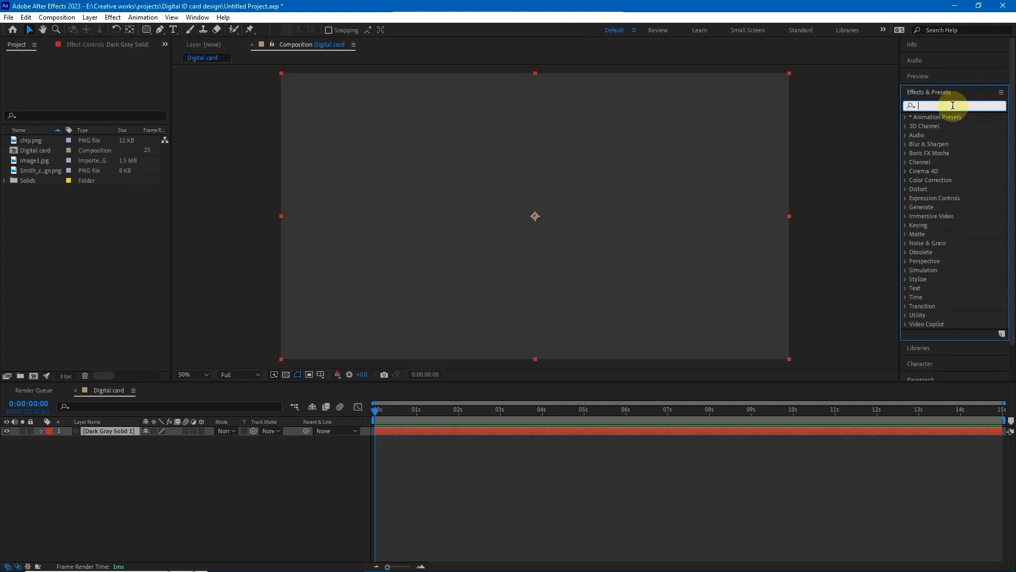
text(sa)
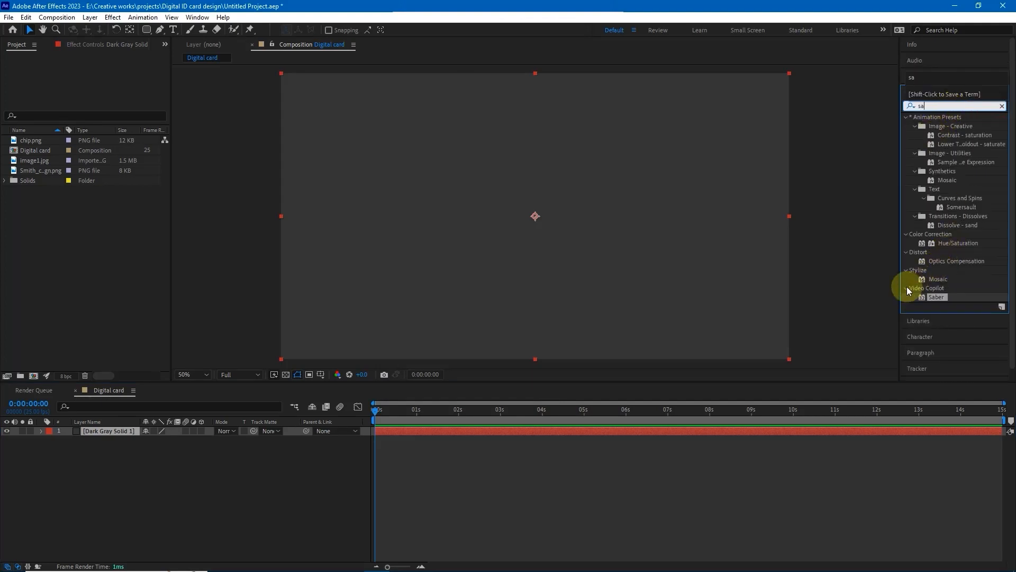
click(932, 296)
drag(932, 296, 110, 430)
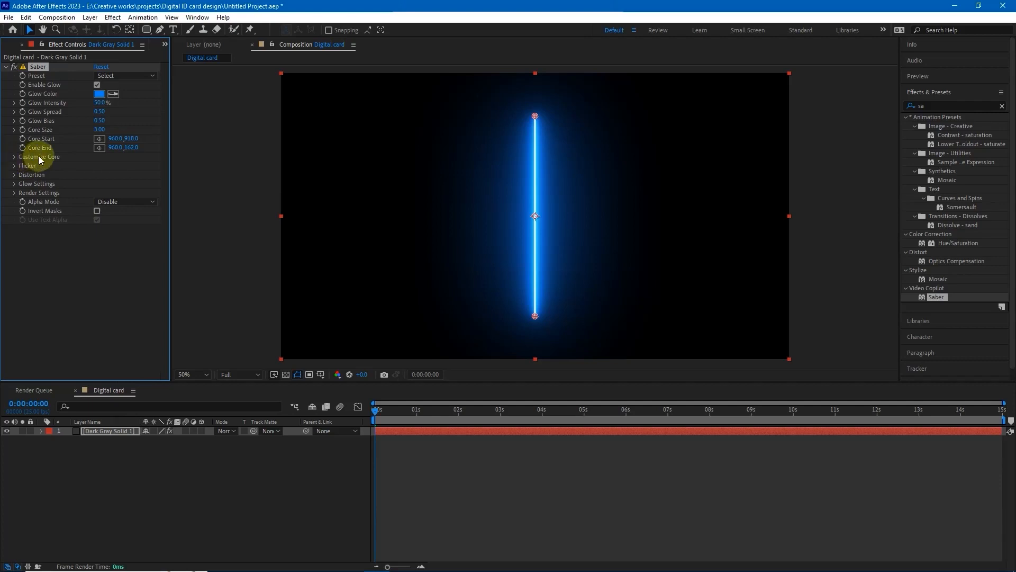
- Draw a rounded rectangle mask outward from the composition's centre on the solid layer, shaped like a card
click(147, 31)
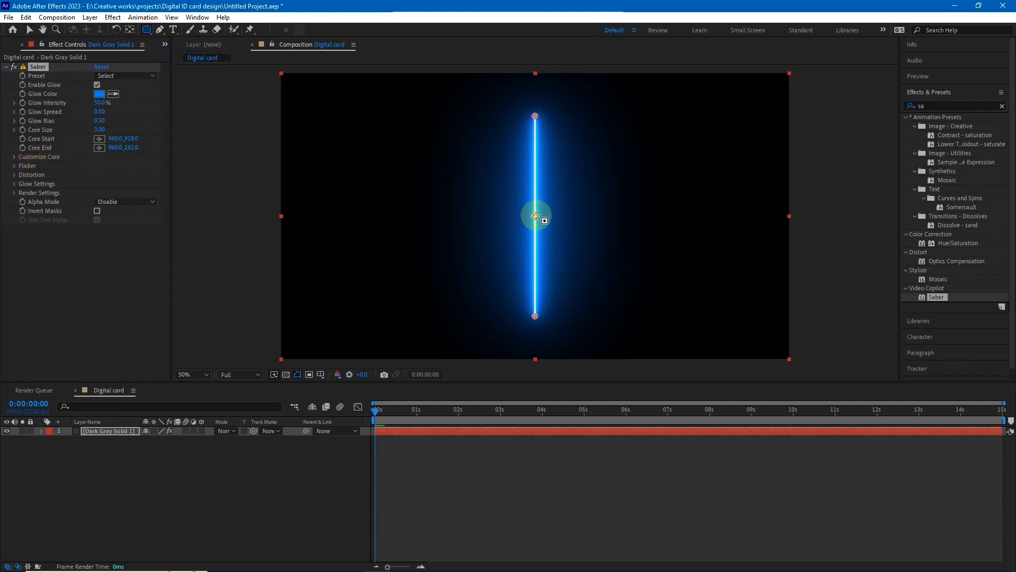
drag(535, 216, 661, 286)
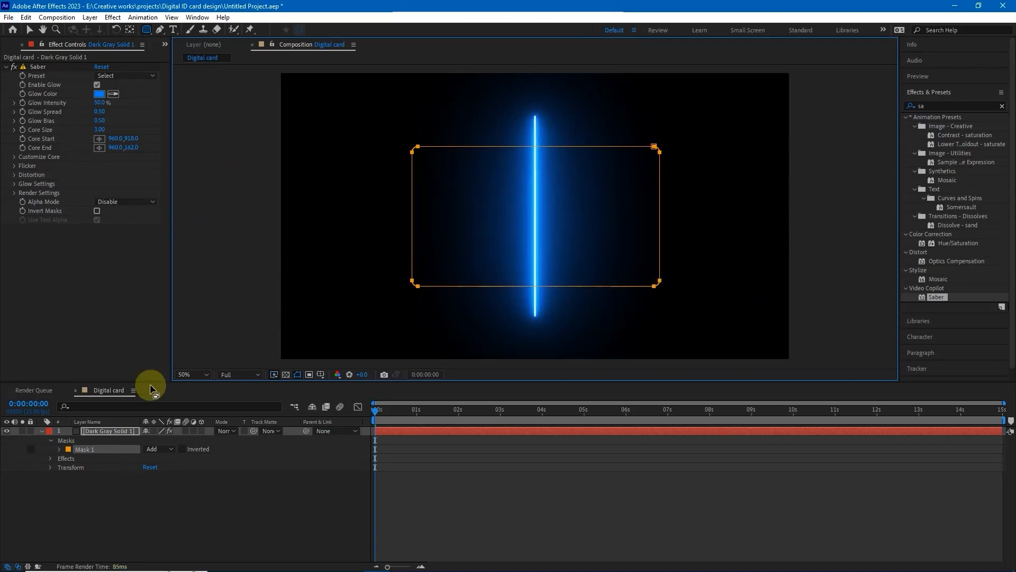
click(112, 433)
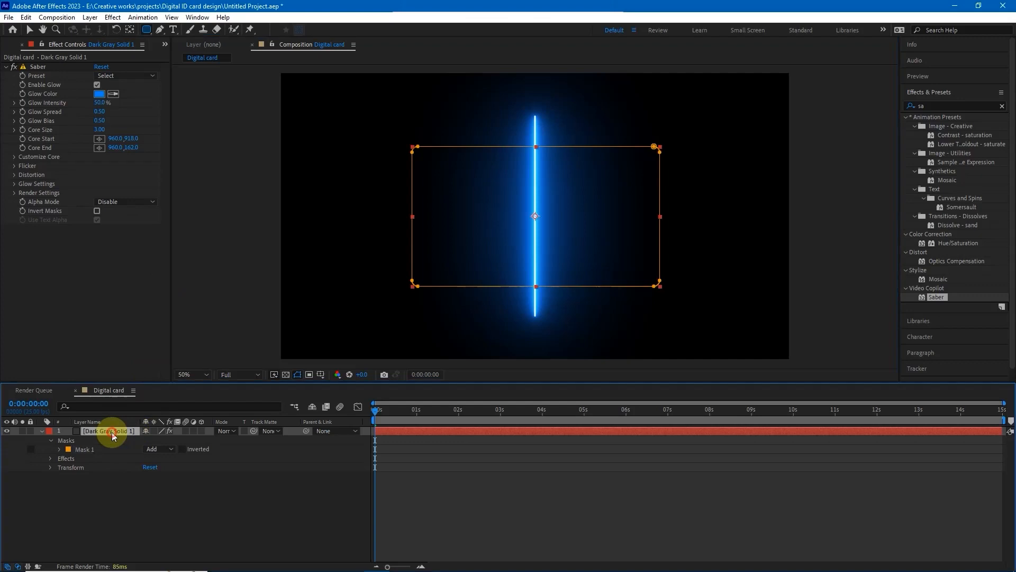
- Set the Saber effect's Core Type to Layer Masks under Customize Core
click(15, 158)
click(15, 158)
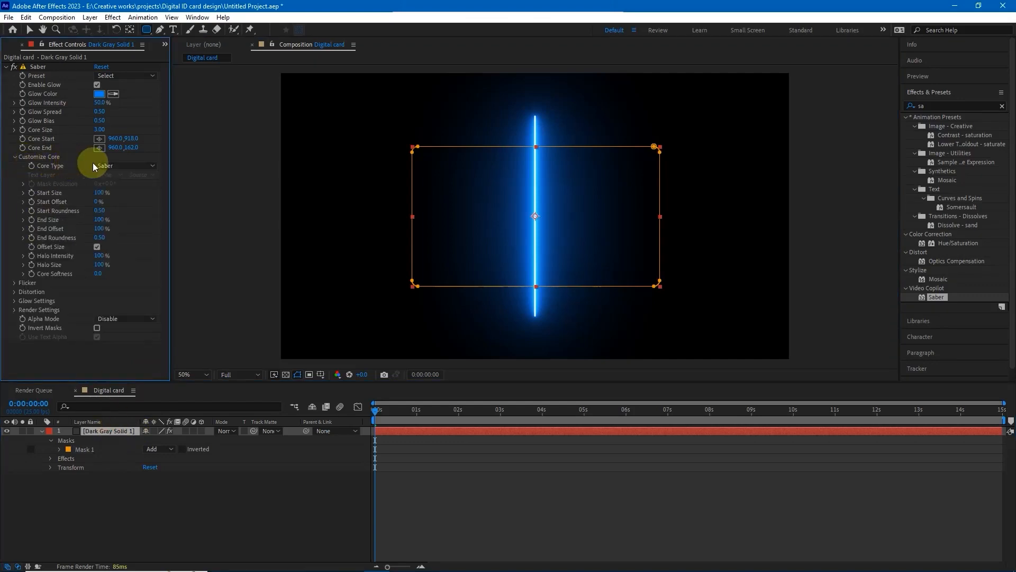
click(116, 167)
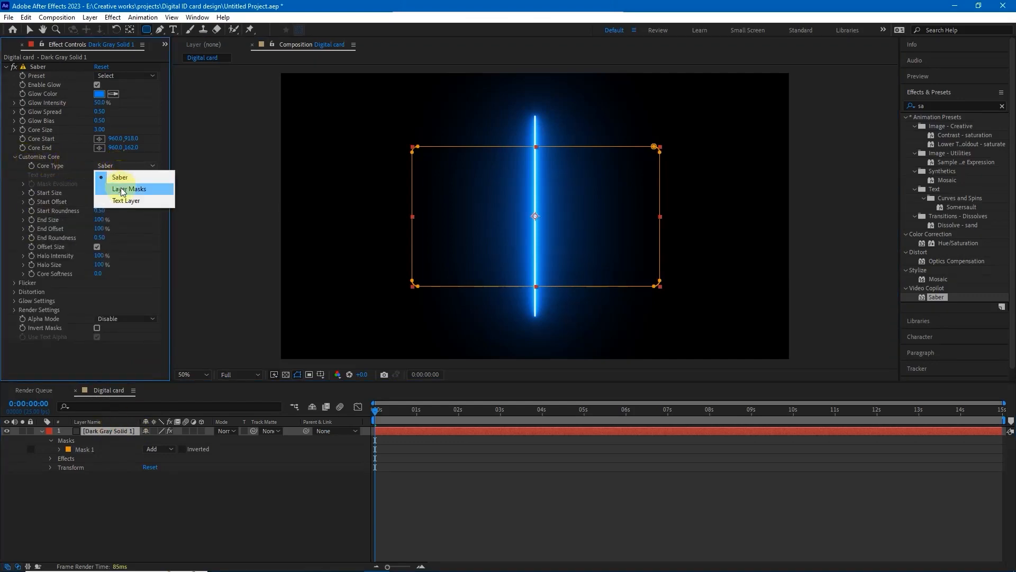
click(124, 190)
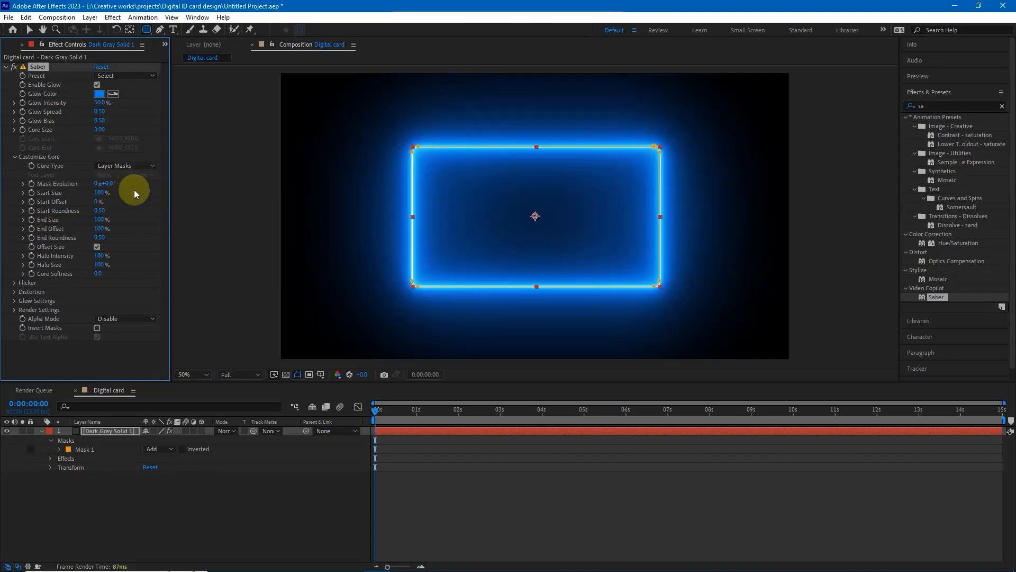
- Examine the Saber effect's Render Settings, and collapse the deselected solid layer's properties
click(97, 336)
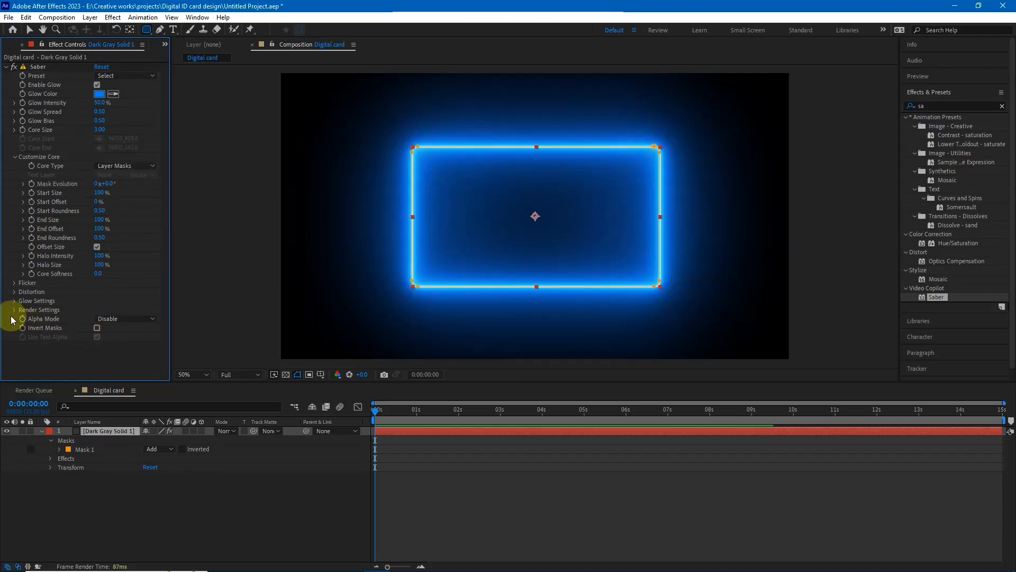
click(14, 311)
scroll(116, 325, down, 2)
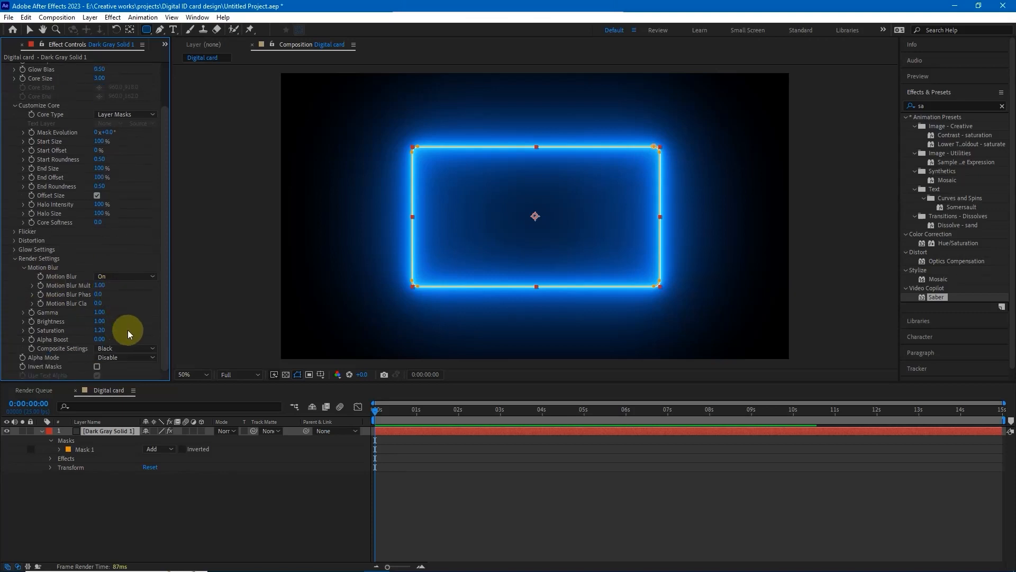
click(31, 30)
click(835, 182)
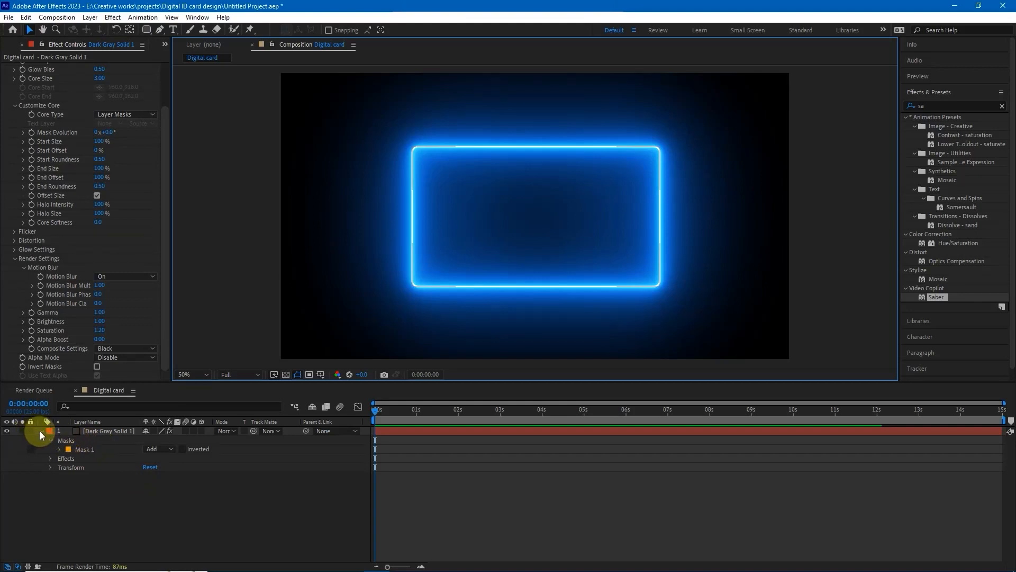
click(40, 431)
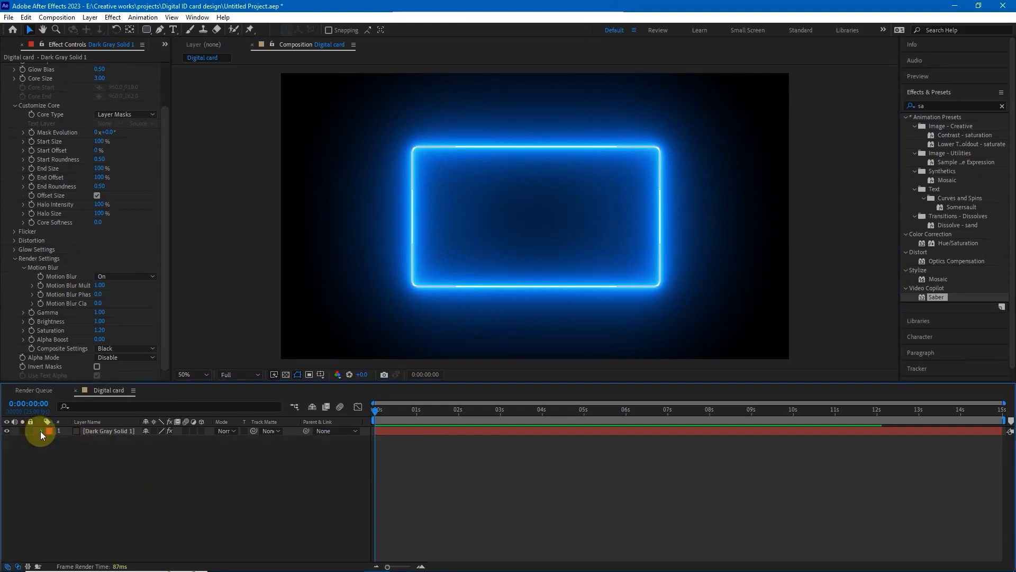
- Add a new shape layer and draw a white rounded rectangle from the centre to fill the glowing frame
right_click(178, 453)
mouse_move(254, 326)
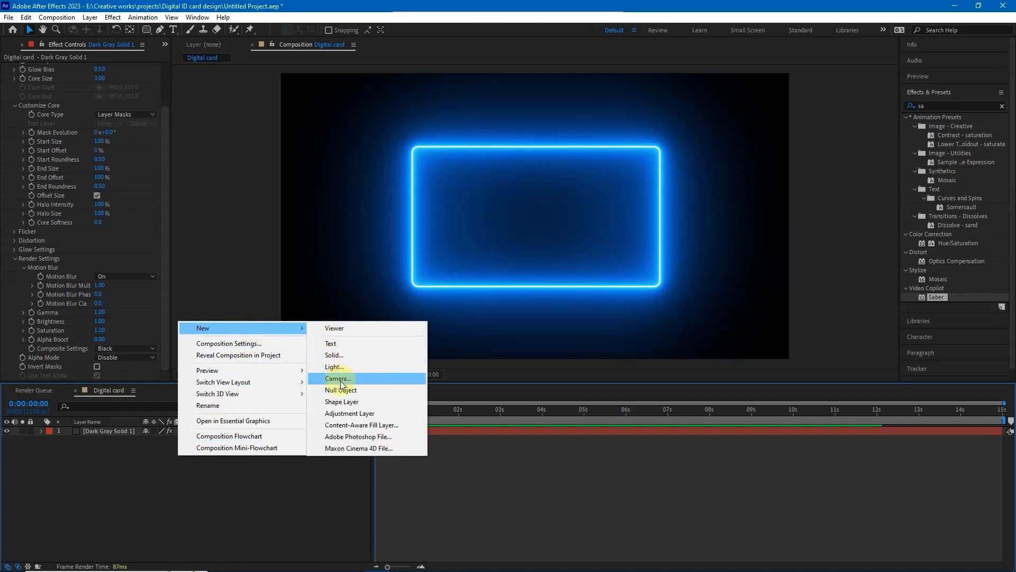
click(341, 402)
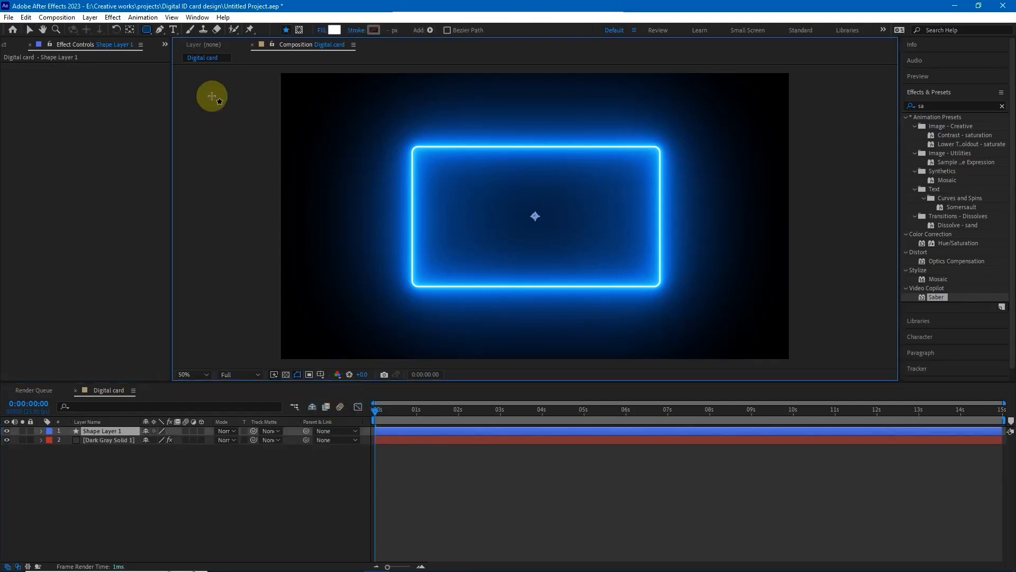
click(146, 30)
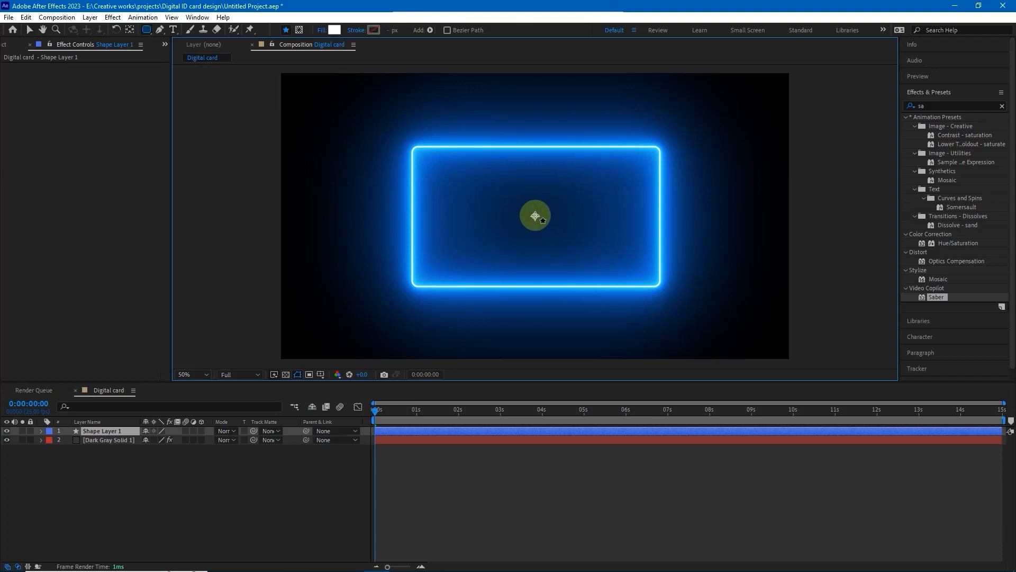
mouse_move(534, 216)
mouse_down()
mouse_move(669, 290)
mouse_move(657, 285)
mouse_up()
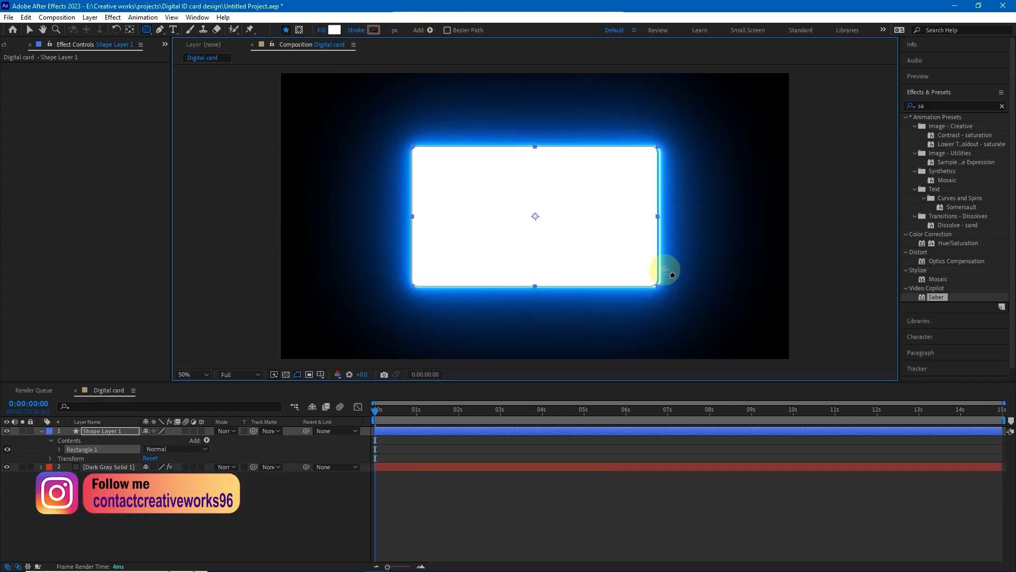
- Nudge the white rounded rectangle to the right and adjust its upper edge so it fits inside the glowing frame
key(Right)
key(Right)
key(Right)
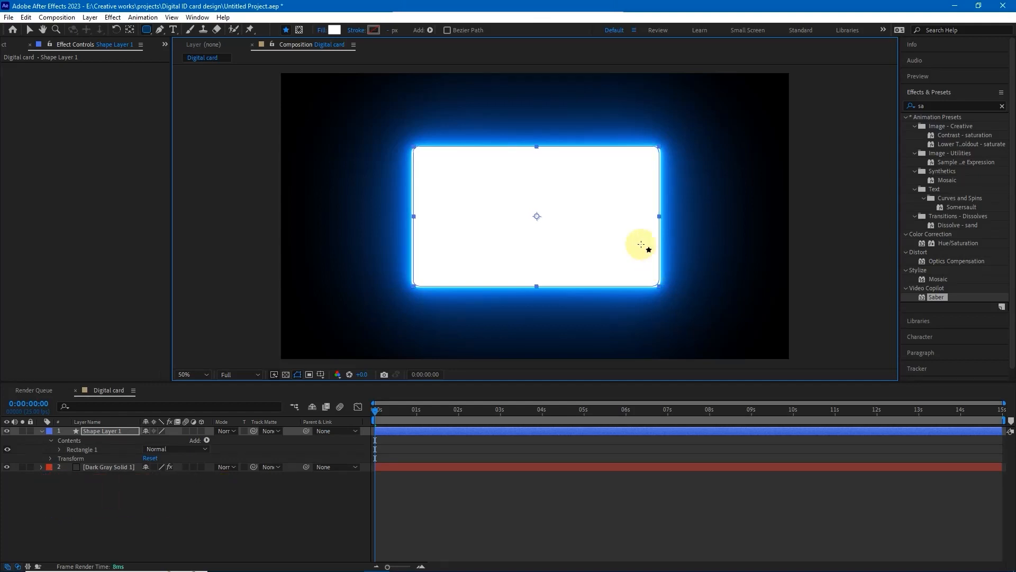
click(29, 30)
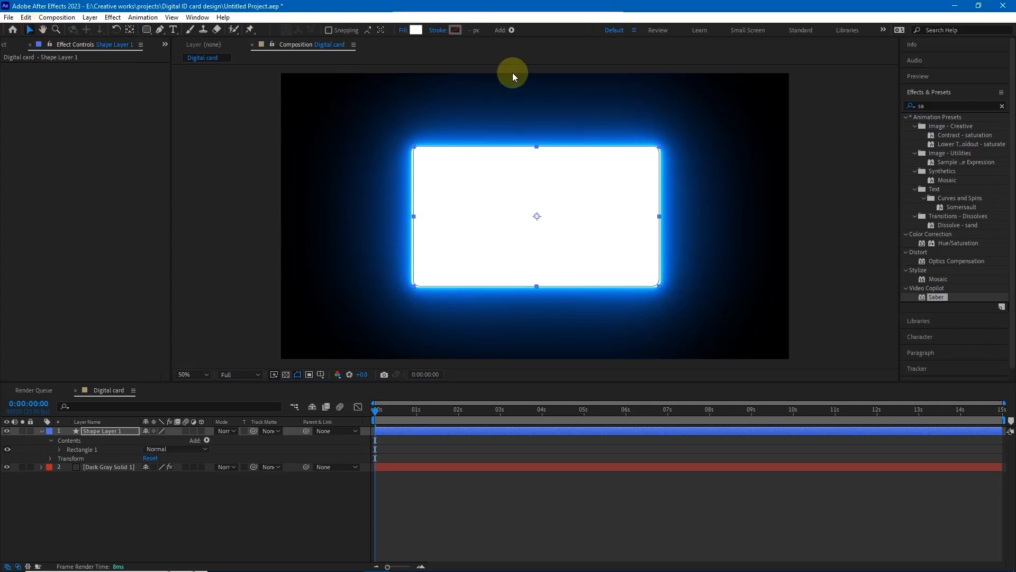
drag(538, 145, 536, 147)
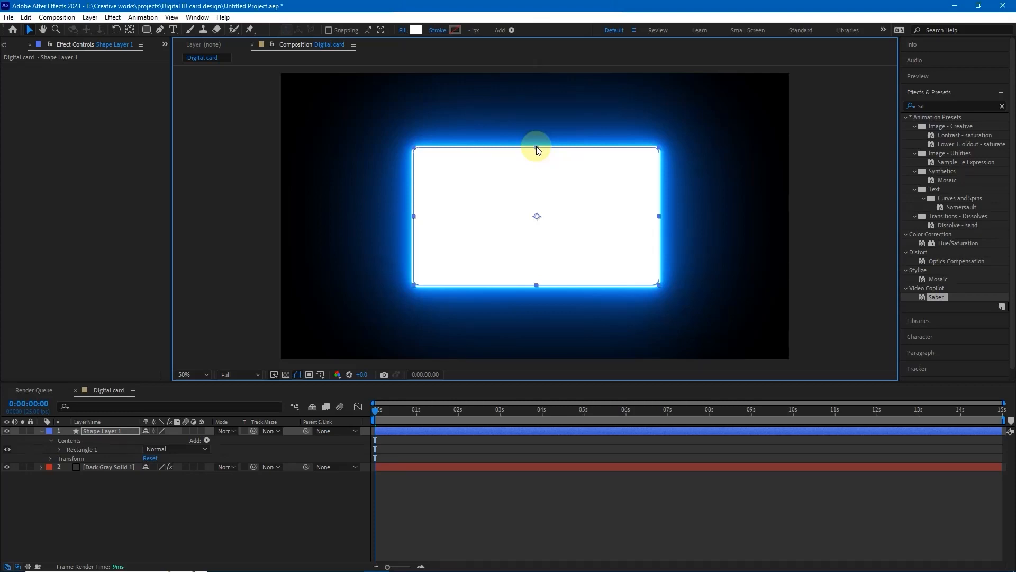
drag(536, 147, 536, 145)
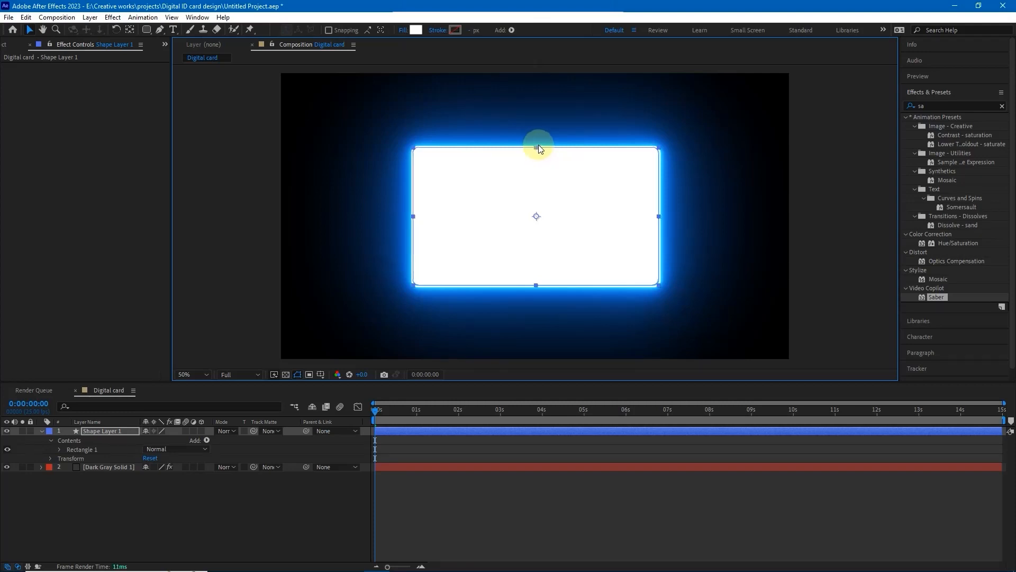
- Give the rounded rectangle a solid FFFFFF fill in Screen mode at 100% opacity and a stroke of None
click(814, 178)
click(577, 233)
click(404, 30)
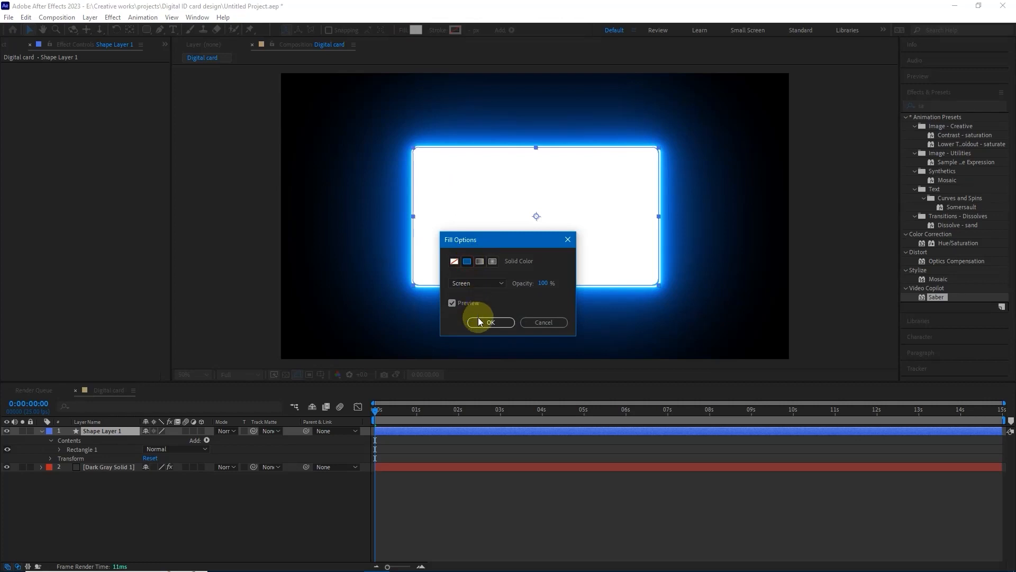
click(479, 322)
click(417, 29)
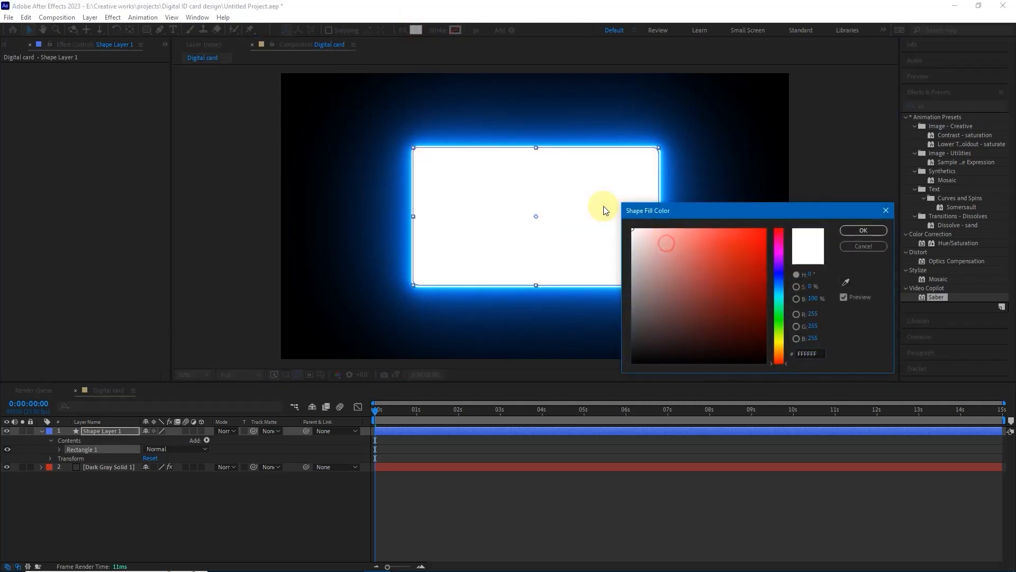
click(863, 230)
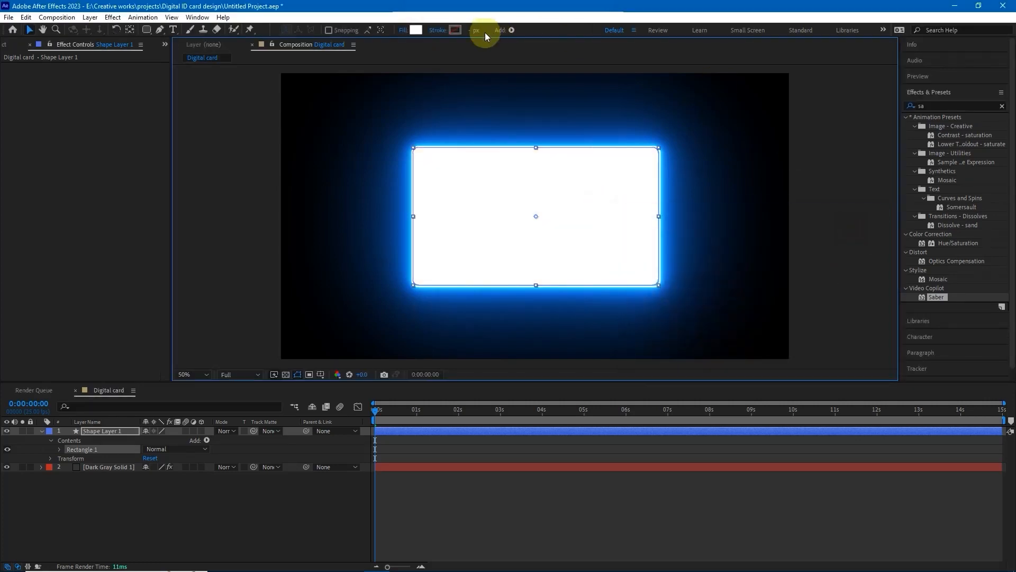
click(440, 31)
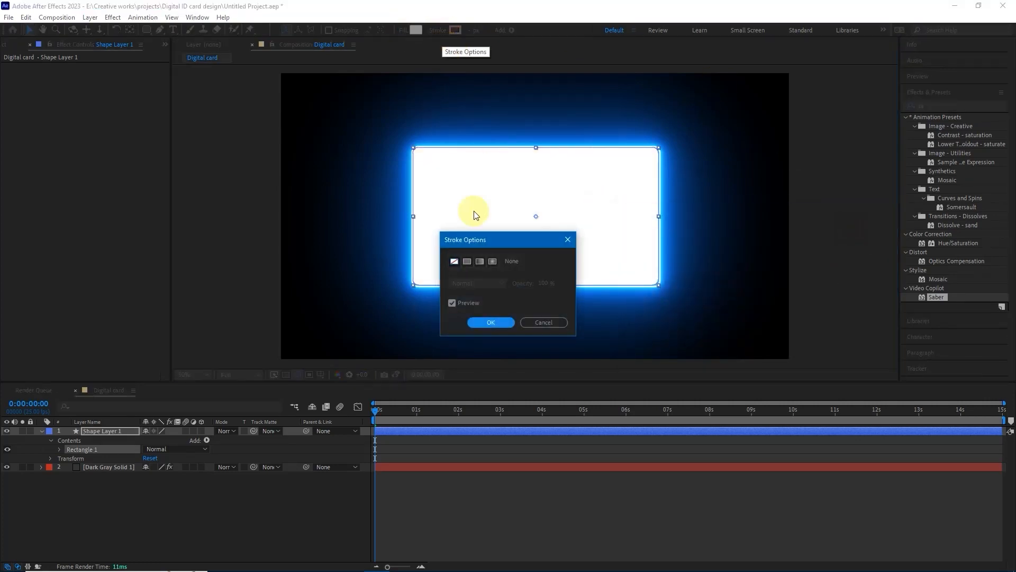
click(488, 322)
- Set the opacity of the white rounded rectangle's shape layer to 50%, and deselect the layer
key(t)
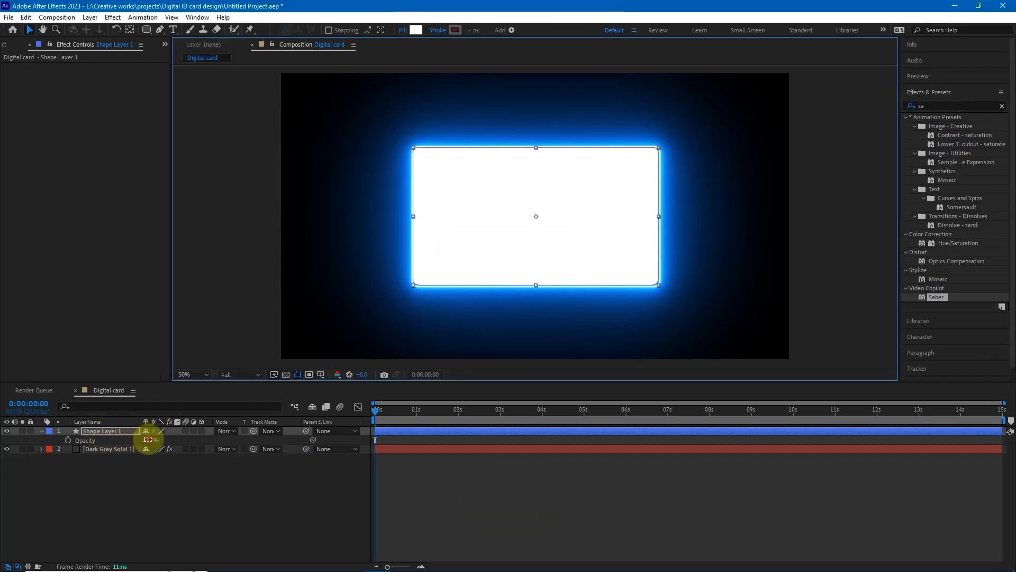
click(148, 440)
text(50)
key(Return)
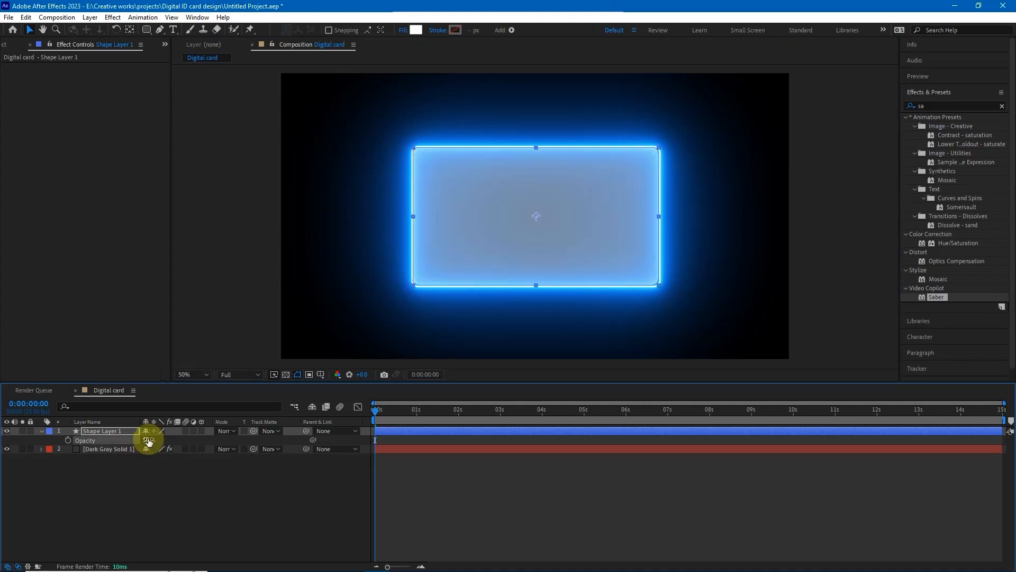
click(827, 217)
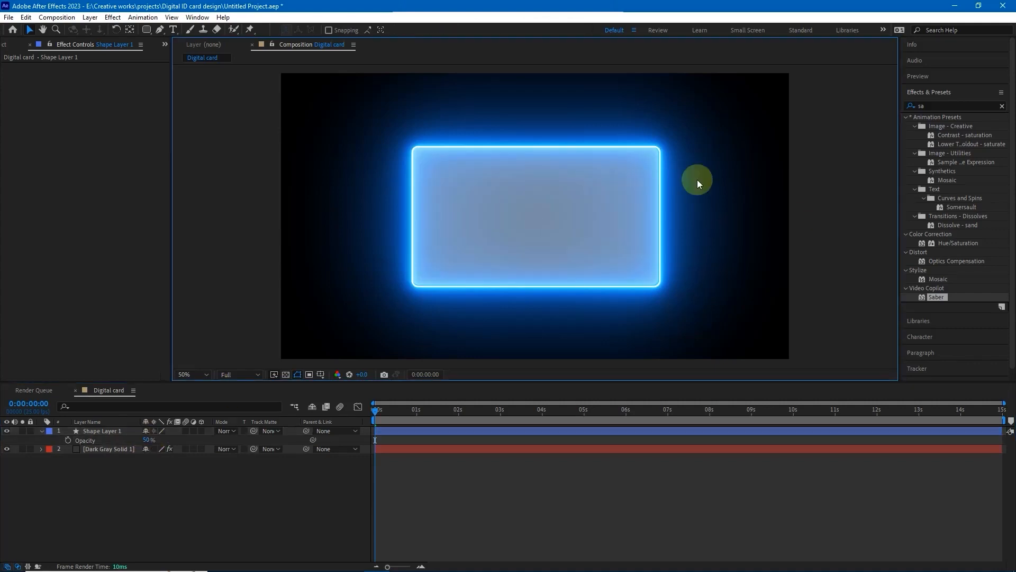
- Nudge the semi-transparent rectangle slightly to the right inside the glowing frame
scroll(649, 213, up, 2)
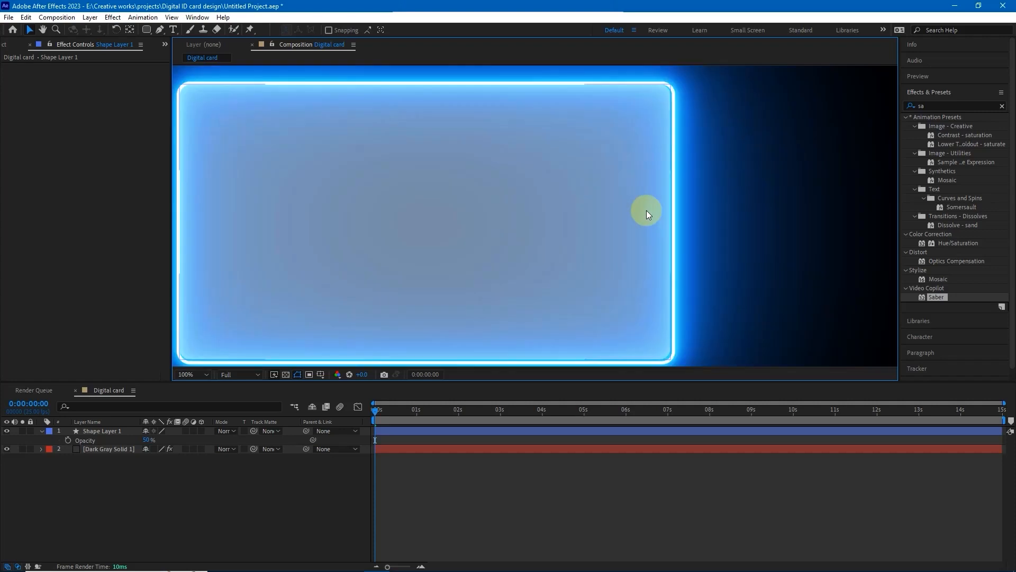
click(643, 228)
key(Right)
key(Right)
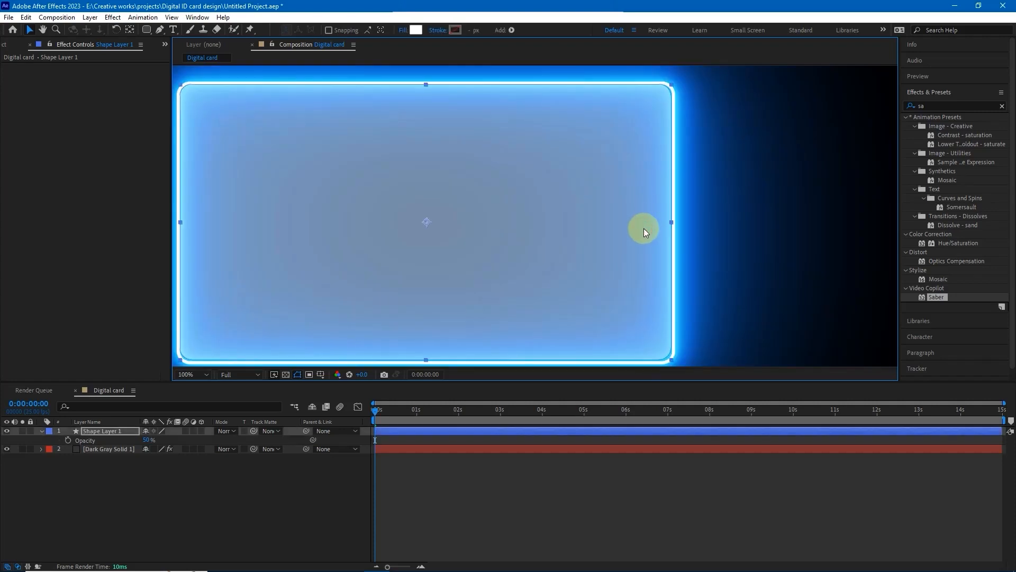
scroll(672, 228, down, 2)
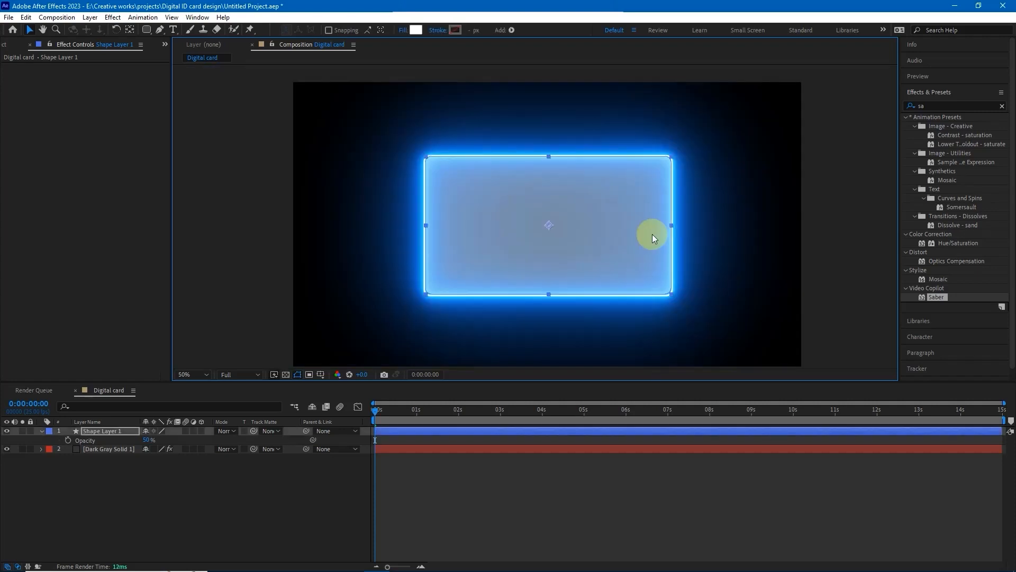
- Adjust the rectangle's left and right edges so they meet the inside of the glowing frame
scroll(428, 226, up, 4)
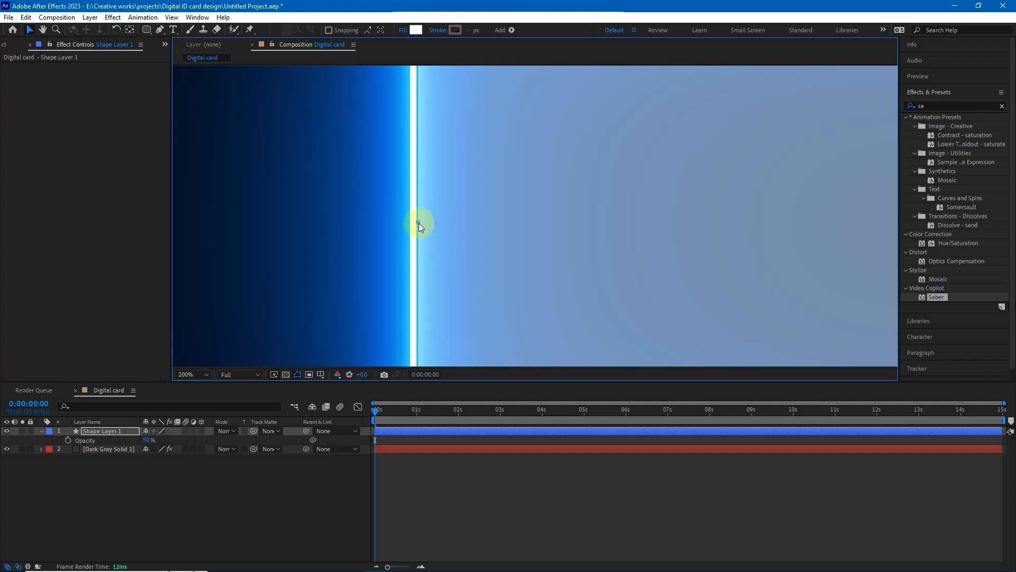
scroll(418, 221, down, 2)
scroll(415, 221, down, 2)
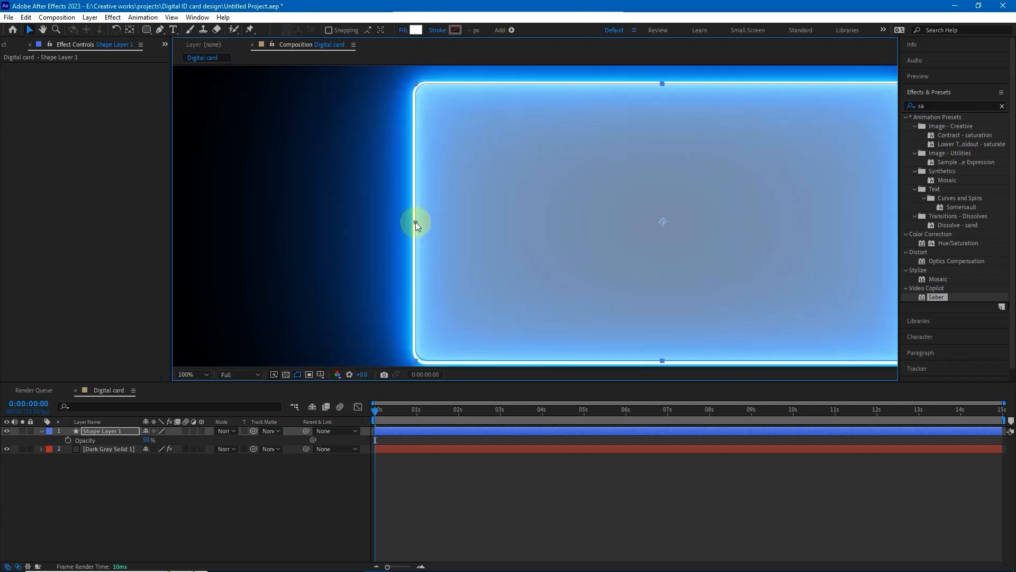
scroll(522, 265, down, 2)
scroll(557, 294, up, 6)
drag(637, 245, 636, 250)
scroll(636, 250, down, 3)
- Align the rectangle's upper edge with the frame's glowing line
drag(633, 183, 569, 209)
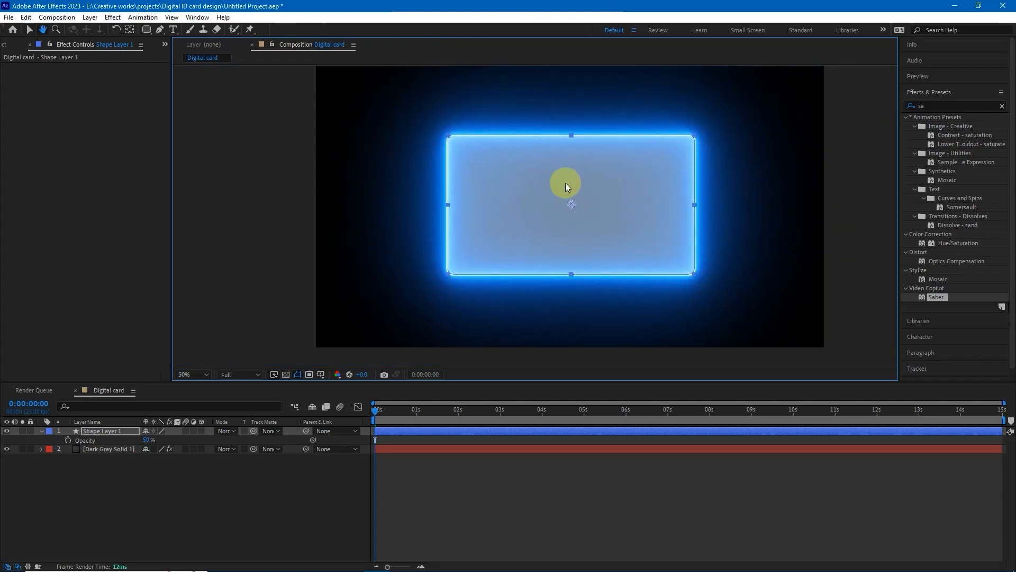
key(v)
scroll(586, 129, up, 5)
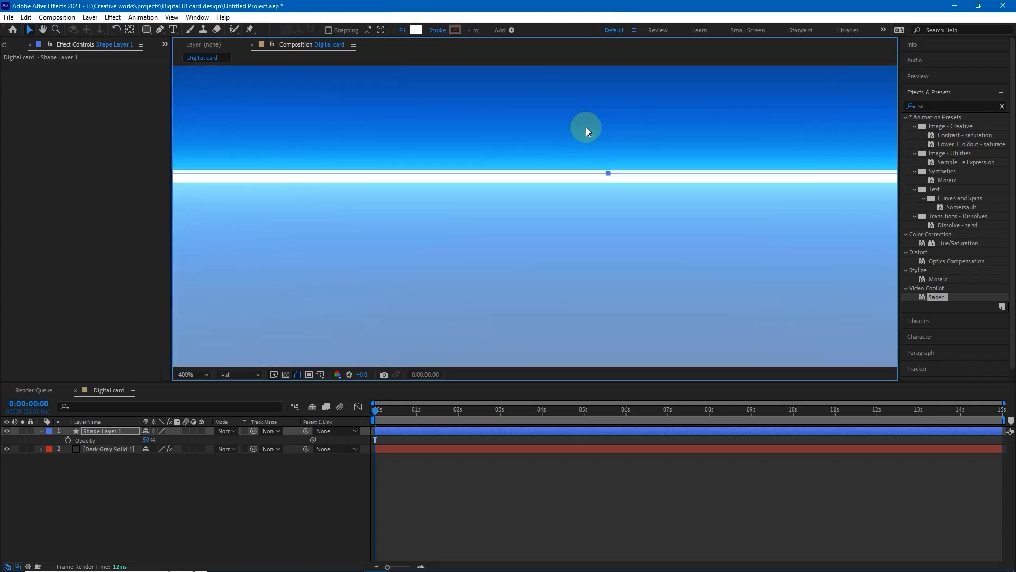
click(610, 174)
scroll(579, 199, down, 6)
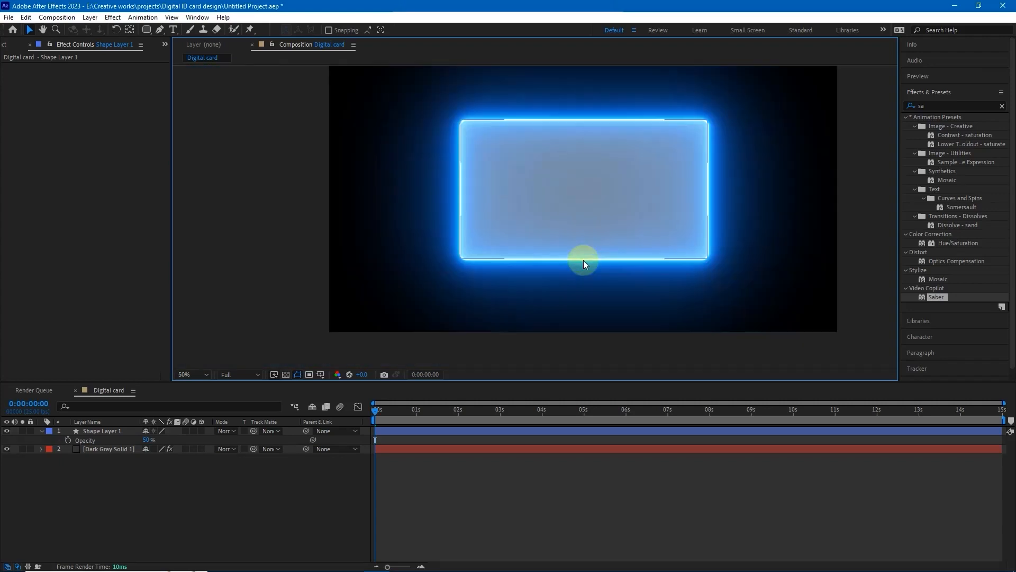
- Align the rectangle's lower edge with the frame's glowing line, and deselect the shape layer
scroll(583, 259, up, 1)
click(587, 218)
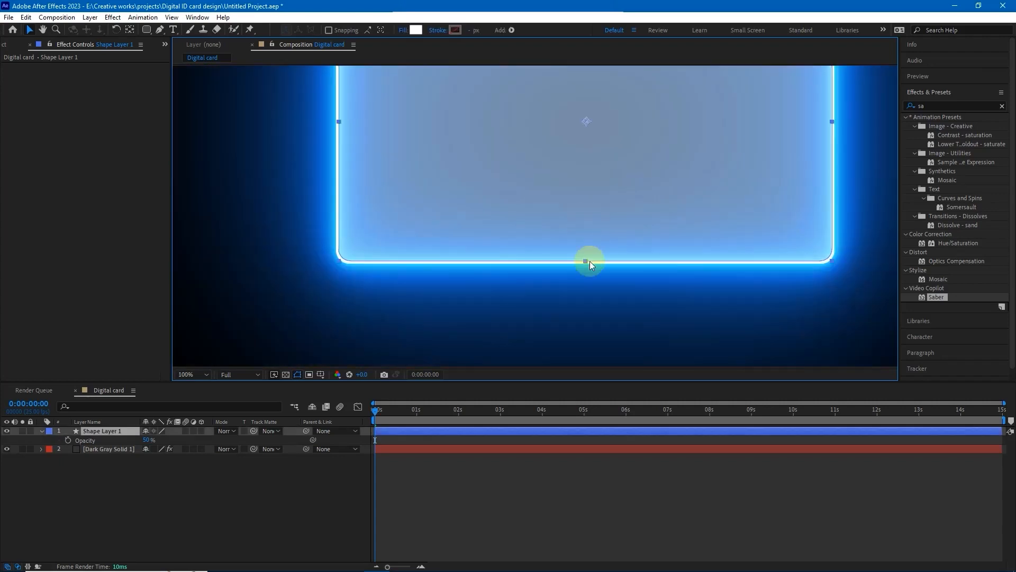
scroll(587, 261, up, 2)
click(579, 236)
click(579, 236)
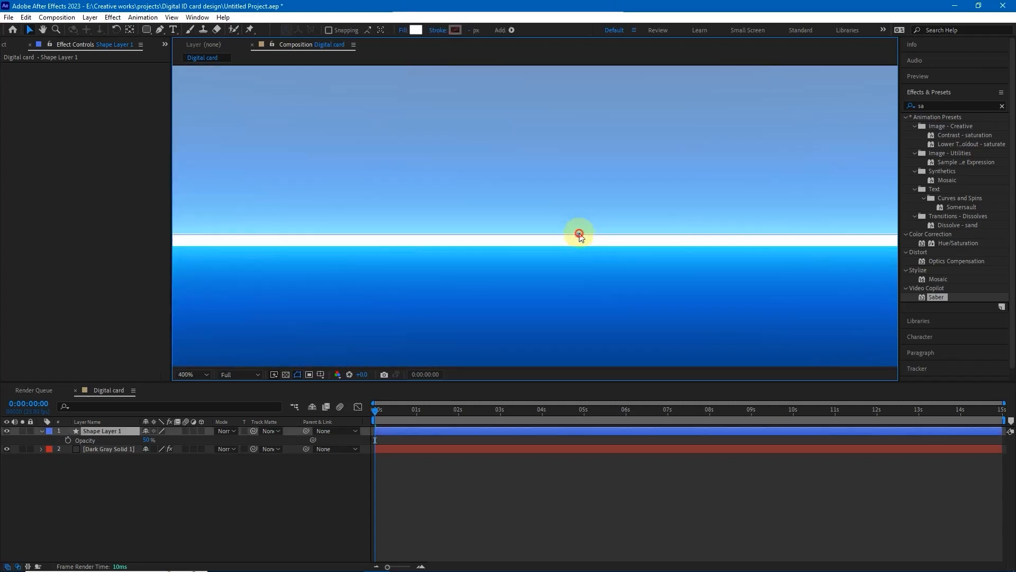
scroll(579, 236, down, 2)
scroll(579, 237, down, 1)
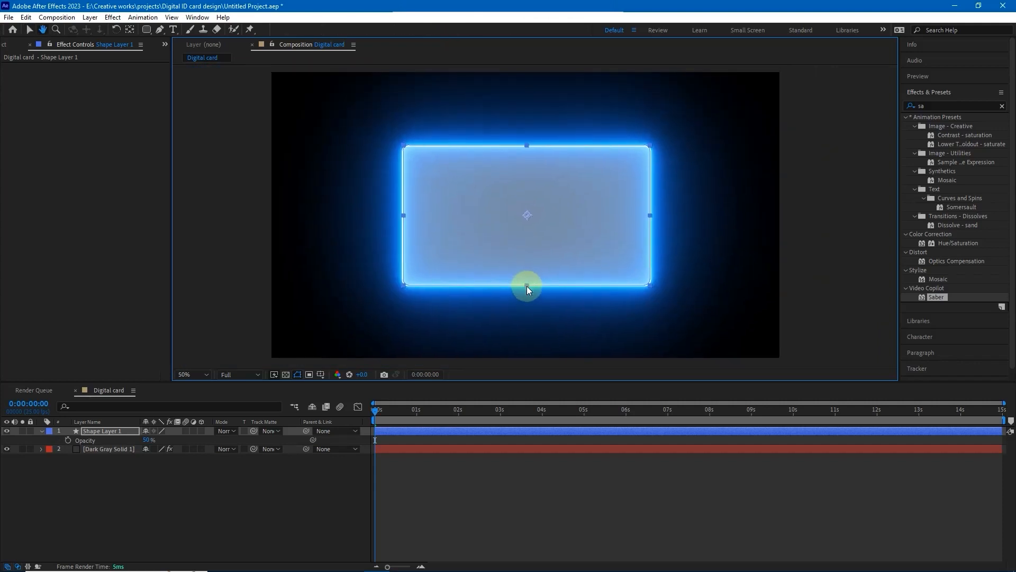
click(821, 212)
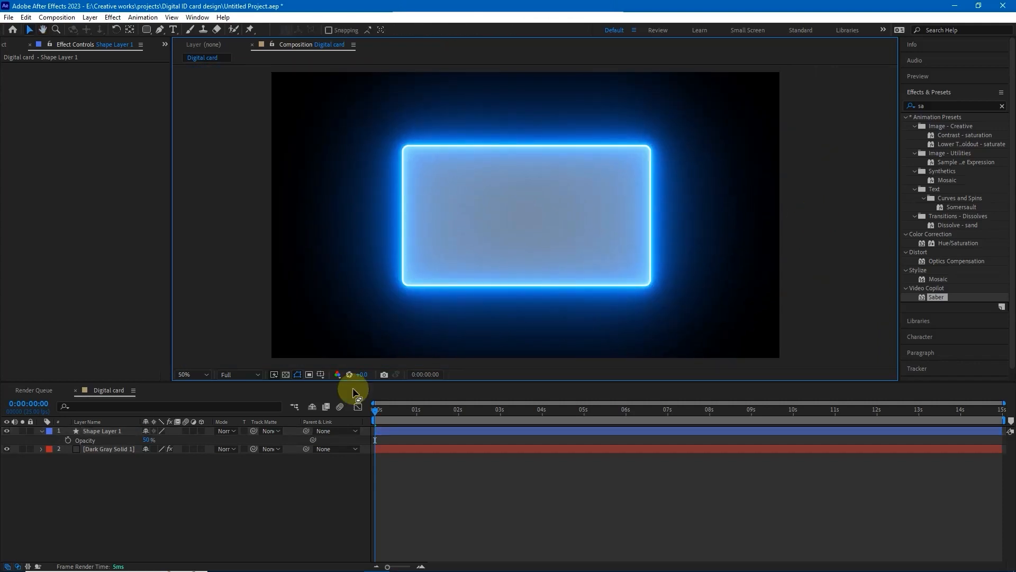
- Collapse the shape layer's properties and show the Saber settings of the frame's dark gray solid
click(189, 502)
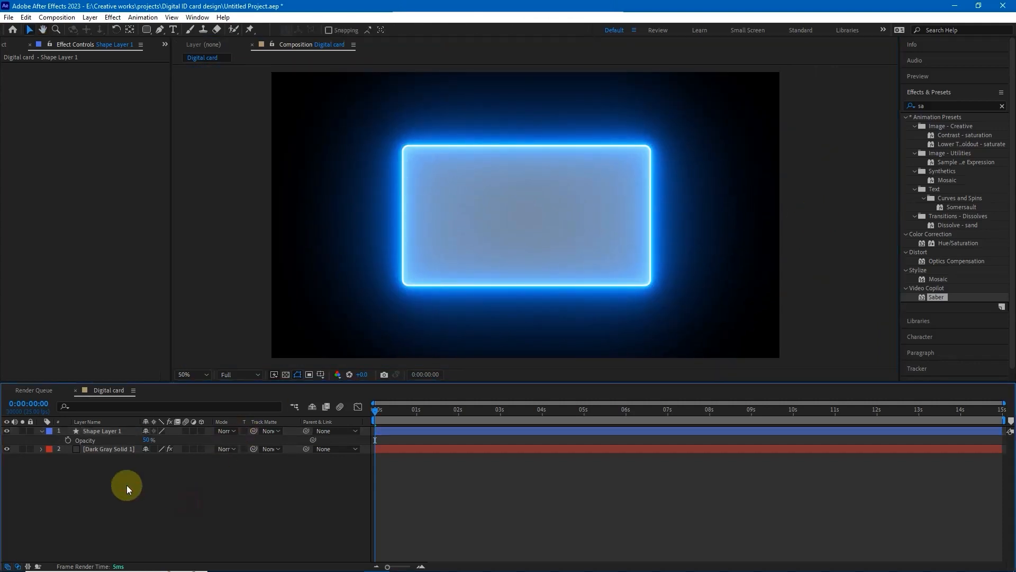
click(42, 431)
click(103, 442)
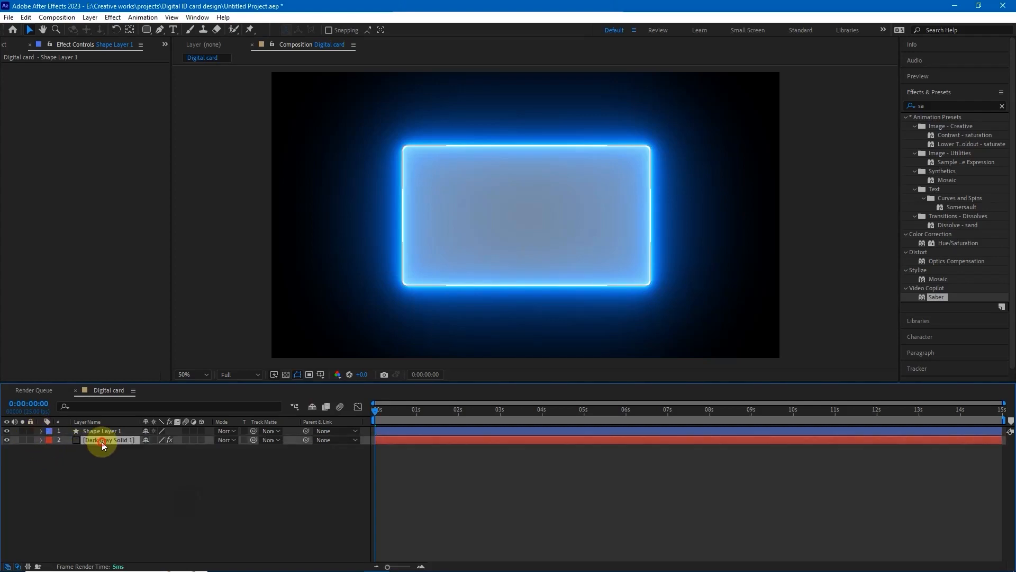
click(855, 227)
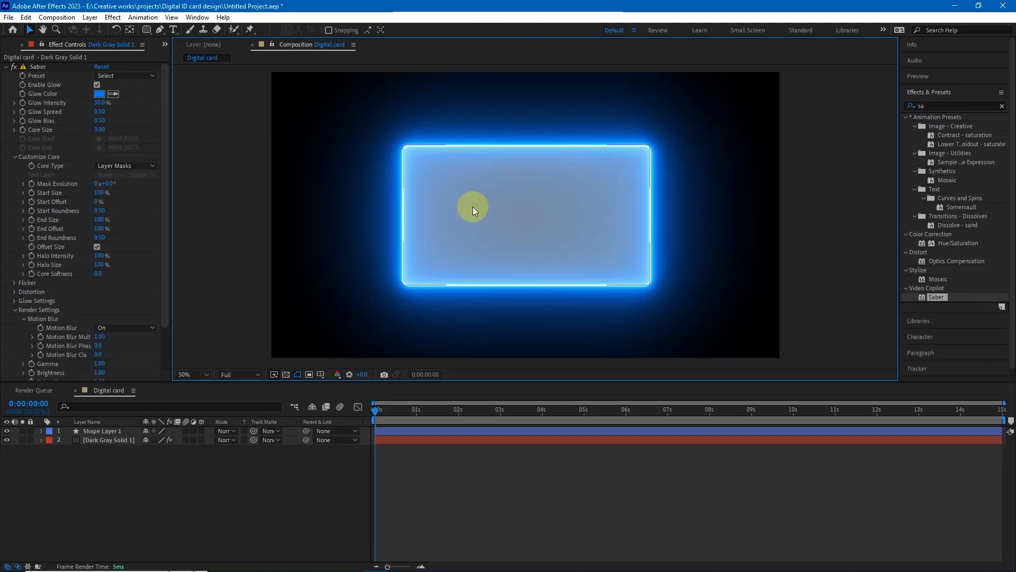
- Add a new dark gray solid layer above the card's shape layer
right_click(306, 494)
mouse_move(365, 369)
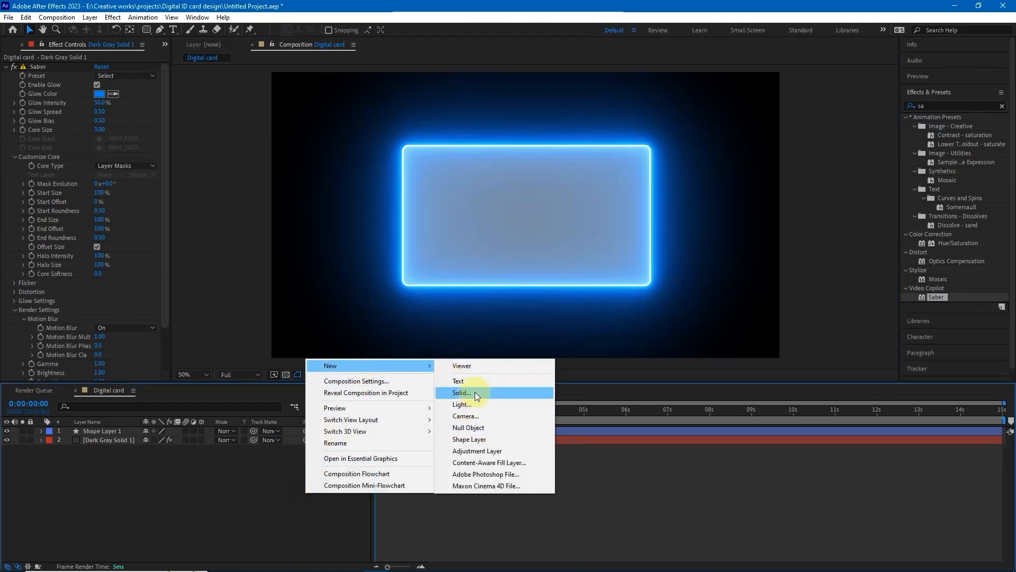
click(475, 391)
click(548, 385)
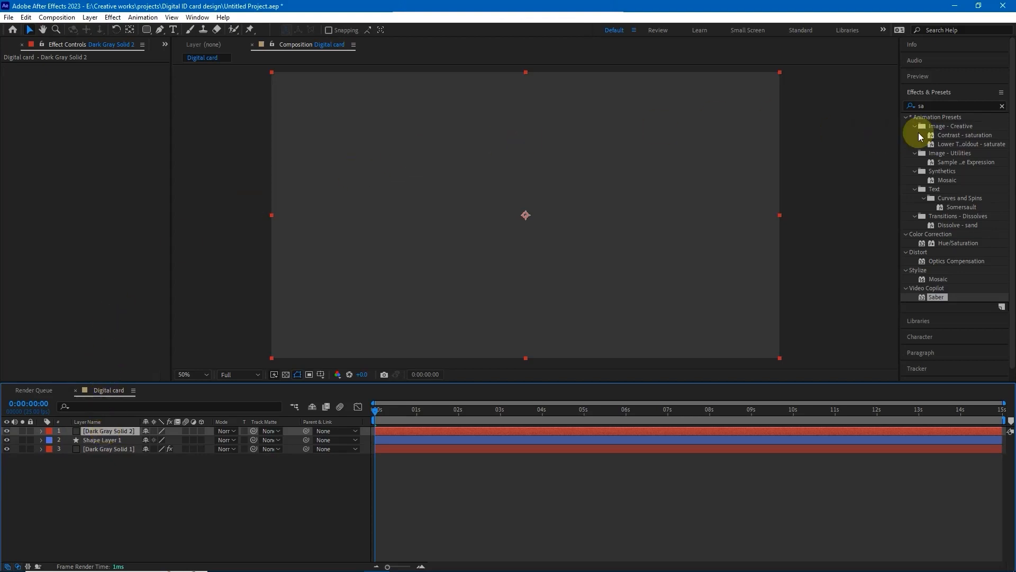
- Apply the Saber effect to the new solid and set its Core Type to Layer Masks
drag(937, 296, 105, 430)
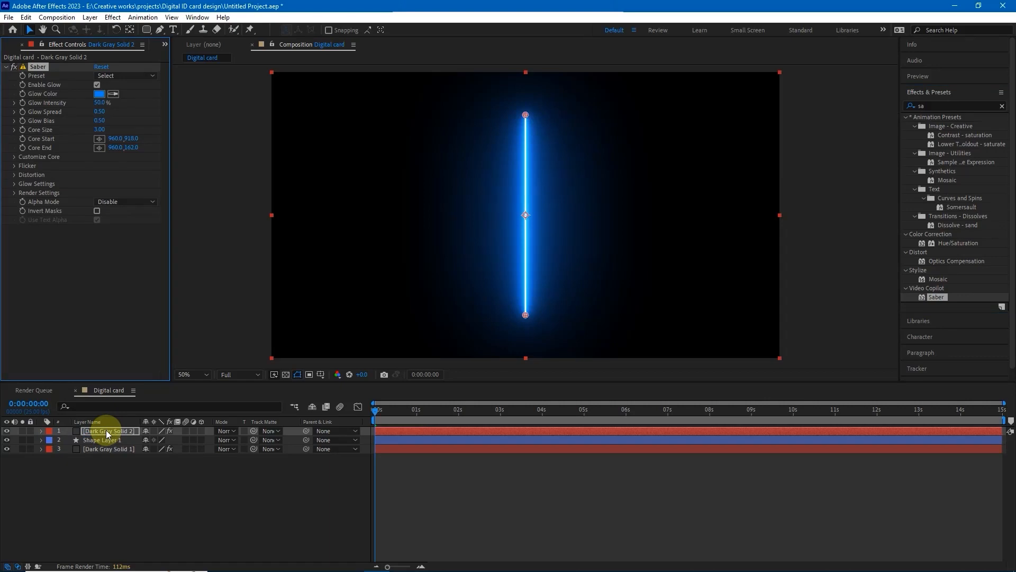
click(14, 157)
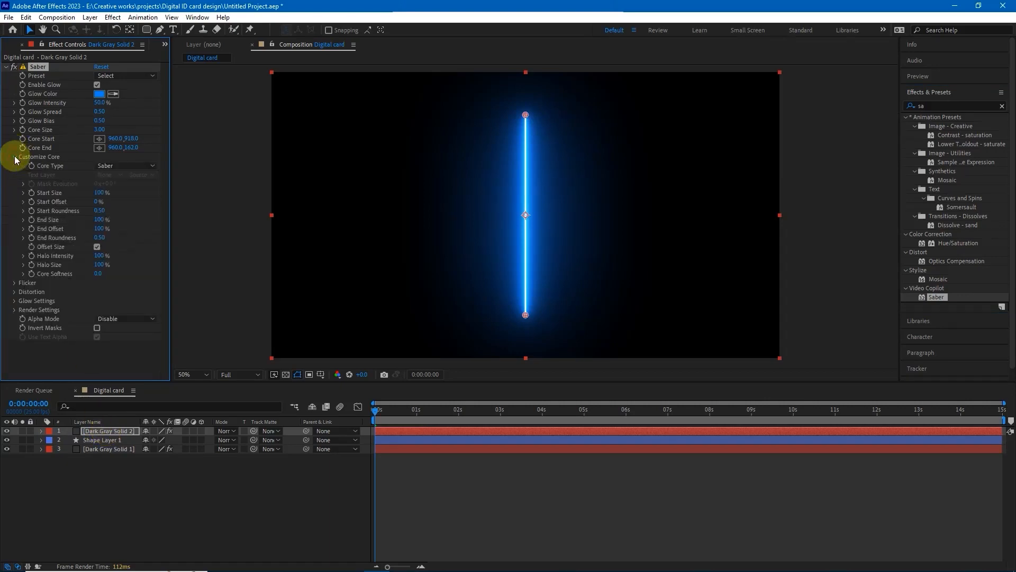
click(136, 166)
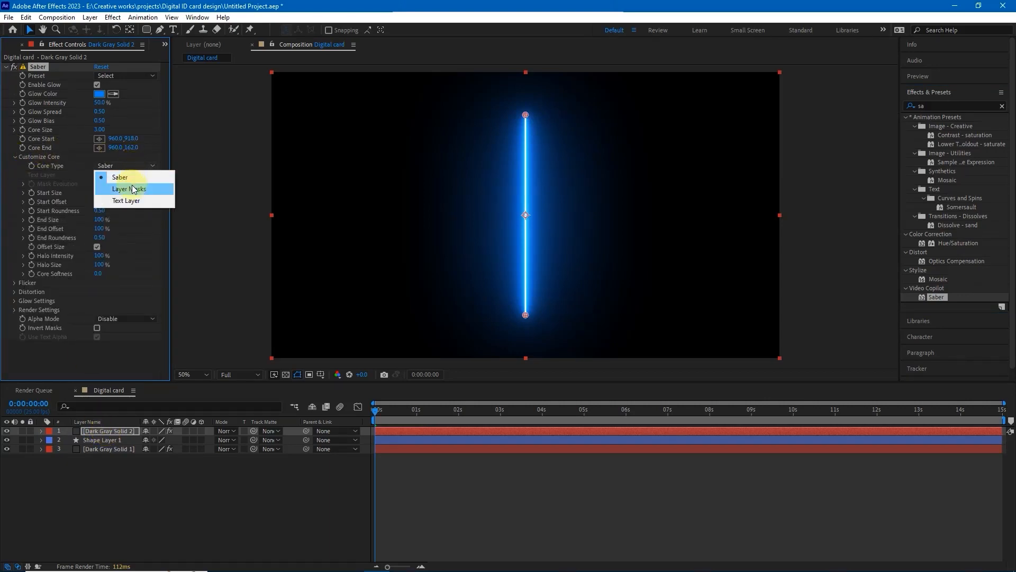
click(132, 189)
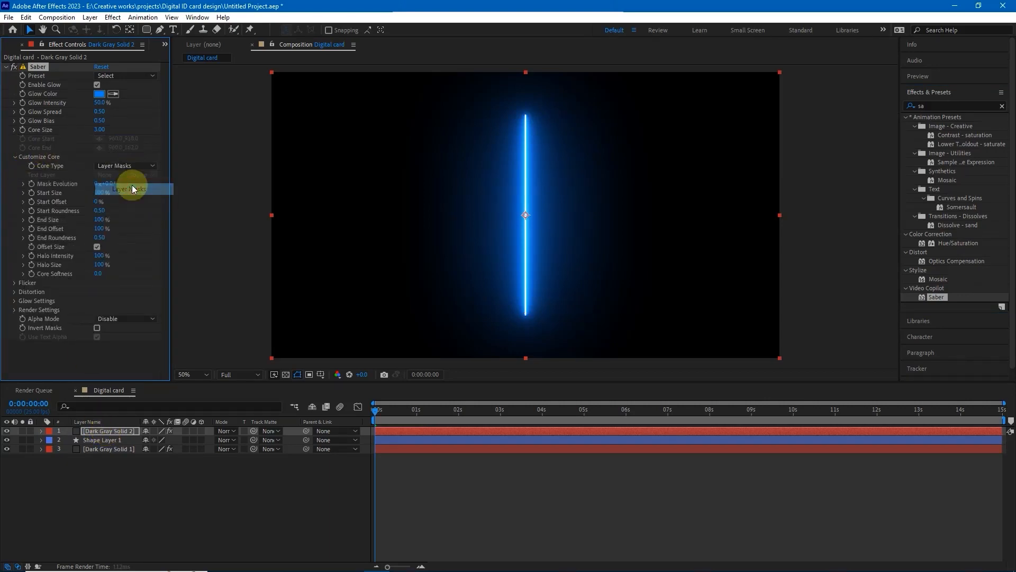
- Hide the new solid layer while keeping it selected
click(111, 432)
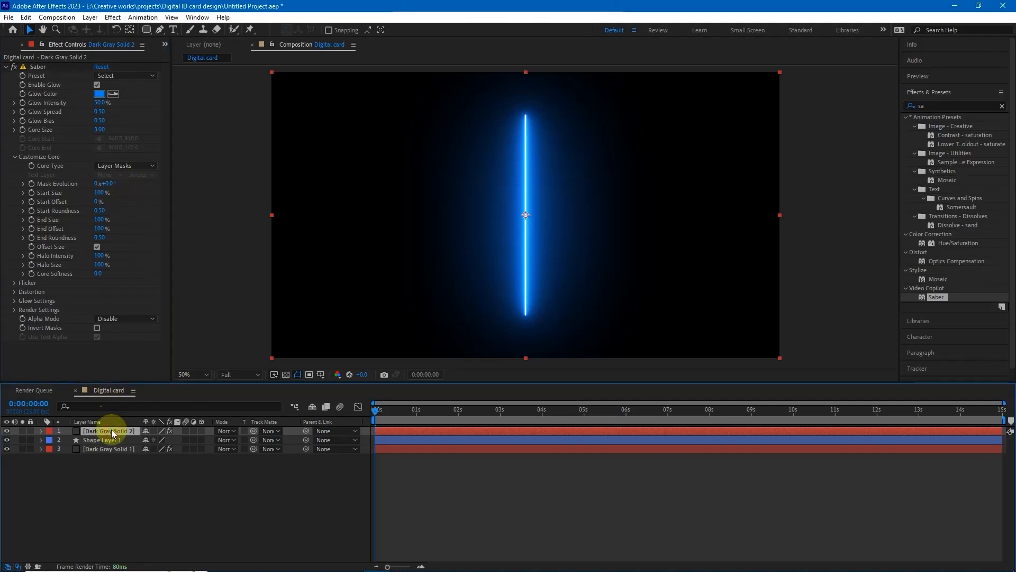
click(7, 431)
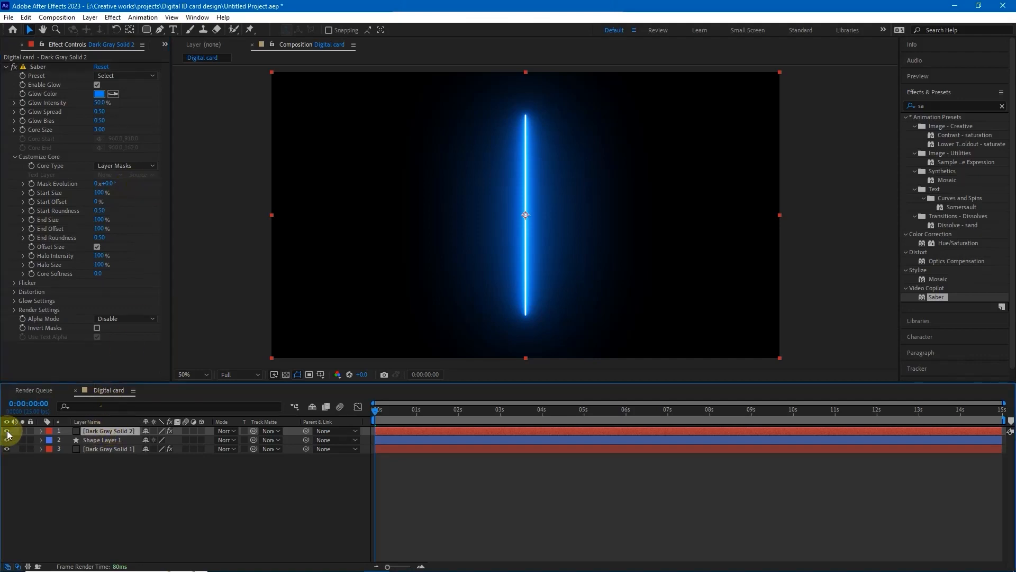
click(7, 431)
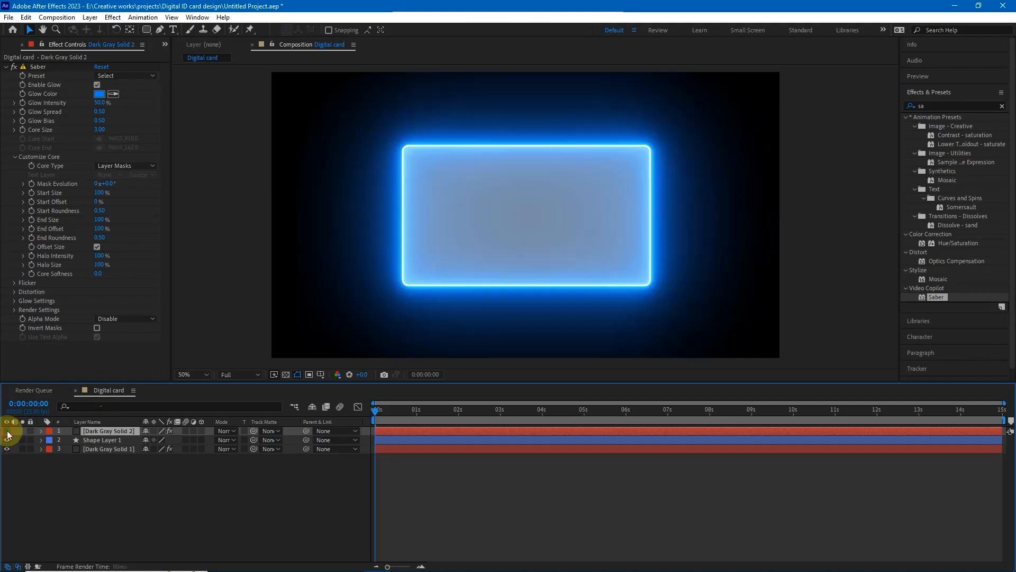
- Draw an open, stepped mask path with the Pen tool across the card's upper part, and raise its right-hand segment to make the step shallower
click(160, 31)
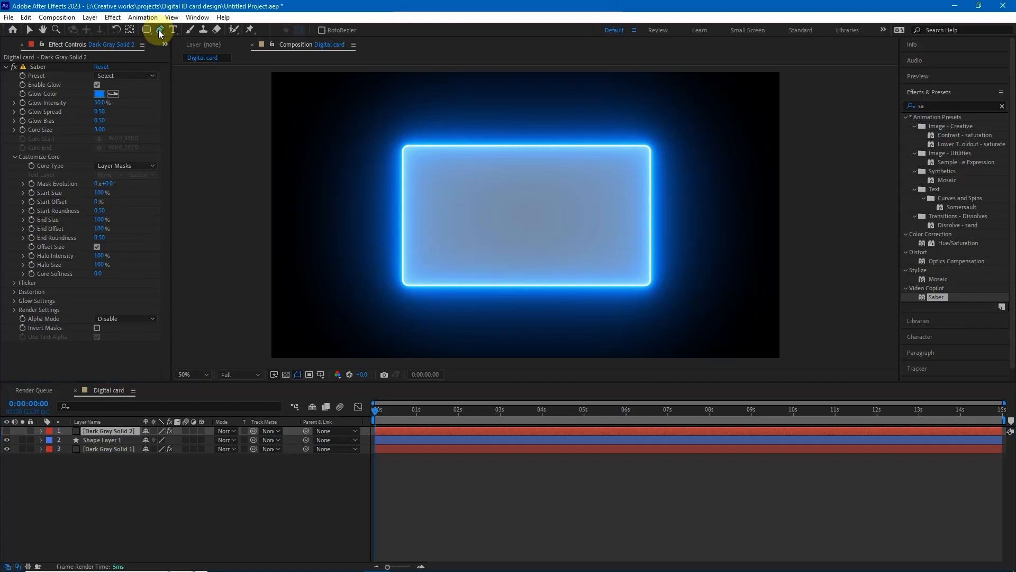
shift+click(420, 154)
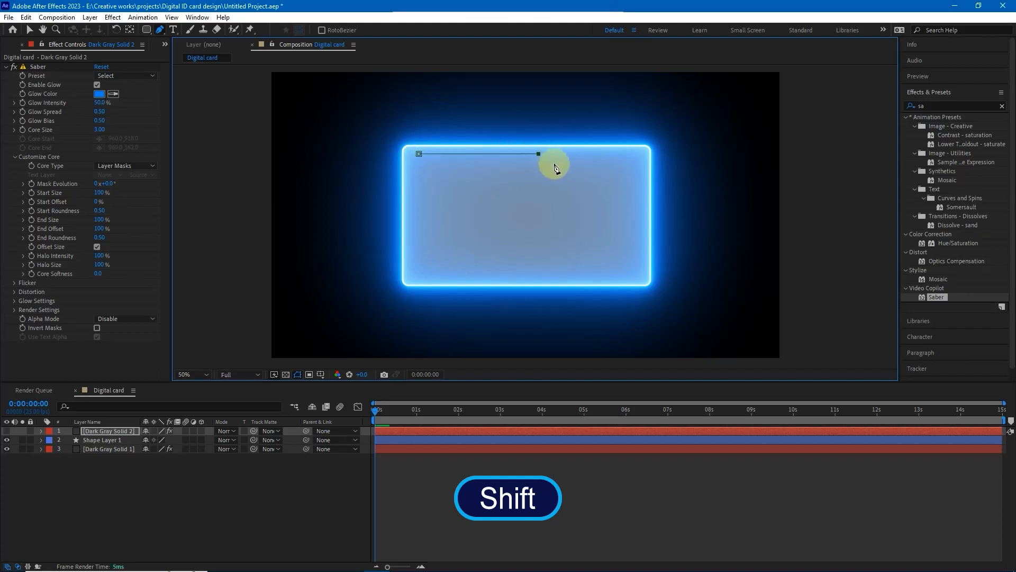
click(567, 181)
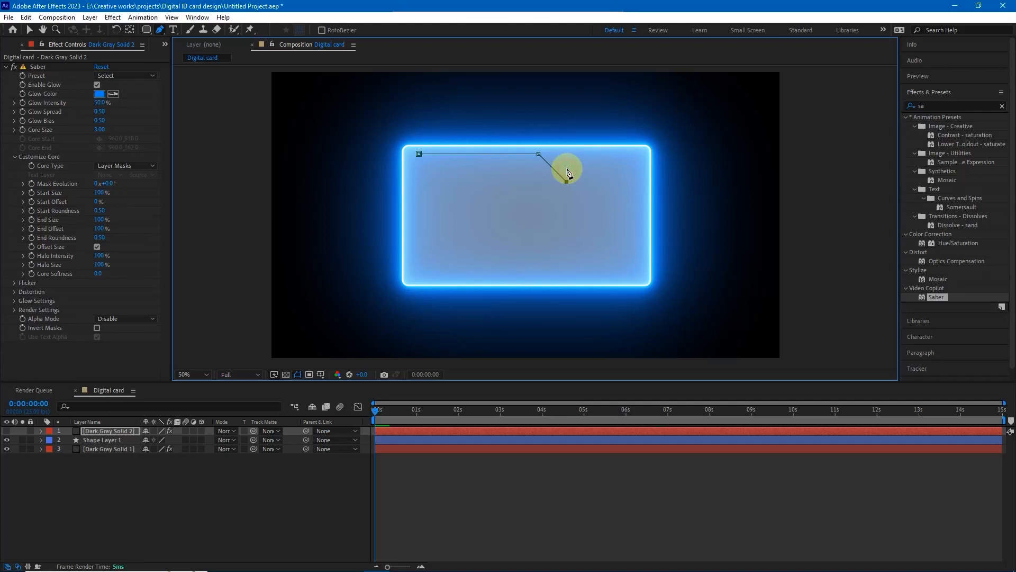
shift+click(642, 182)
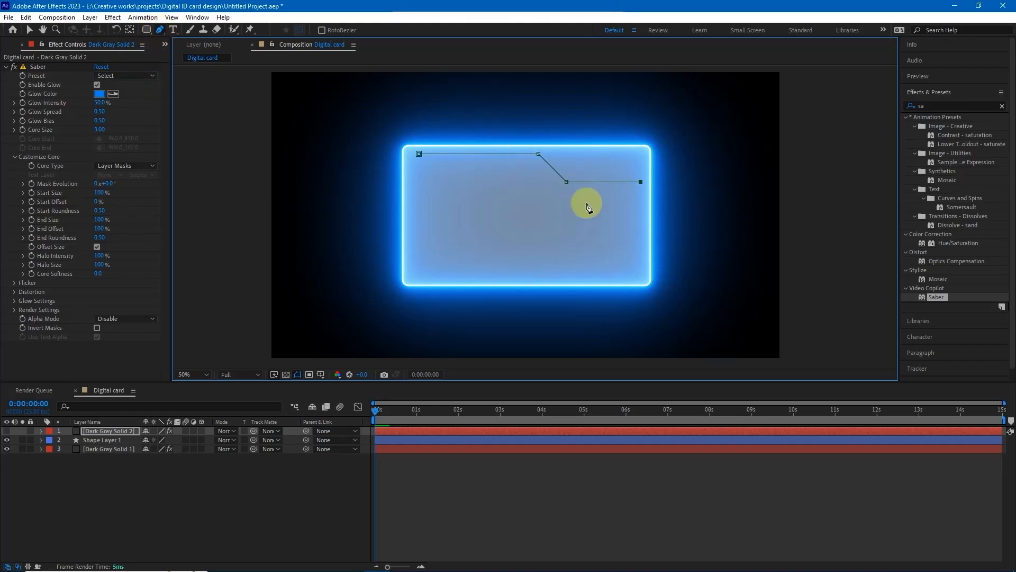
click(555, 178)
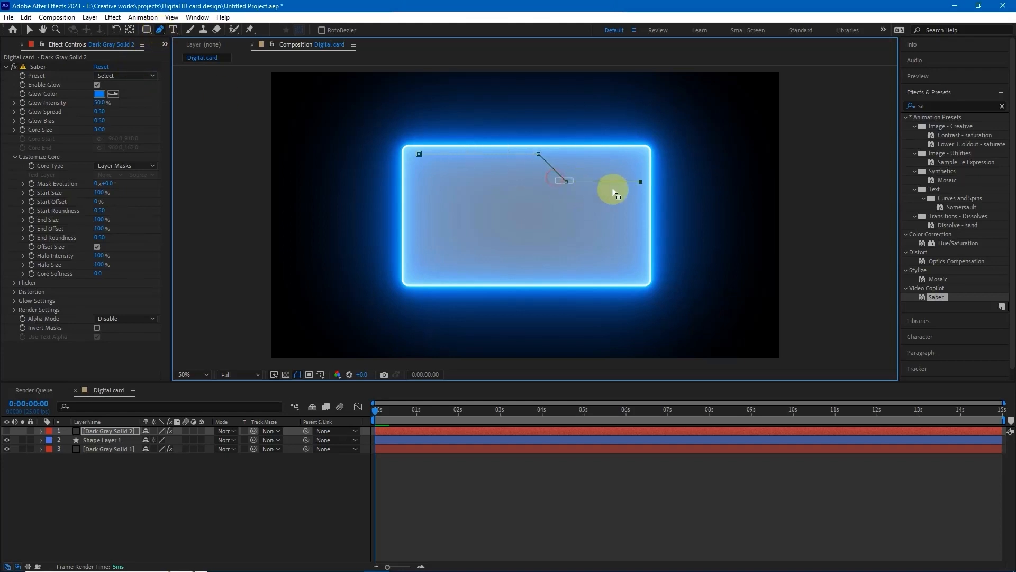
drag(566, 181, 566, 170)
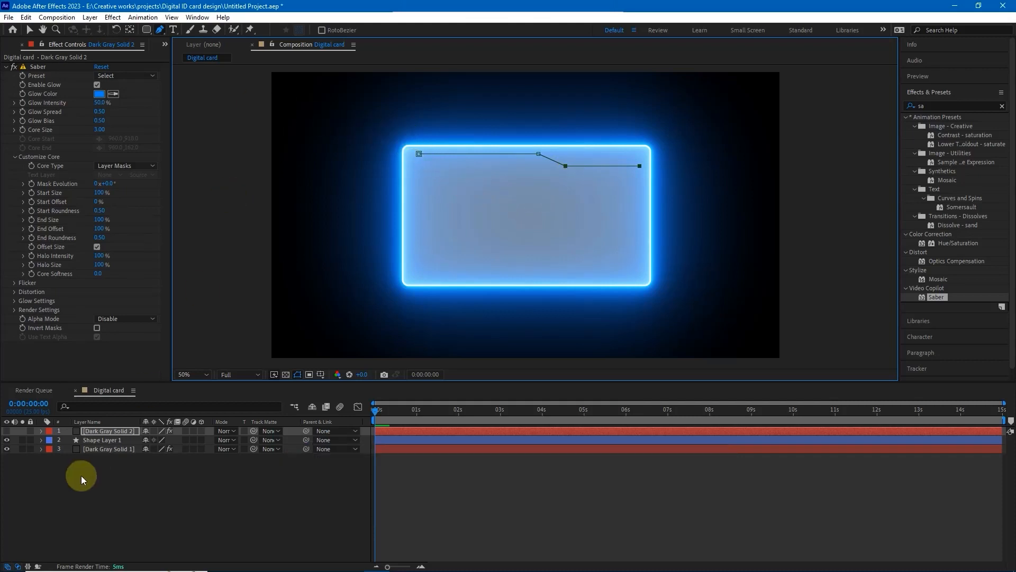
- Move the whole stepped mask path slightly down, away from the card's upper edge
click(41, 431)
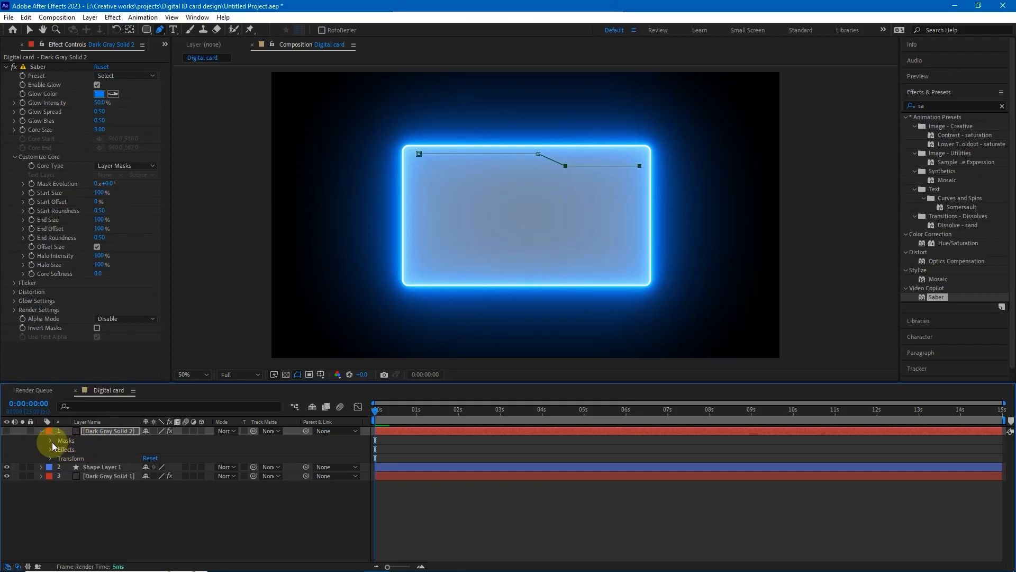
click(51, 440)
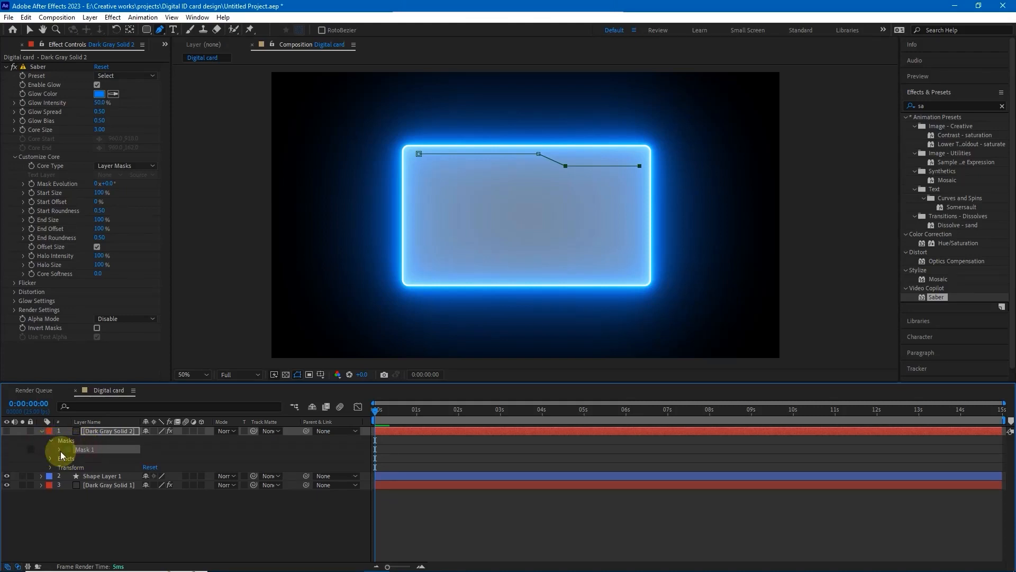
click(59, 449)
click(98, 458)
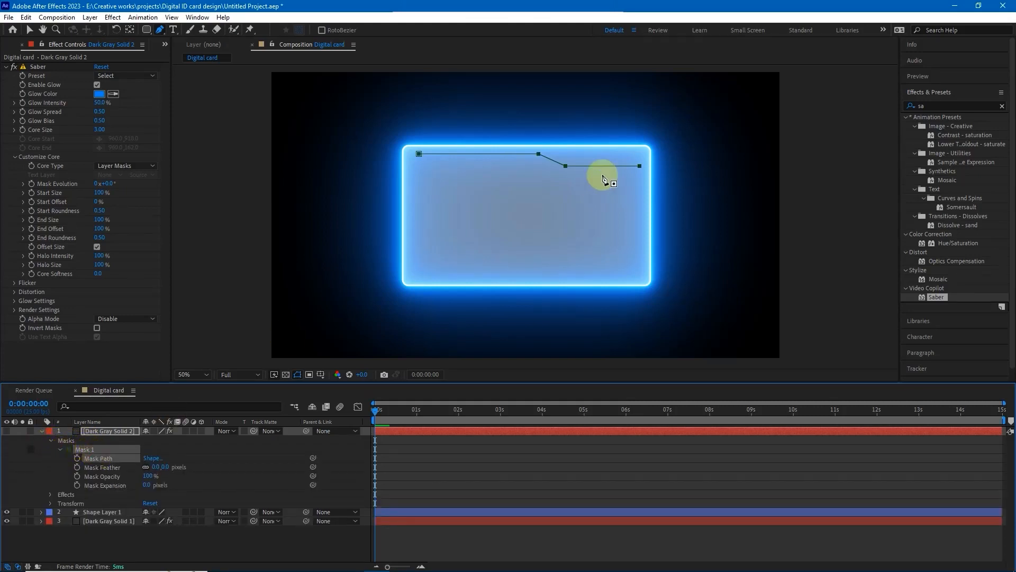
click(29, 30)
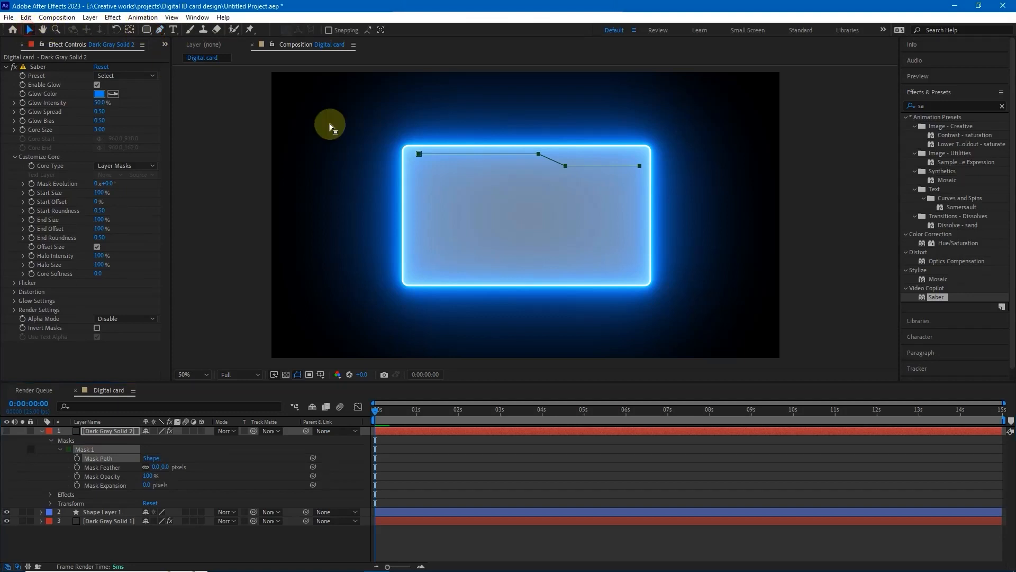
click(531, 154)
drag(530, 156, 531, 157)
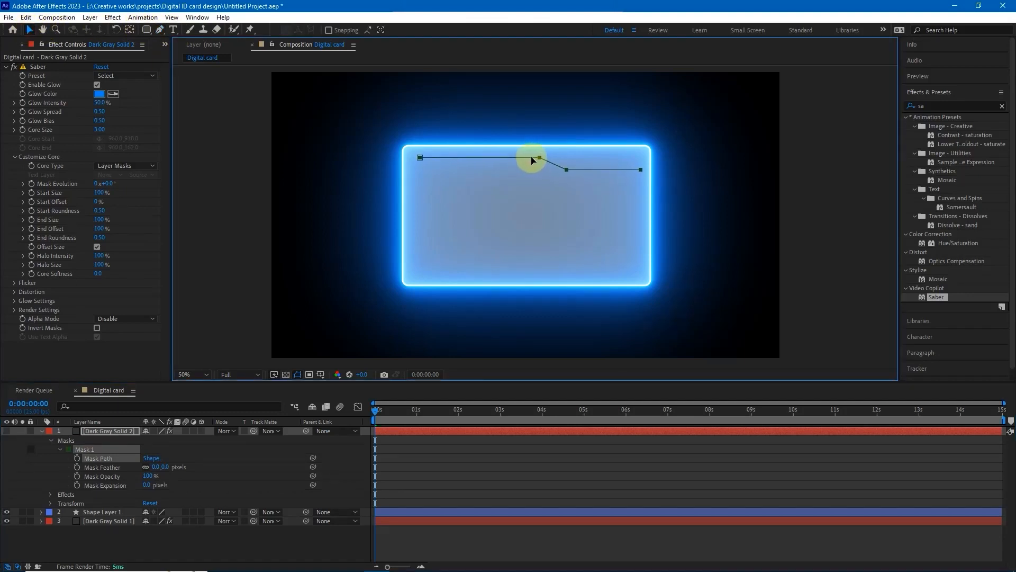
click(806, 177)
- Make the stepped-line solid layer visible again and set its blending mode to Add
double_click(93, 450)
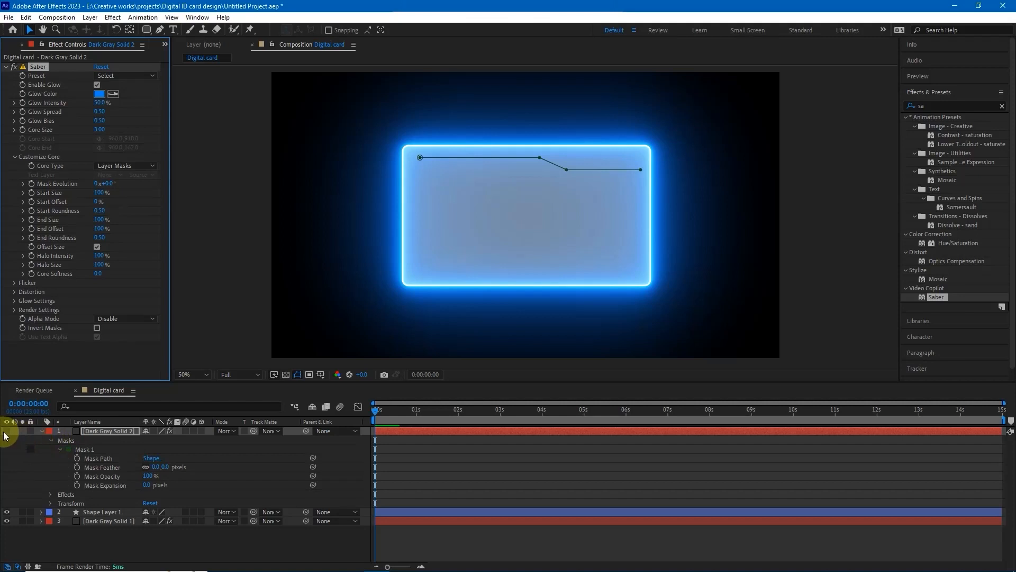
click(6, 431)
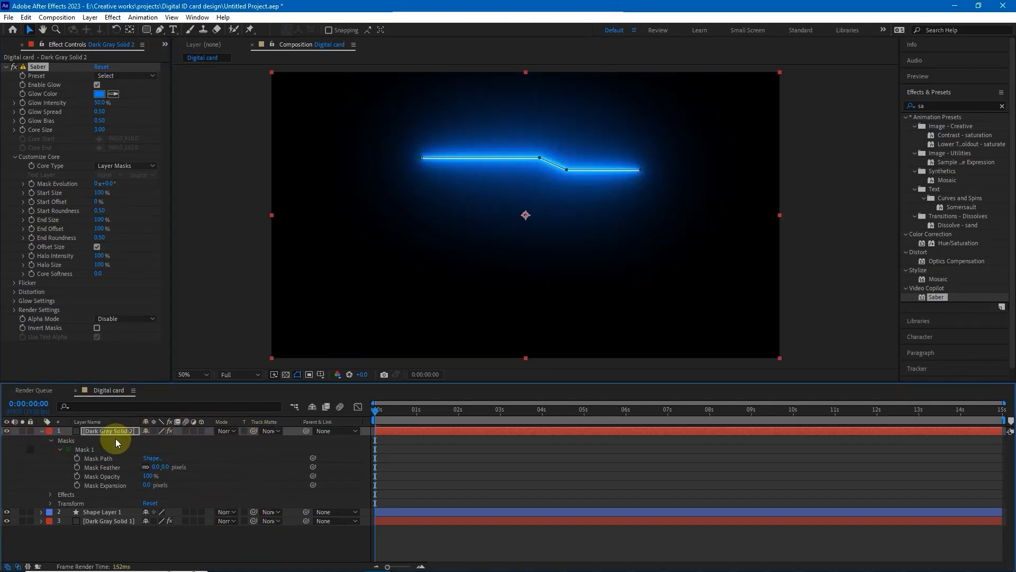
click(233, 431)
click(281, 222)
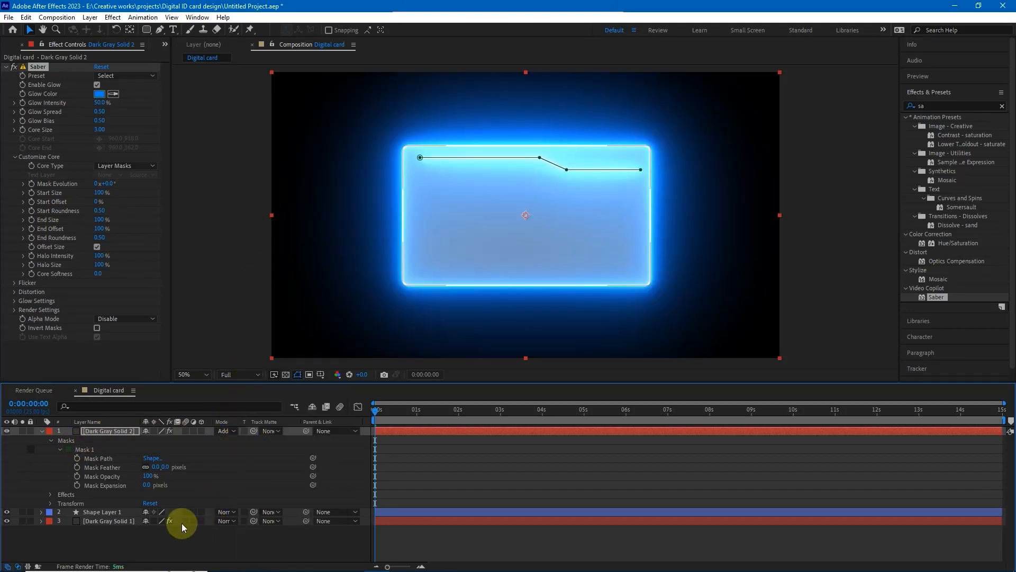
- Set the blending mode of the frame layer, Dark Gray Solid 1, to Add
click(224, 522)
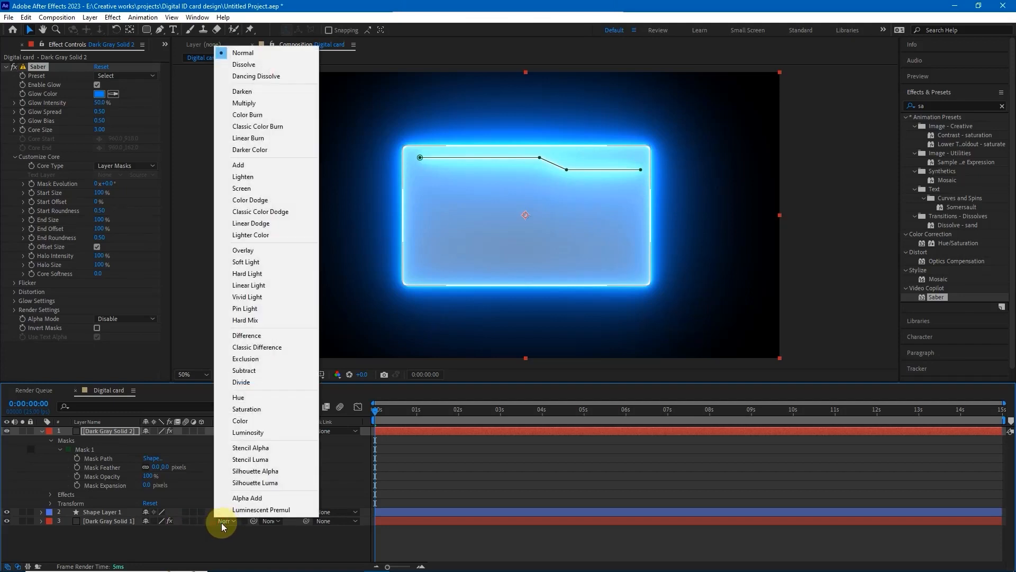
click(223, 522)
click(227, 522)
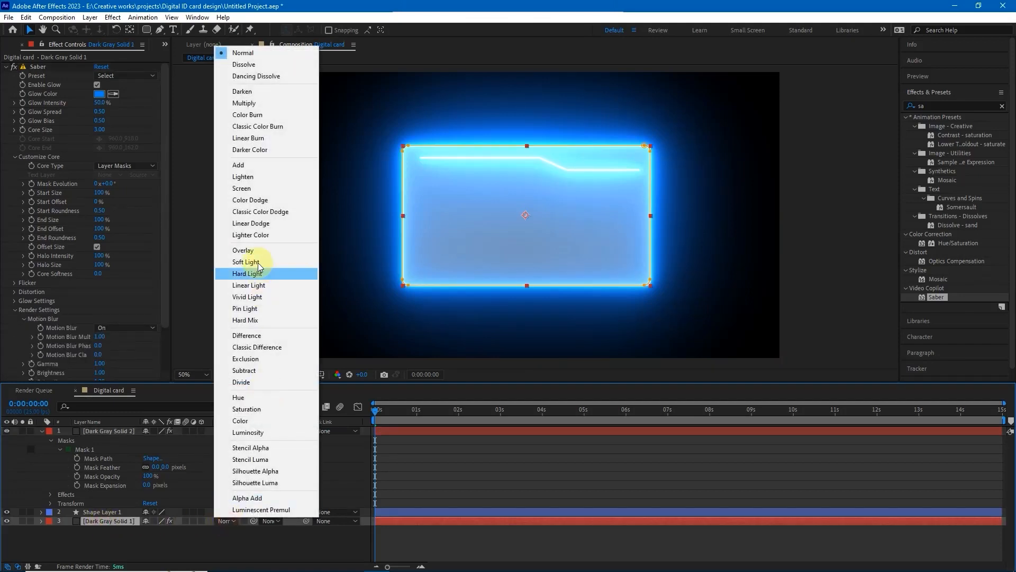
click(252, 167)
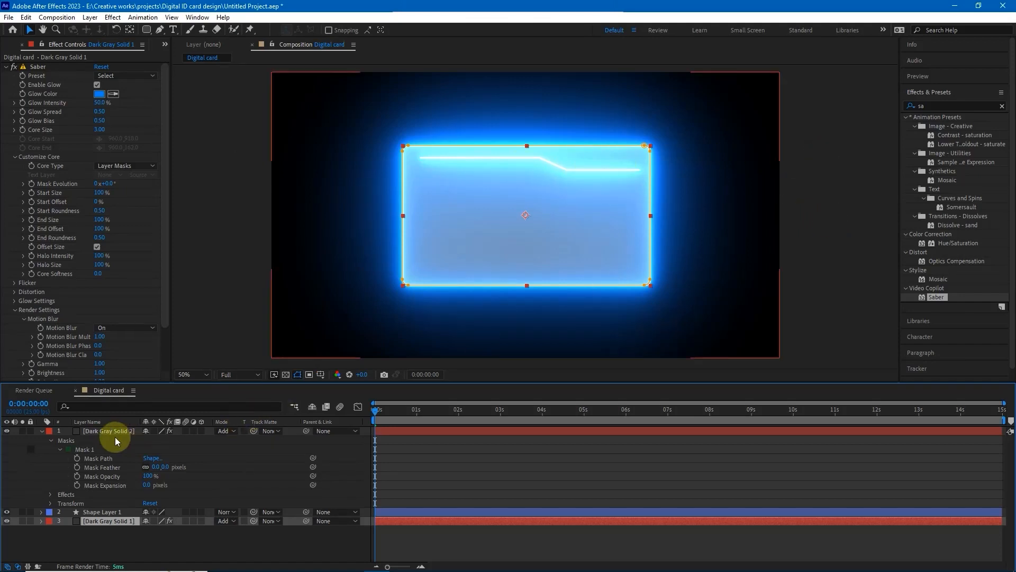
- Lower the Saber Glow Intensity of the stepped line on Dark Gray Solid 2 to 16%
click(88, 451)
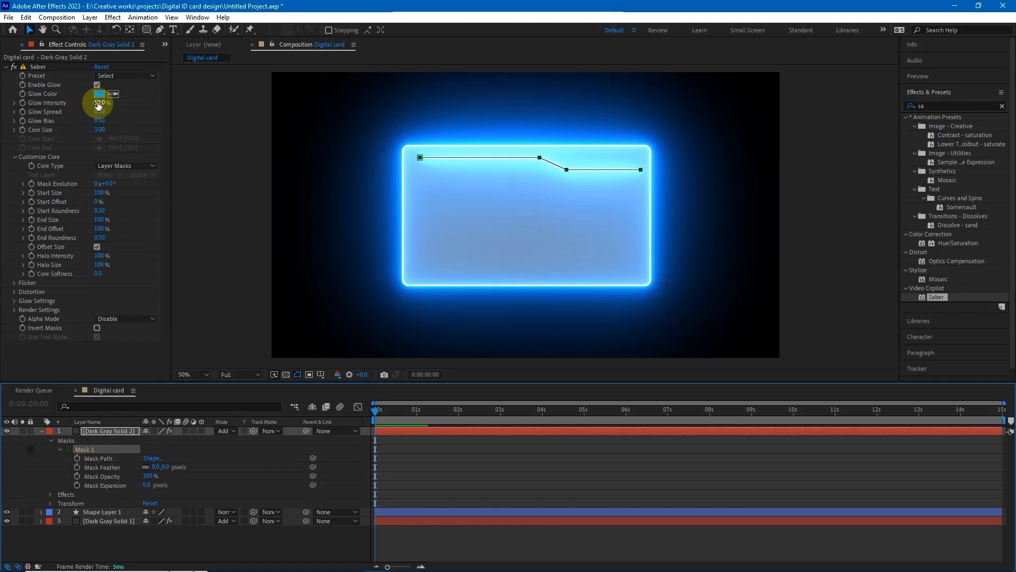
drag(97, 103, 84, 101)
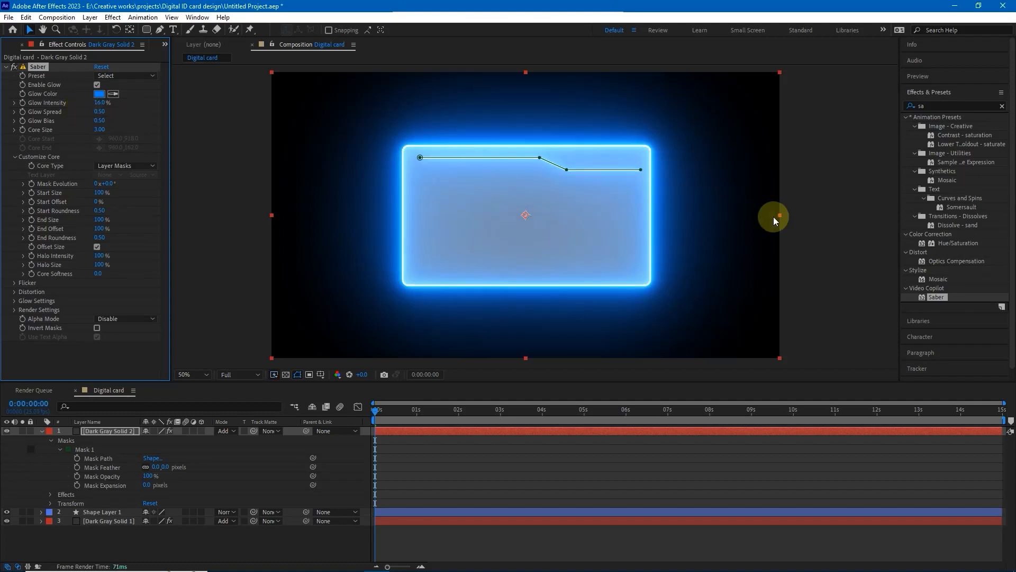
click(815, 223)
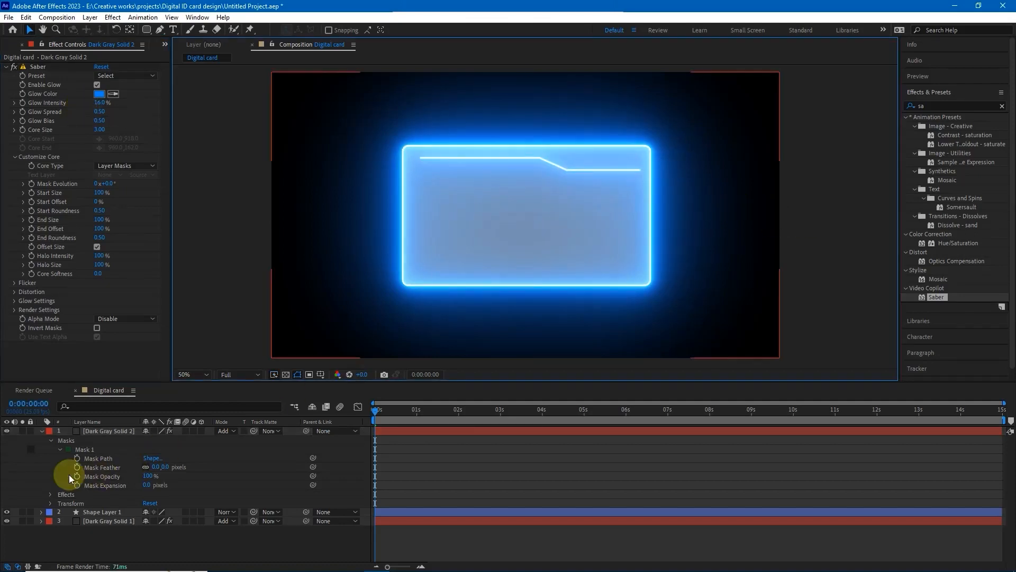
- Nudge the stepped mask path slightly to the left to center it within the card
click(96, 458)
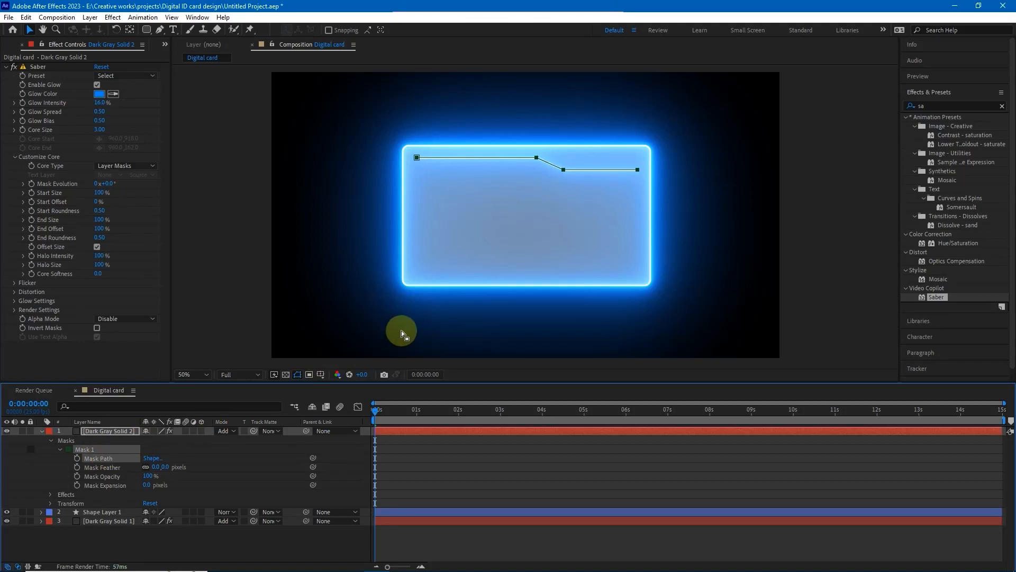
click(815, 229)
click(853, 214)
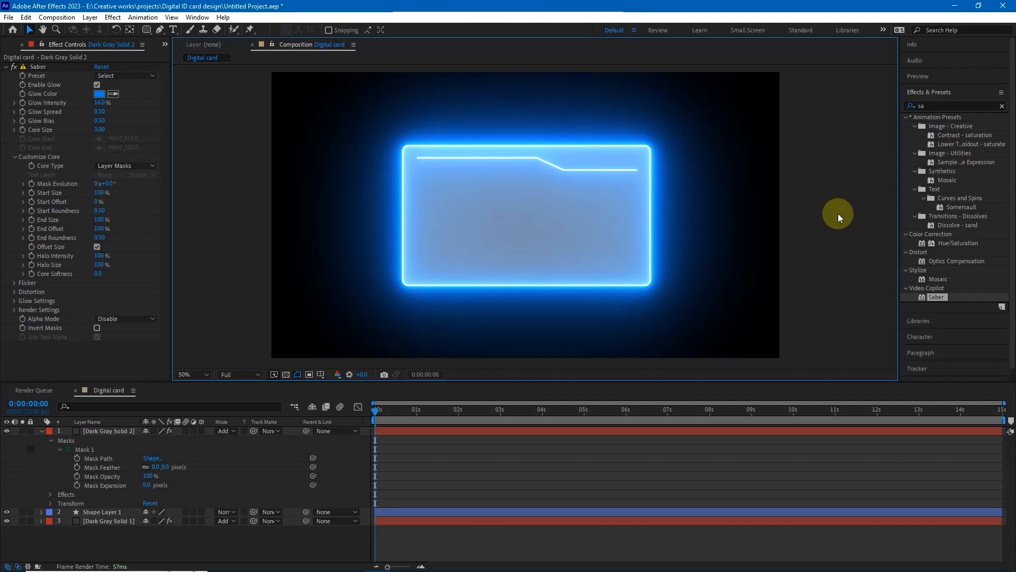
- Draw a small circular mask on Dark Gray Solid 2, centered on the left end of the stepped line
click(82, 451)
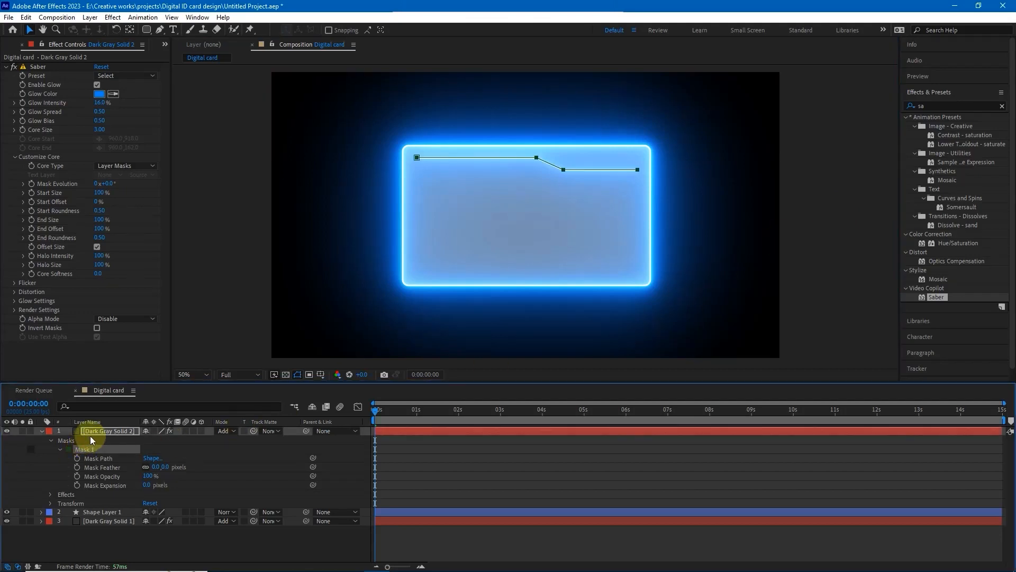
click(91, 433)
click(146, 31)
click(169, 56)
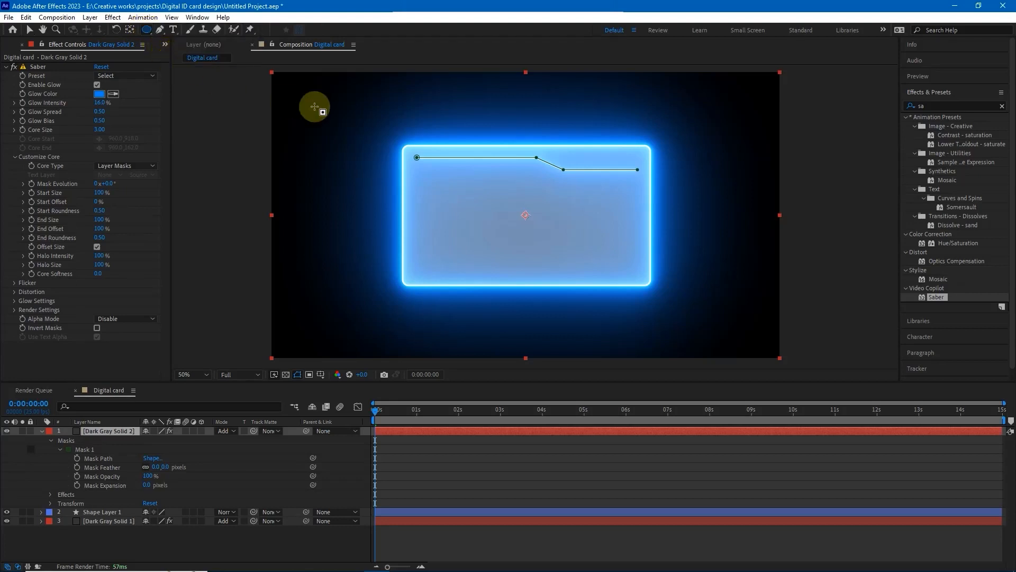
drag(417, 157, 421, 161)
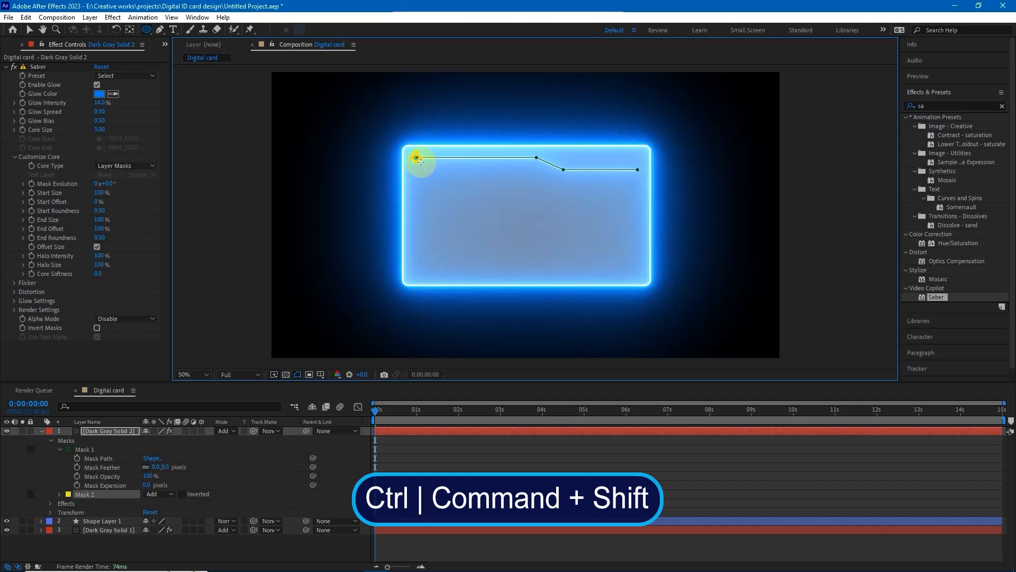
- Move the small circle mask left until its right edge touches the start of the stepped line
scroll(421, 162, up, 4)
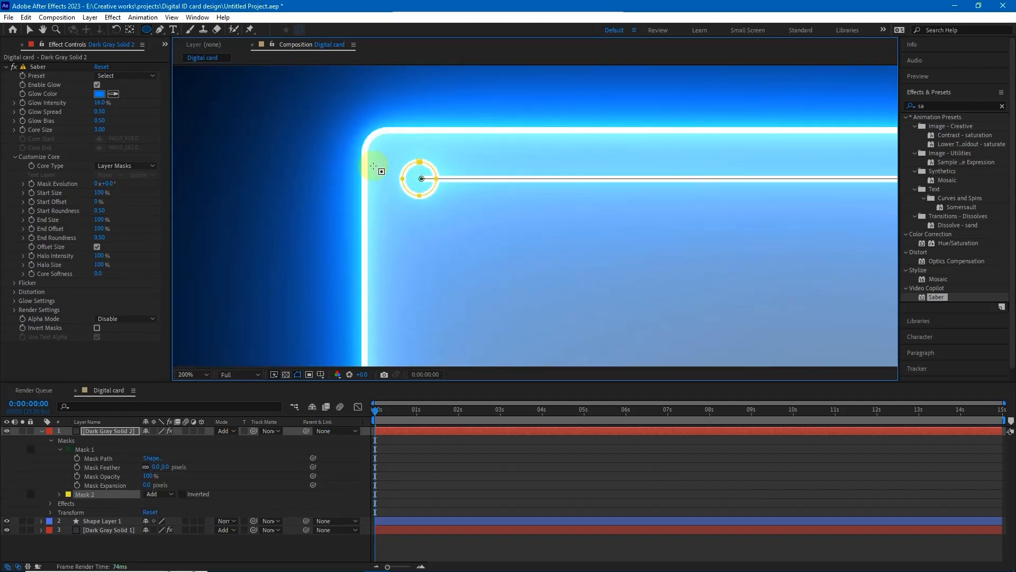
click(30, 30)
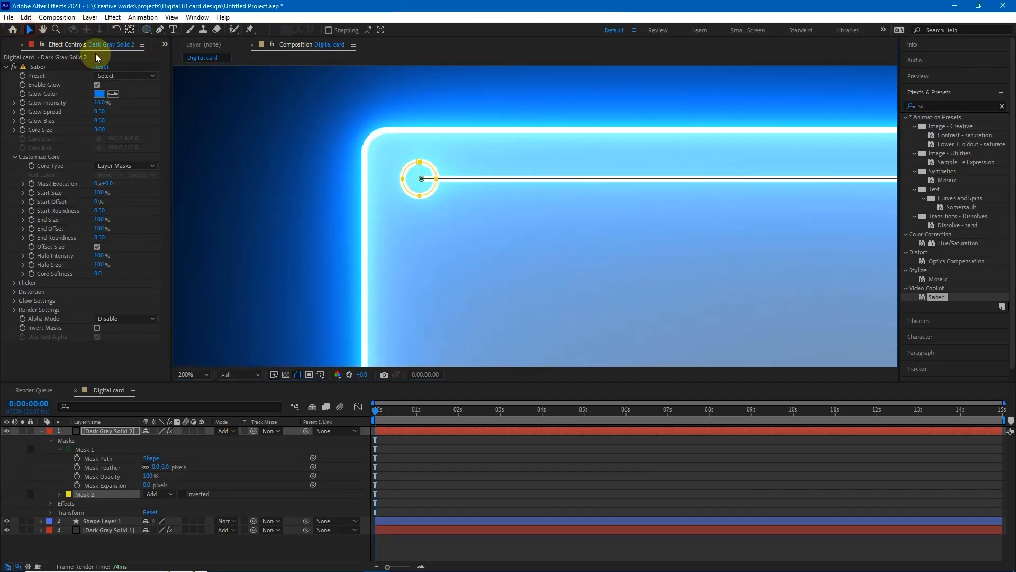
click(59, 495)
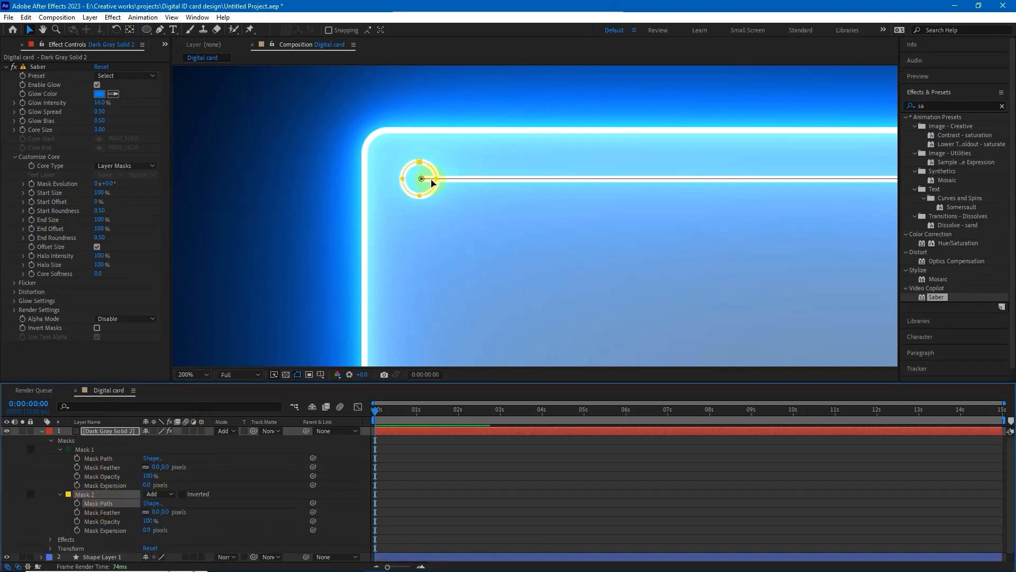
drag(421, 164, 406, 165)
scroll(405, 190, down, 4)
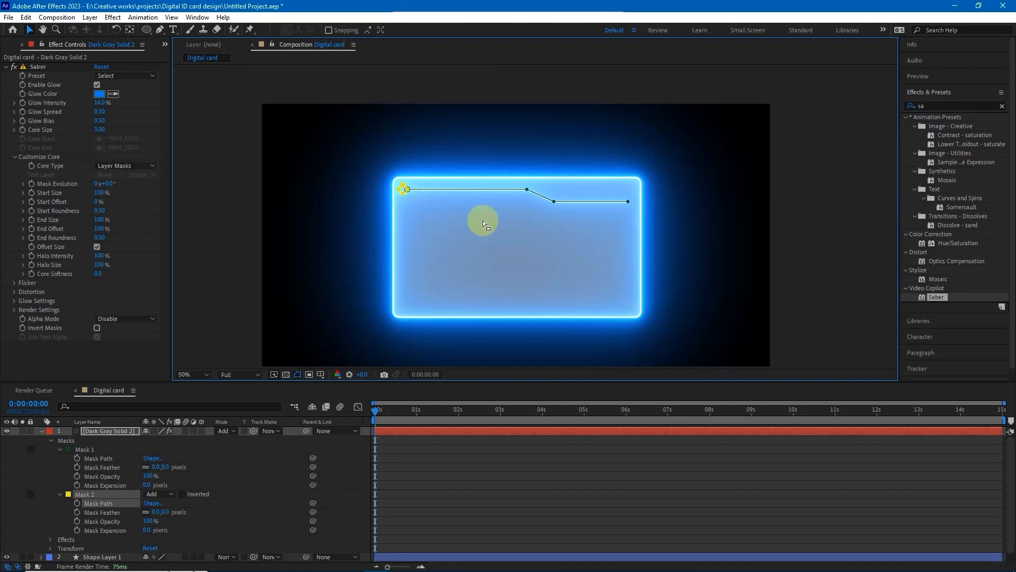
drag(483, 220, 463, 186)
click(844, 177)
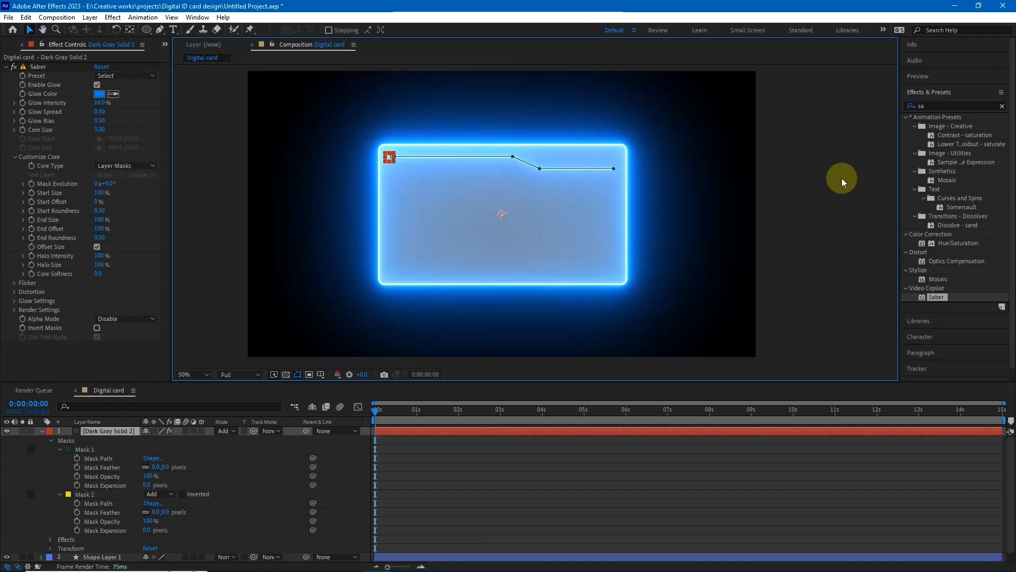
click(841, 178)
click(507, 167)
click(335, 310)
- Duplicate the circle mask, Mask 2, and place the copy at the right end of the stepped line
click(85, 495)
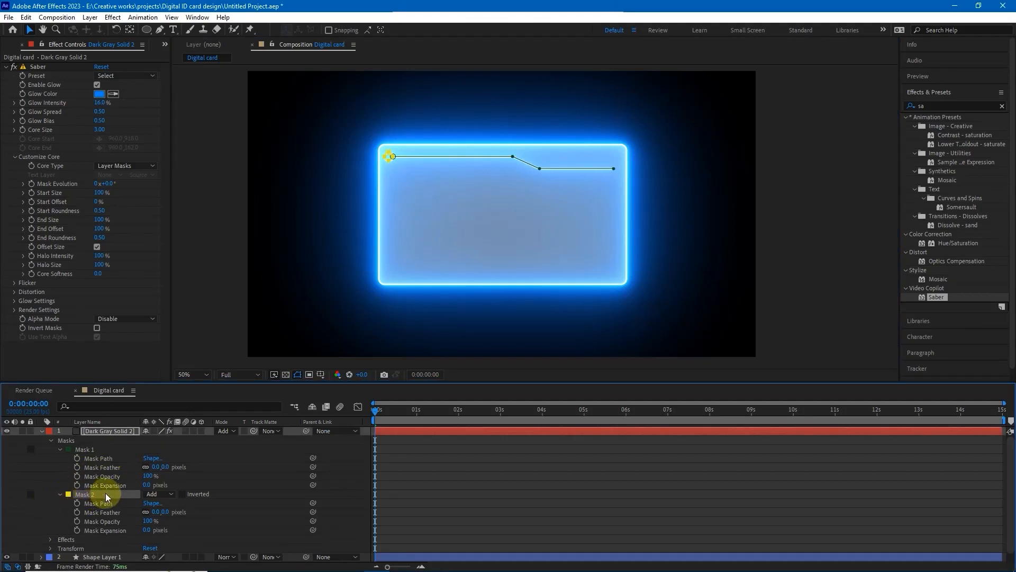
key(ctrl+d)
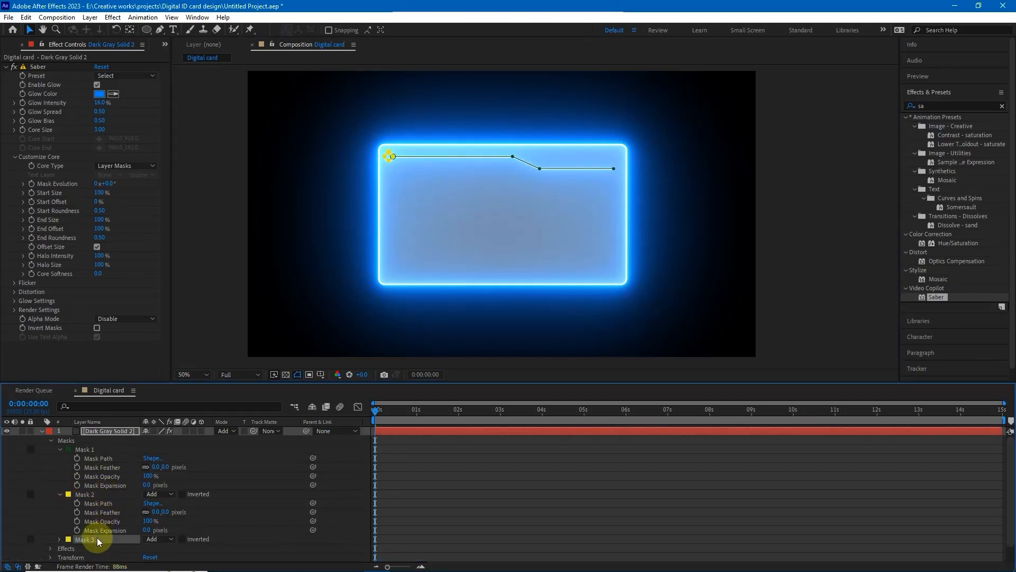
scroll(475, 161, up, 2)
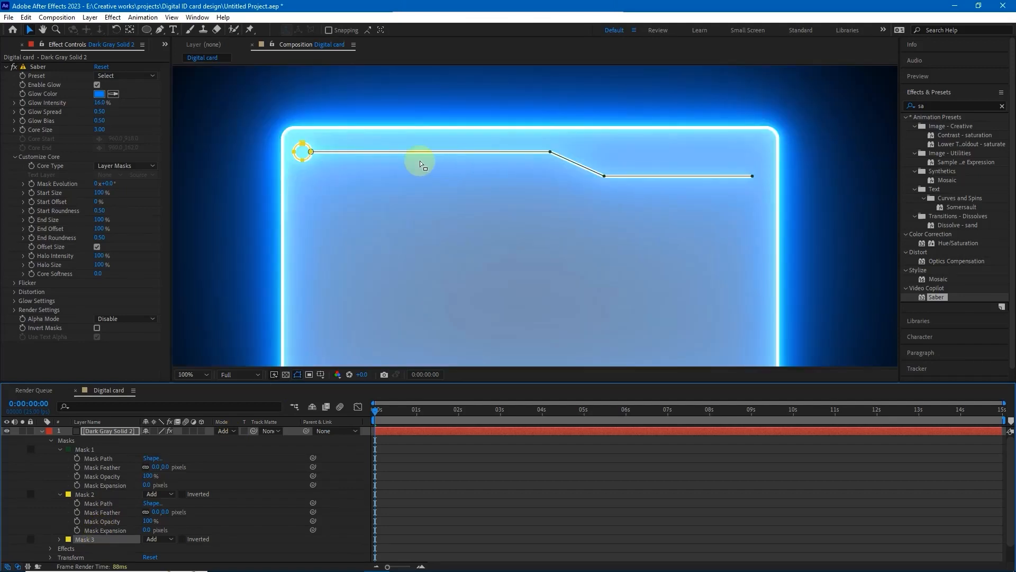
drag(302, 144, 761, 174)
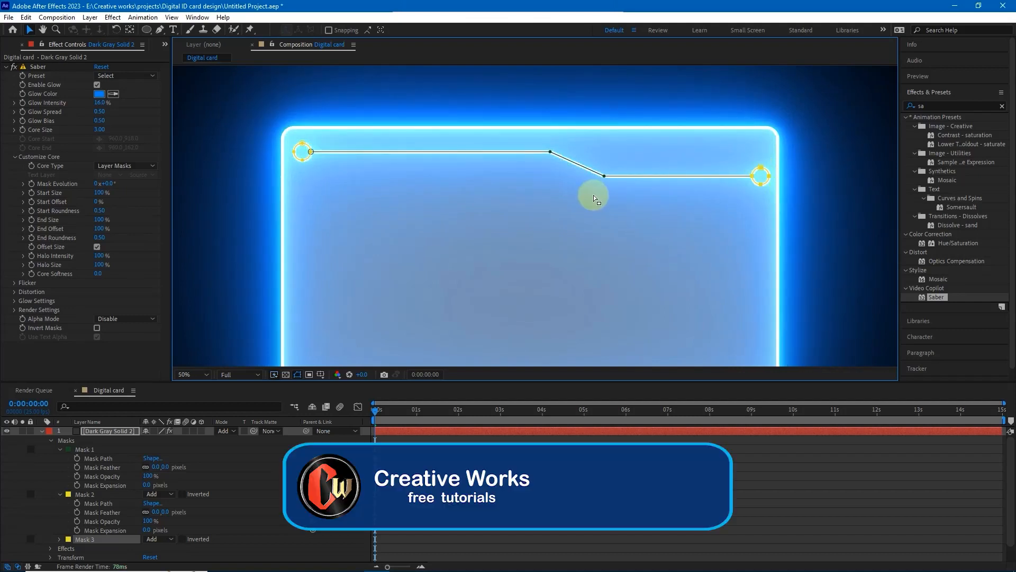
scroll(820, 196, down, 2)
click(842, 200)
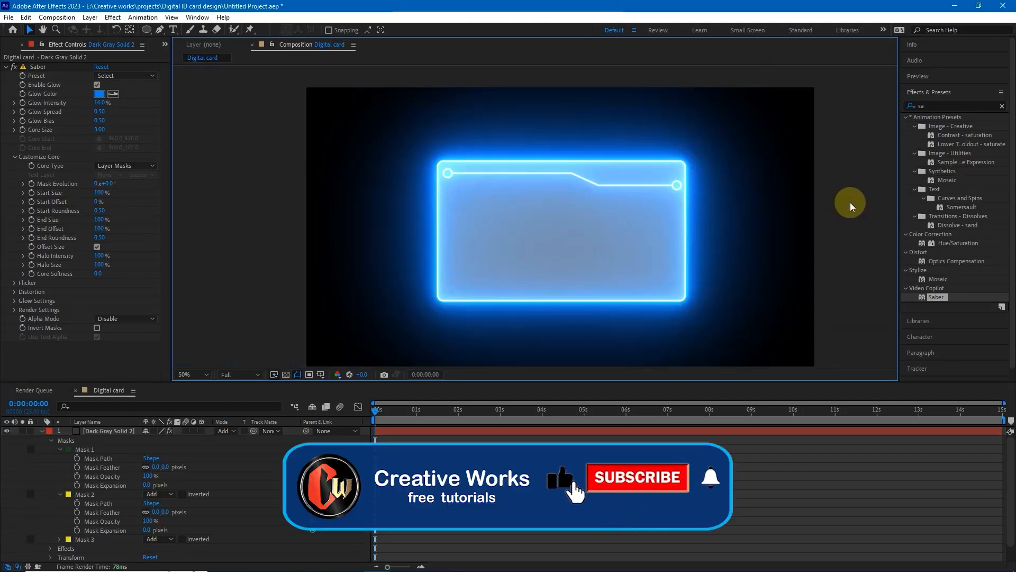
- Move the right-hand circle mask slightly left to widen its gap from the card's right edge
scroll(673, 186, up, 4)
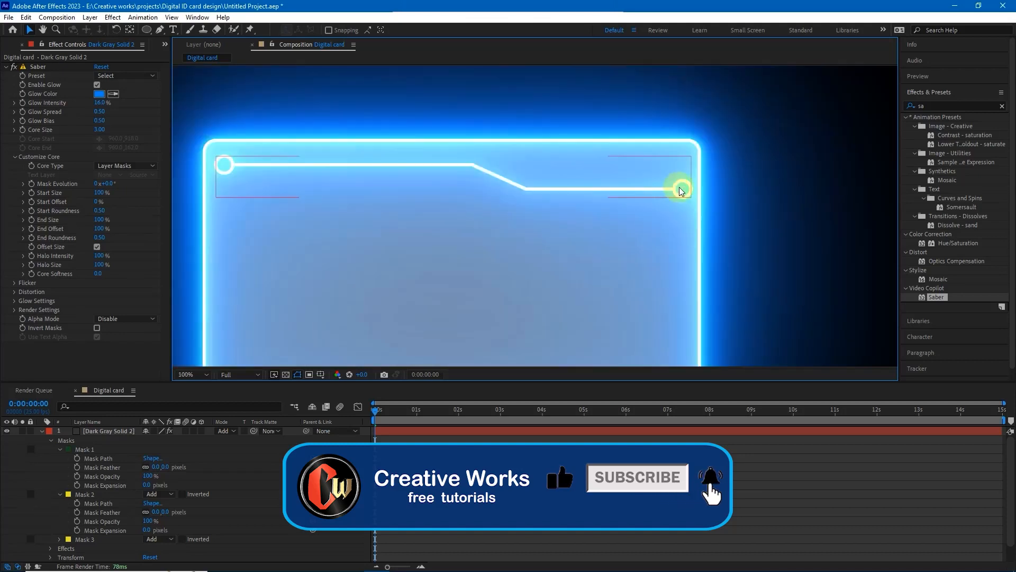
click(681, 176)
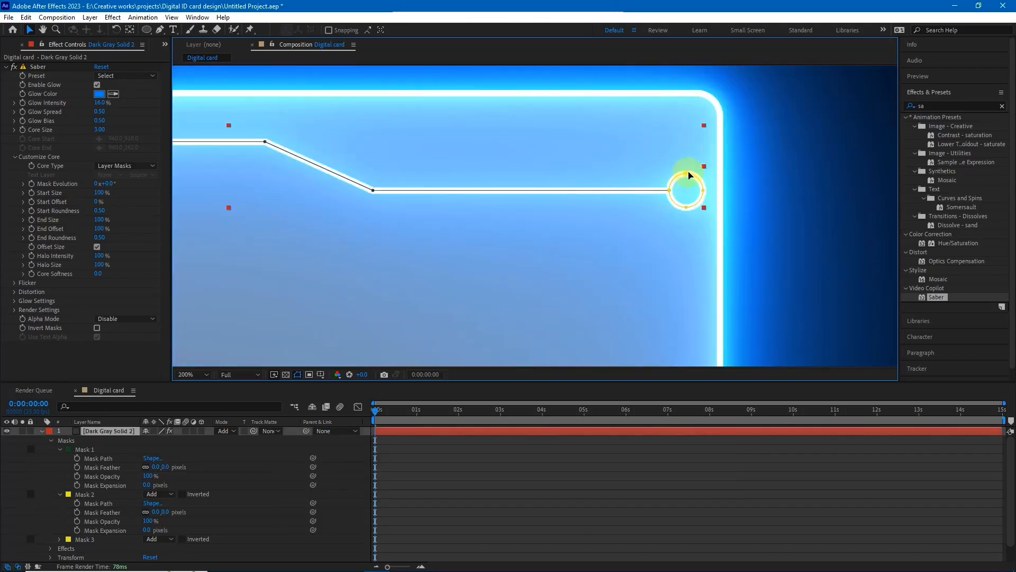
click(91, 539)
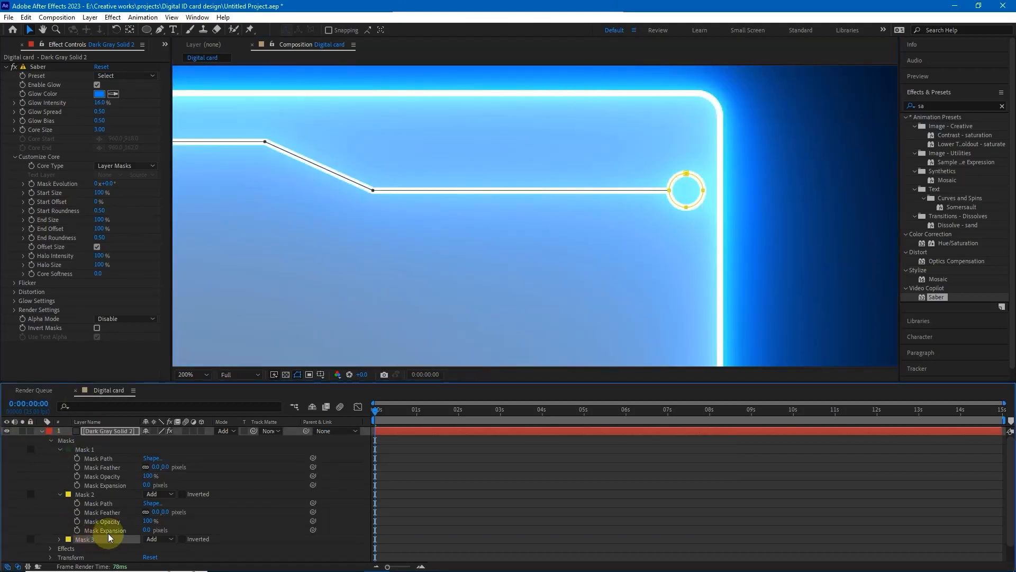
drag(685, 176, 668, 173)
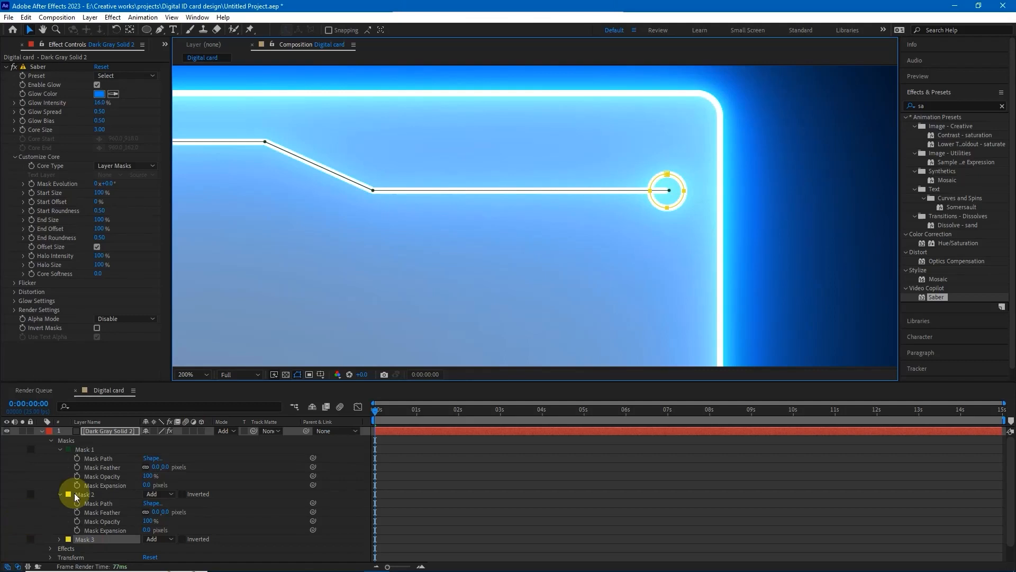
- Pull the stepped line's right end point back to the left edge of the right-hand circle
click(98, 458)
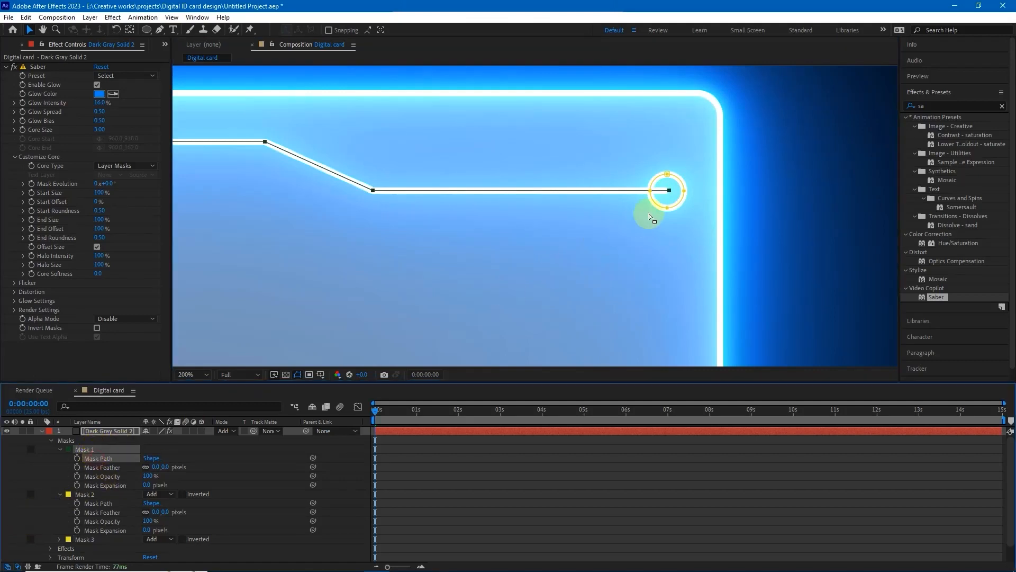
drag(669, 192, 651, 195)
scroll(587, 220, down, 4)
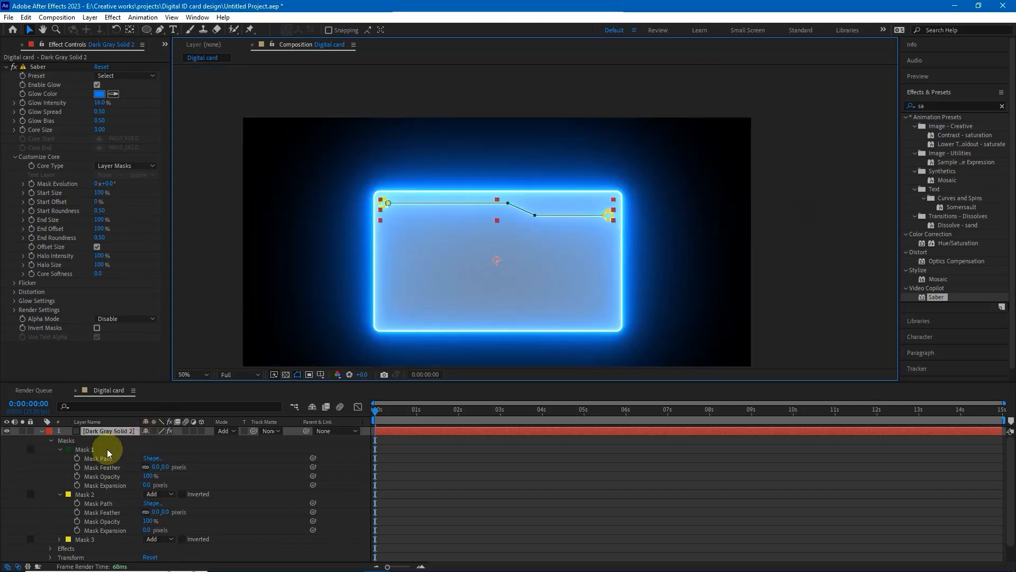
- Duplicate the Dark Gray Solid 2 layer that holds the stepped line and its circle ends
click(74, 441)
click(100, 431)
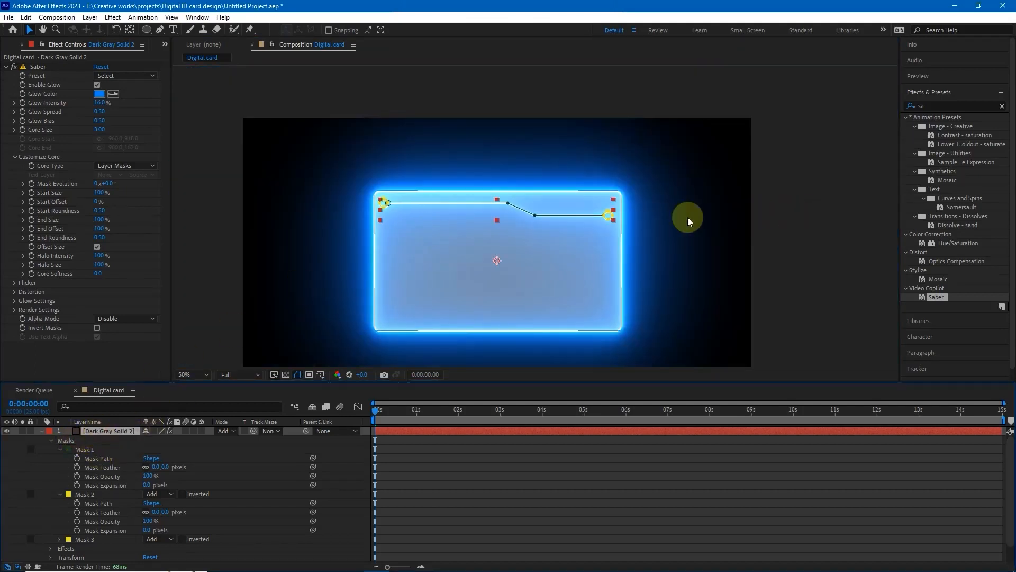
drag(831, 192, 857, 149)
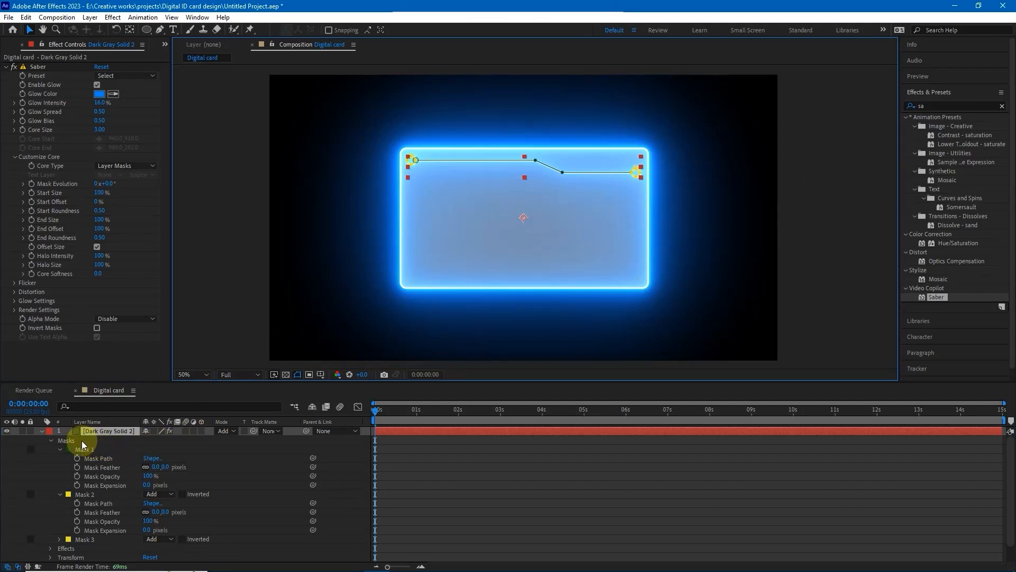
click(51, 441)
click(100, 422)
click(100, 431)
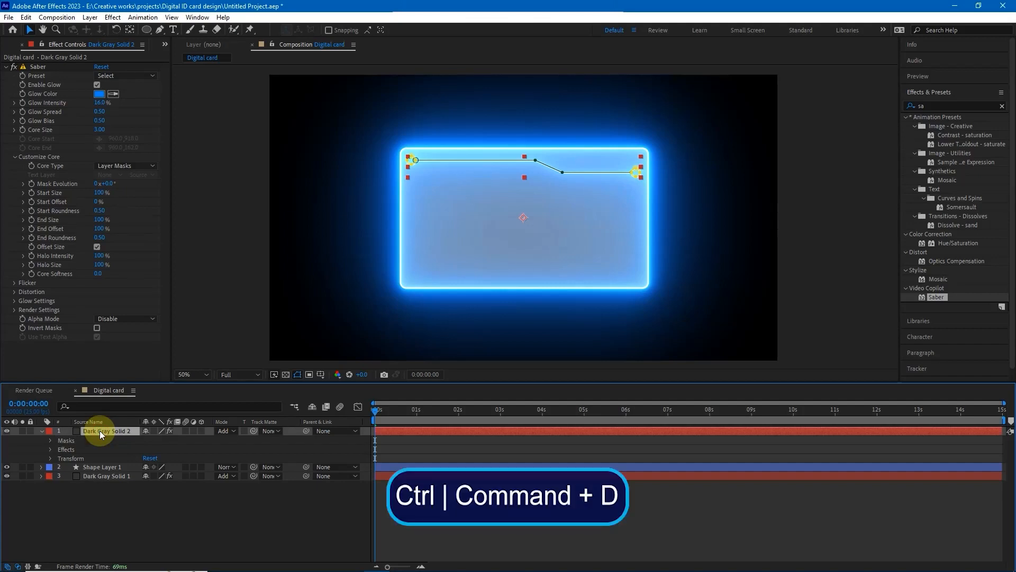
key(ctrl+d)
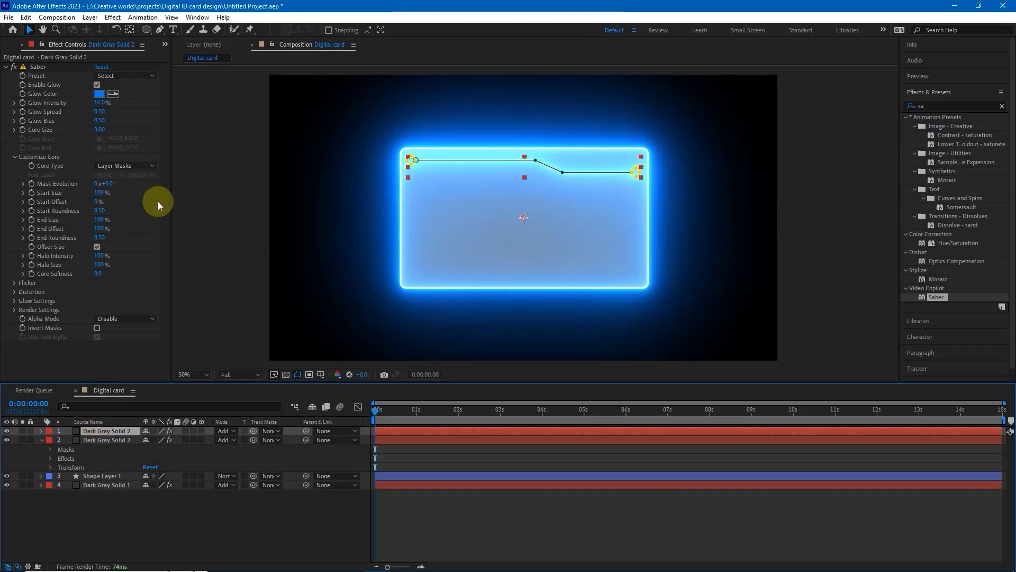
- Flip the duplicated line layer vertically so it mirrors the stepped line along the card's lower edge
click(114, 18)
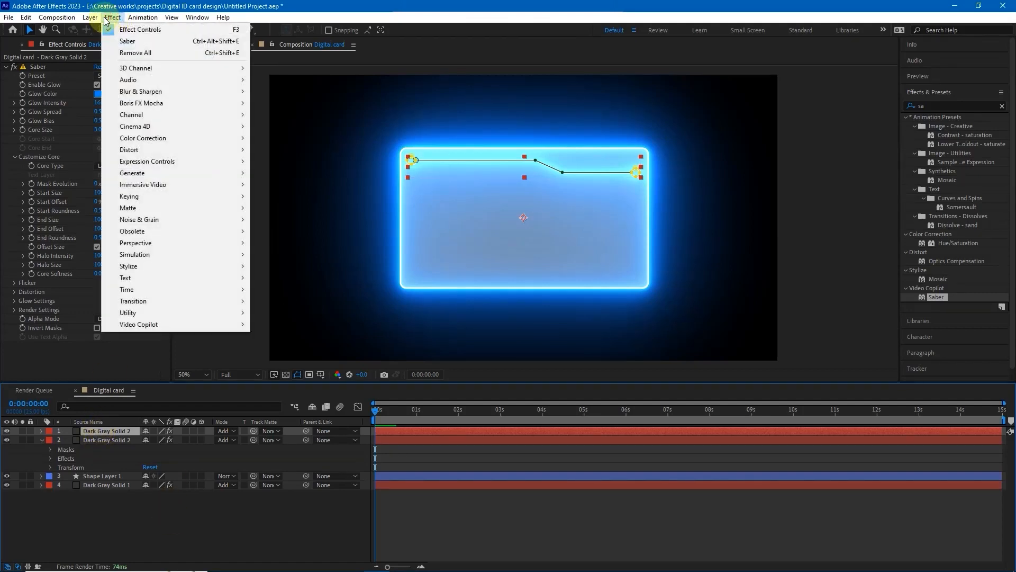
mouse_move(90, 17)
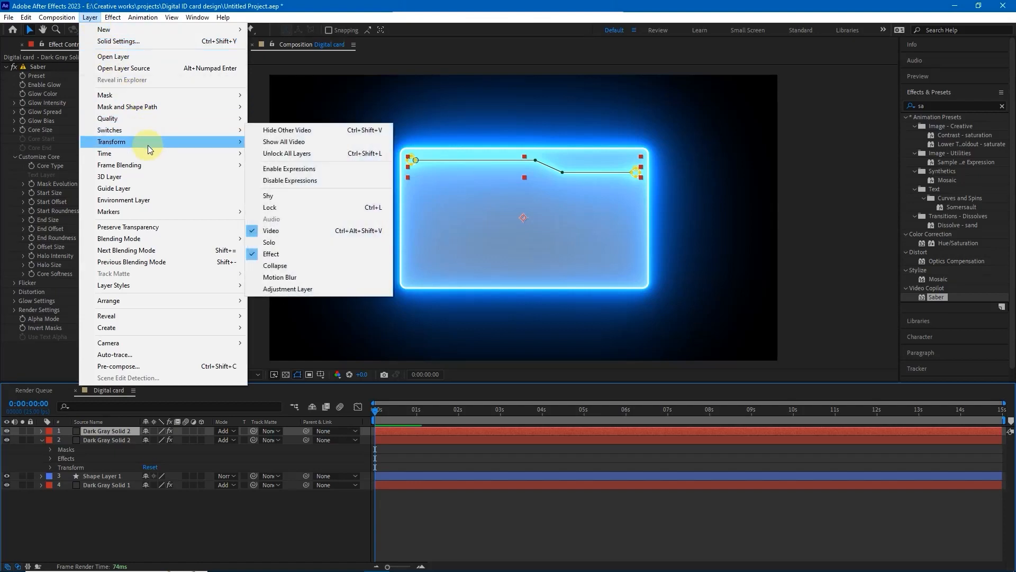
mouse_move(182, 141)
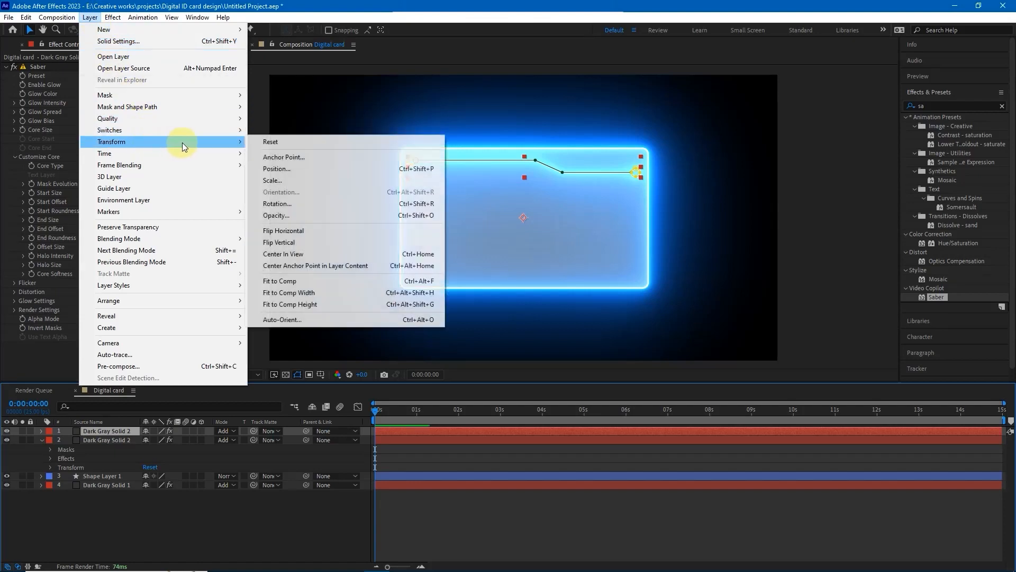
click(304, 241)
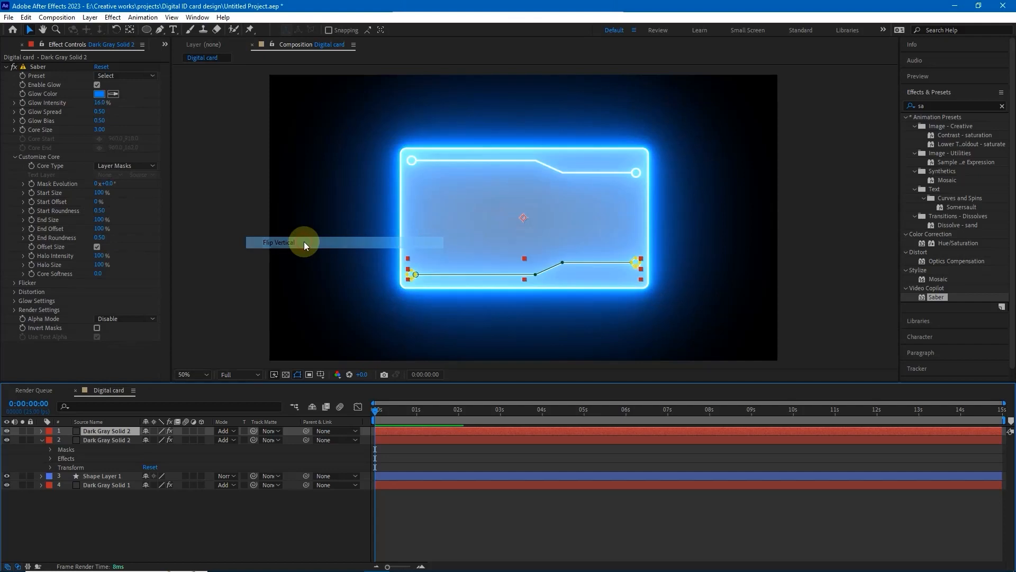
click(863, 173)
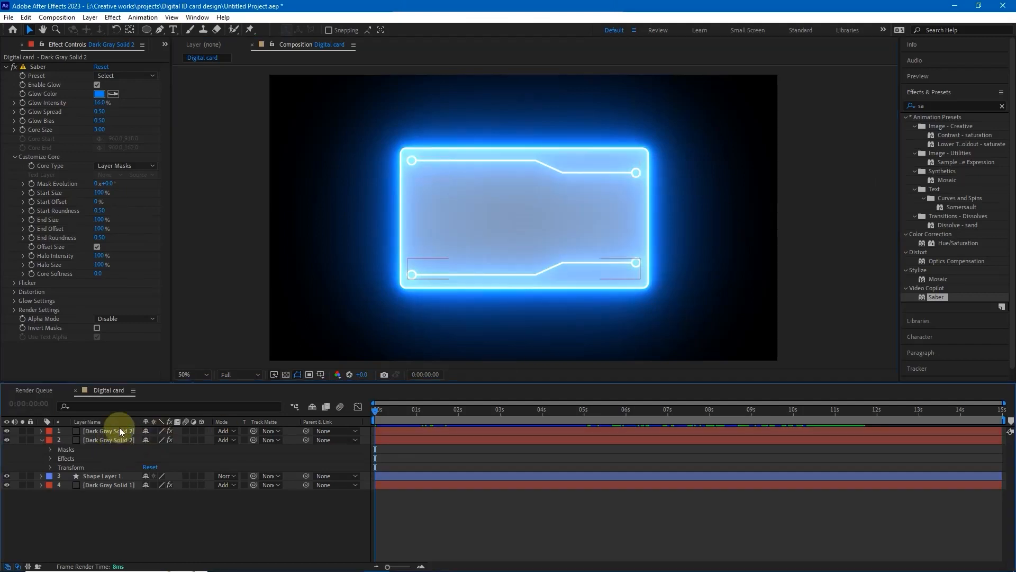
- Set the Saber Start Offset of the frame layer, Dark Gray Solid 1, to 100% with a keyframe at 0 seconds and reveal its keyframes
click(120, 429)
click(117, 517)
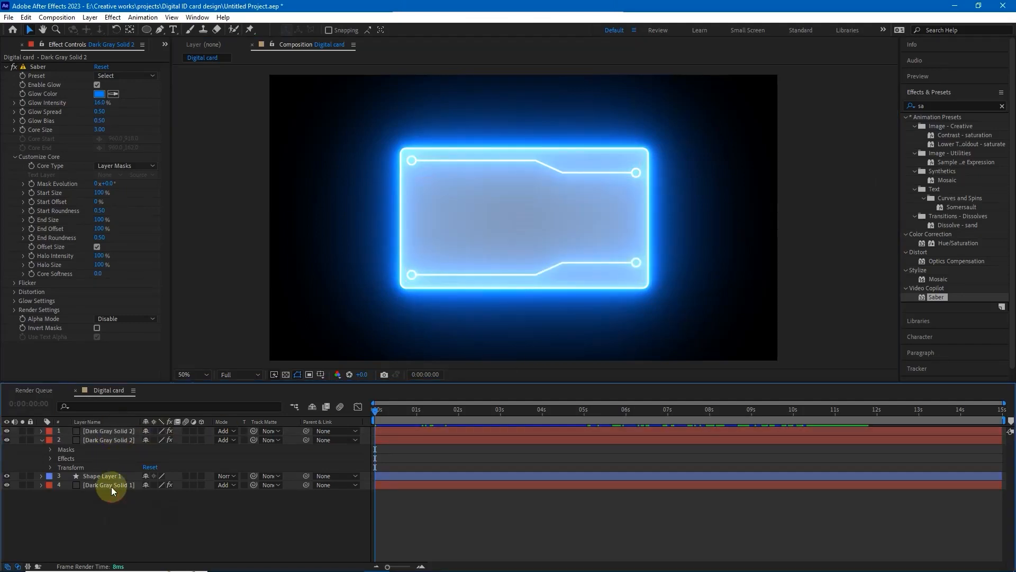
click(112, 486)
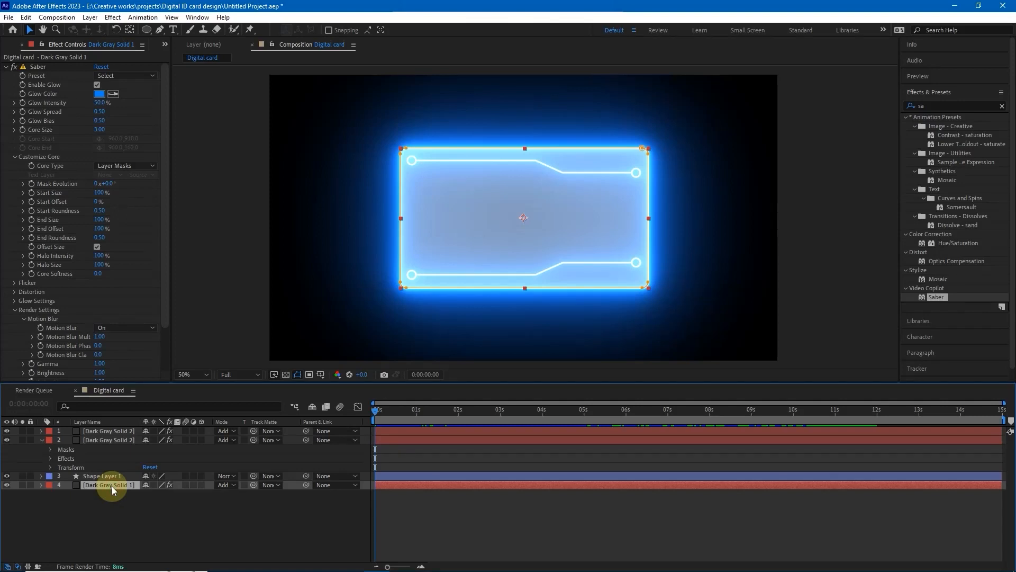
drag(377, 410, 360, 412)
drag(97, 202, 380, 210)
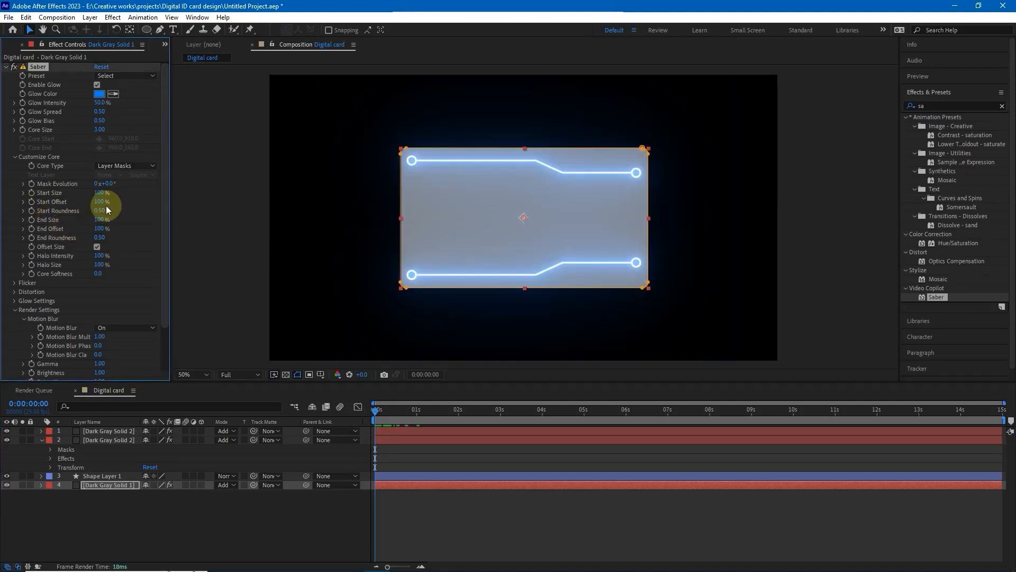
click(32, 202)
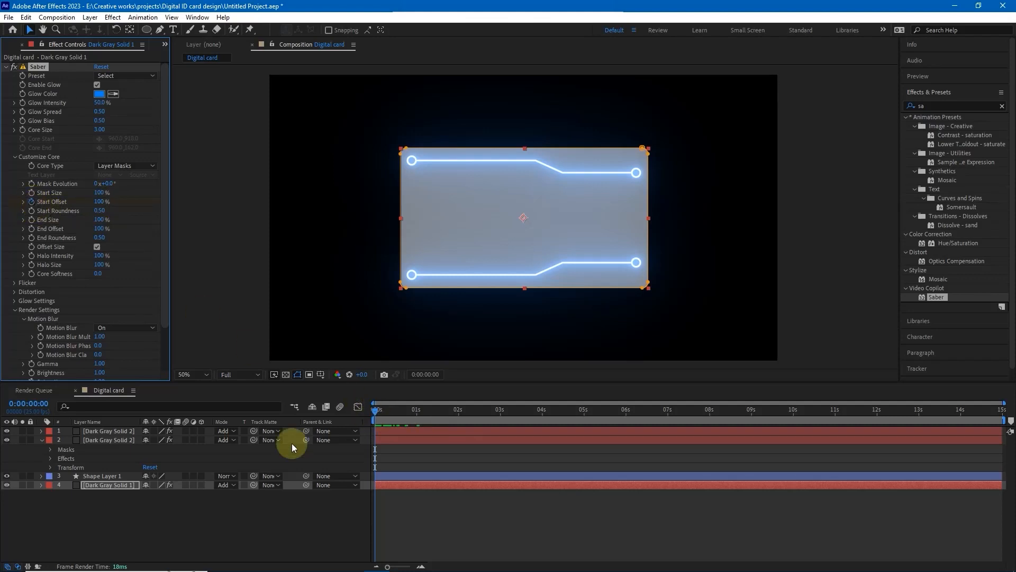
key(u)
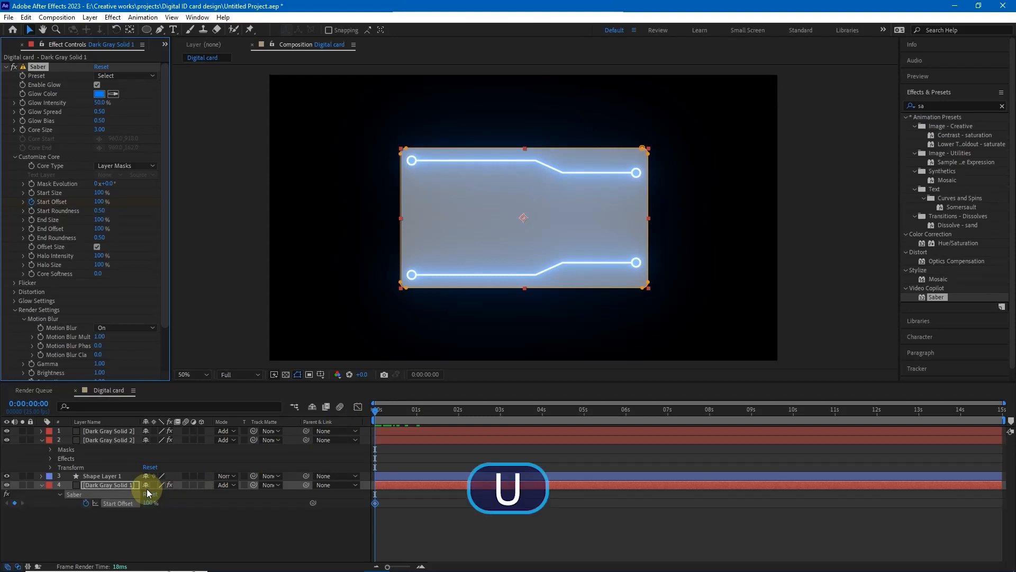
- Add a second Start Offset keyframe of 0% for the card frame at 0:00:01:00
drag(373, 408, 420, 413)
drag(418, 415, 418, 417)
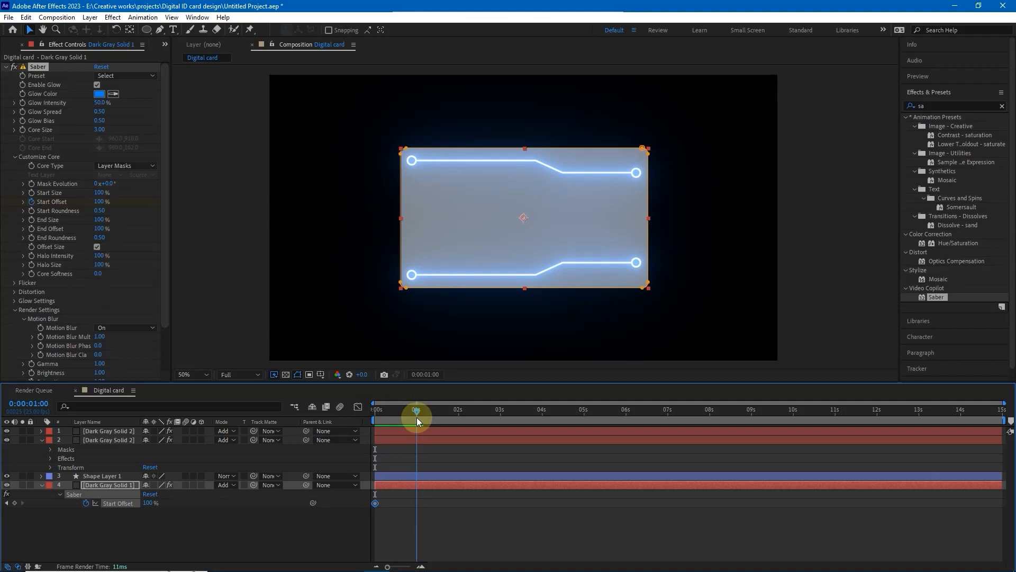
click(55, 229)
drag(96, 206, 5, 204)
- Set the frame's Saber Mask Evolution to 114° to shift where the outline starts drawing, and play the animation from the beginning
drag(408, 413, 383, 410)
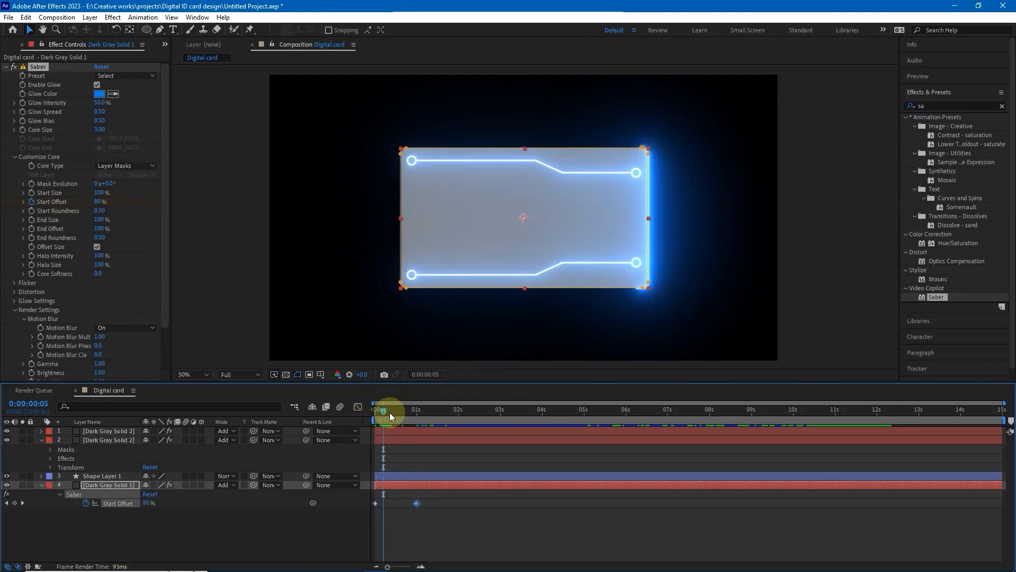
drag(386, 411, 383, 413)
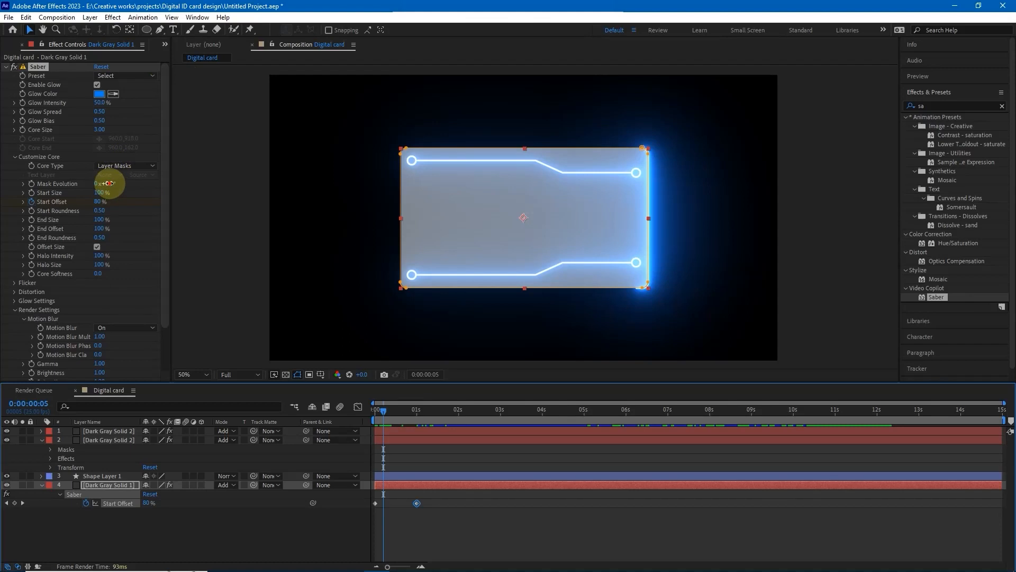
drag(109, 183, 169, 182)
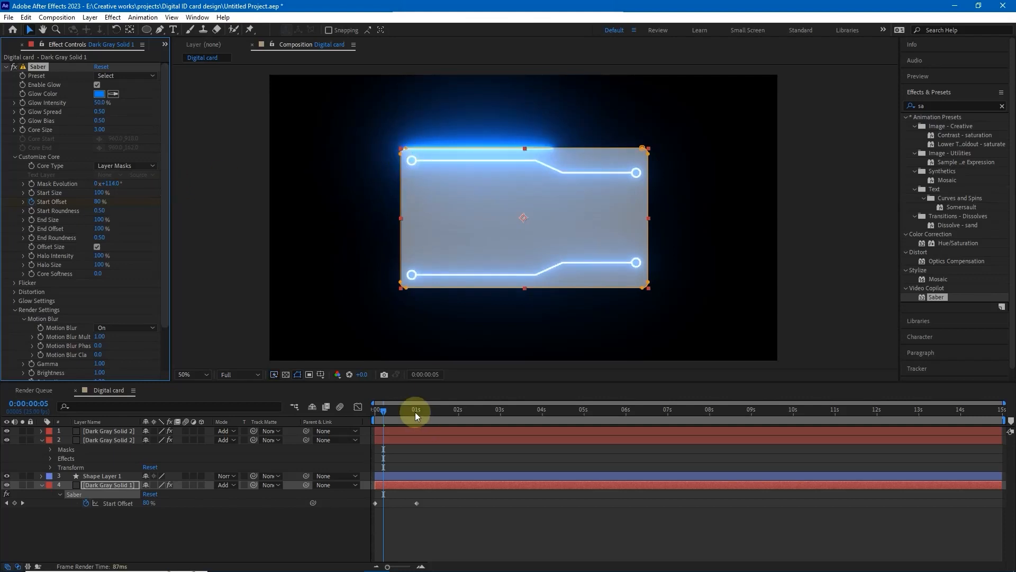
drag(384, 411, 351, 411)
click(837, 223)
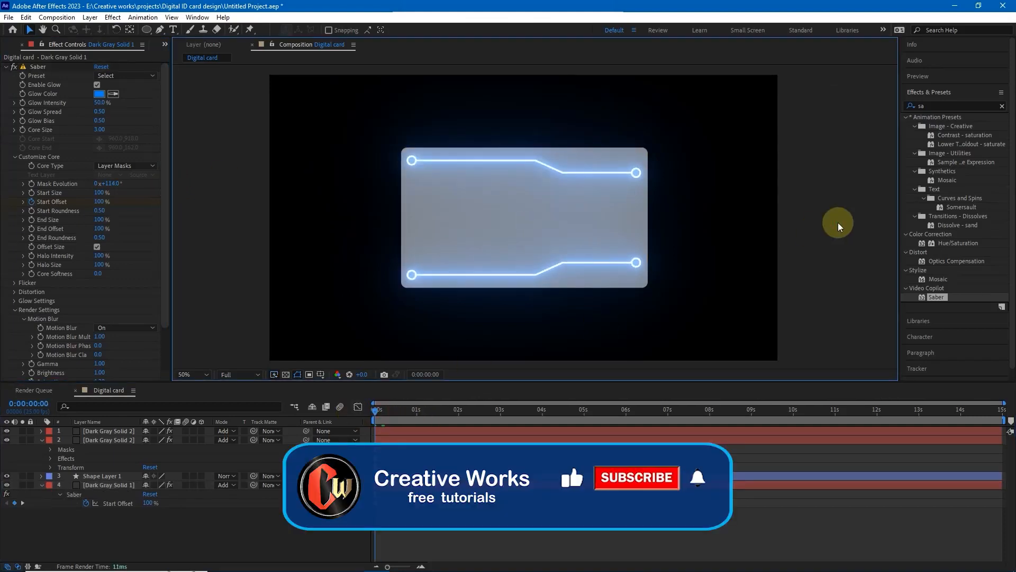
key(space)
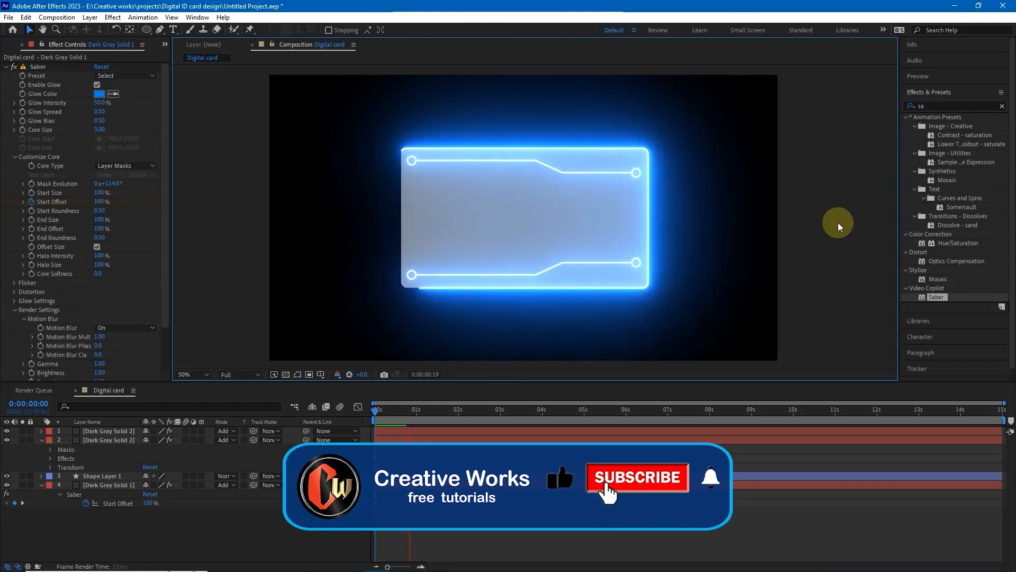
- Lower the Saber Glow Bias of the card frame to 0.30 while viewing the fully drawn outline
mouse_move(413, 408)
mouse_down()
mouse_move(401, 412)
mouse_move(419, 415)
mouse_up()
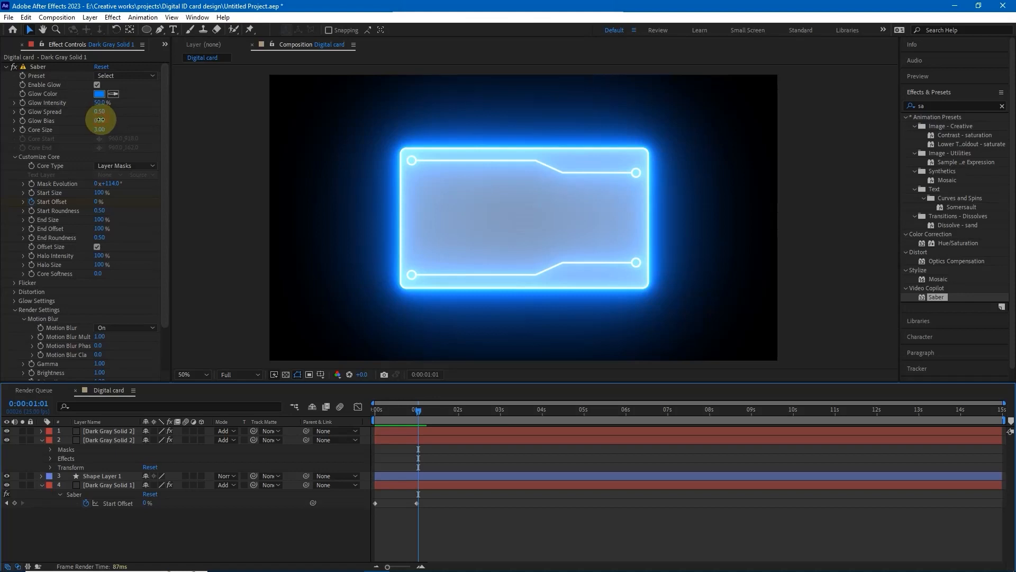
drag(100, 120, 96, 121)
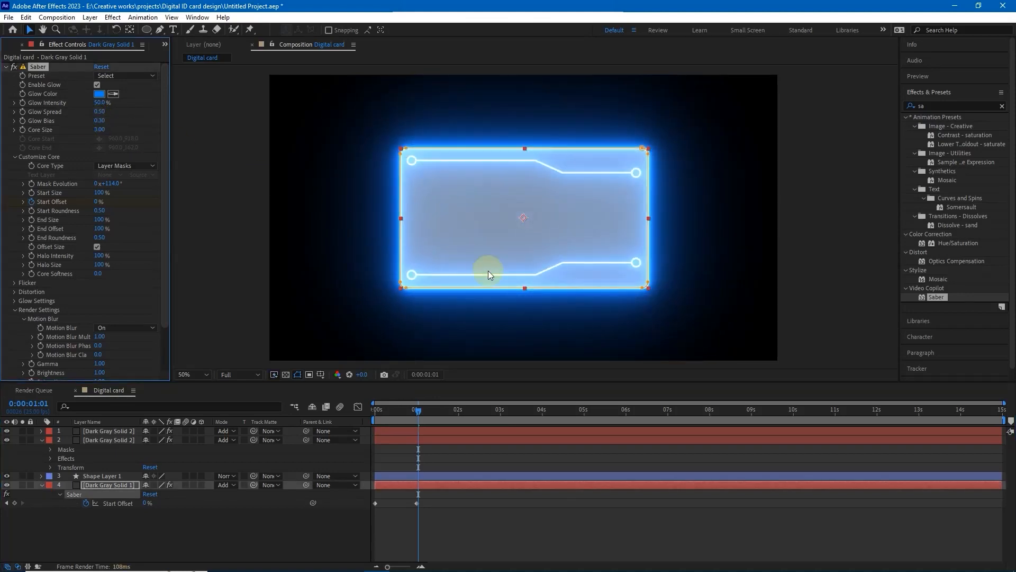
click(831, 253)
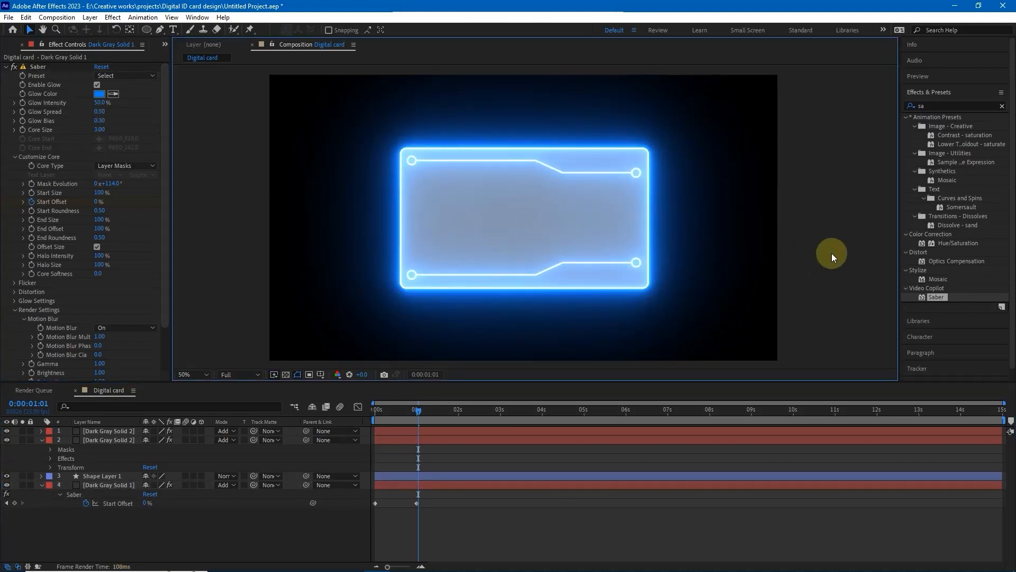
click(101, 120)
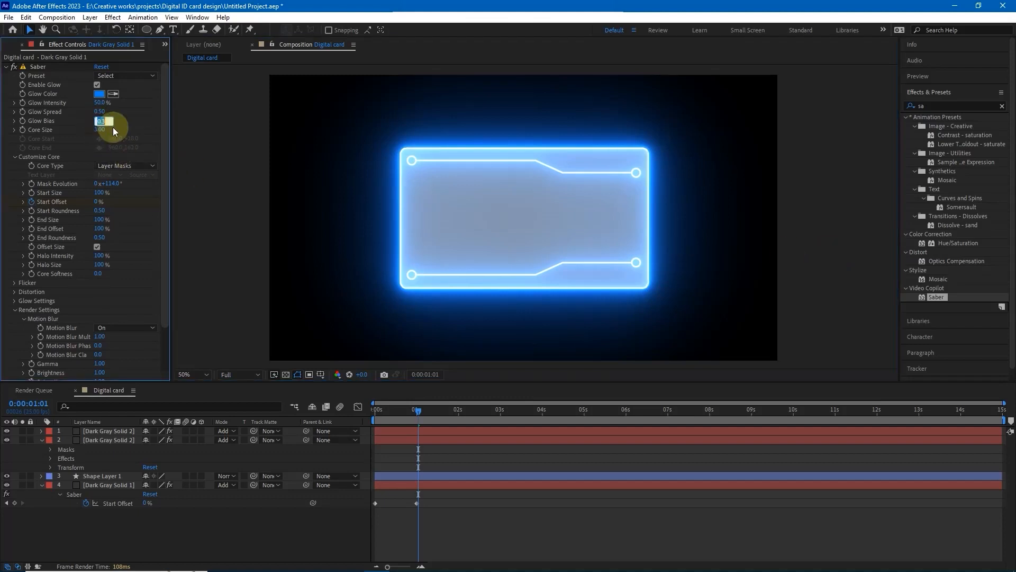
click(215, 180)
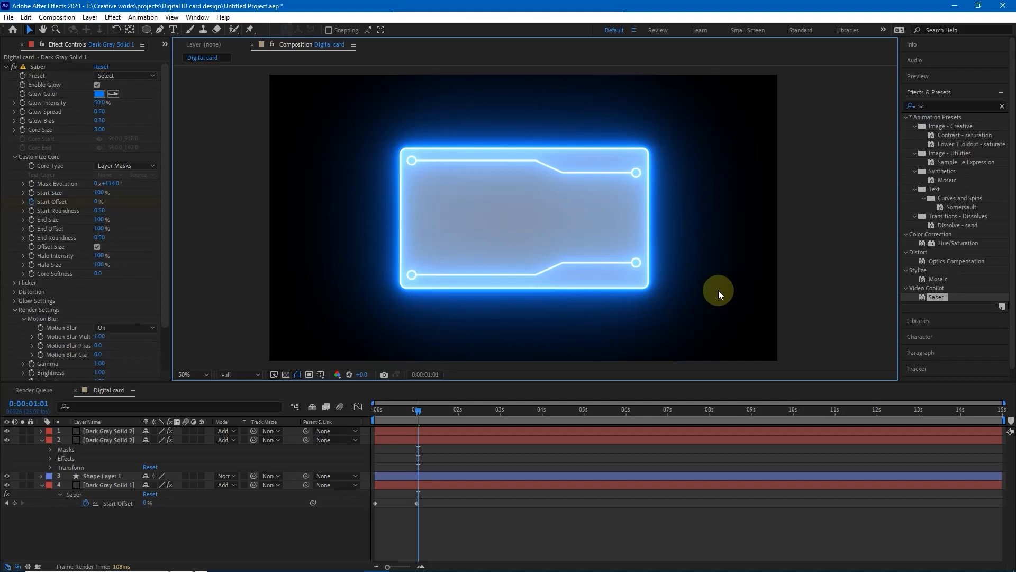
- Keyframe the Saber Start Offset of the upper stepped line's layer at 100% at 0:00:01:00
click(417, 429)
mouse_move(418, 412)
mouse_down()
mouse_move(372, 414)
mouse_move(417, 412)
mouse_up()
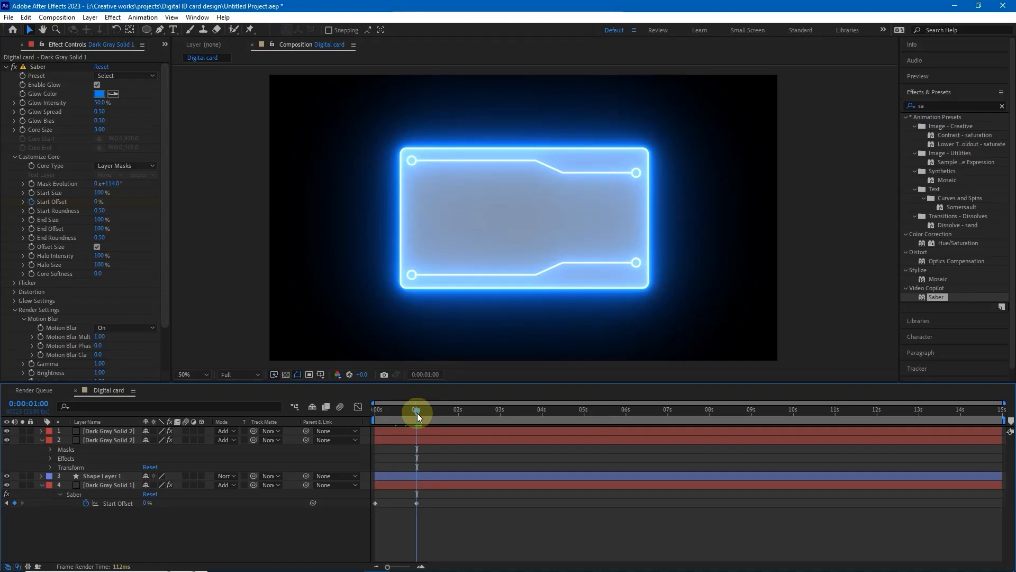
click(40, 437)
click(5, 432)
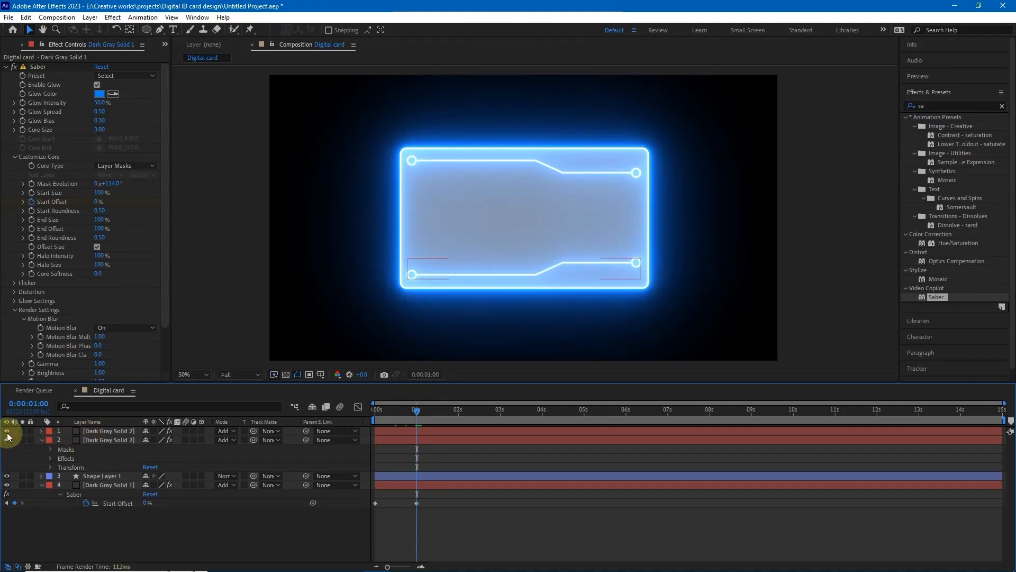
click(112, 440)
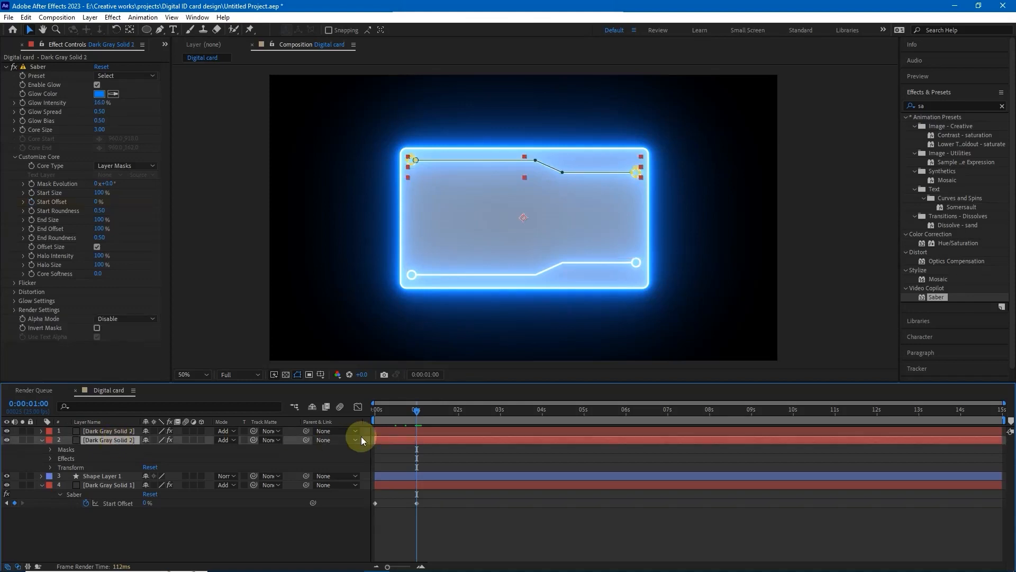
click(240, 268)
drag(98, 201, 214, 195)
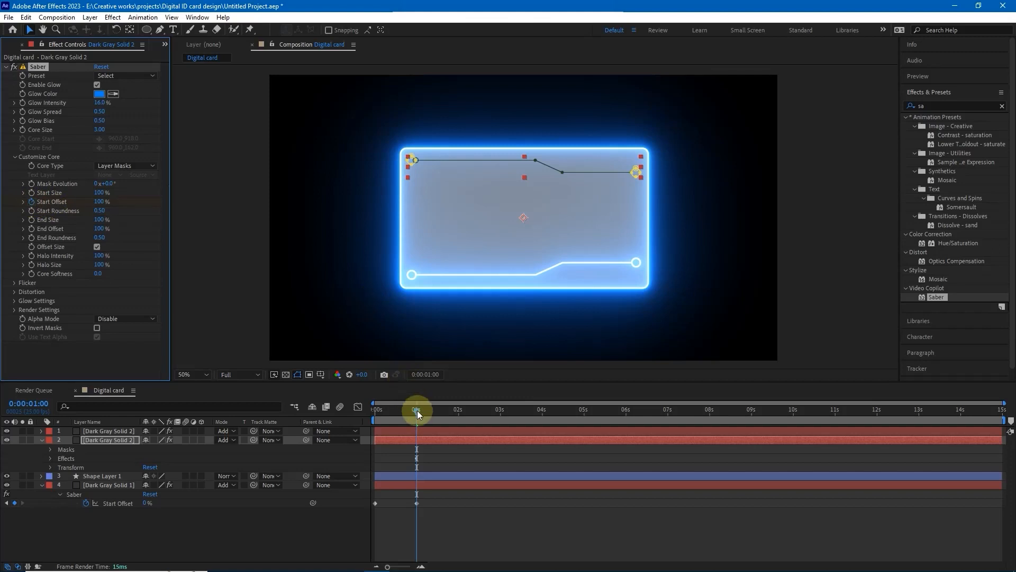
- Keyframe the upper line's Start Offset at 0% at 0:00:01:13 and preview the line's reveal
drag(417, 411, 438, 417)
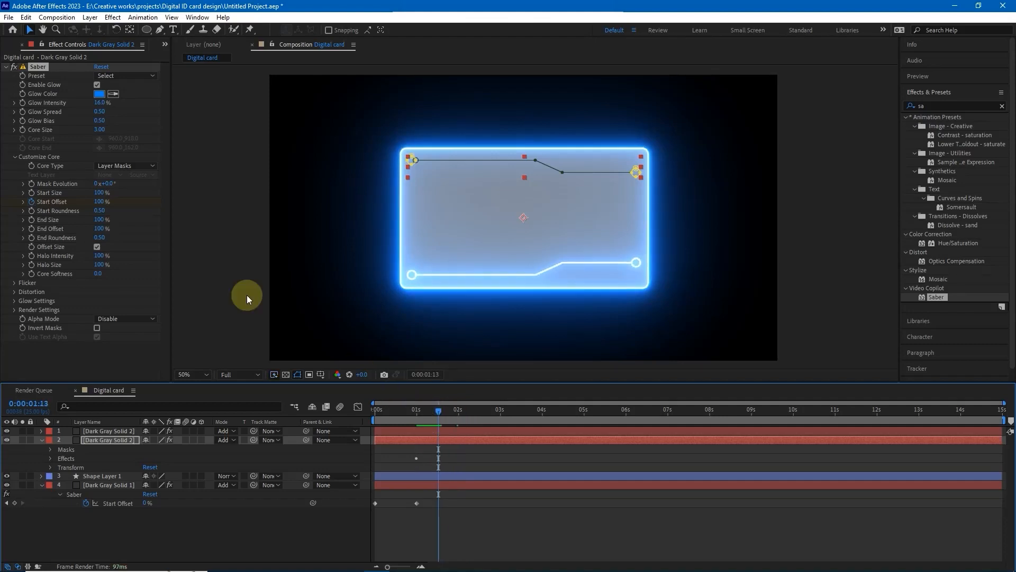
drag(99, 202, 10, 194)
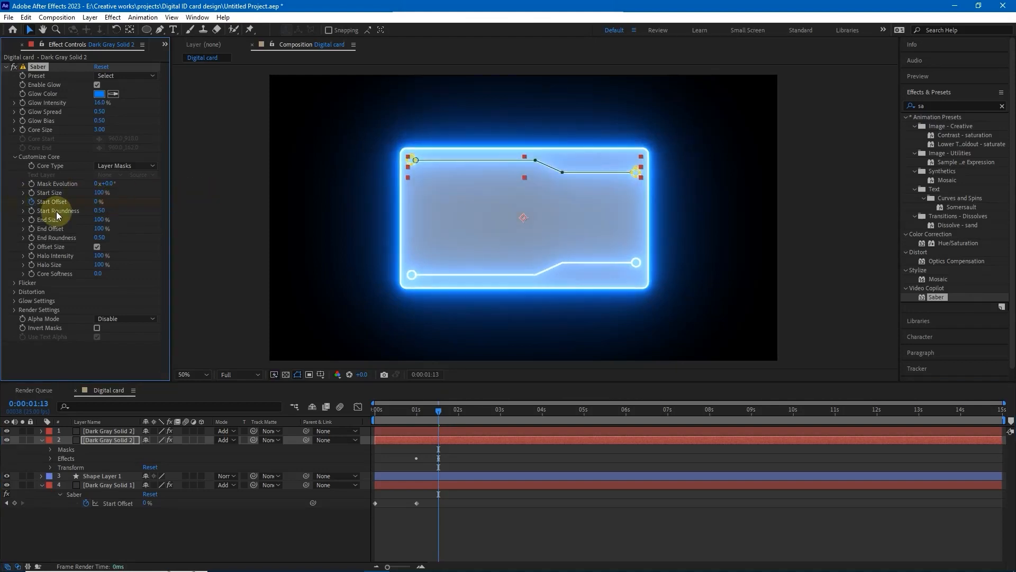
drag(440, 414, 416, 413)
click(869, 245)
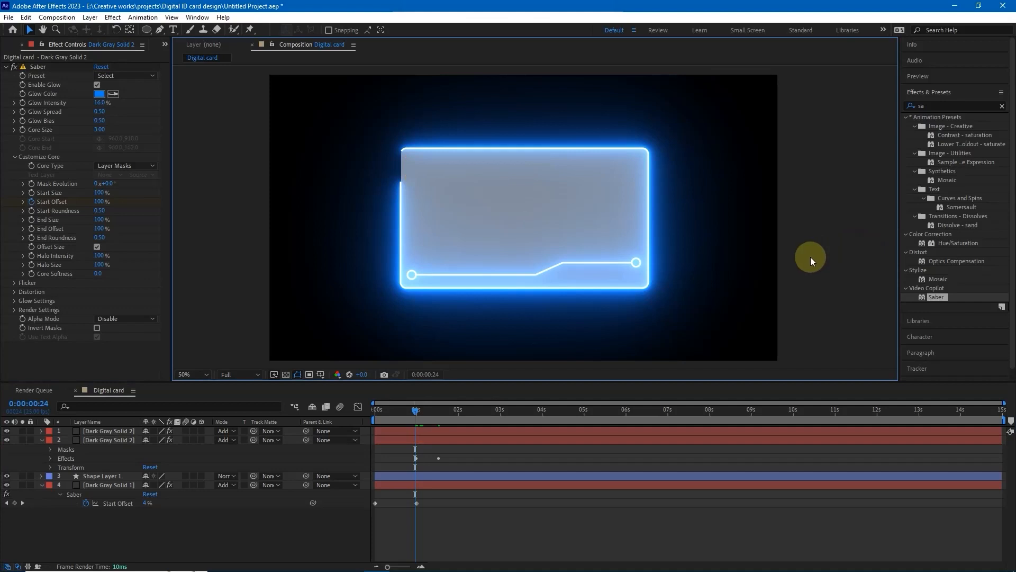
key(space)
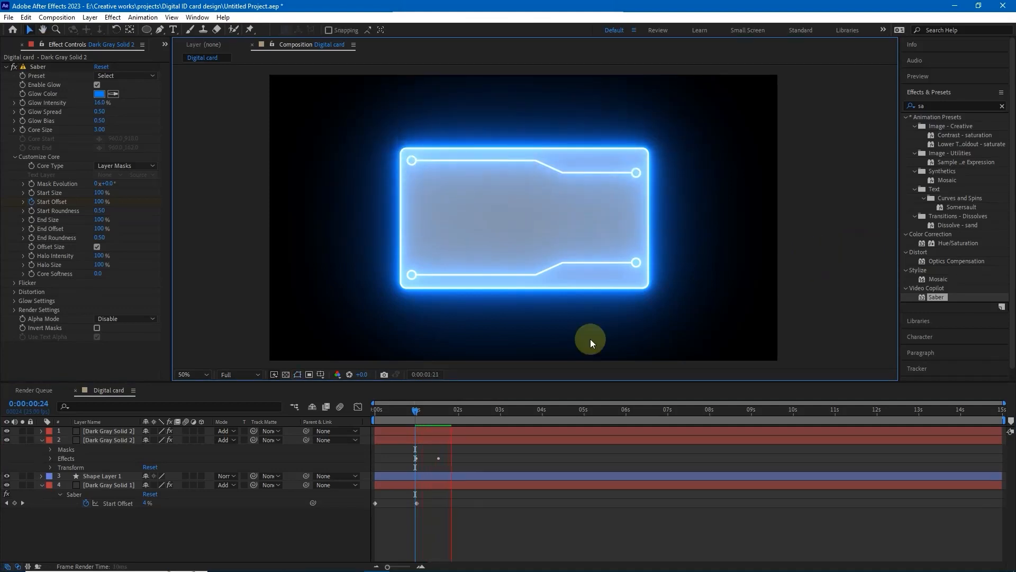
- Keyframe the Saber Start Offset of the lower stepped line's layer at 100% at 0:00:01:00
drag(414, 411, 439, 410)
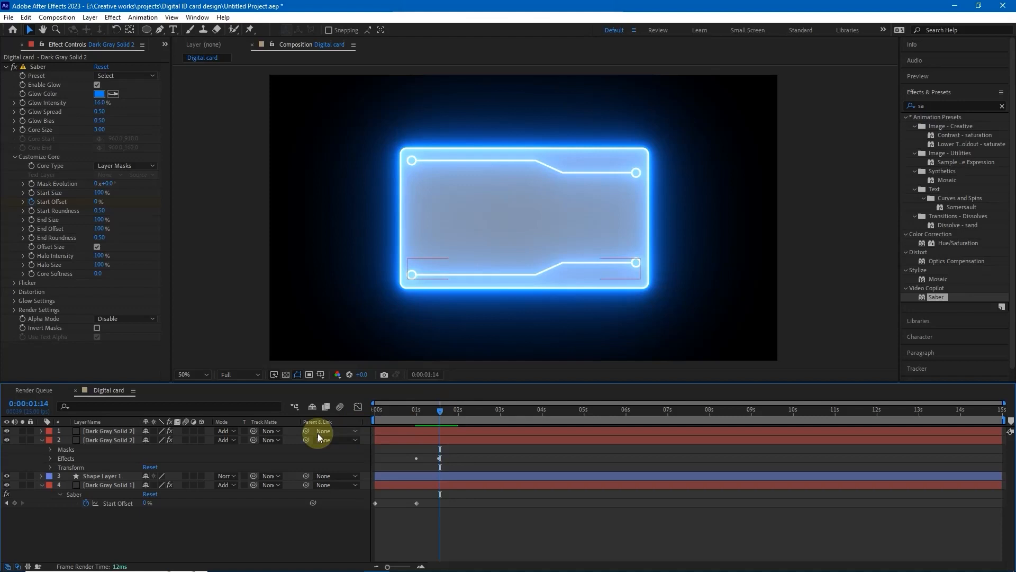
click(109, 431)
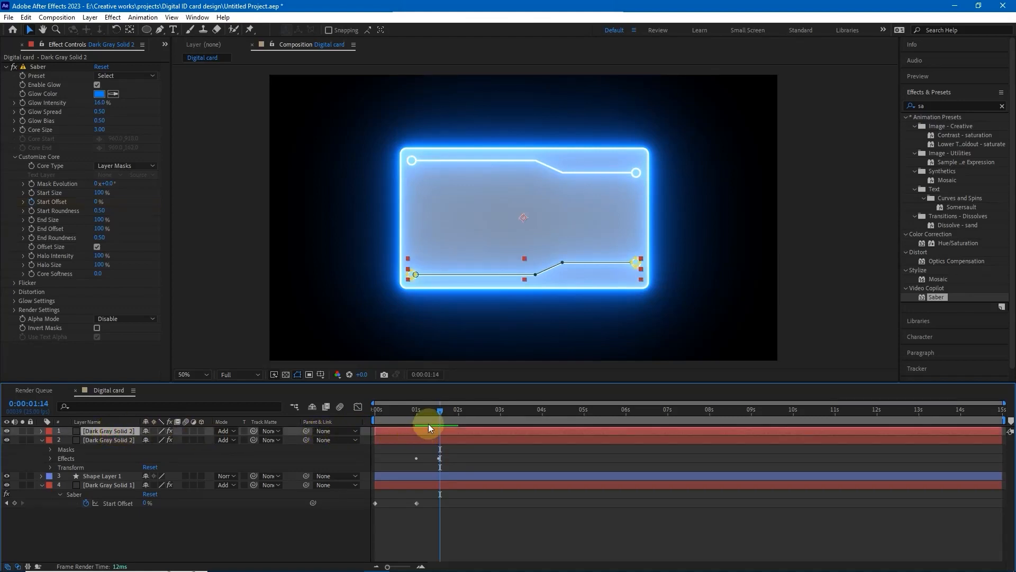
drag(436, 411, 416, 413)
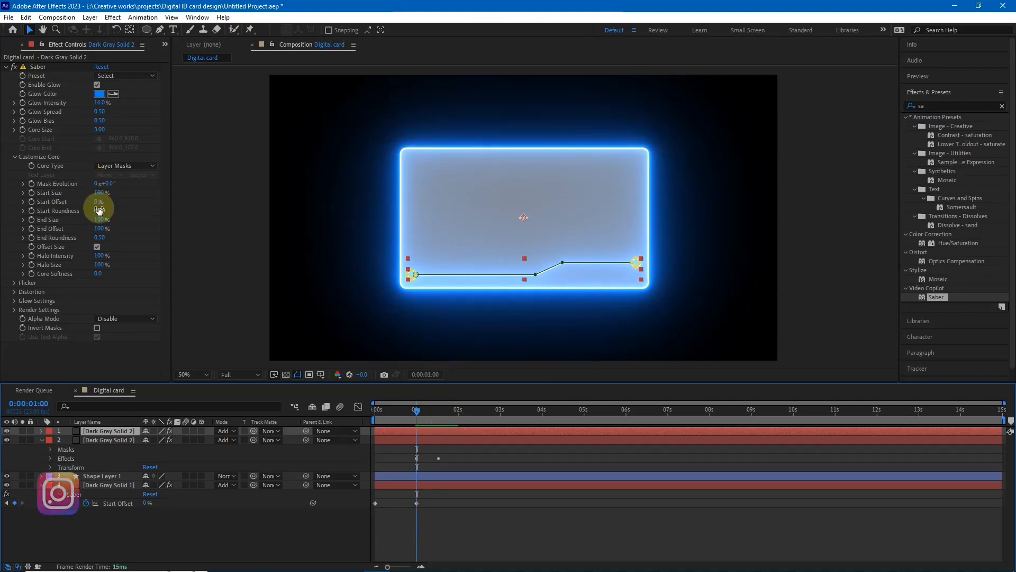
mouse_move(97, 202)
mouse_down()
mouse_move(2, 210)
mouse_move(435, 211)
mouse_move(90, 209)
mouse_up()
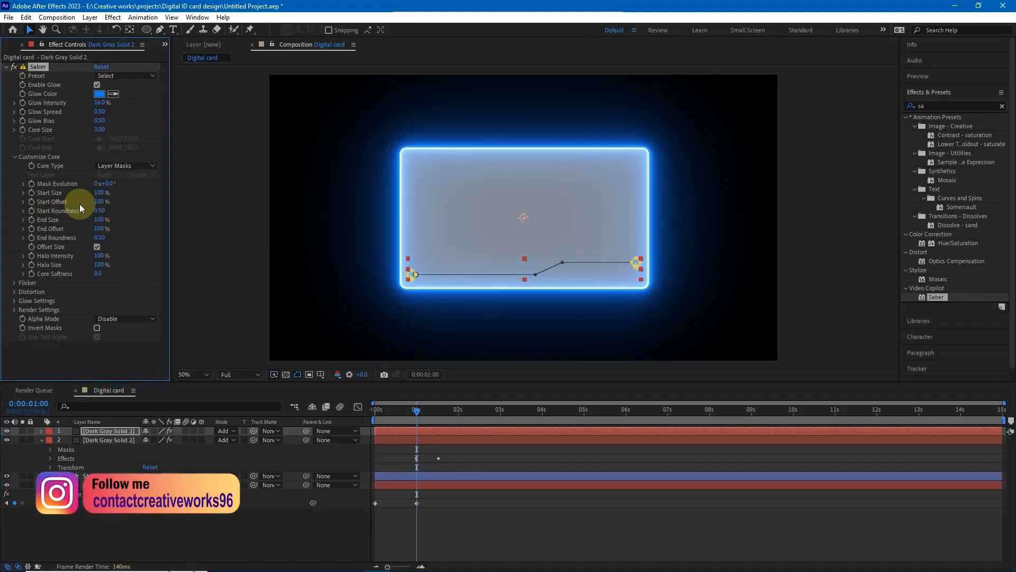
click(34, 202)
- Keyframe the lower line's Start Offset at 0% at 0:00:01:13 and preview the card's reveal from the beginning
drag(417, 411, 439, 414)
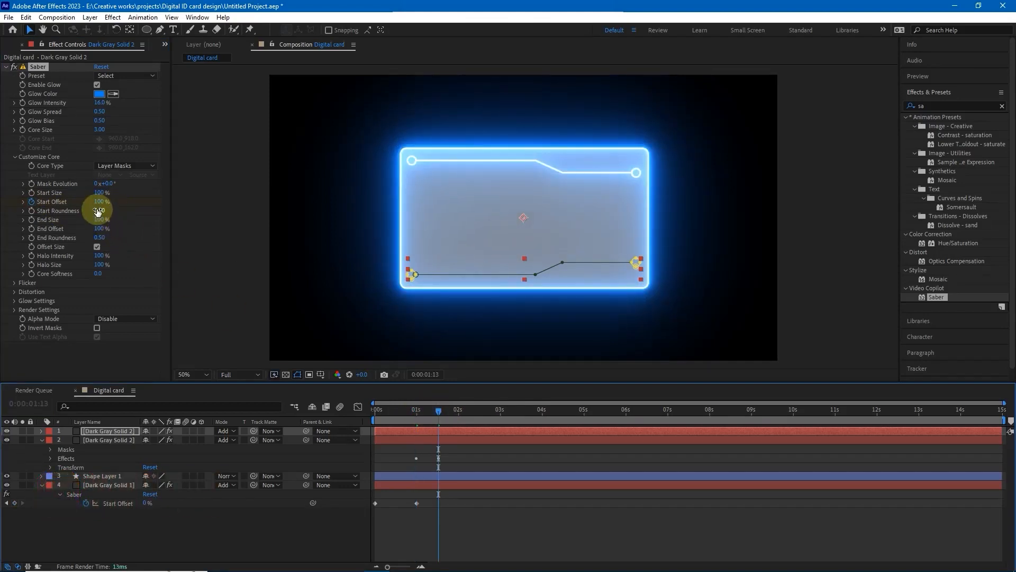
drag(100, 201, 7, 199)
drag(400, 411, 370, 410)
key(space)
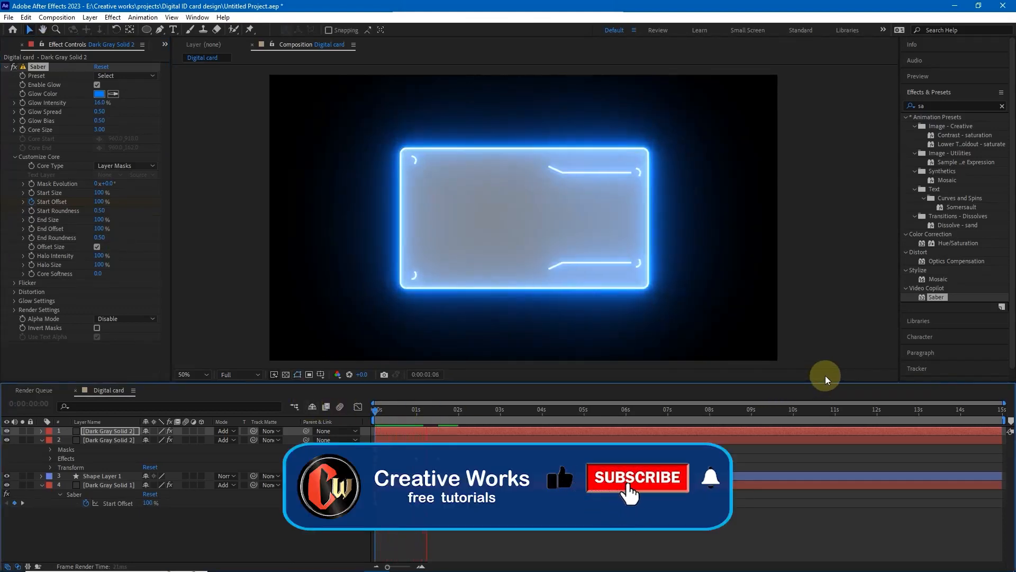
key(space)
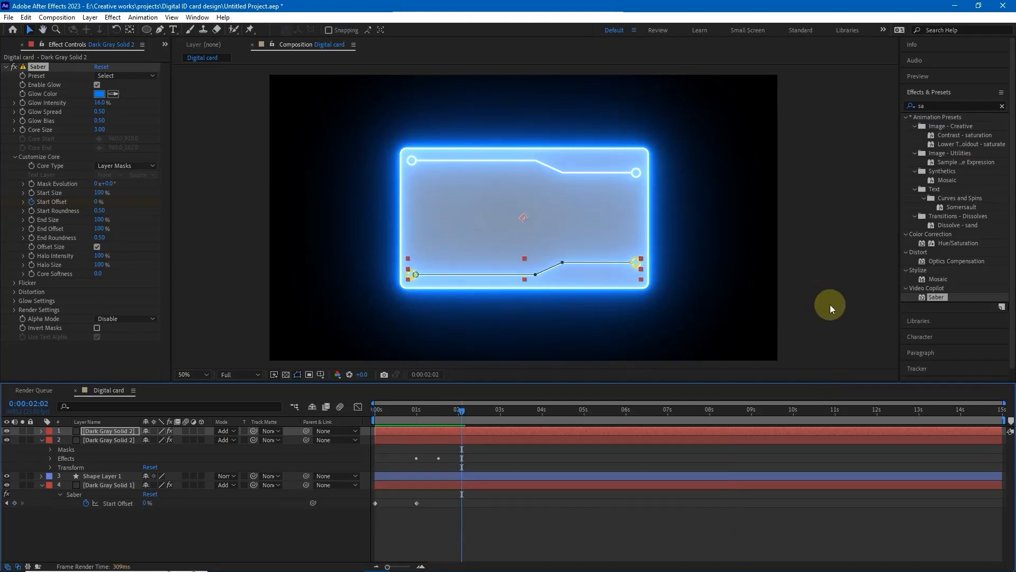
click(830, 303)
drag(462, 410, 348, 418)
key(space)
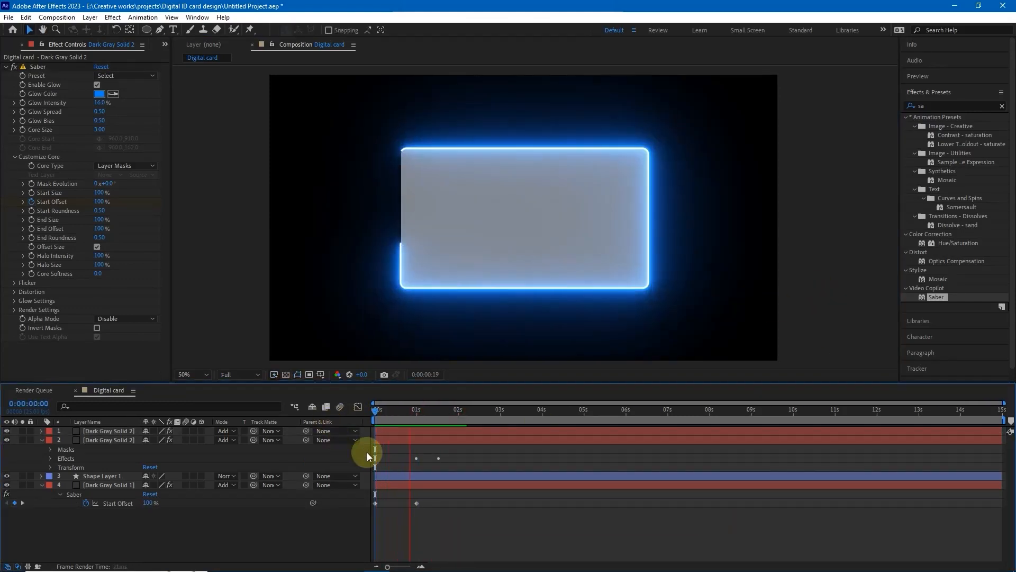
key(space)
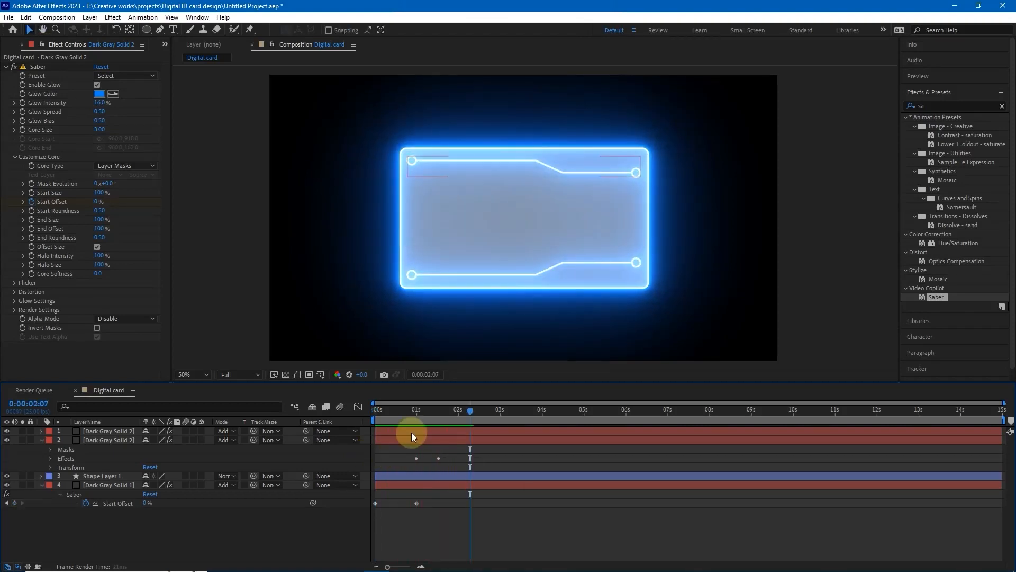
- At 0:00:01:16, add a shape layer and draw a white upright rounded rectangle inside the card's left side as the photo area
mouse_move(455, 408)
mouse_down()
mouse_move(409, 411)
mouse_move(444, 417)
mouse_up()
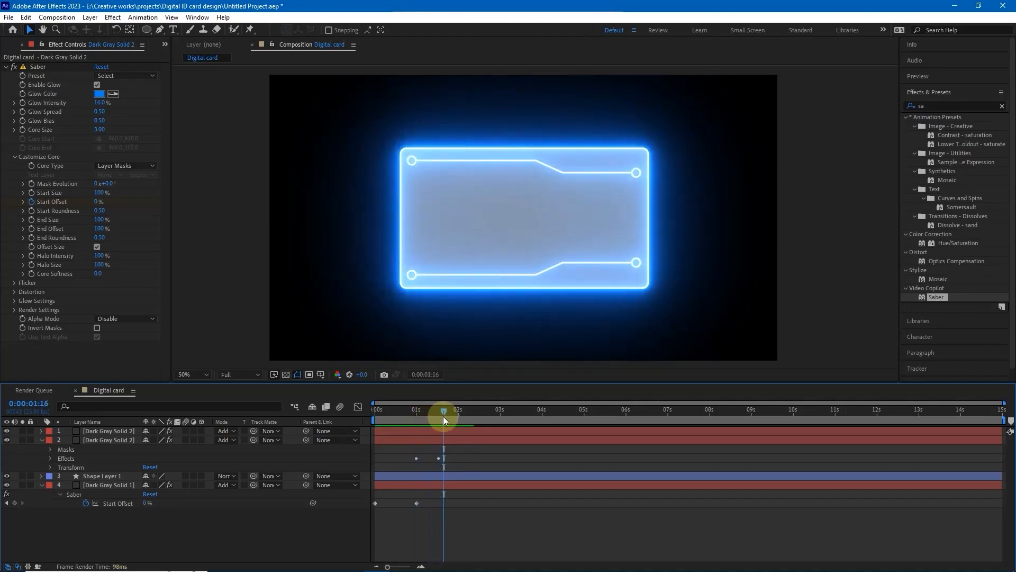
right_click(226, 526)
mouse_move(268, 405)
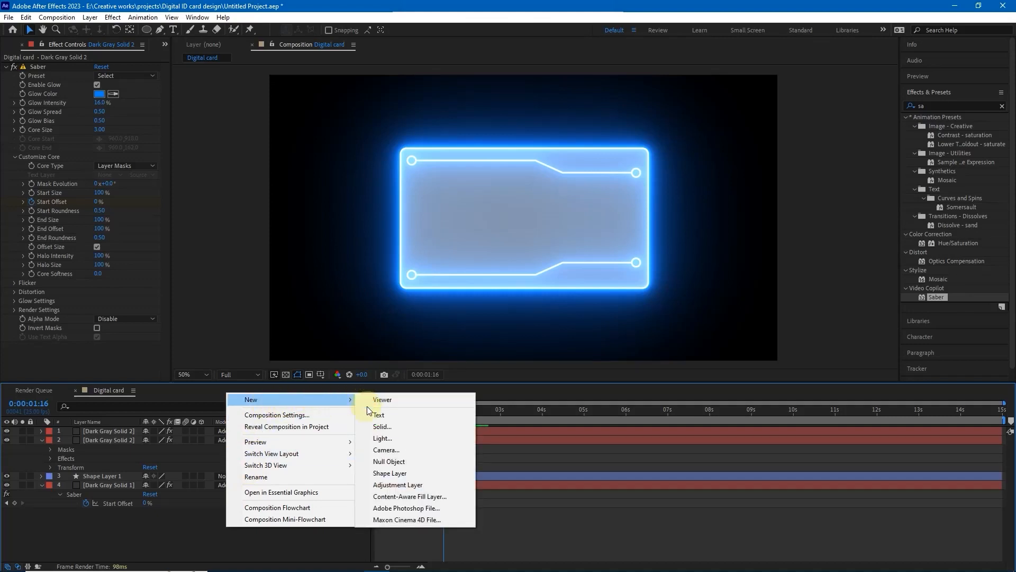
click(393, 477)
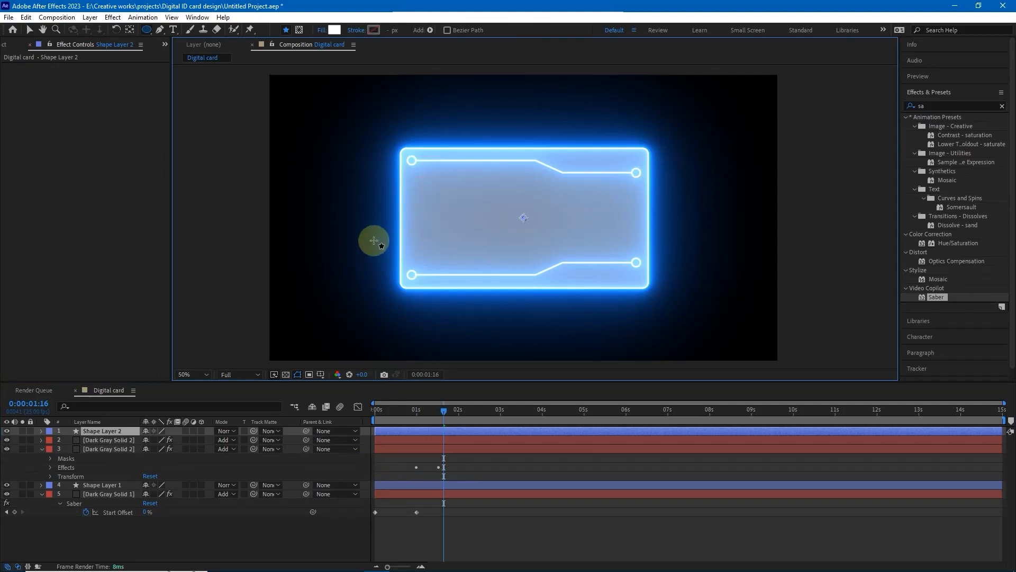
click(150, 30)
drag(150, 31, 180, 41)
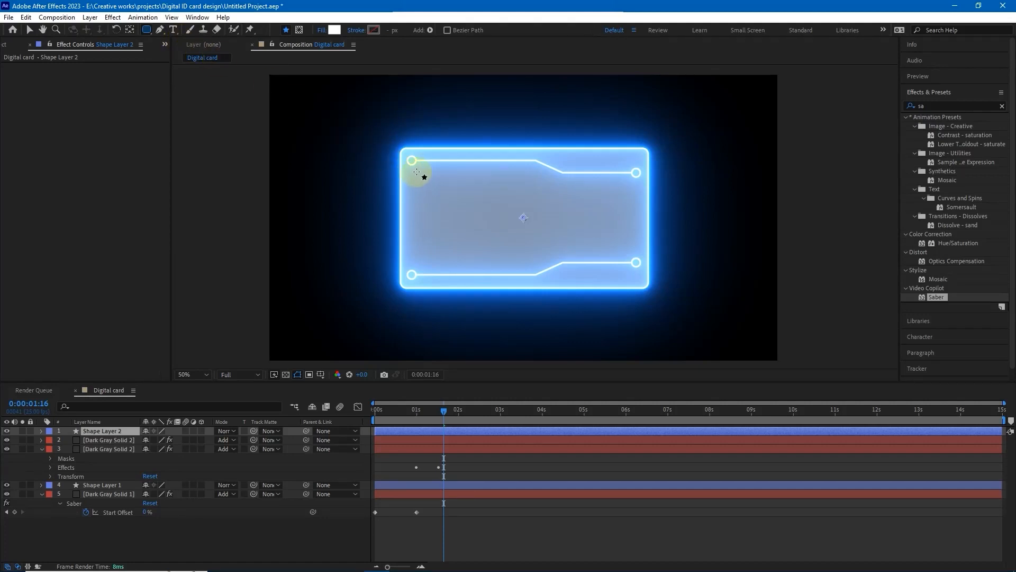
drag(420, 169, 482, 245)
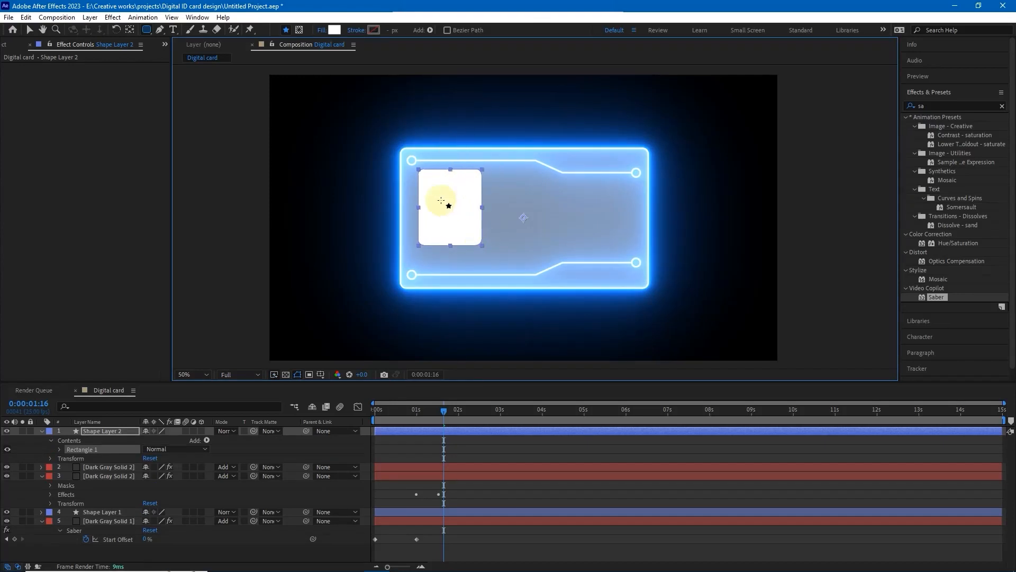
click(275, 444)
click(243, 357)
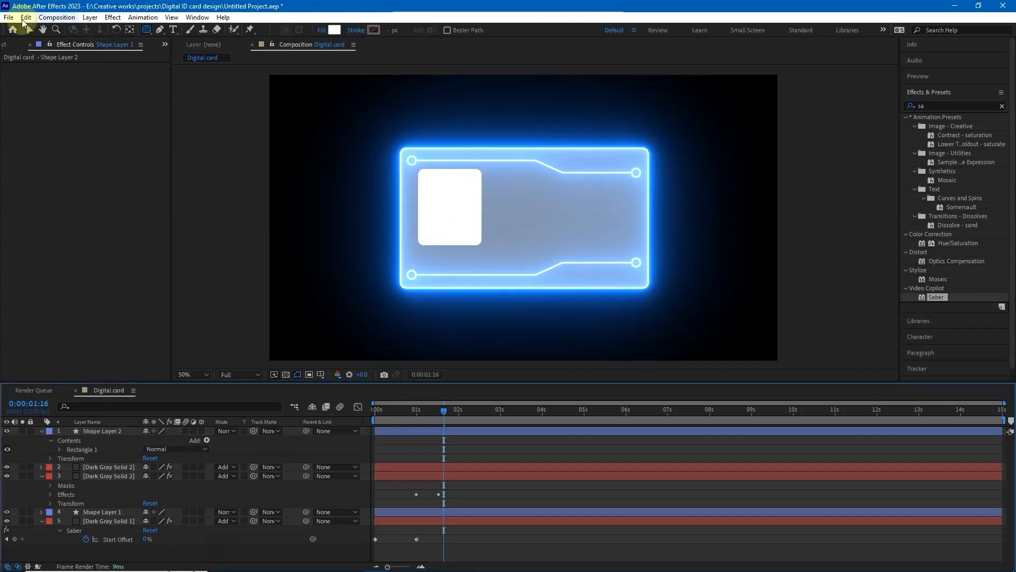
- Add image1.jpg from the project files to the composition as the layer above the white rectangle's shape layer
click(29, 30)
click(435, 186)
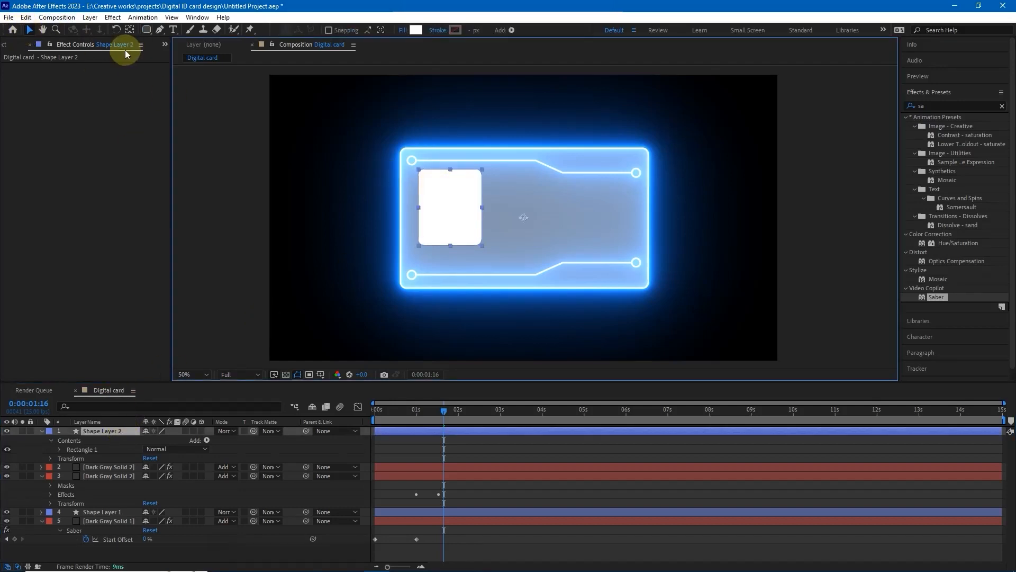
click(166, 43)
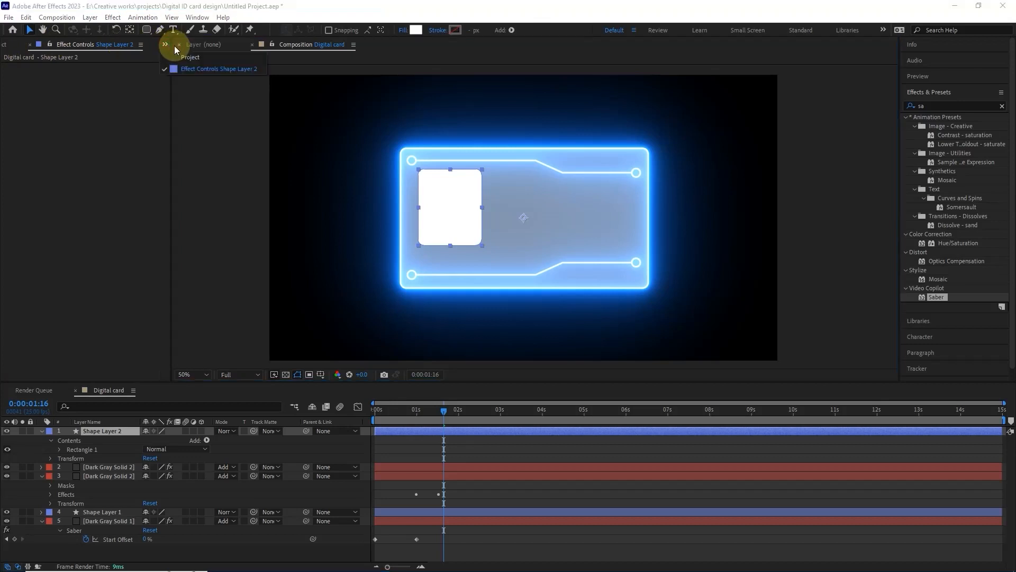
click(195, 61)
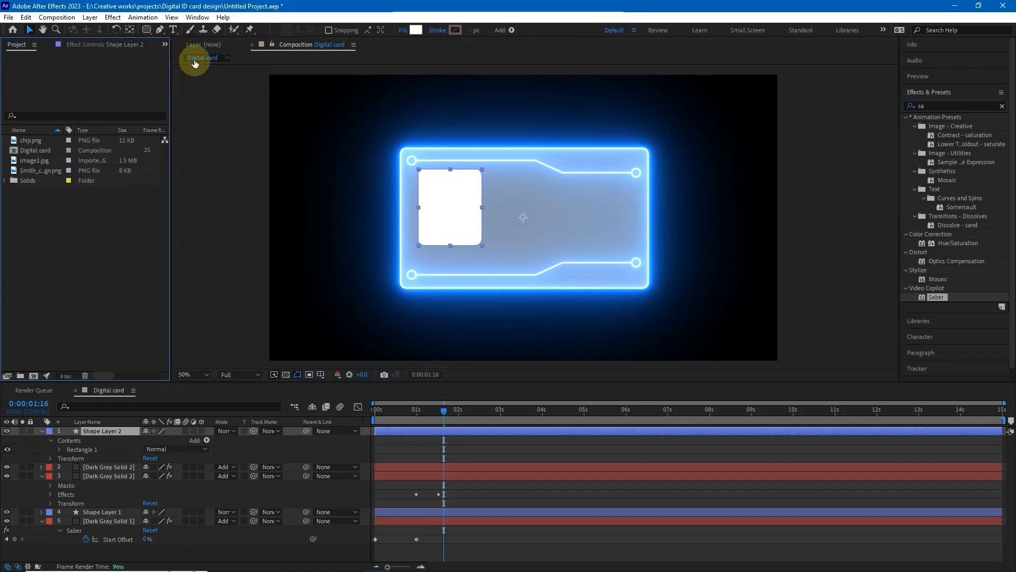
click(35, 161)
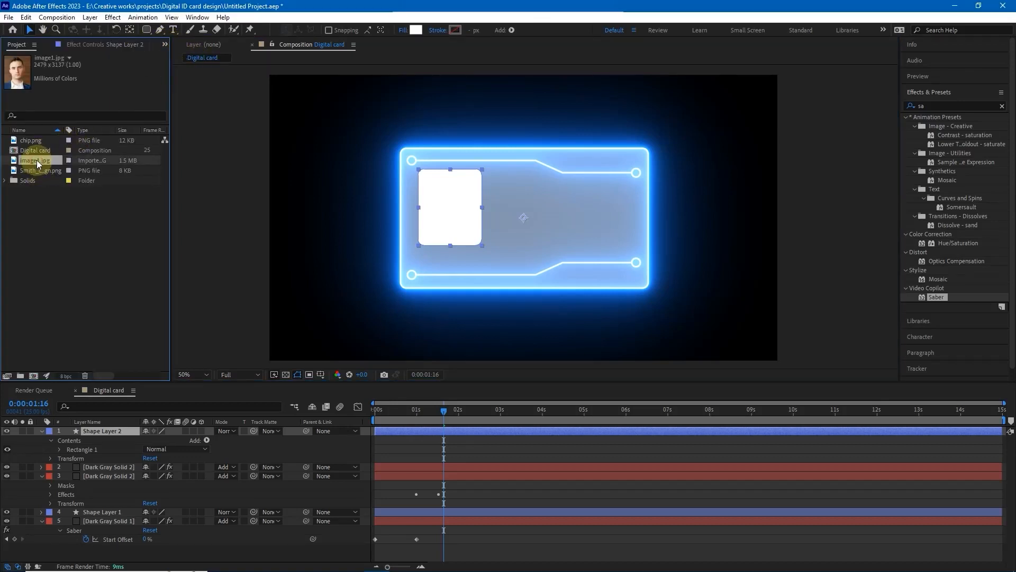
drag(33, 157, 109, 430)
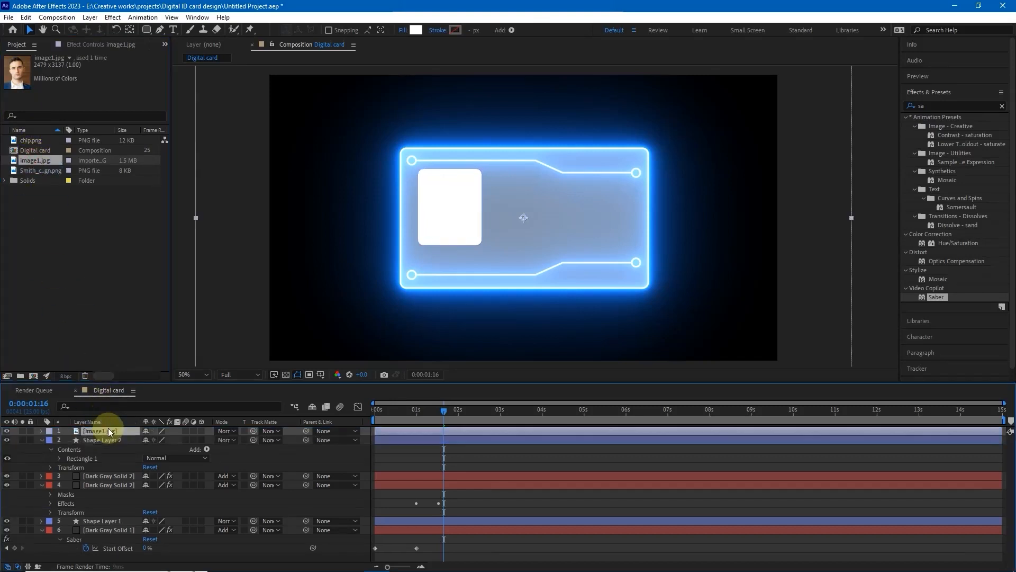
- Scale the image1.jpg layer to 10% and place it over the white rounded rectangle
key(s)
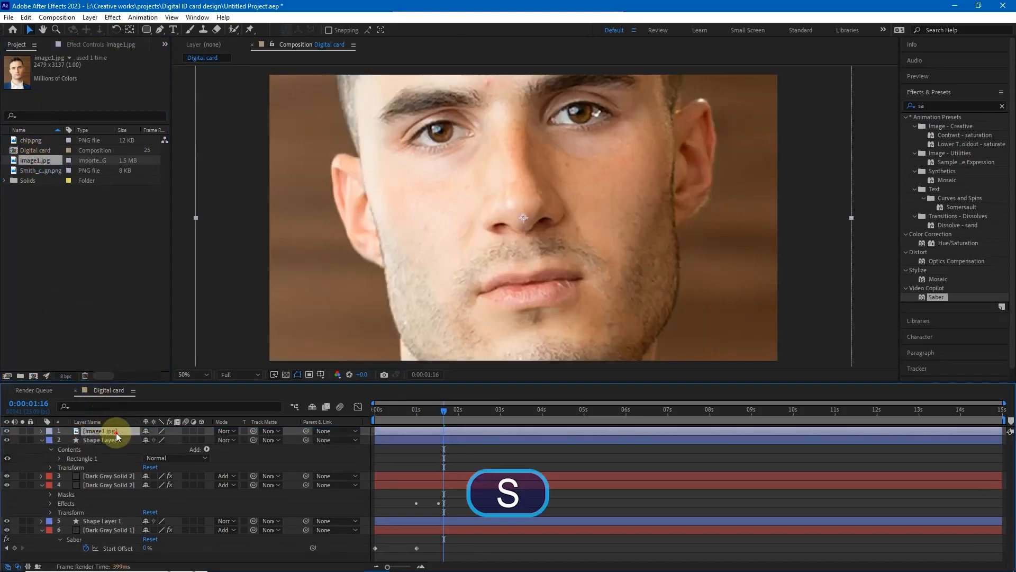
drag(159, 440, 115, 444)
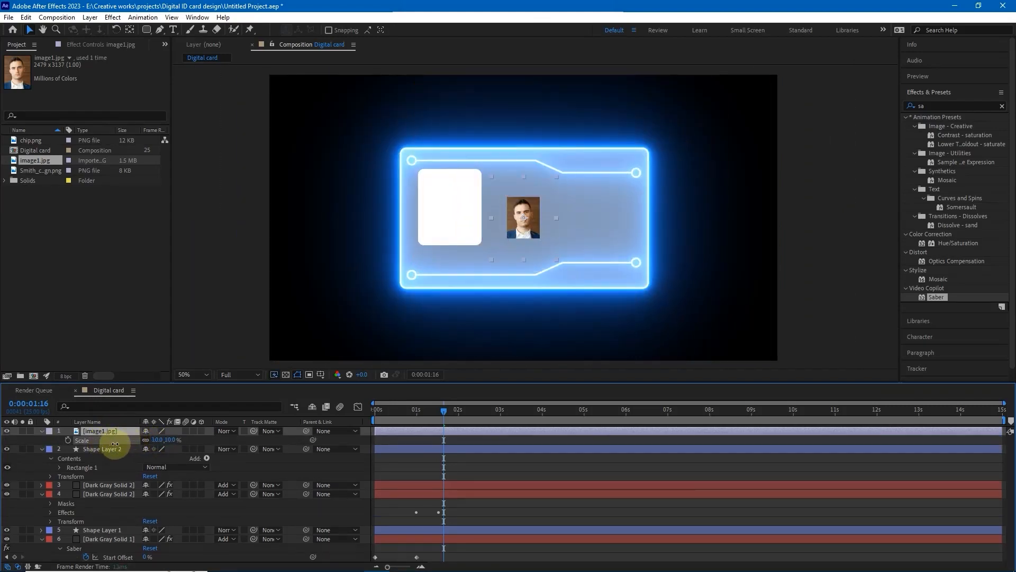
drag(526, 214, 454, 192)
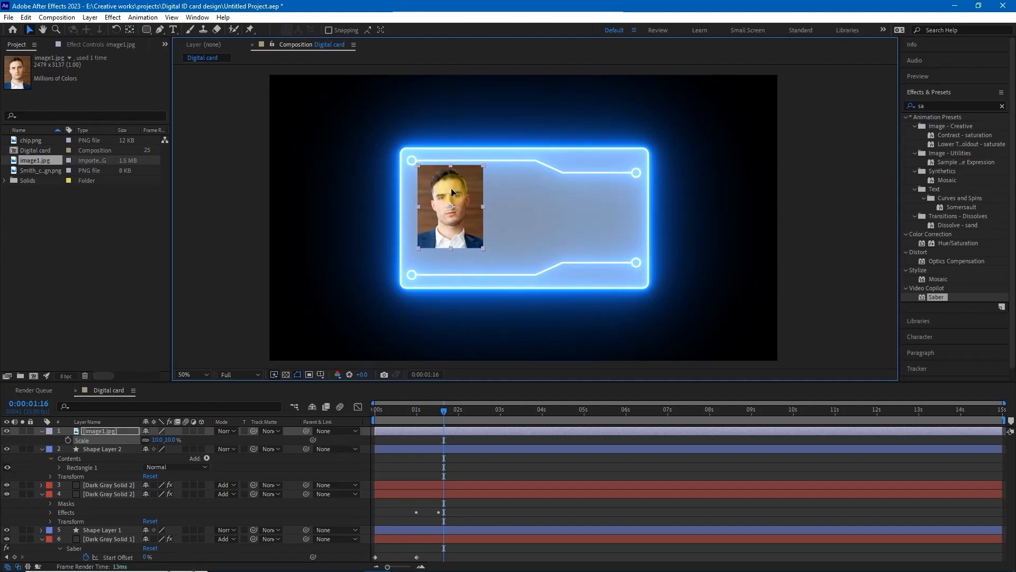
click(161, 440)
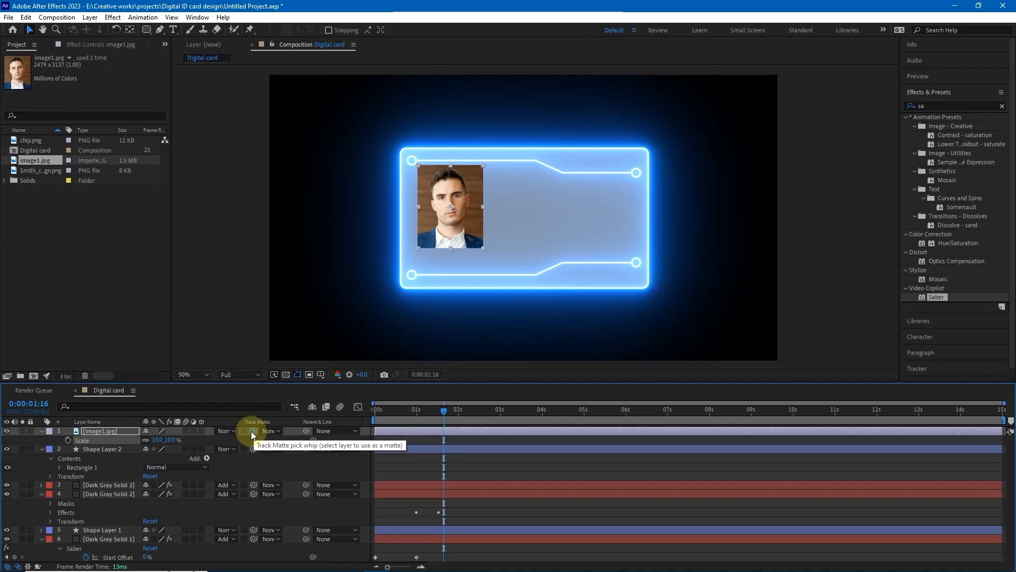
- Use Shape Layer 2 as the track matte of image1.jpg and nudge the portrait slightly down within the rounded shape
drag(162, 438, 105, 447)
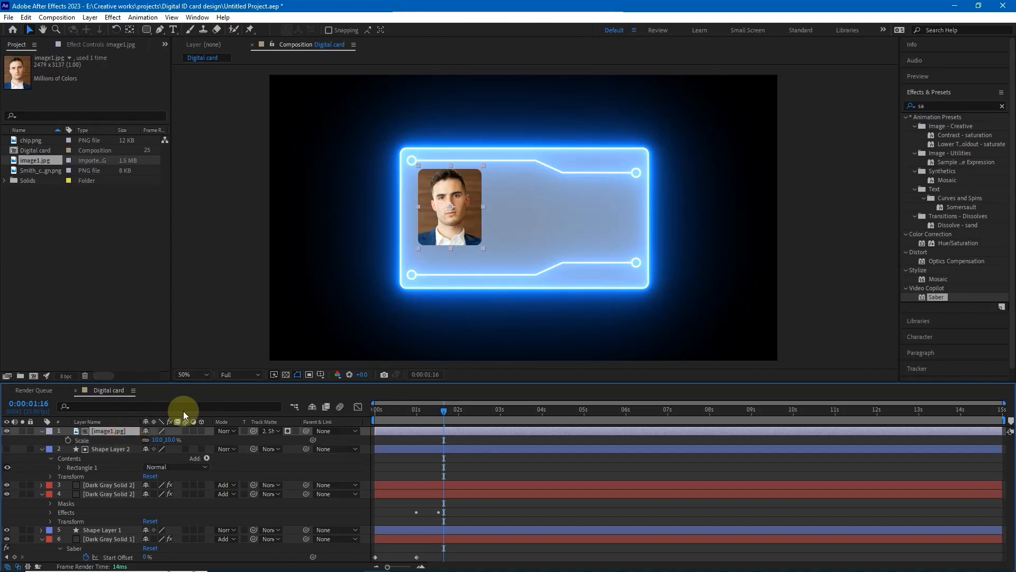
drag(463, 195, 464, 199)
drag(465, 200, 464, 200)
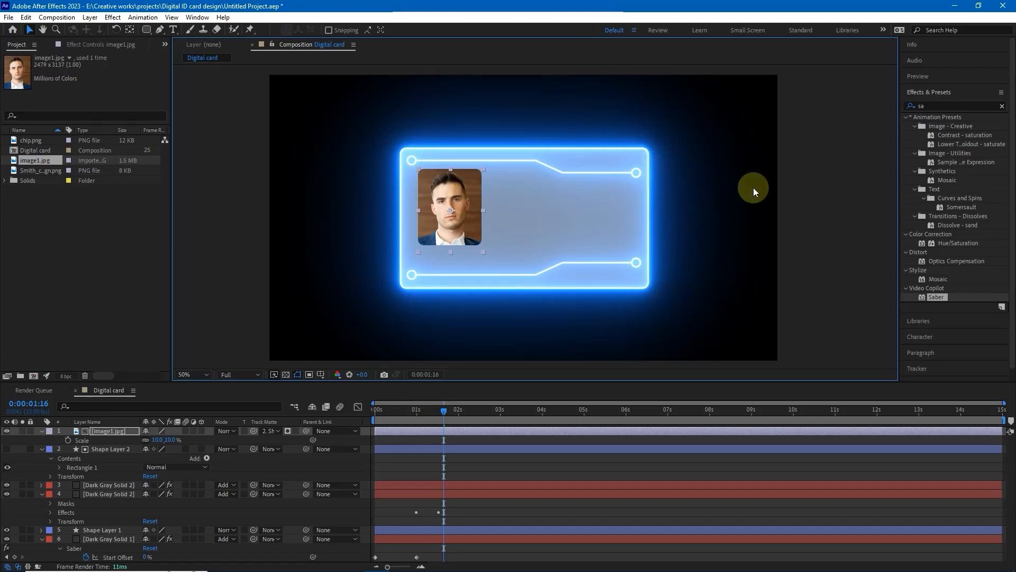
click(819, 196)
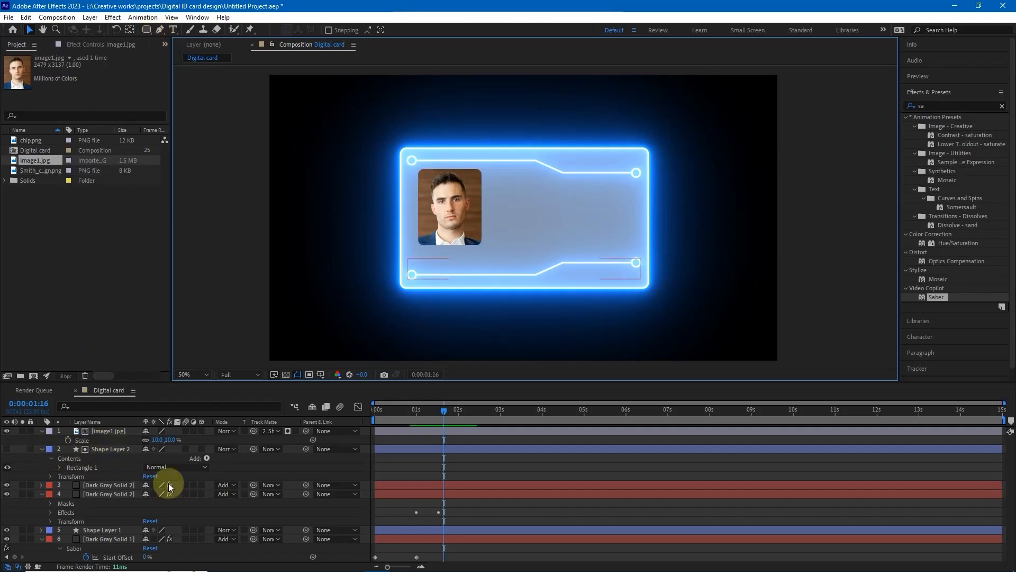
- Collapse the expanded shape and solid layers and create a new dark gray solid above the photo layer
click(42, 449)
click(41, 468)
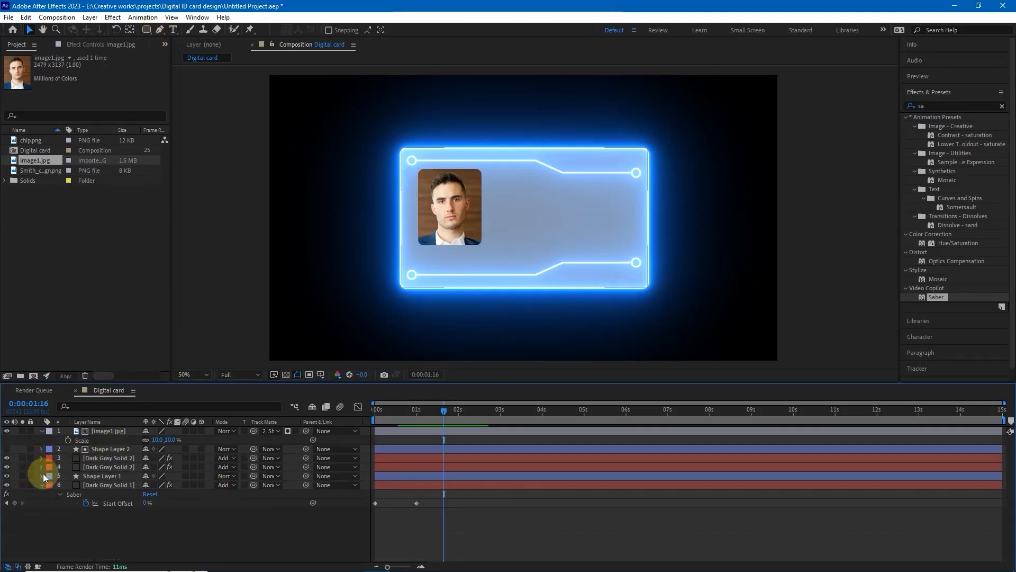
click(42, 485)
key(q)
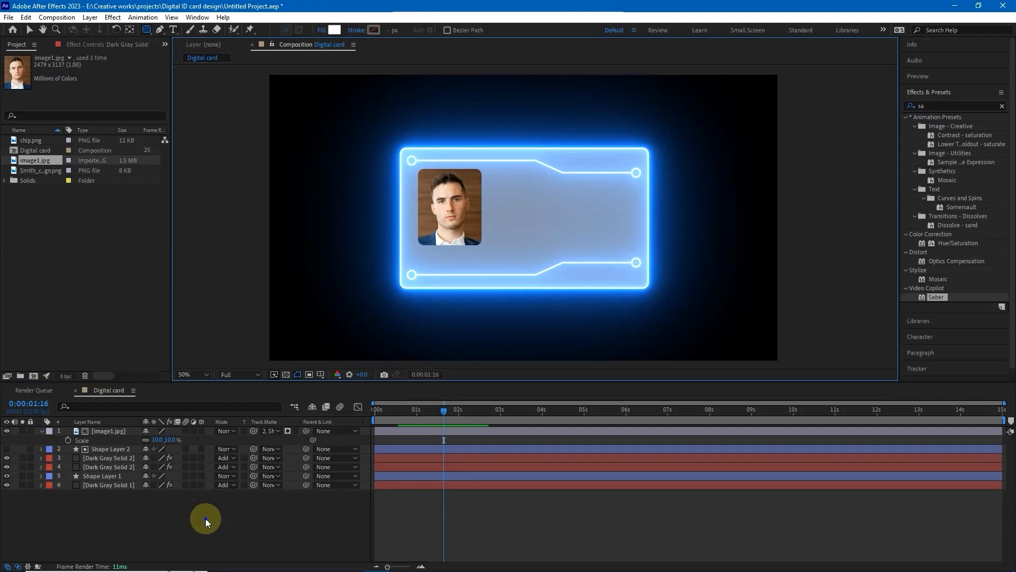
right_click(205, 519)
mouse_move(265, 392)
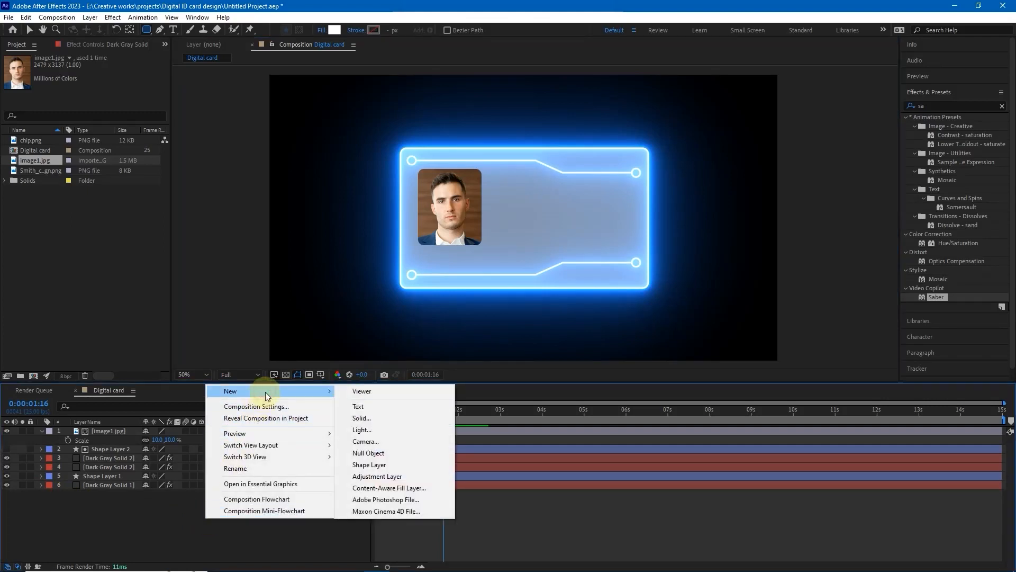
click(382, 418)
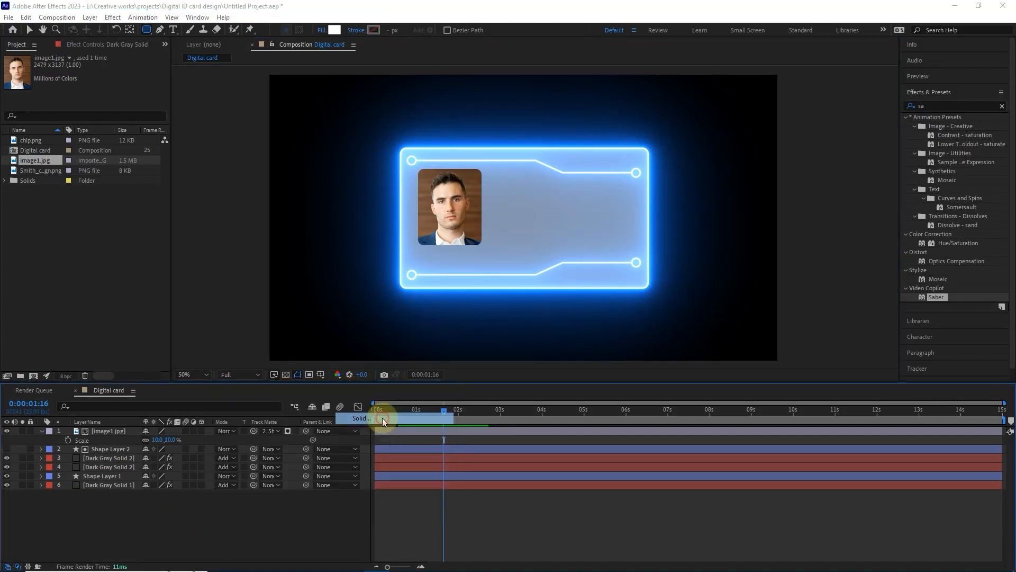
click(548, 382)
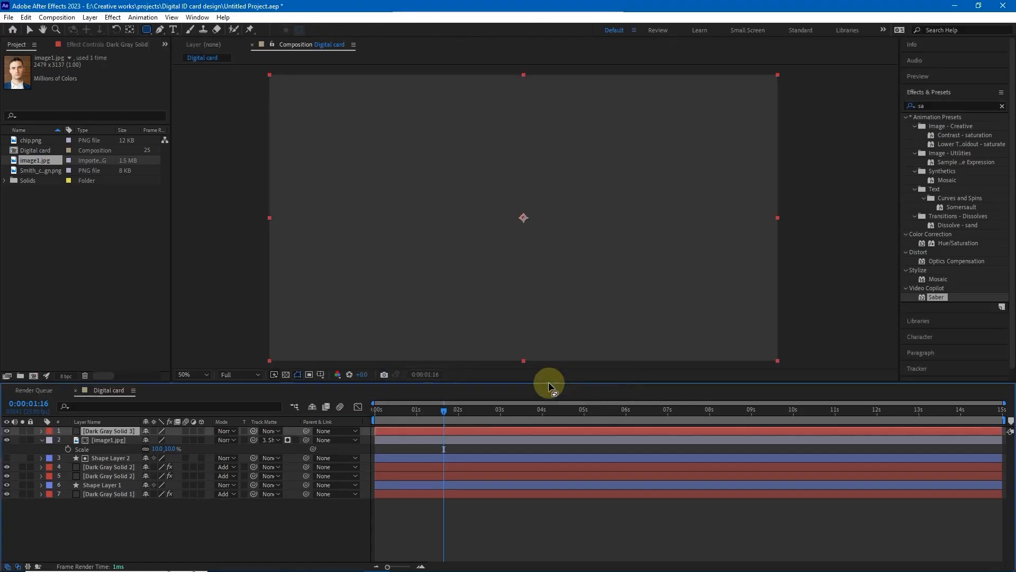
- Hide the new solid and draw a rounded-rectangle mask on it that follows the photo's outline
click(7, 430)
click(6, 431)
click(6, 431)
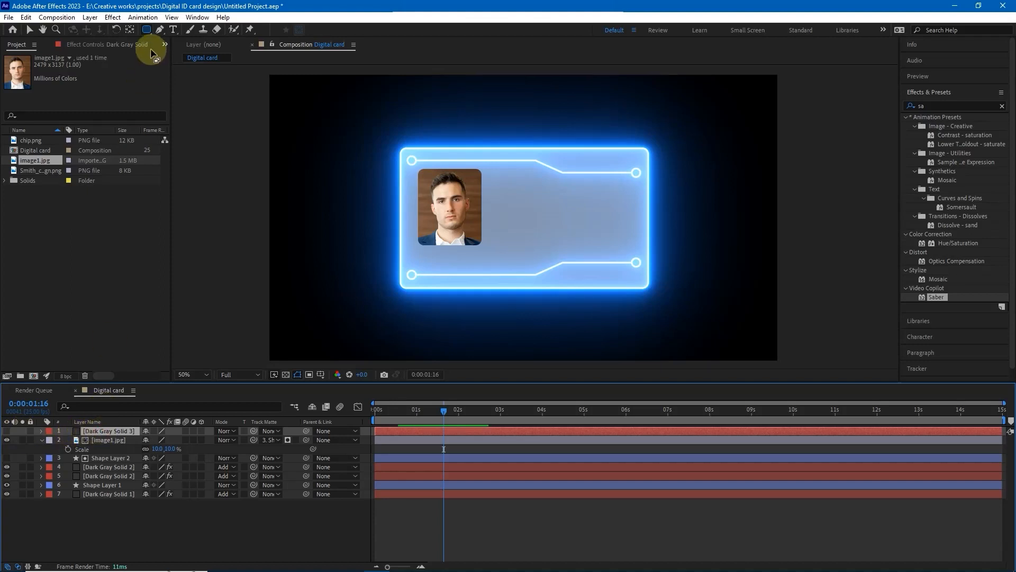
click(147, 31)
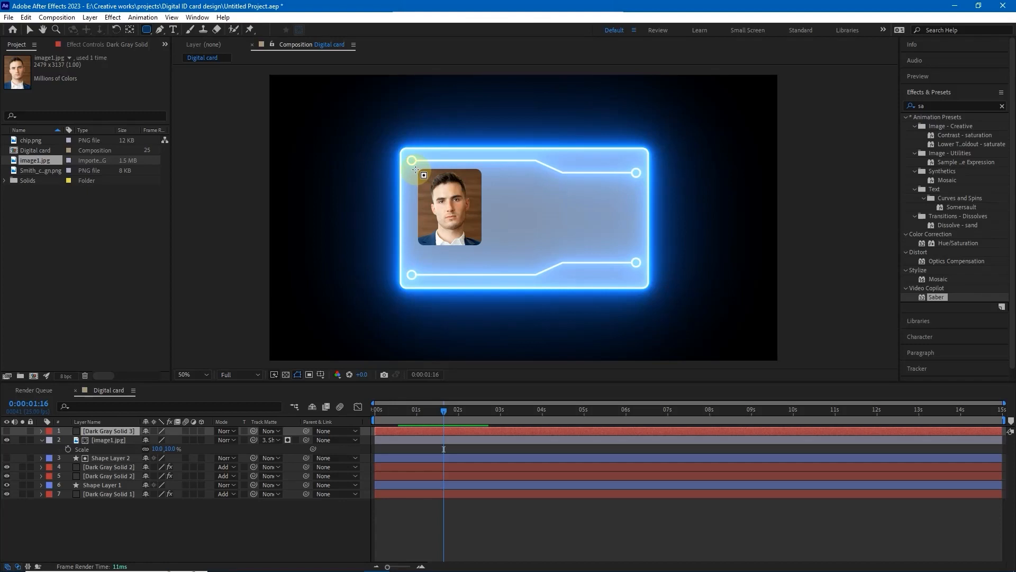
drag(418, 169, 481, 244)
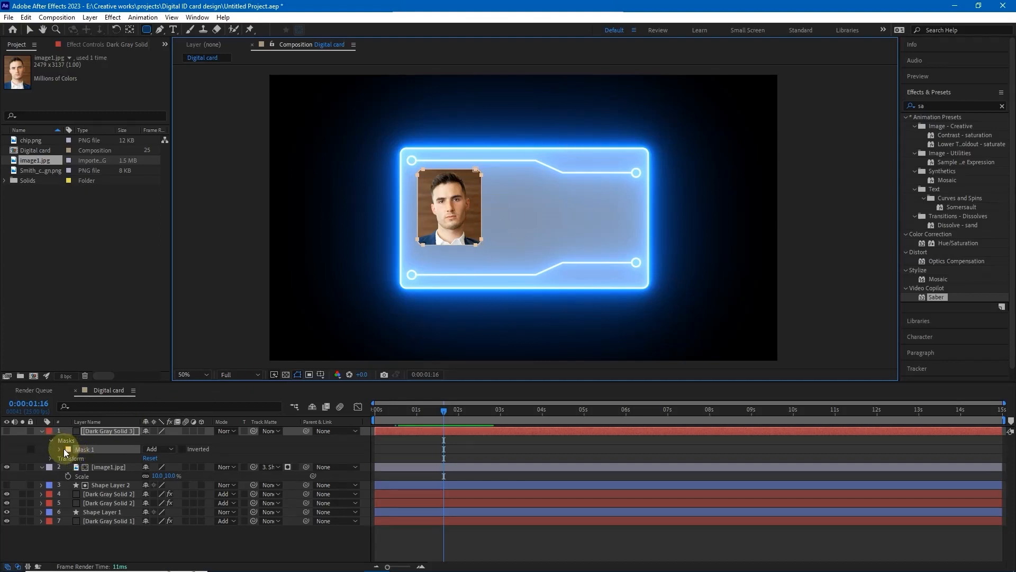
- Make the masked Dark Gray Solid 3 visible again and apply the Saber effect to it
click(7, 431)
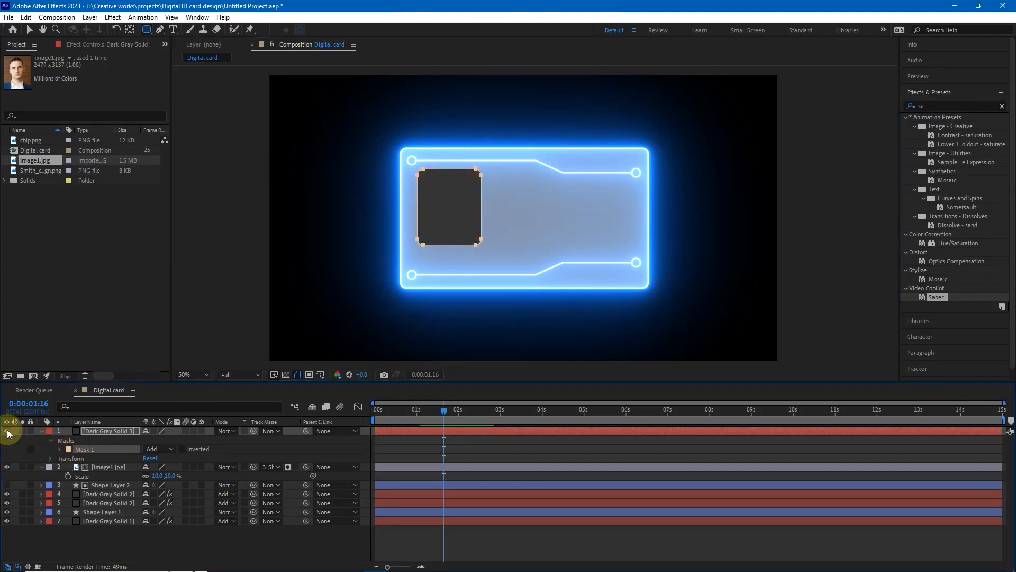
click(7, 432)
click(7, 431)
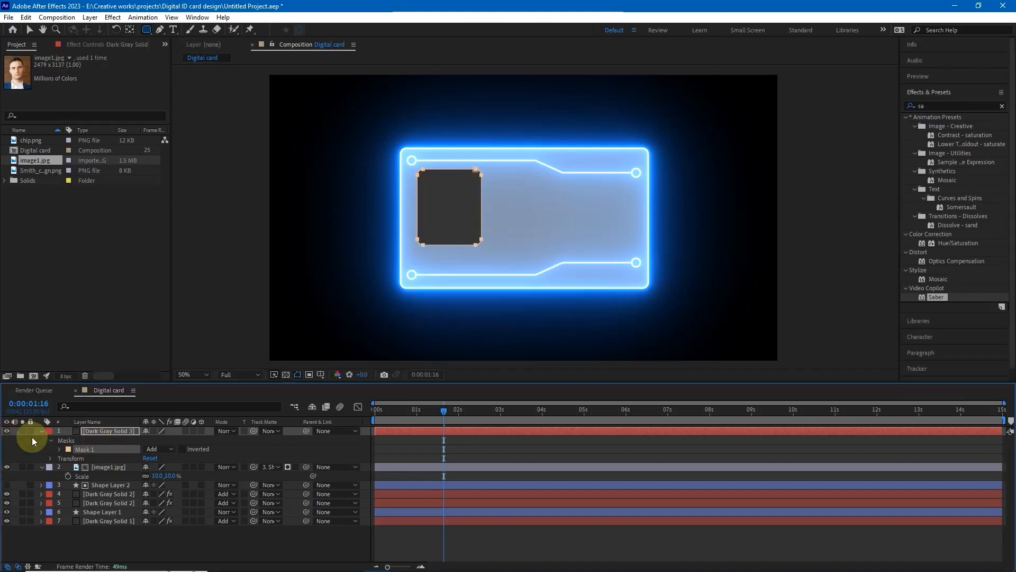
click(117, 431)
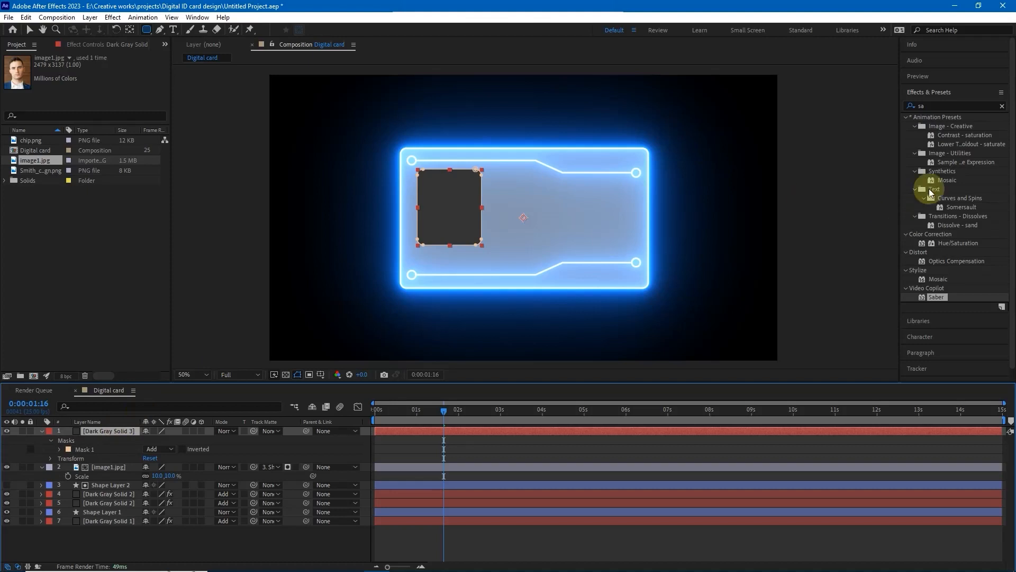
drag(936, 297, 127, 431)
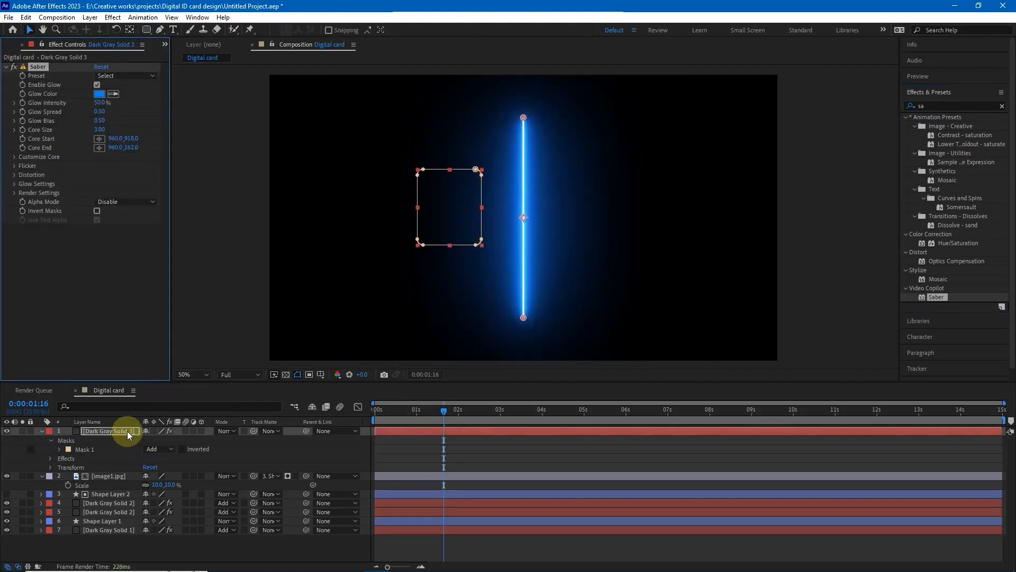
- Set Saber's Core Type to Layer Masks and switch the Dark Gray Solid 3 layer's blending mode to Add
click(15, 158)
click(121, 166)
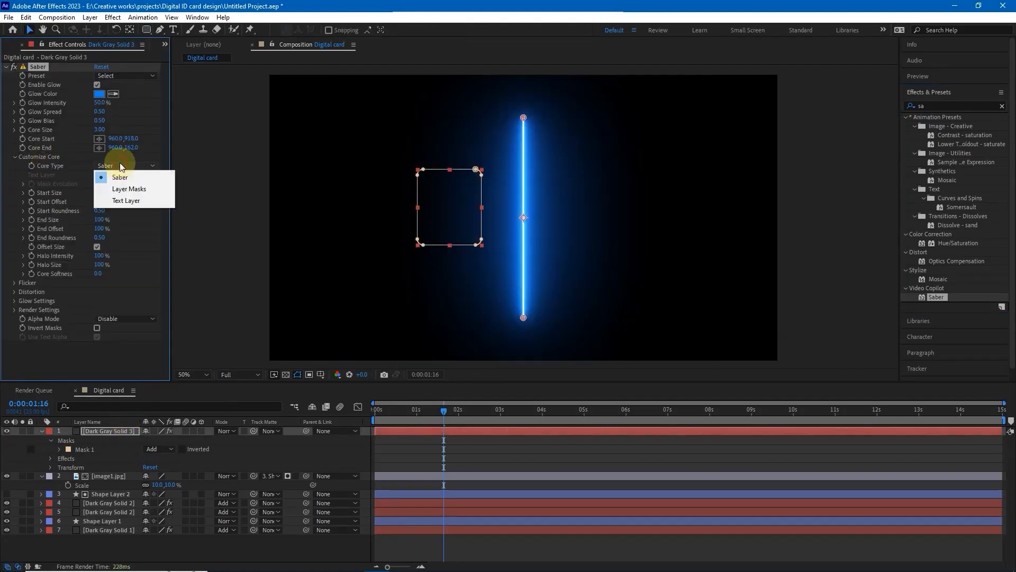
click(125, 189)
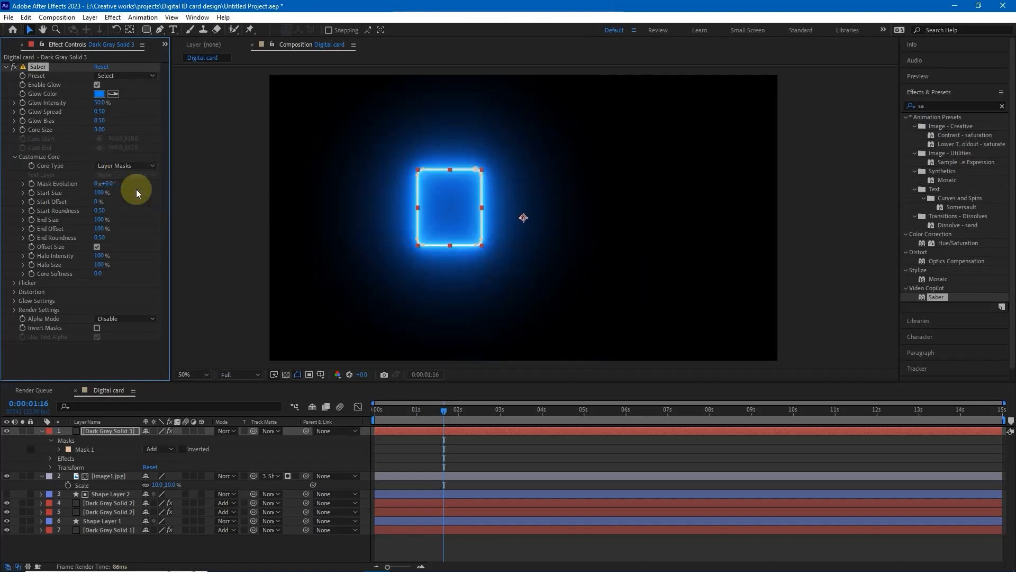
click(235, 431)
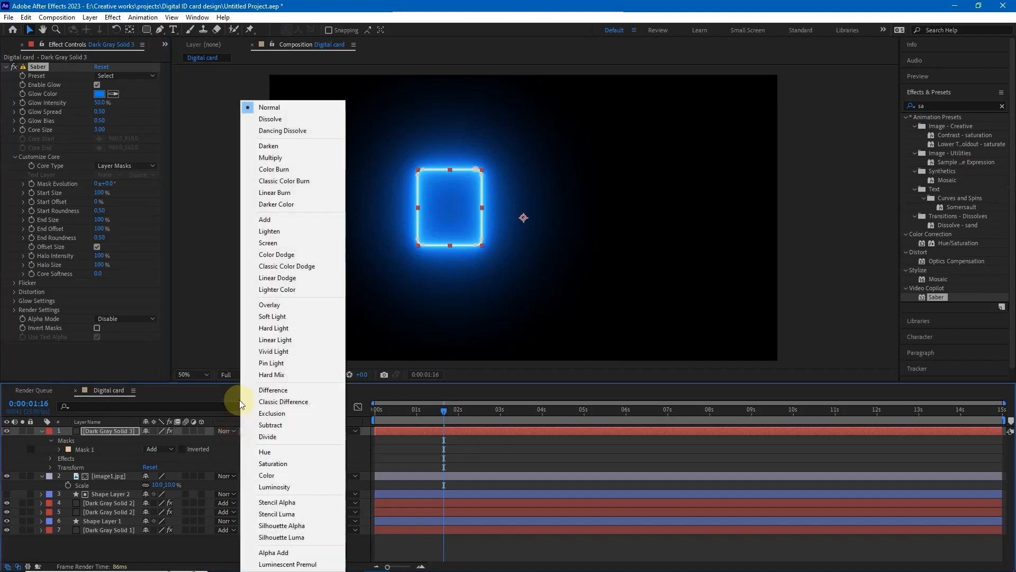
click(281, 233)
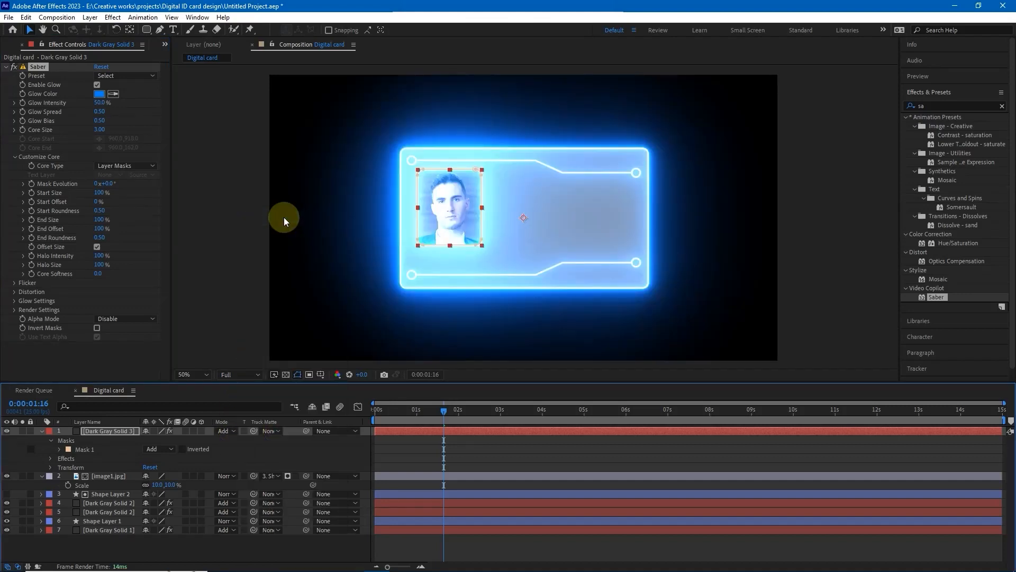
- Tune the photo frame's Saber to Glow Intensity 19%, Glow Bias 0.09 and Core Size 2.40
drag(100, 102, 89, 105)
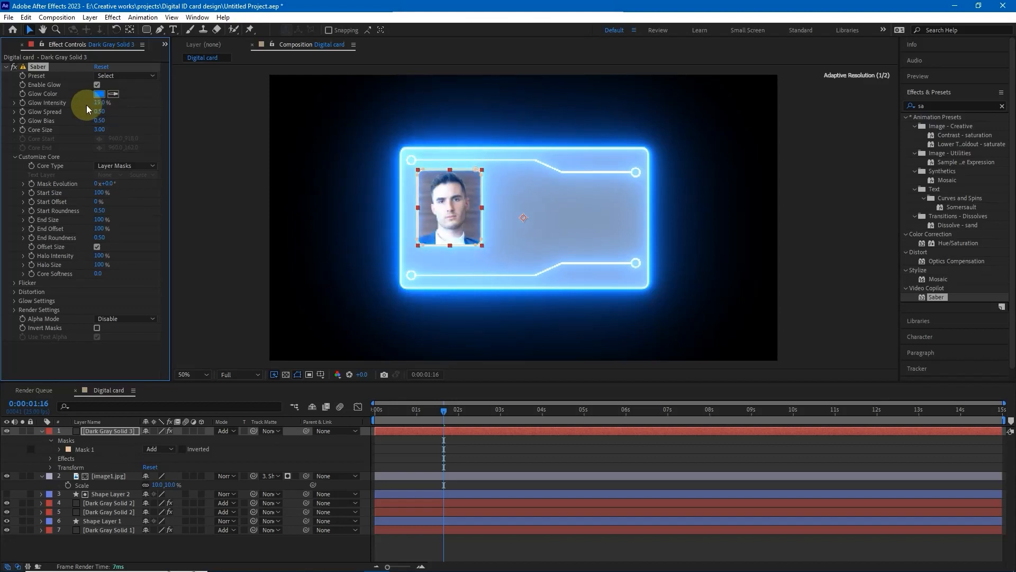
click(814, 221)
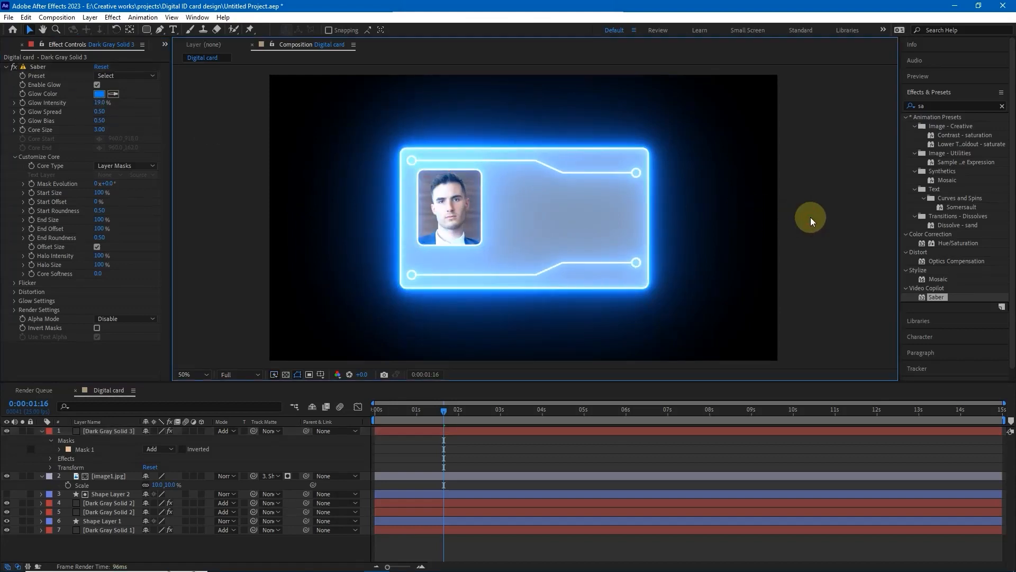
drag(100, 120, 83, 122)
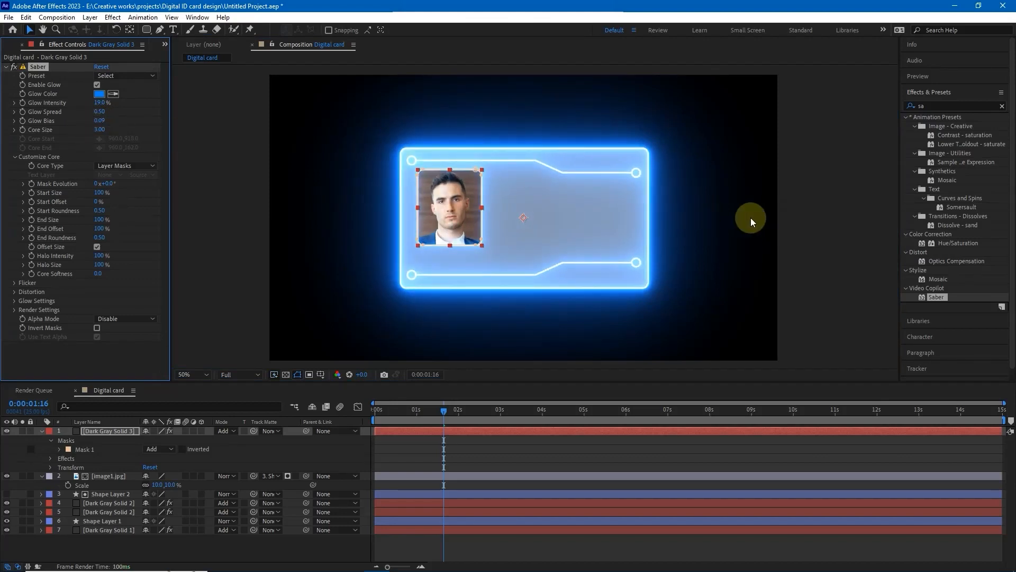
click(805, 210)
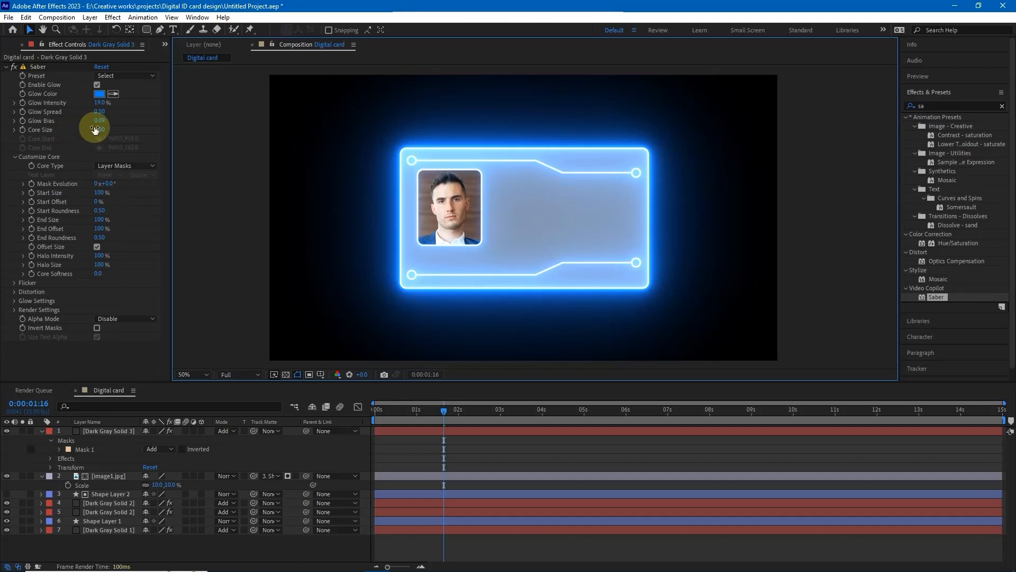
mouse_move(94, 130)
mouse_down()
mouse_move(81, 134)
mouse_move(96, 136)
mouse_up()
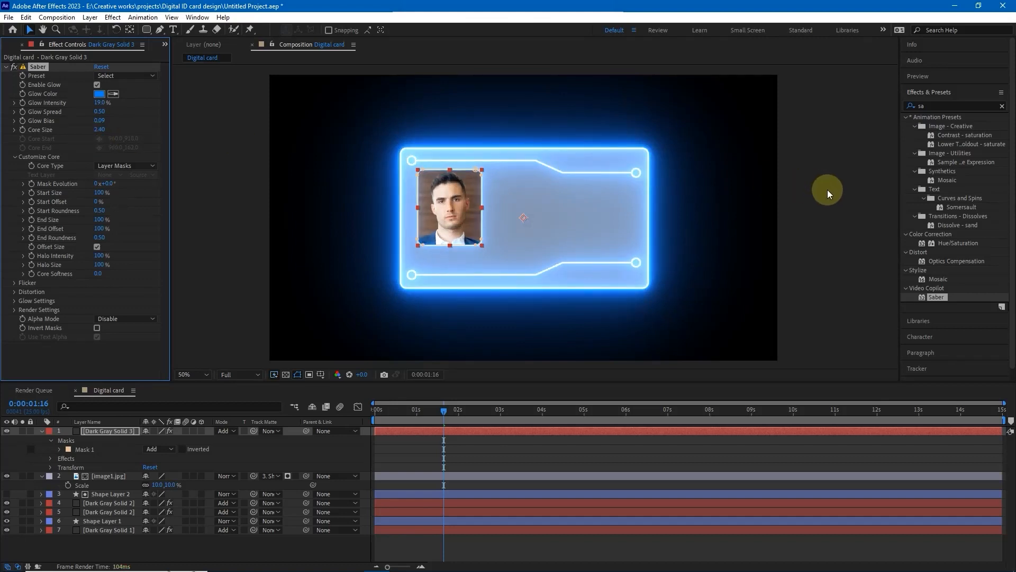
click(807, 208)
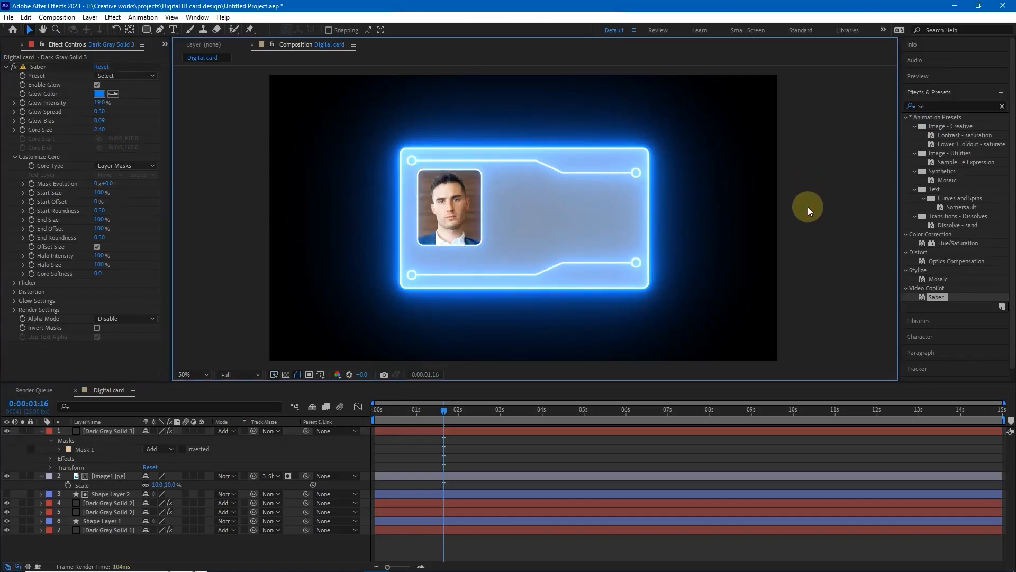
- At 0:00:01:15, set the photo frame Saber's End Offset to 0% and keyframe its Start Offset at 0%
mouse_move(444, 410)
mouse_down()
mouse_move(422, 414)
mouse_move(450, 415)
mouse_up()
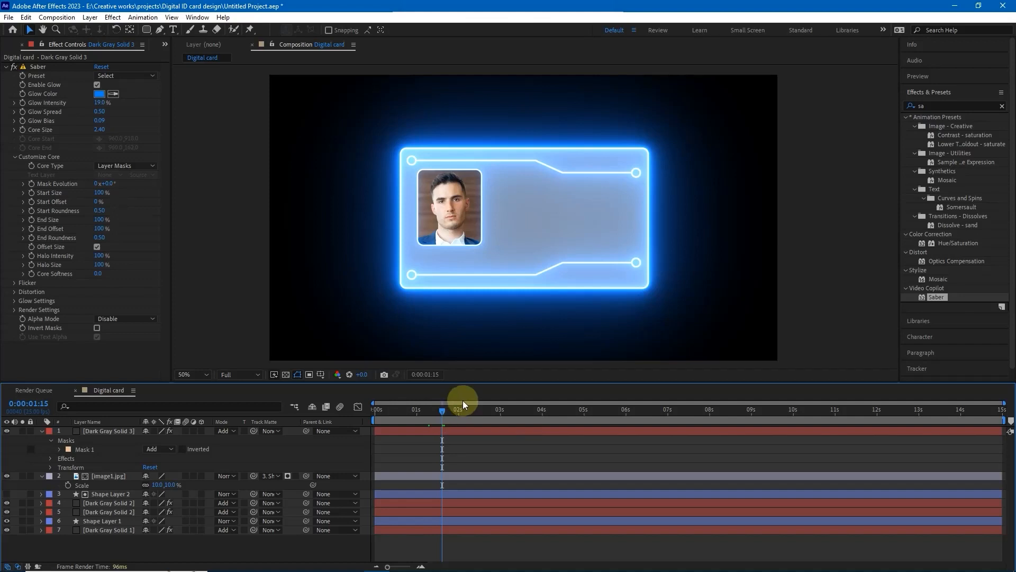
click(102, 431)
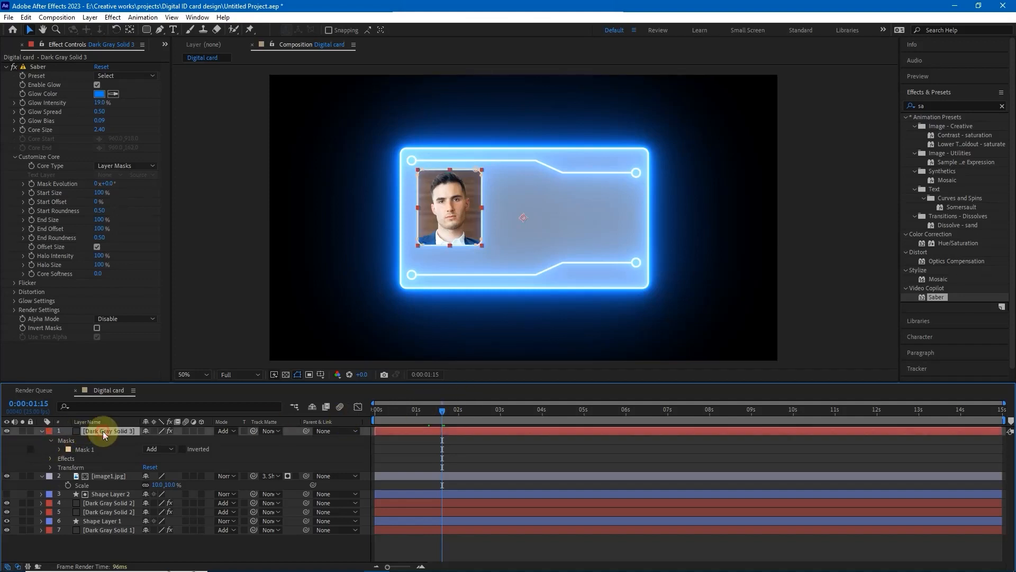
click(148, 353)
drag(99, 228, 17, 238)
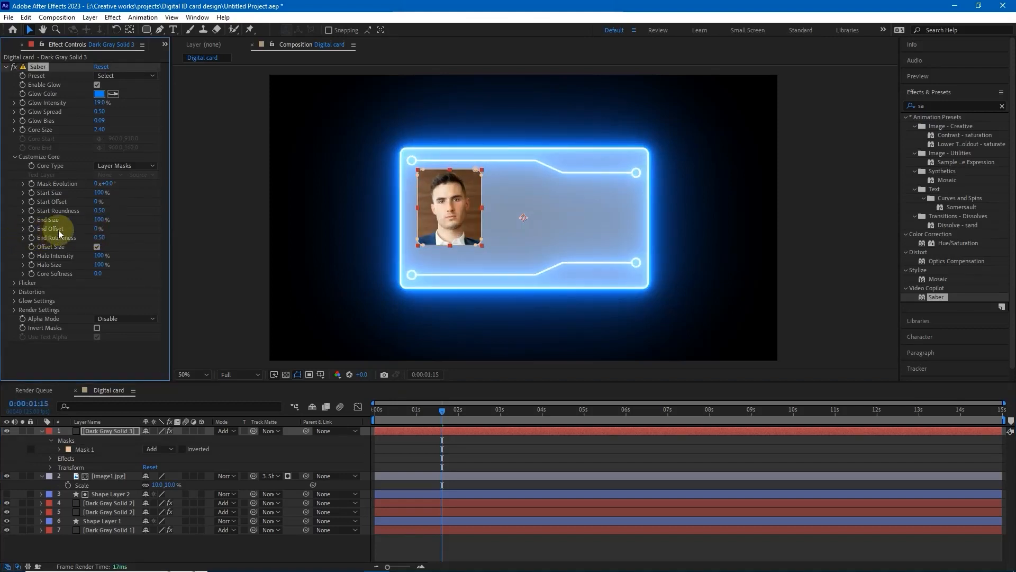
click(356, 375)
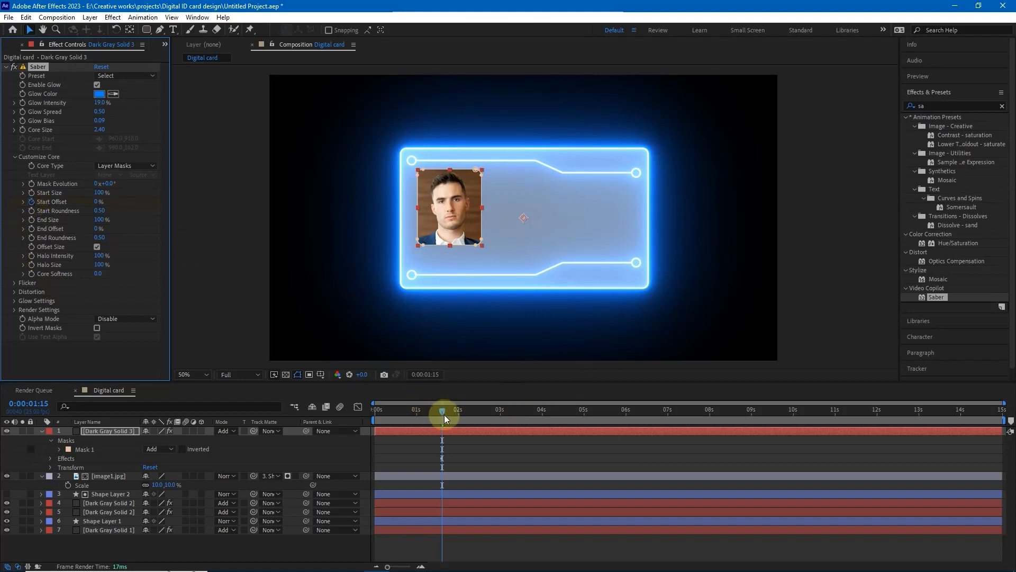
- Keyframe the photo frame's Start Offset at 99% at 0:00:02:12 and preview the reveal
mouse_move(444, 417)
mouse_down()
mouse_move(483, 410)
mouse_move(461, 421)
mouse_up()
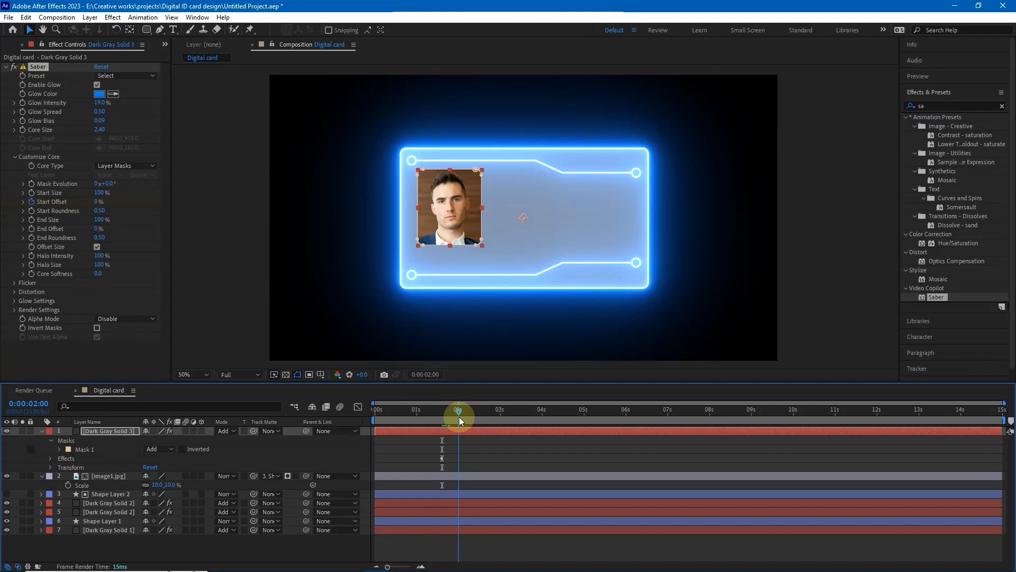
drag(459, 417, 479, 417)
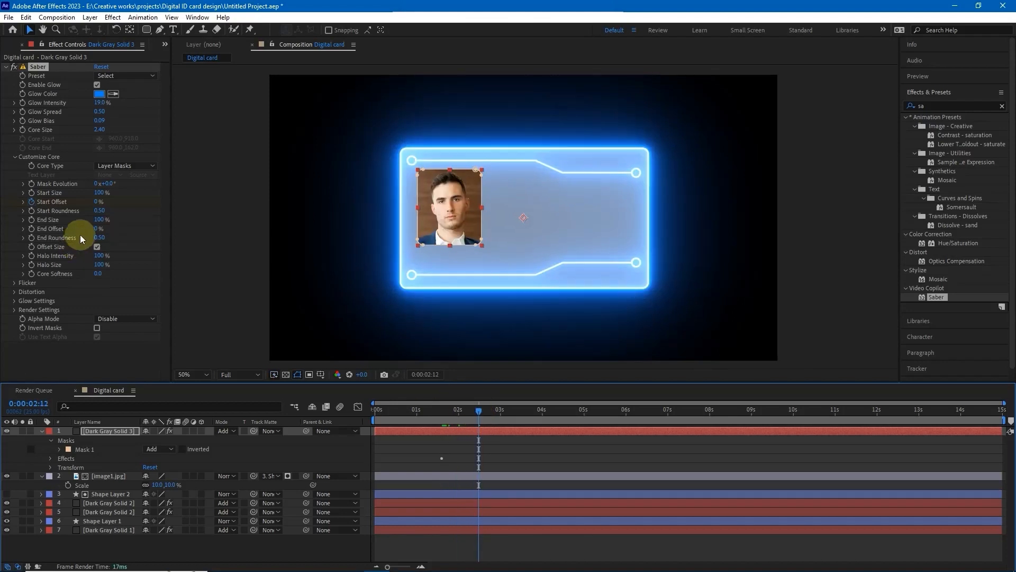
drag(97, 203, 274, 206)
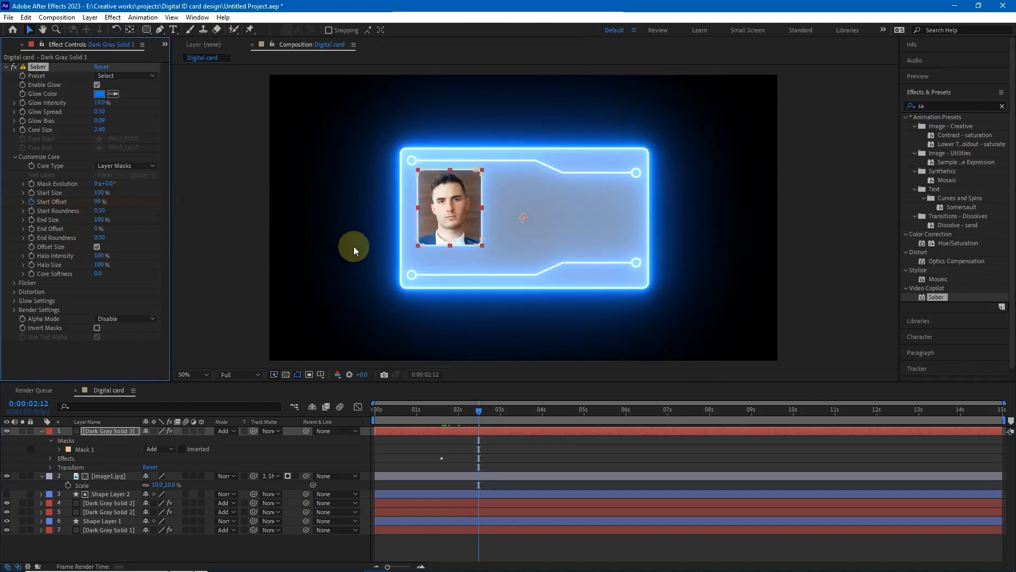
drag(477, 410, 433, 415)
key(space)
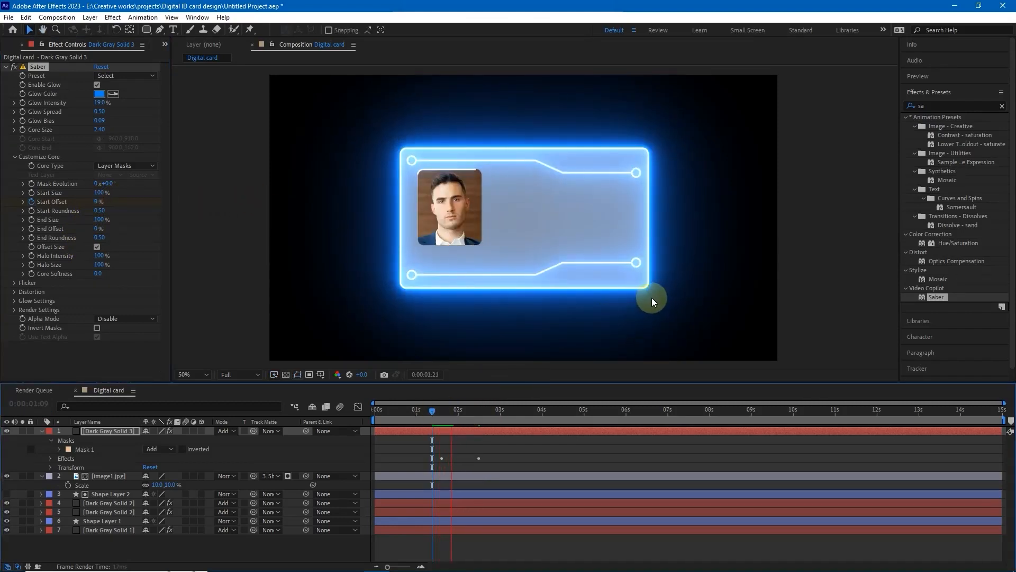
key(space)
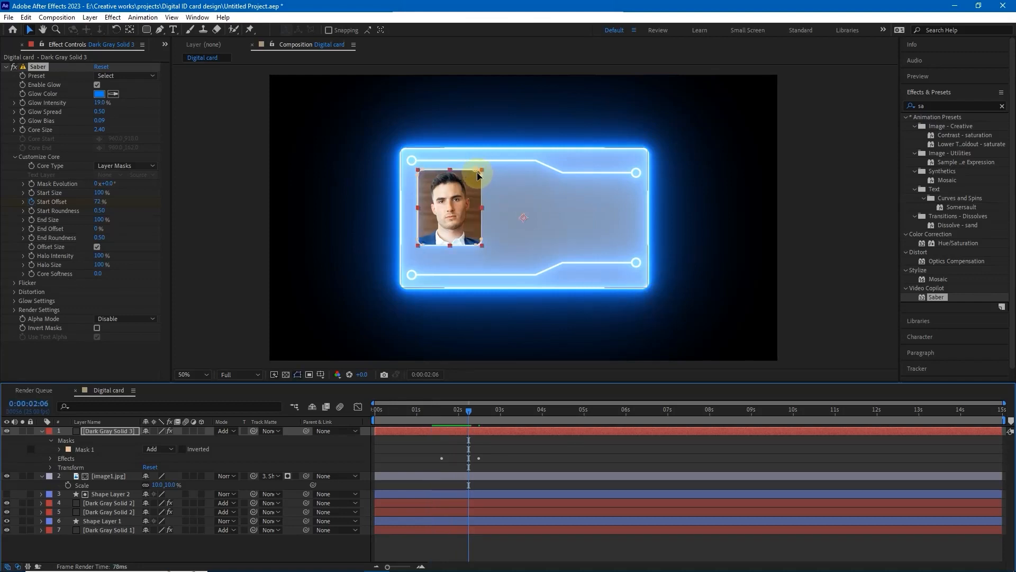
- Set the photo frame Saber's Mask Evolution to 67° to shift the reveal's starting point, and preview the animation
drag(471, 413, 466, 414)
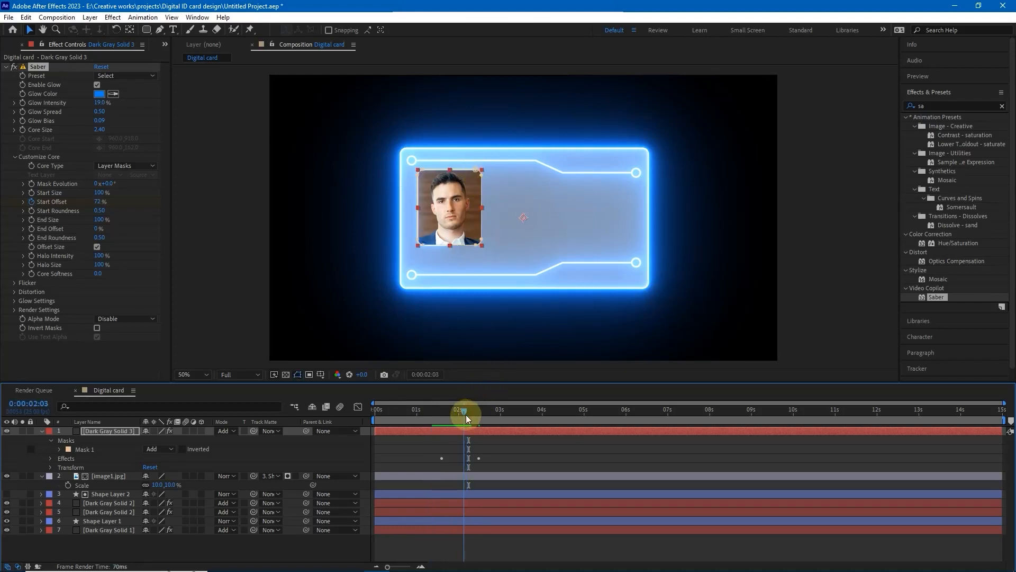
drag(98, 184, 163, 195)
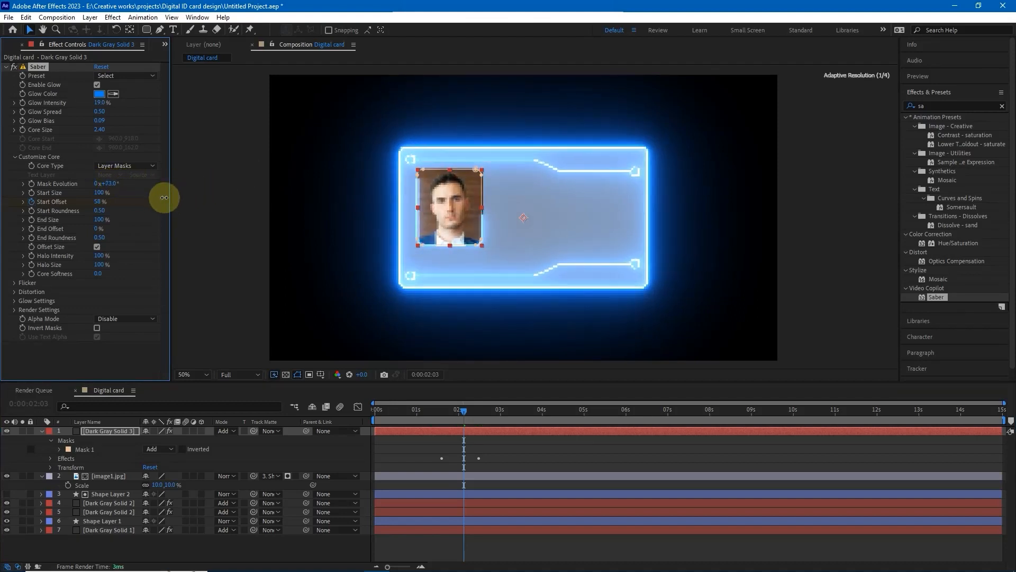
mouse_move(465, 411)
mouse_down()
mouse_move(475, 408)
mouse_move(450, 411)
mouse_up()
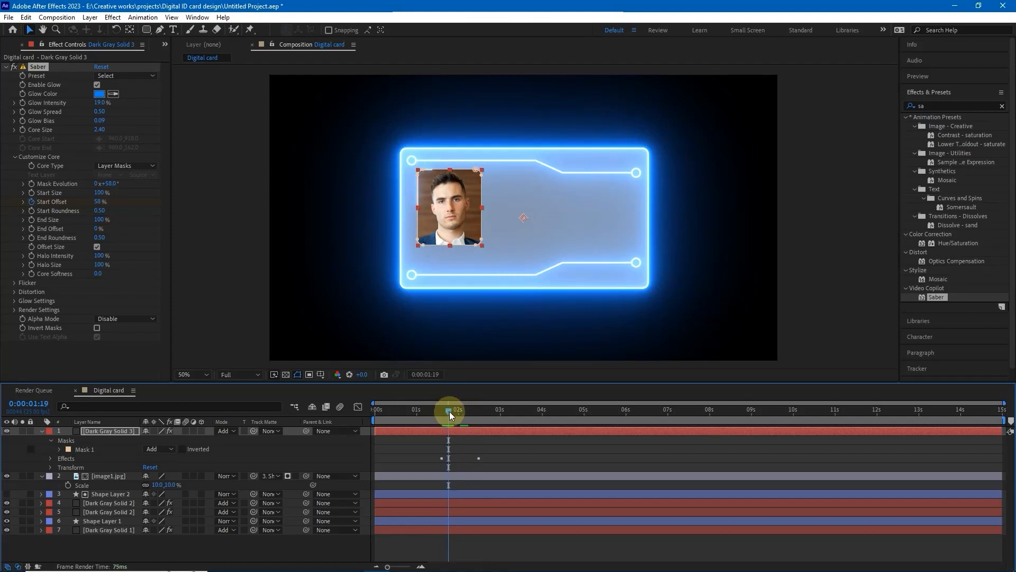
drag(112, 186, 136, 182)
drag(452, 411, 462, 415)
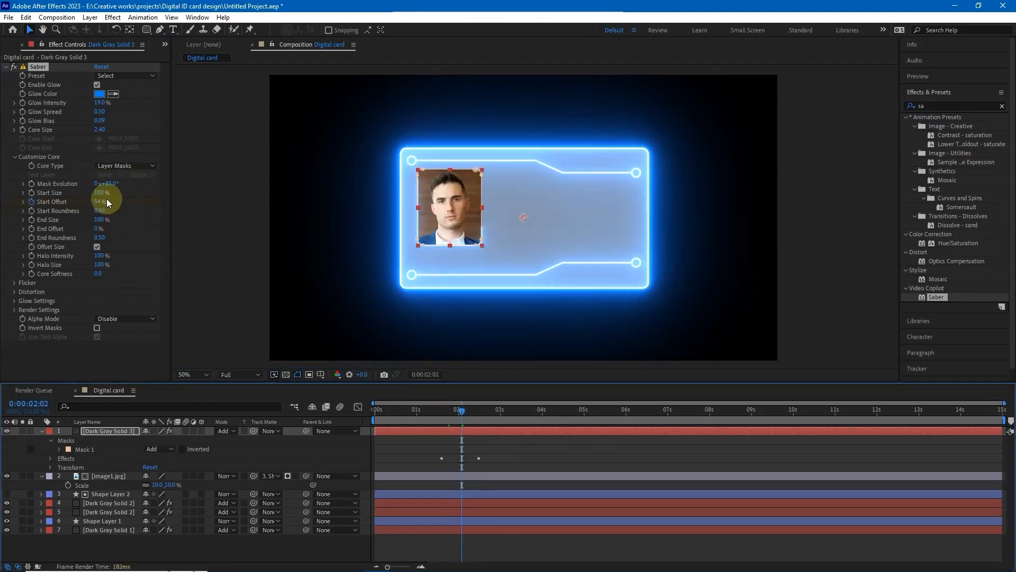
drag(106, 184, 106, 189)
drag(445, 408, 436, 413)
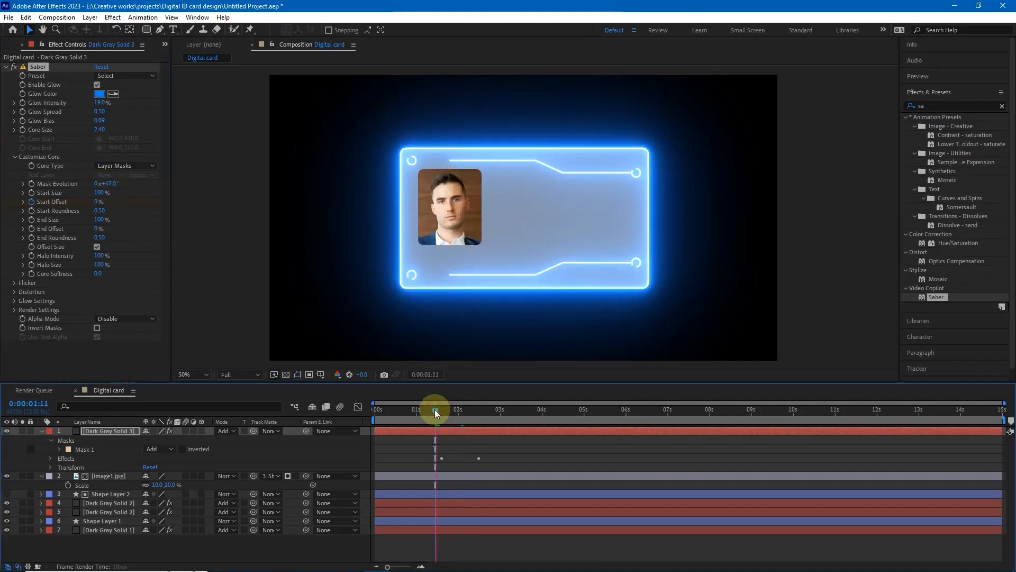
key(space)
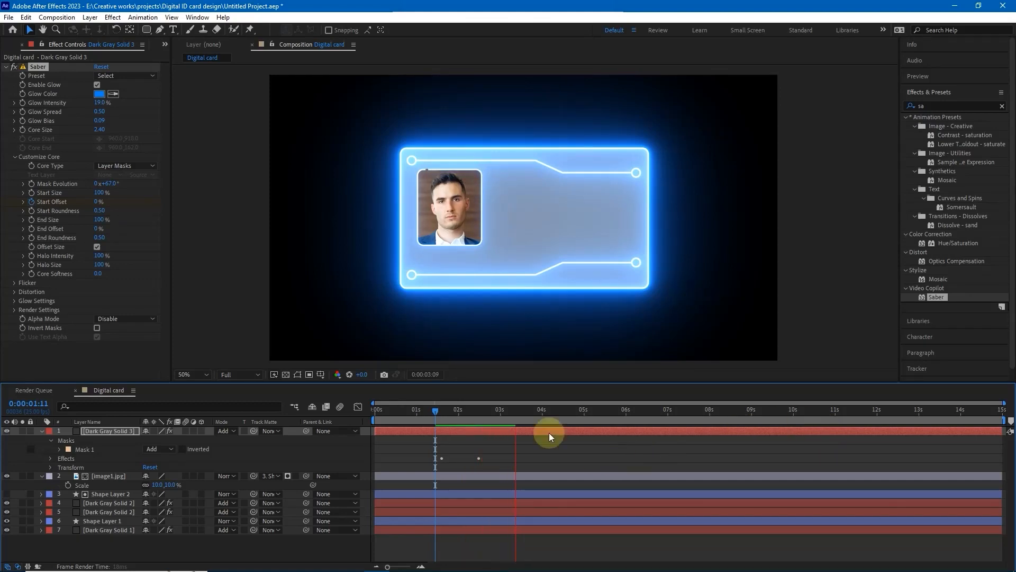
- Raise the Start Offset keyframe at 0:00:02:12 to 100% and scrub through the photo frame's reveal
drag(449, 408, 477, 411)
drag(96, 202, 100, 200)
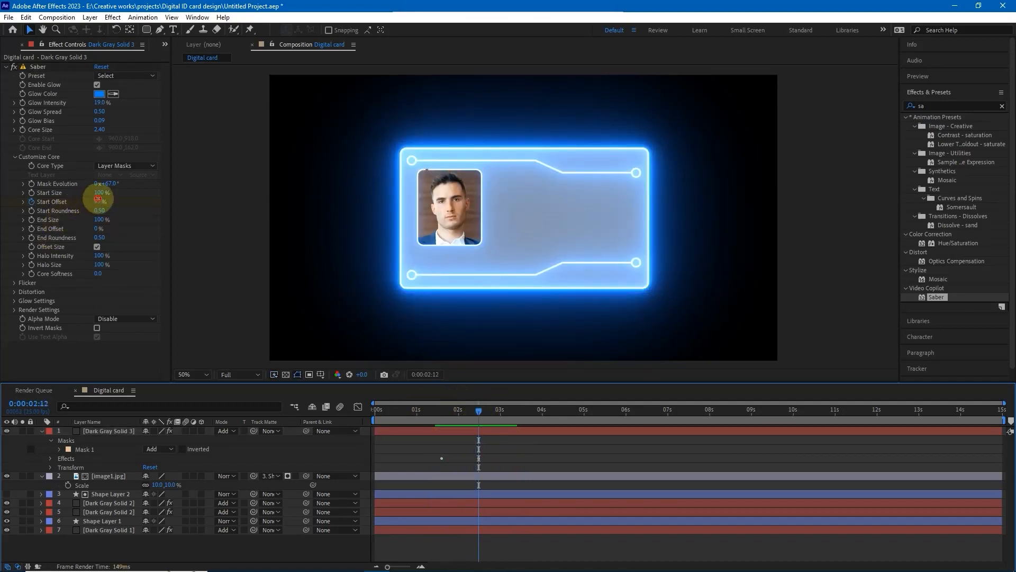
click(441, 327)
mouse_move(478, 411)
mouse_down()
mouse_move(459, 409)
mouse_move(480, 407)
mouse_up()
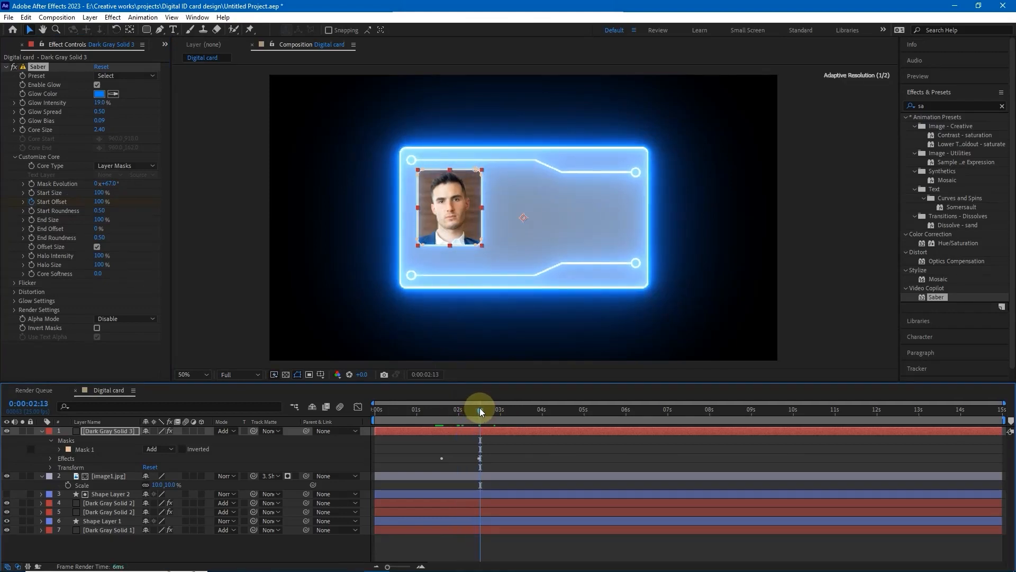
click(803, 247)
drag(473, 404, 441, 417)
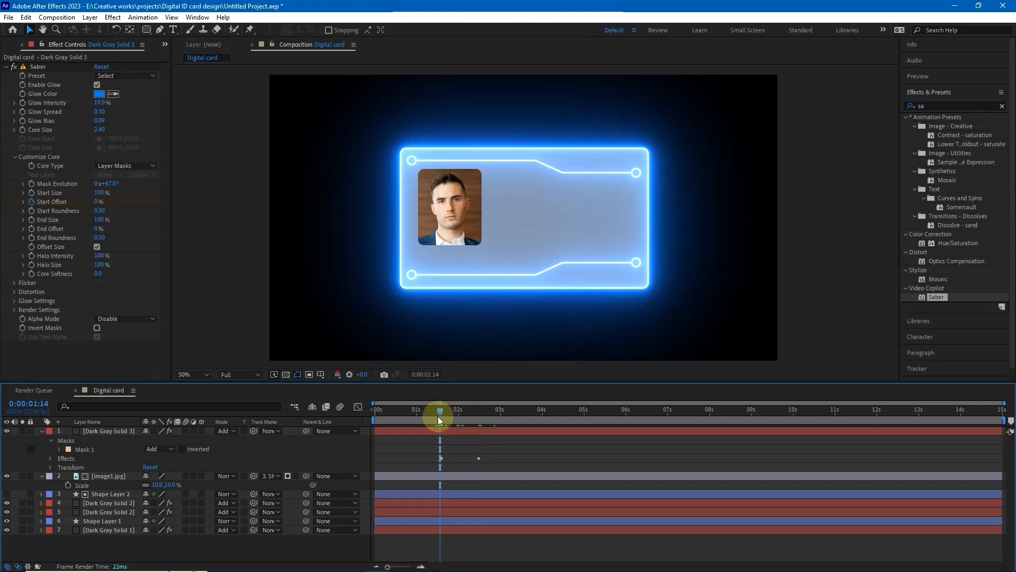
- Show the keyframes of Dark Gray Solid 3, check the reveal up to 0:00:02:12, and collapse the layer
click(401, 428)
key(u)
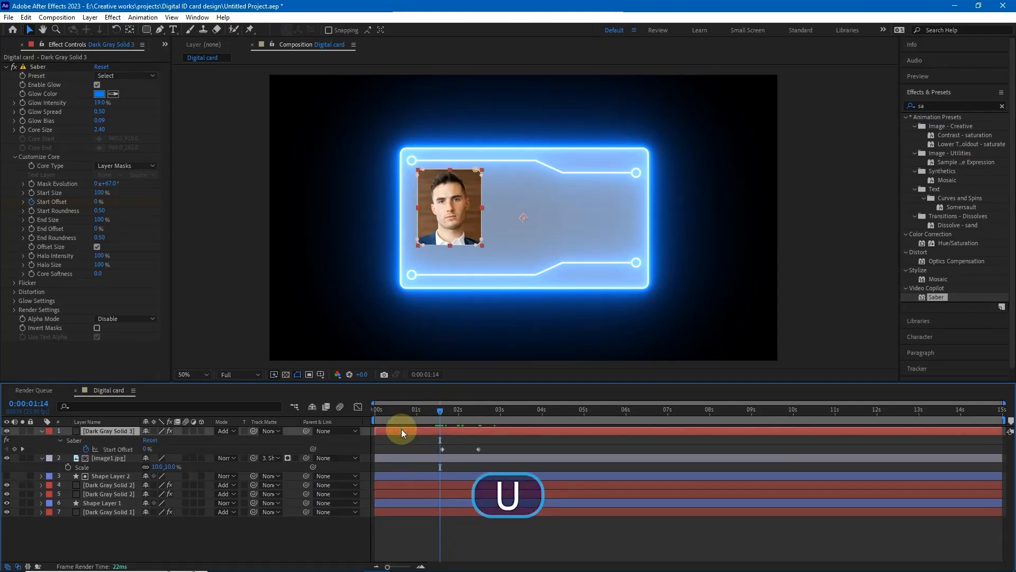
drag(443, 407, 479, 412)
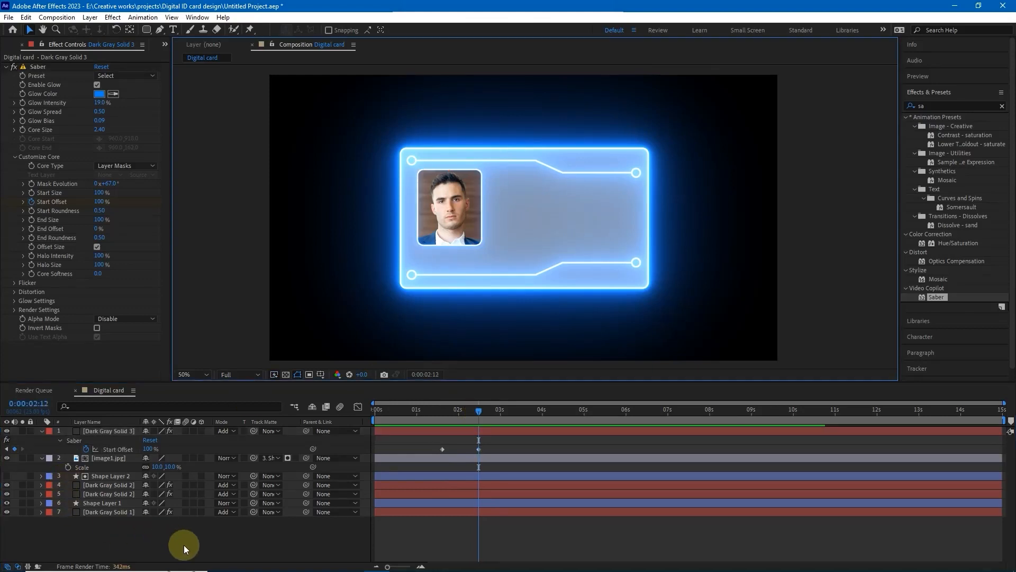
click(40, 431)
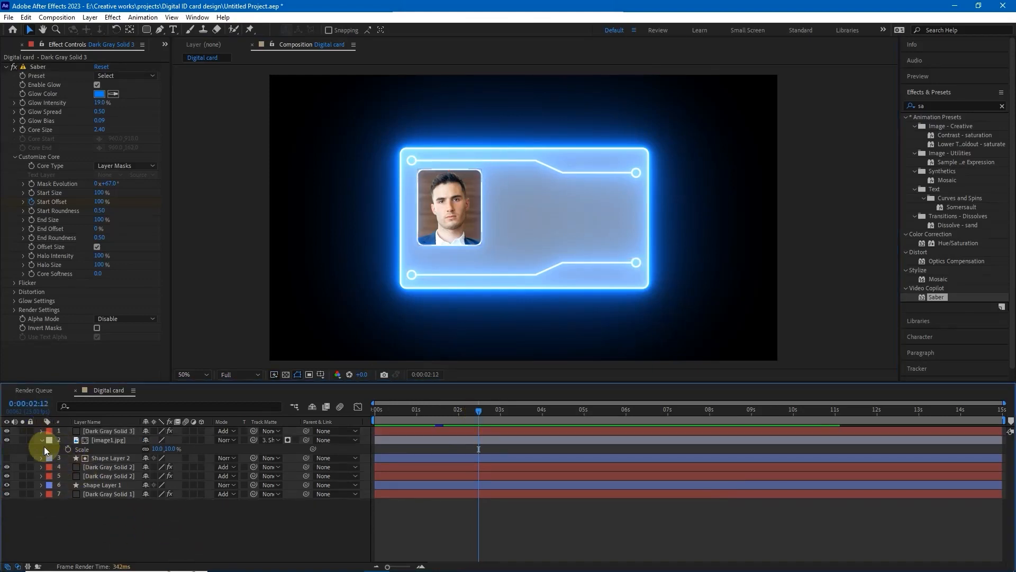
- Collapse the portrait image layer and add a new empty text layer to the composition
click(41, 440)
right_click(212, 532)
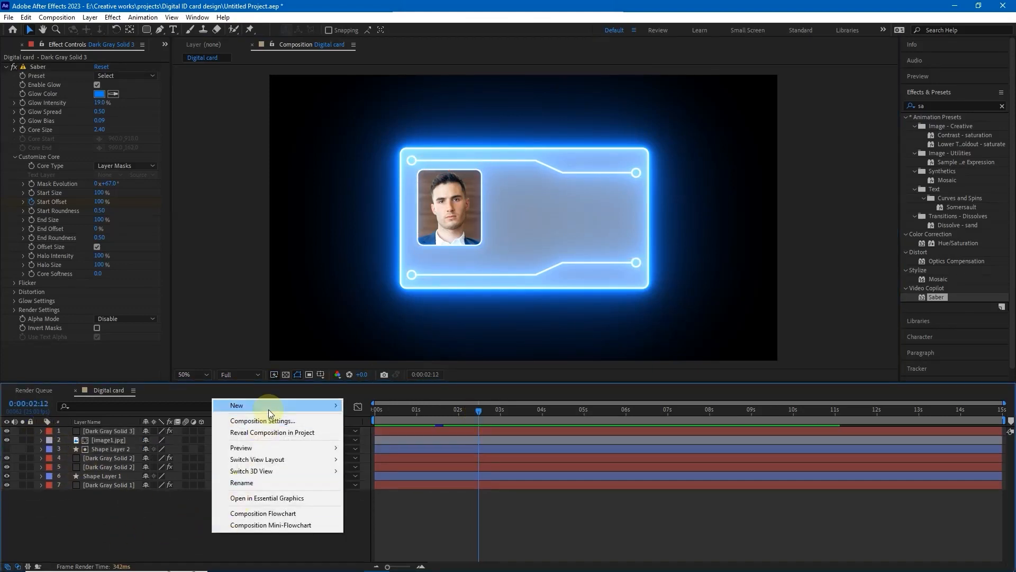
mouse_move(269, 409)
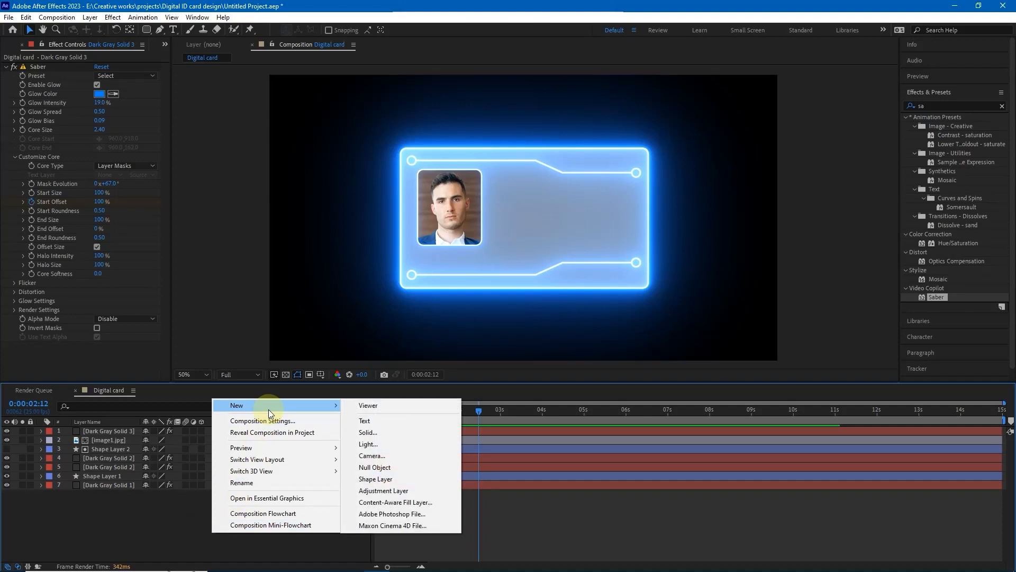
click(367, 422)
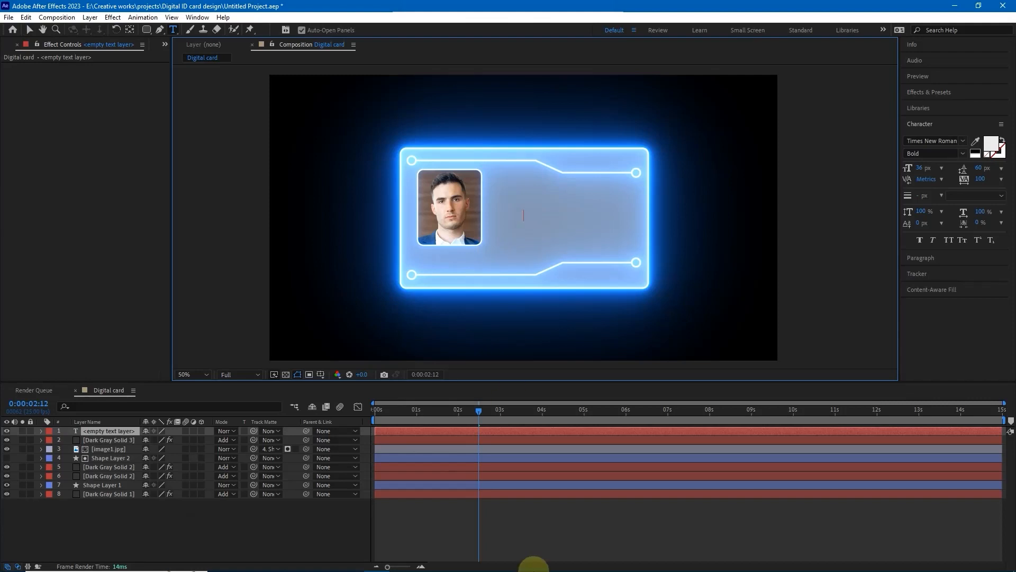
- Copy all the cardholder detail lines from the Notepad document and paste them into the empty text layer in After Effects
click(558, 561)
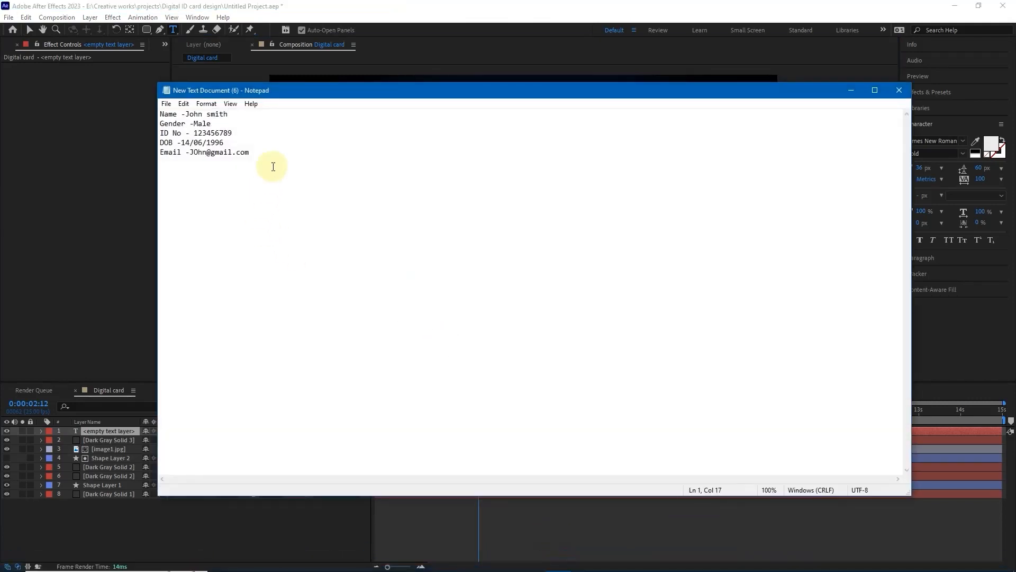
drag(254, 155, 136, 102)
key(ctrl+c)
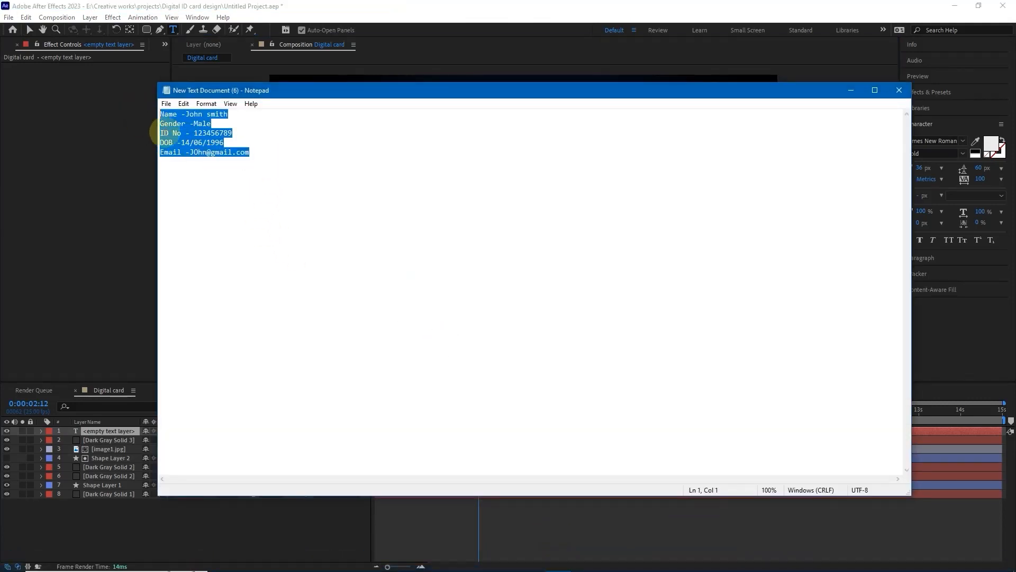
click(851, 89)
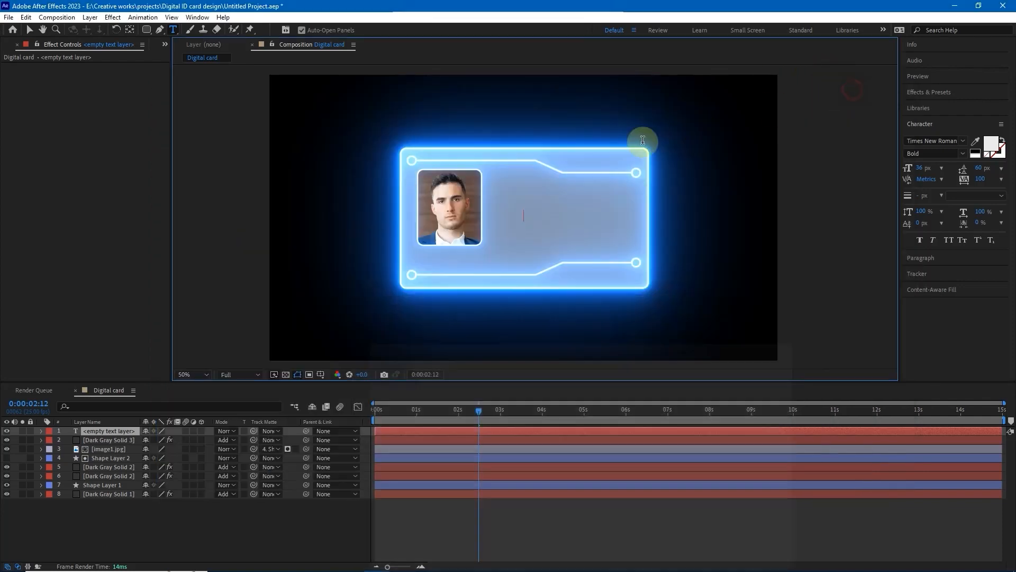
key(ctrl+v)
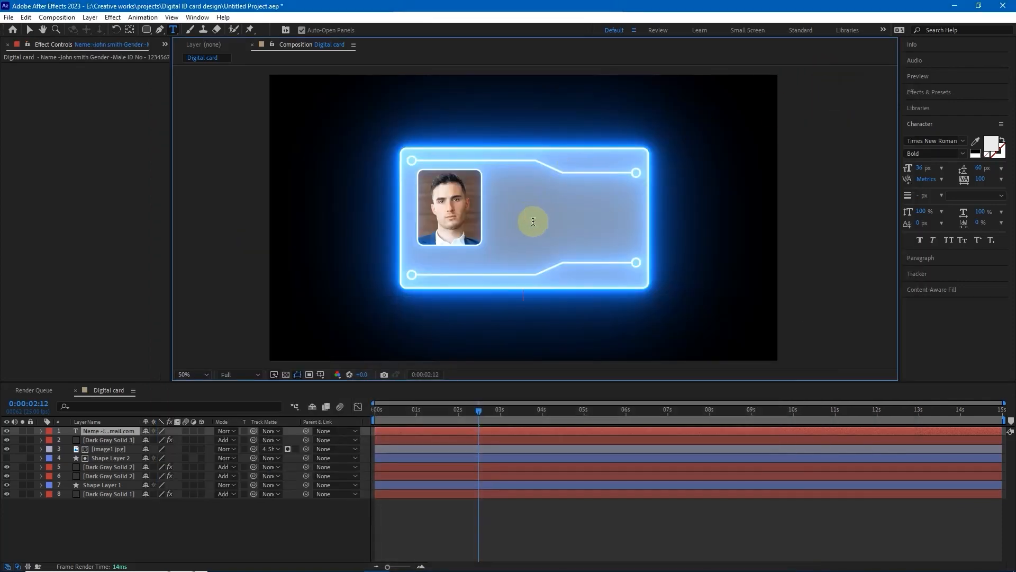
- Move the cardholder text block beside the portrait, between the card's upper and lower lines, and fine-tune its position slightly downward
click(30, 29)
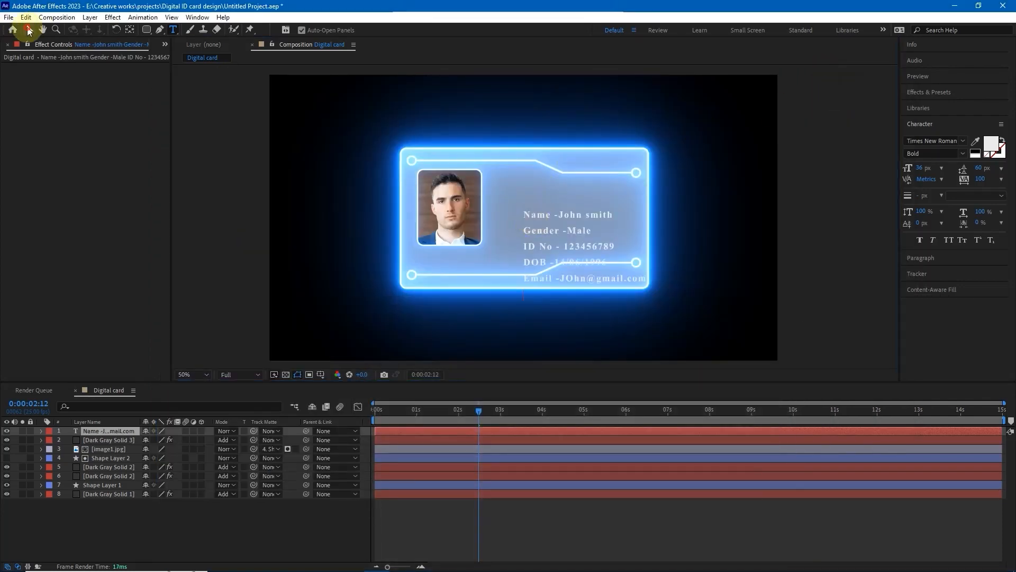
drag(559, 219, 525, 186)
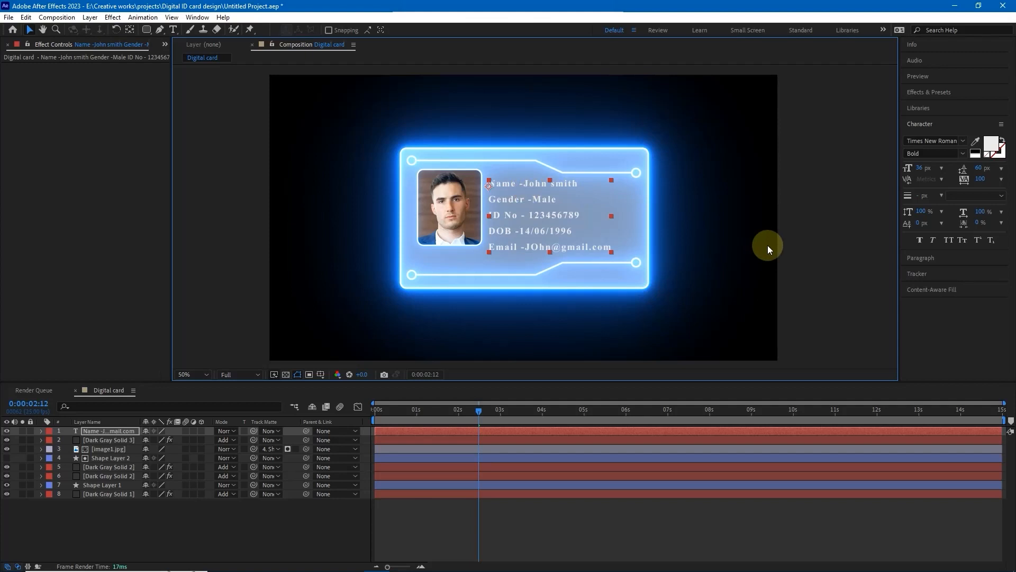
key(Down)
key(Down)
key(Down)
key(Down)
key(Right)
click(843, 228)
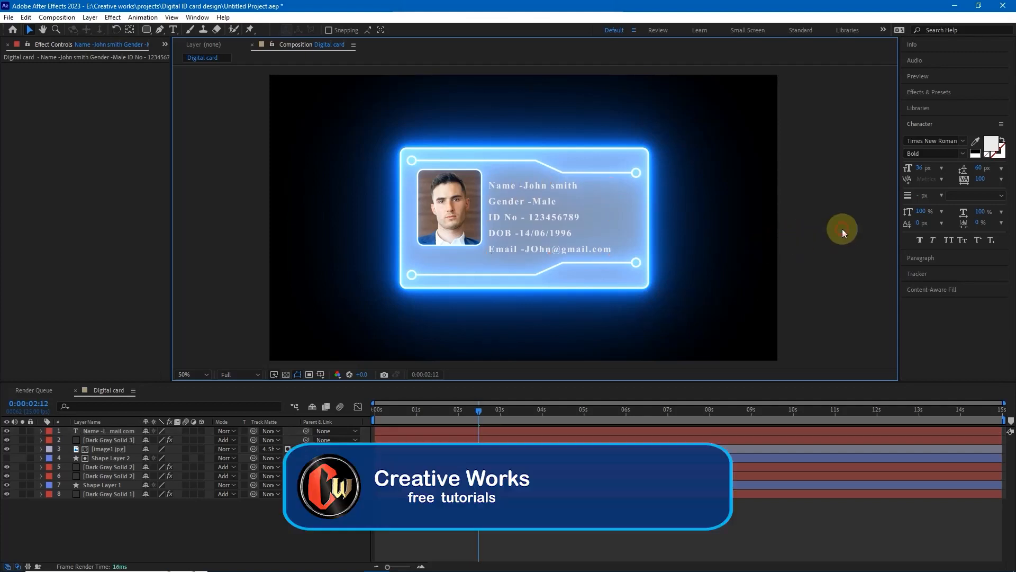
- Nudge the cardholder text block slightly right to widen its gap from the photo frame
click(556, 184)
key(Right)
key(Right)
key(Right)
key(Right)
key(Right)
key(Right)
key(Right)
key(Right)
key(Right)
key(Right)
key(Right)
key(Right)
key(Right)
key(Right)
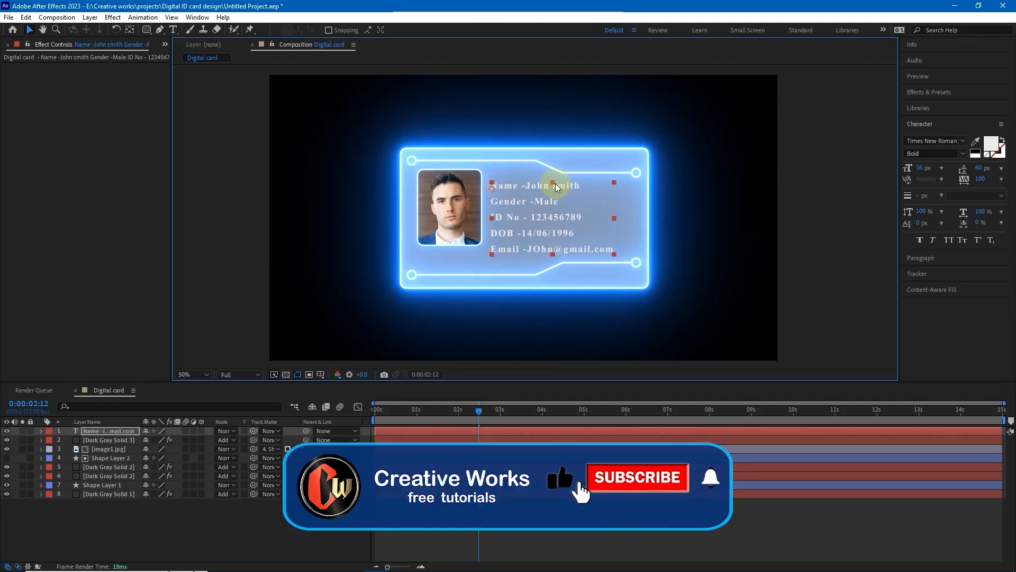
click(879, 225)
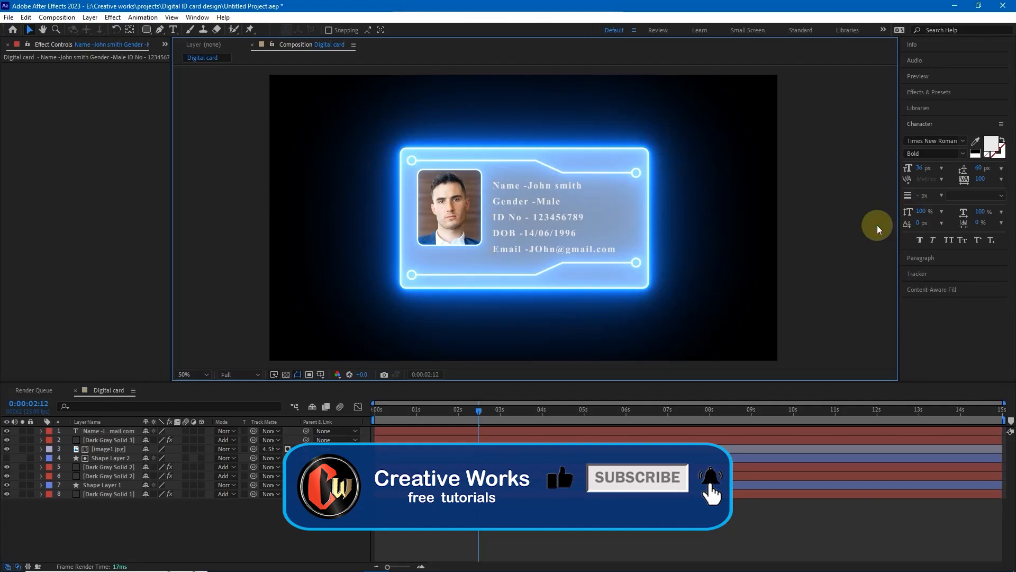
- Choose the Bold font style for the cardholder text layer
click(540, 186)
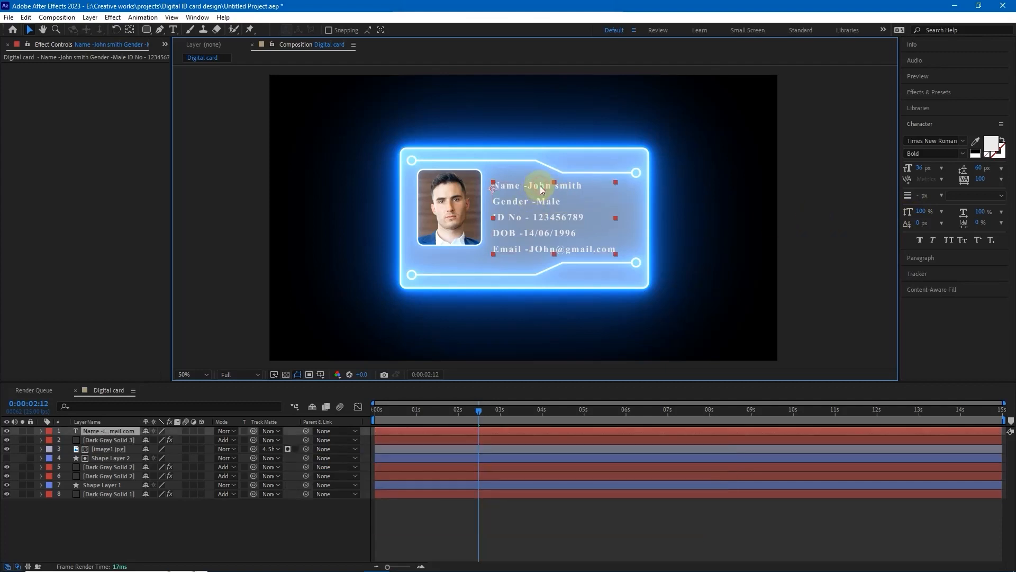
click(964, 155)
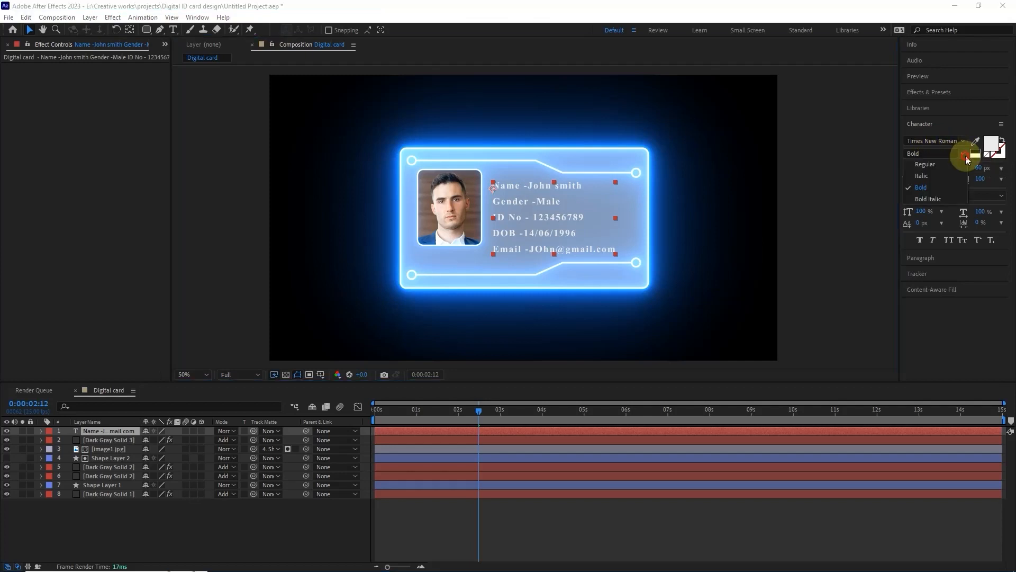
click(926, 190)
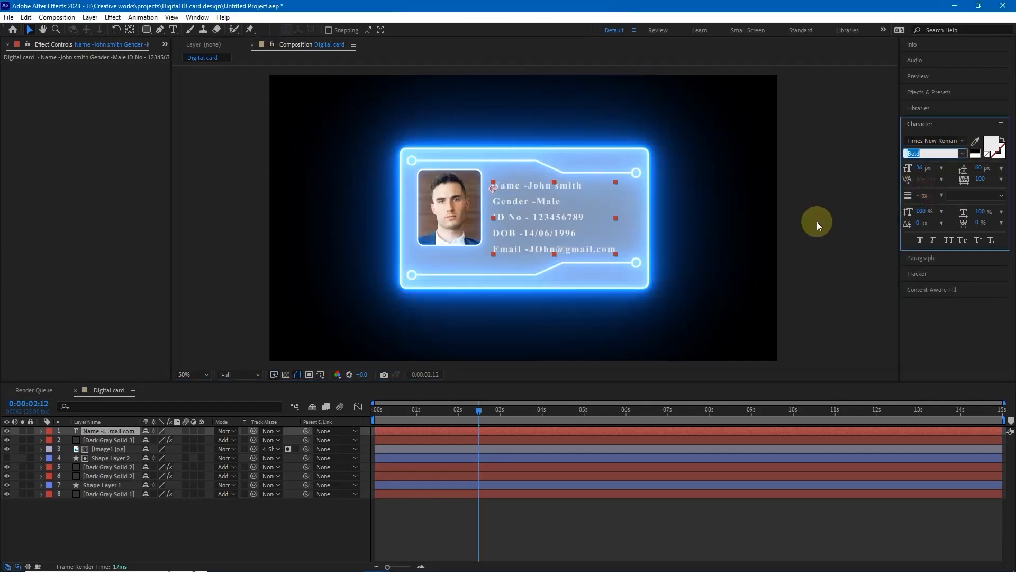
- Try a tracking of 200 on the cardholder text, and settle on 150
click(1001, 179)
click(990, 349)
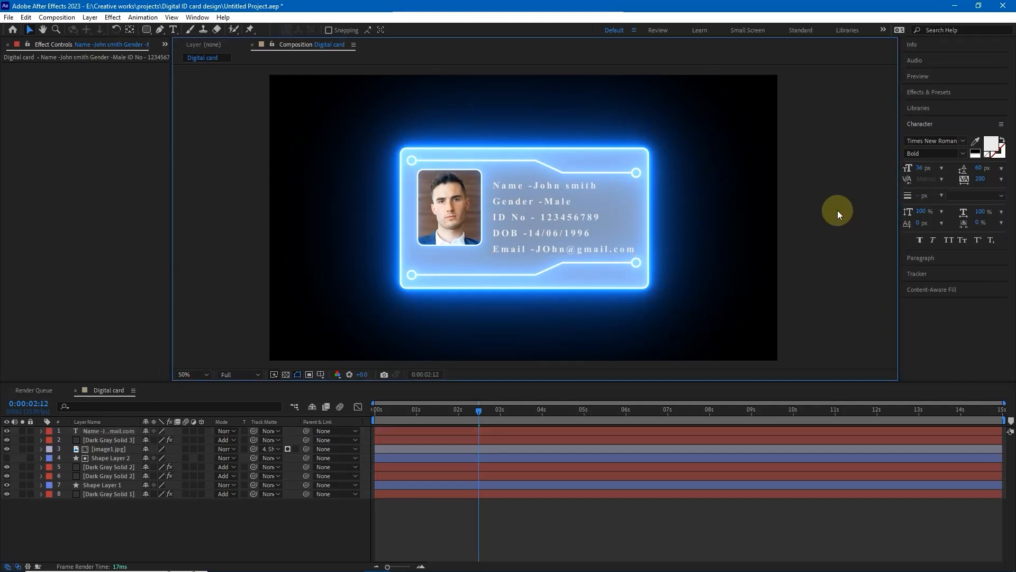
click(1000, 180)
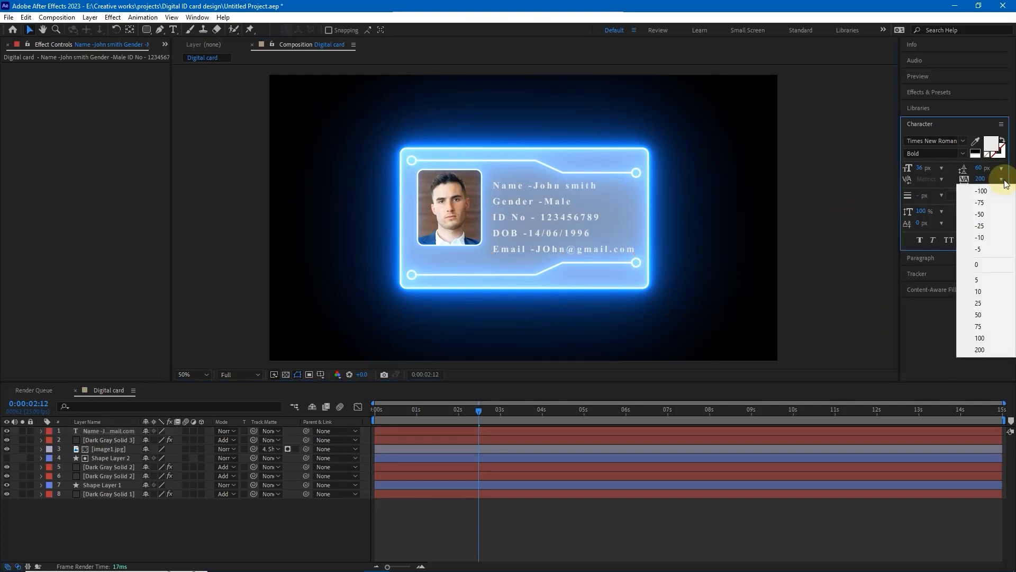
click(982, 180)
text(15)
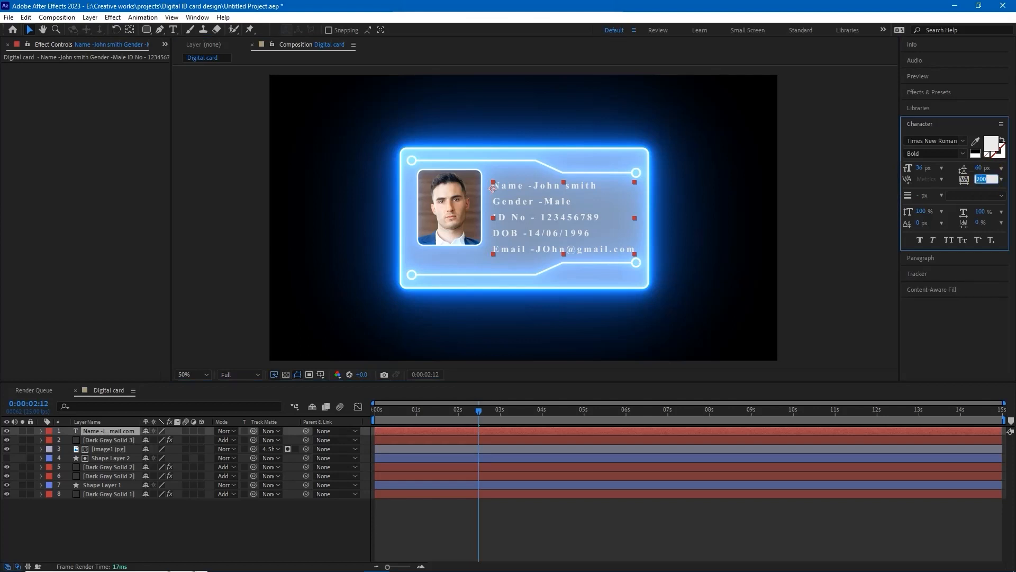
text(0)
key(Return)
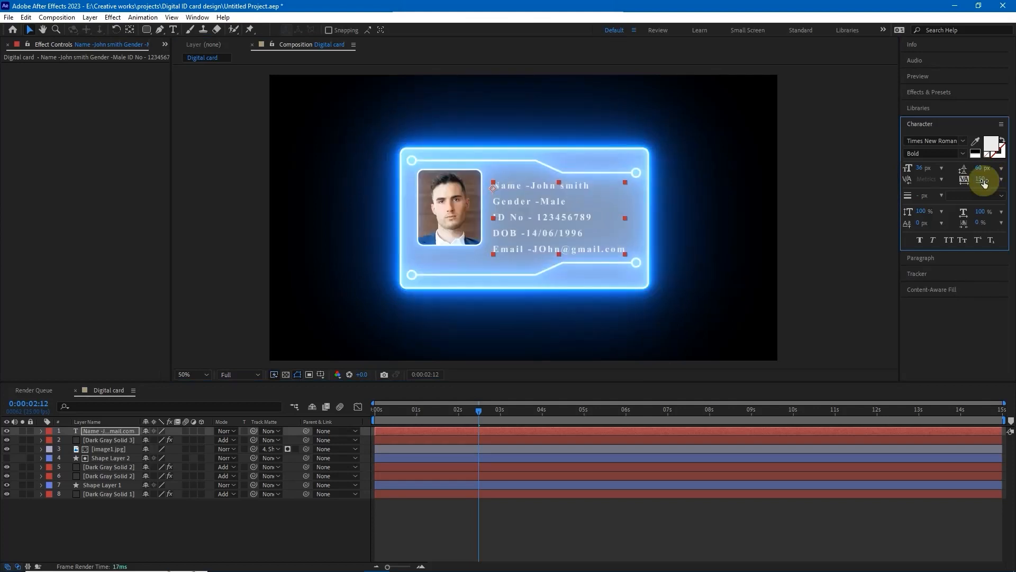
click(821, 223)
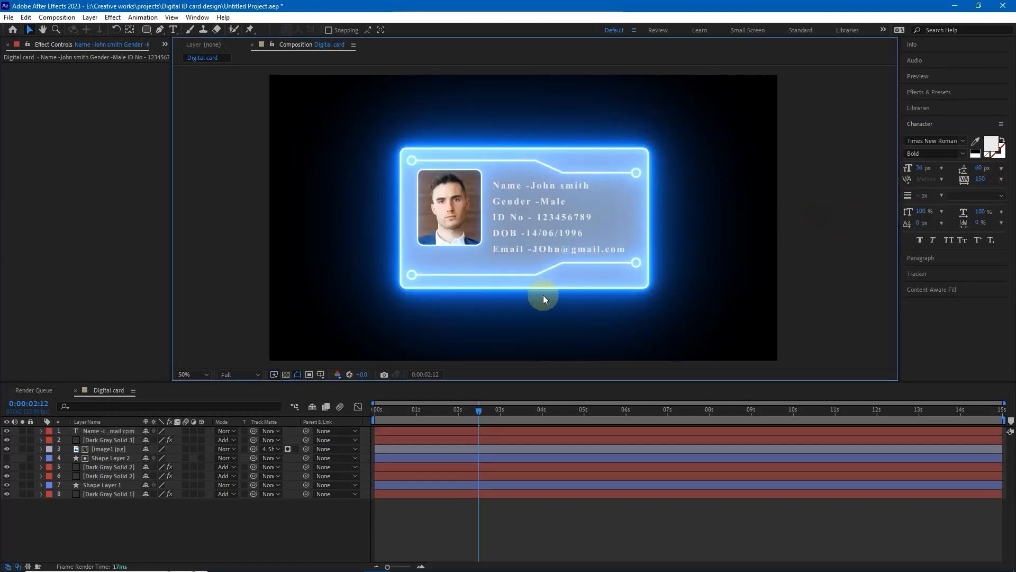
- Create a 1920 x 1080 px dark gray solid above the cardholder text layer and apply the Saber effect to it
click(106, 432)
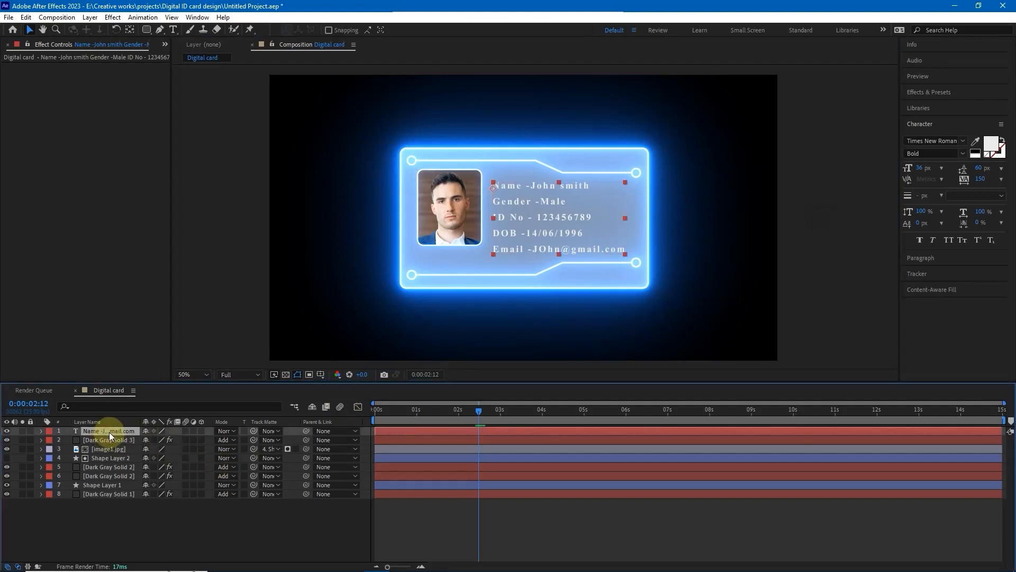
right_click(170, 531)
click(231, 406)
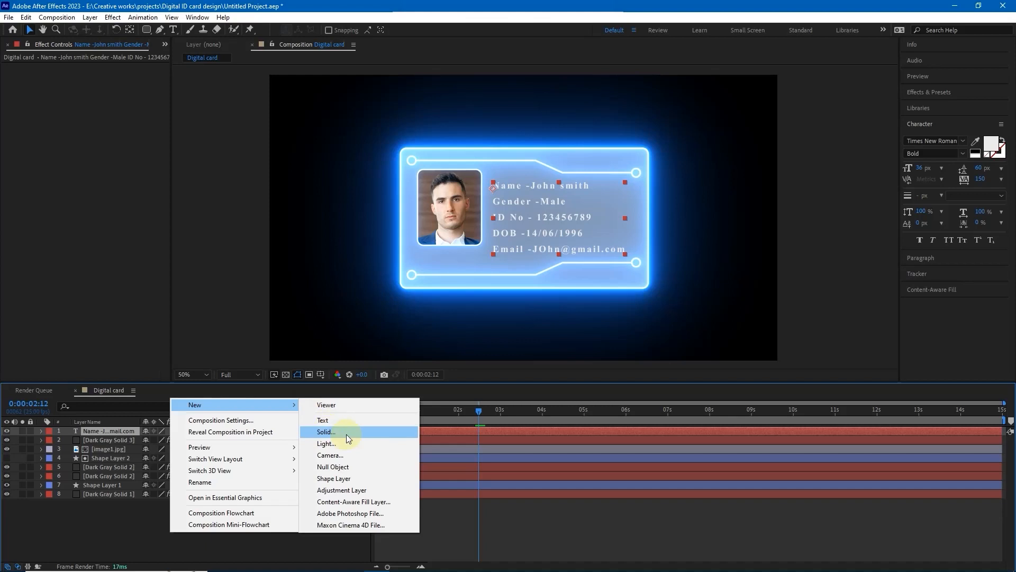
click(347, 435)
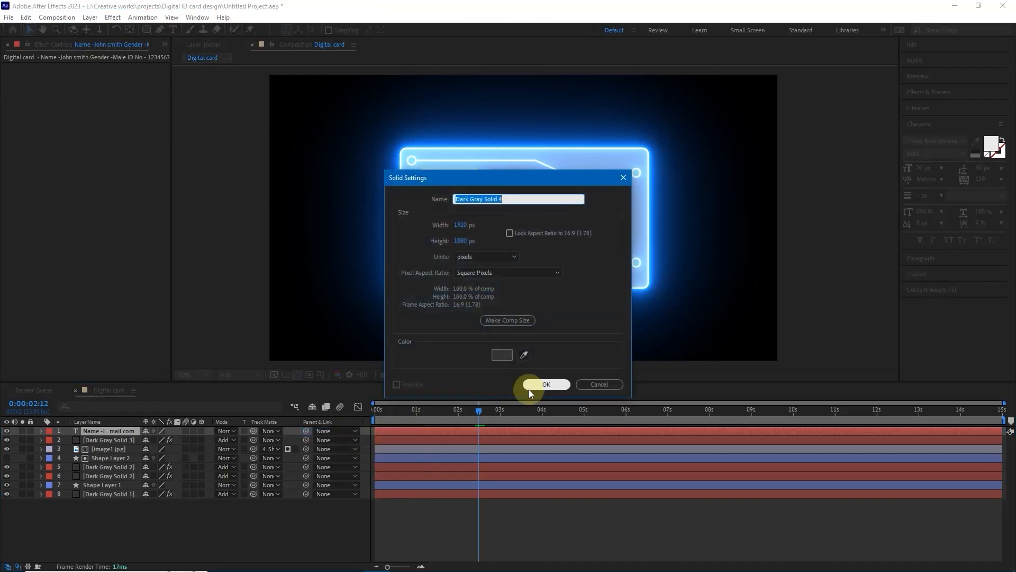
click(530, 388)
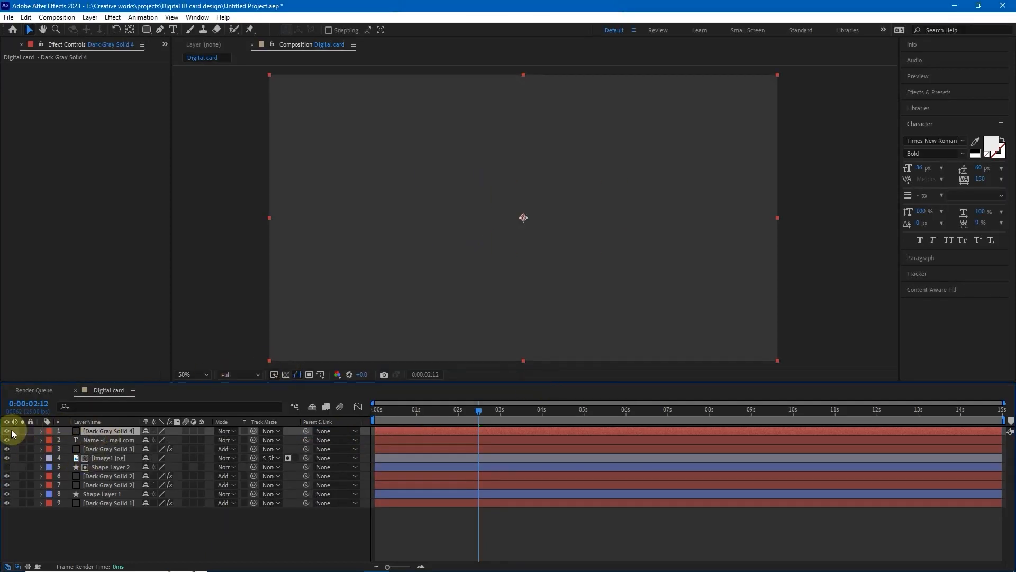
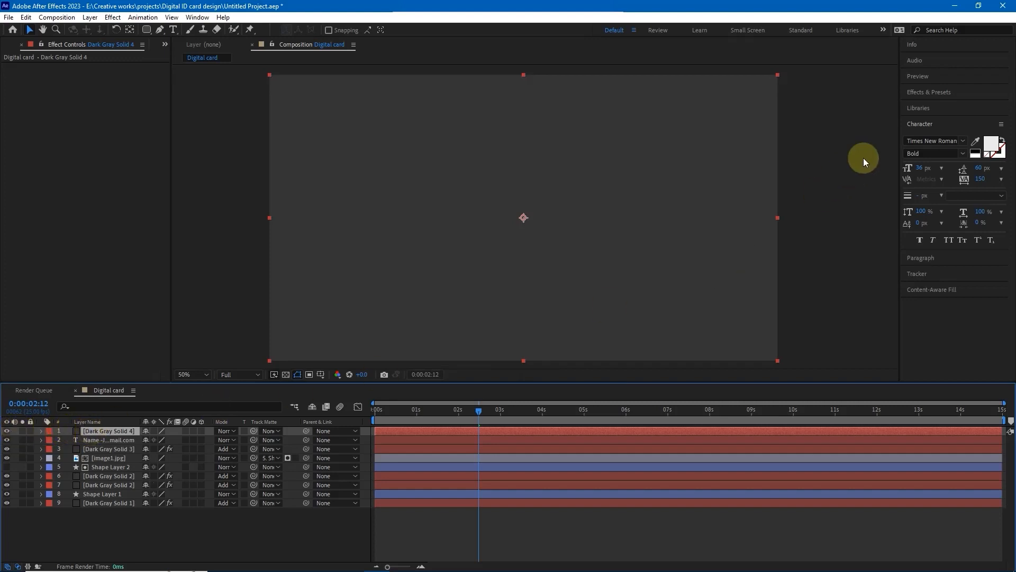
click(926, 92)
drag(936, 297, 116, 431)
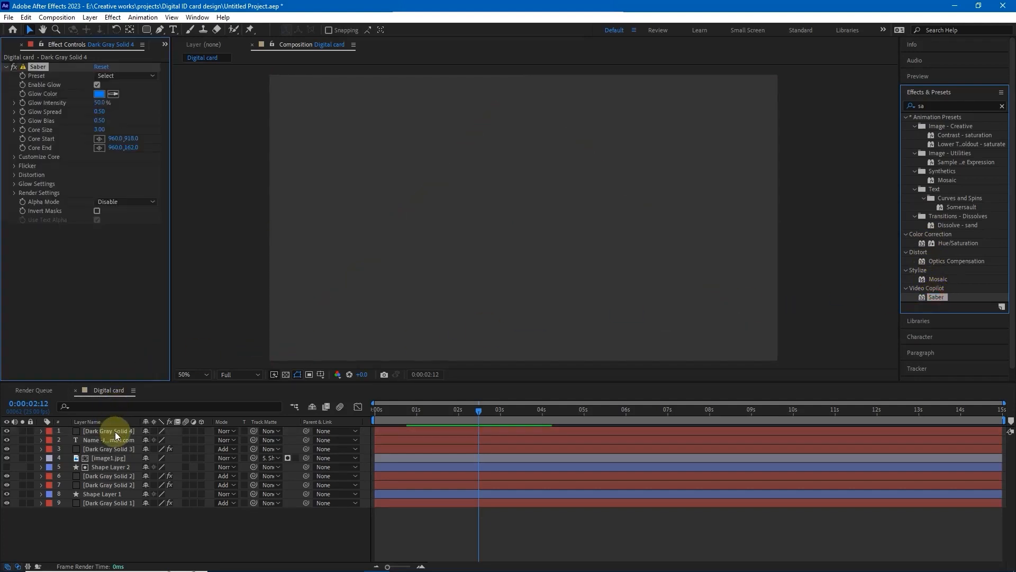
- Set Saber's Core Type to Text Layer and assign the cardholder text layer with the Source option
click(15, 158)
click(109, 166)
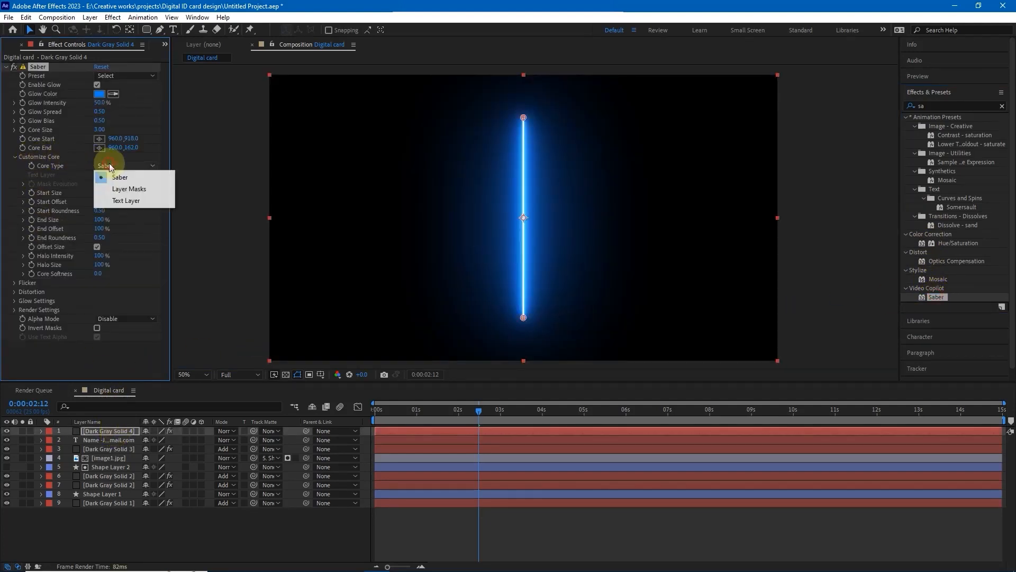
click(119, 201)
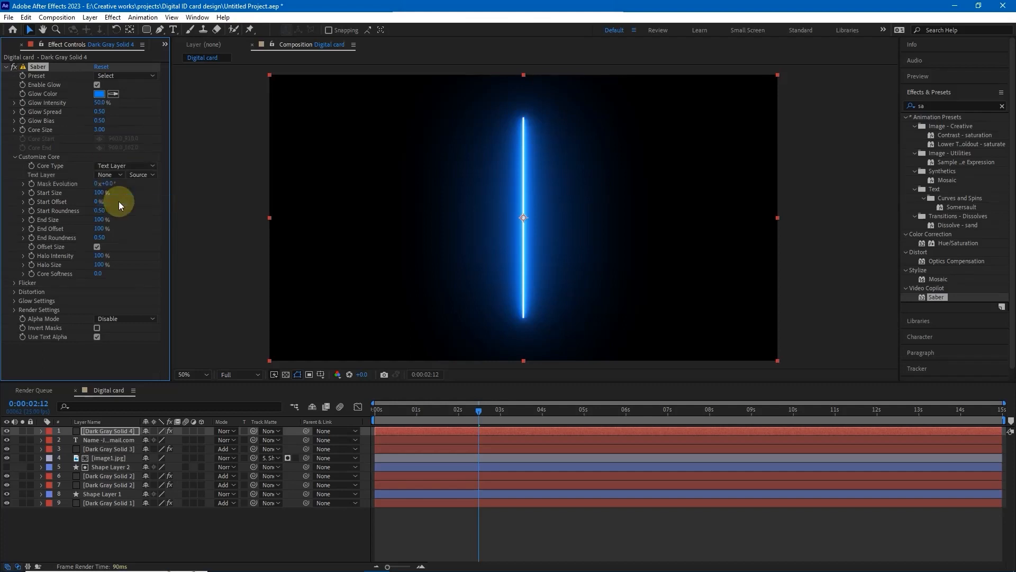
click(117, 175)
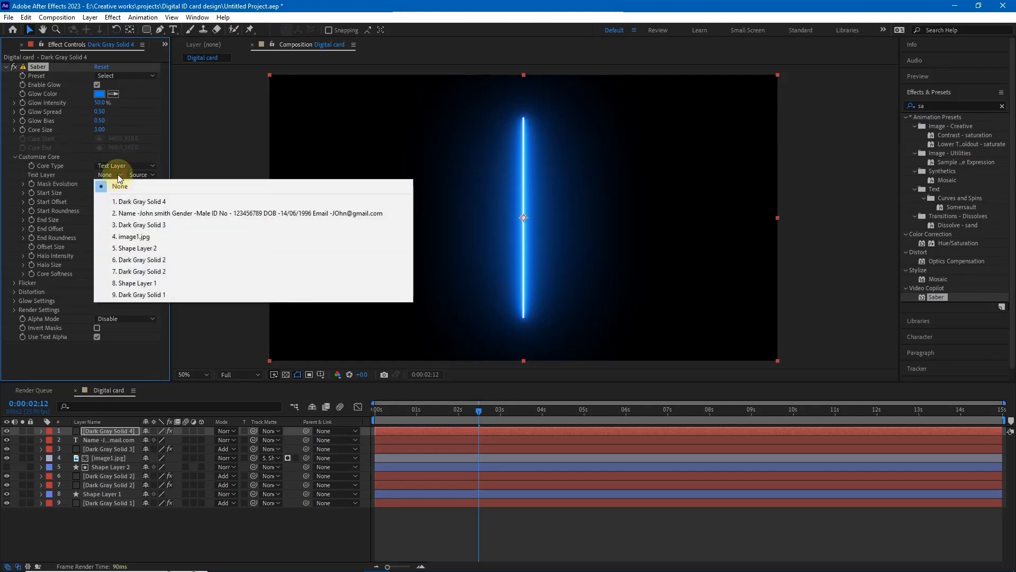
click(131, 214)
click(144, 176)
click(151, 186)
- Set the text Saber's Core Size to 0.10 and its Glow Intensity to 228%
mouse_move(100, 129)
mouse_down()
mouse_move(84, 129)
mouse_move(87, 140)
mouse_up()
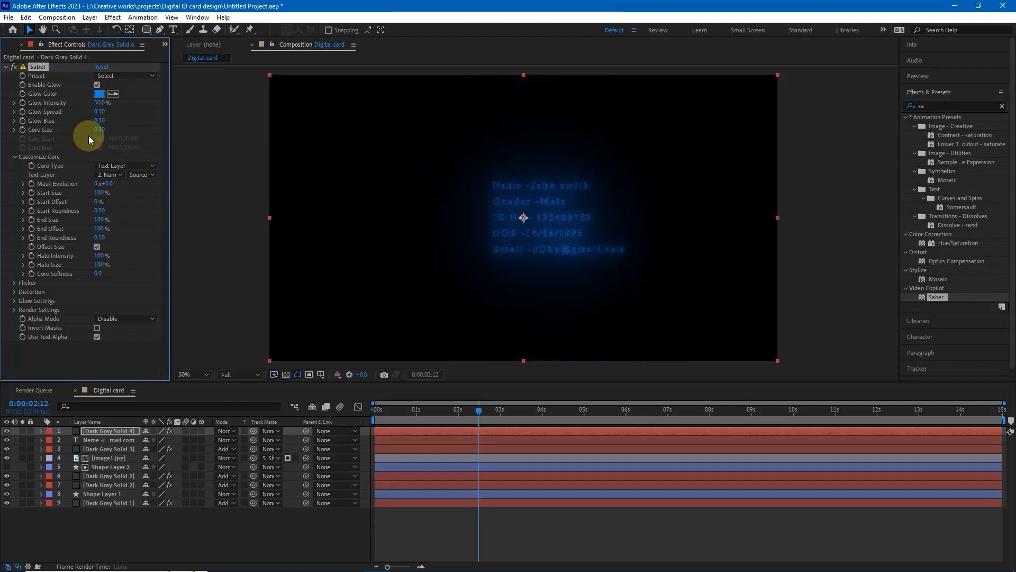
drag(101, 103, 204, 100)
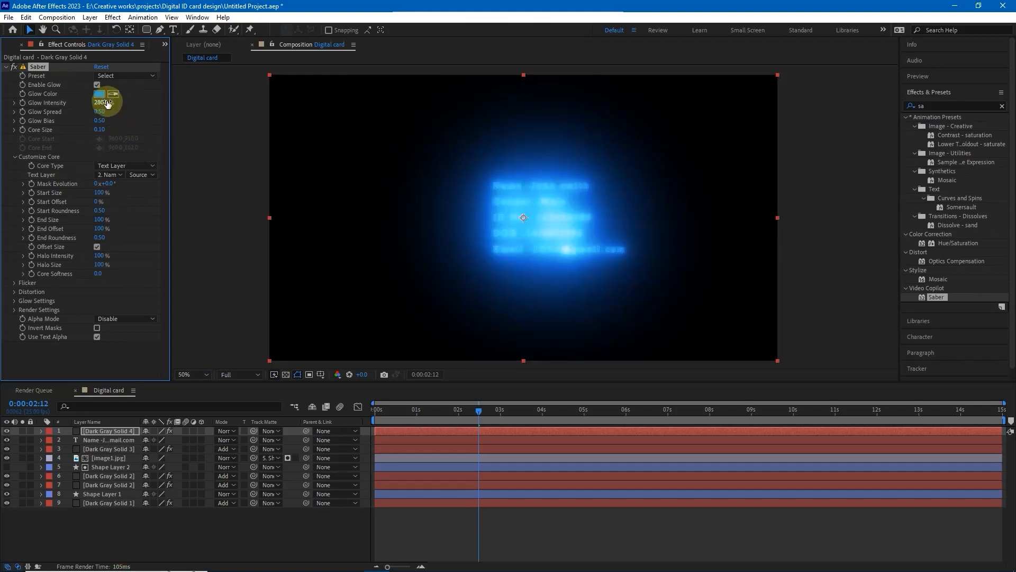
drag(108, 104, 81, 103)
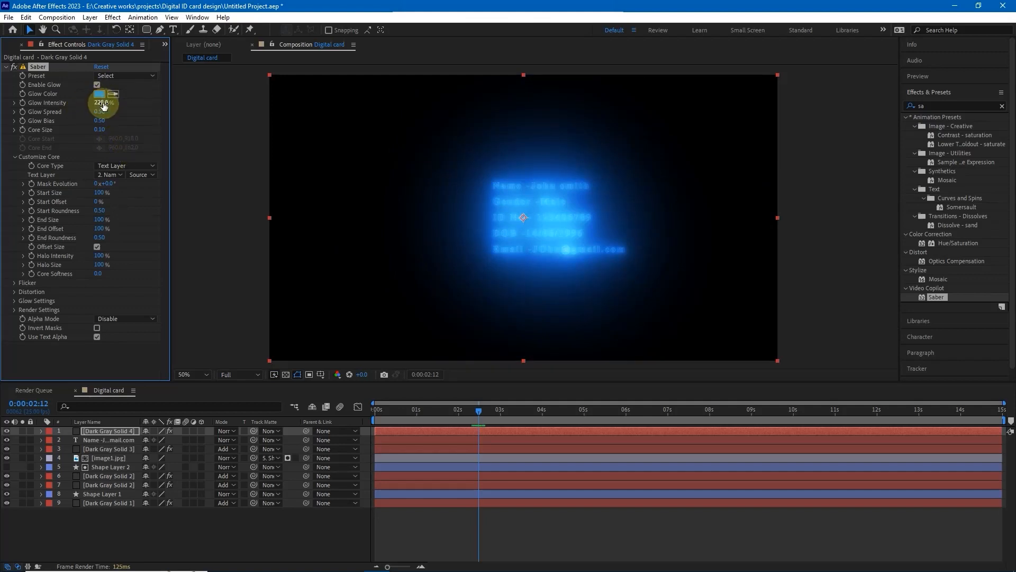
- Set the text Saber's Alpha Mode to Enable Masks
click(14, 311)
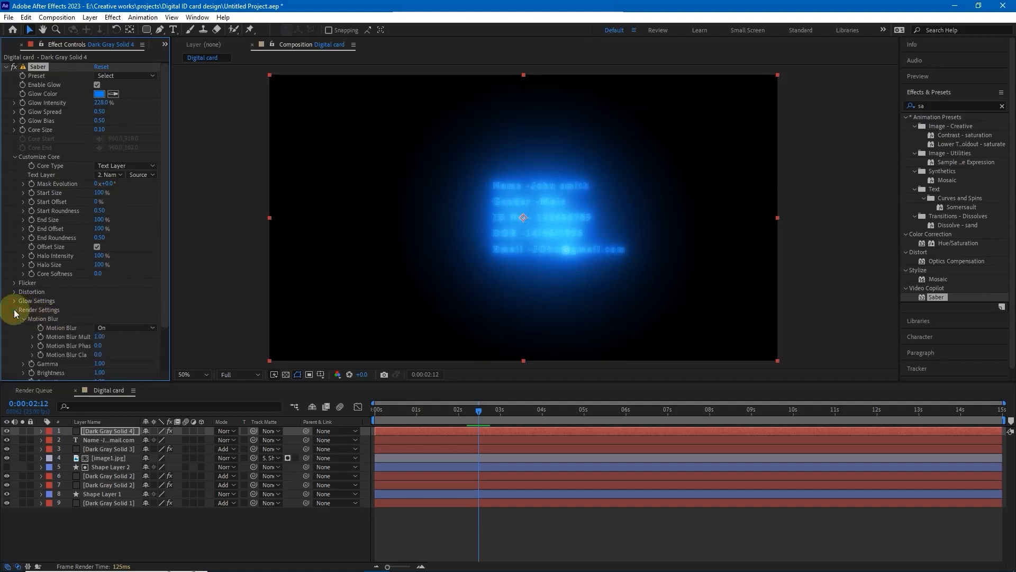
scroll(109, 321, down, 2)
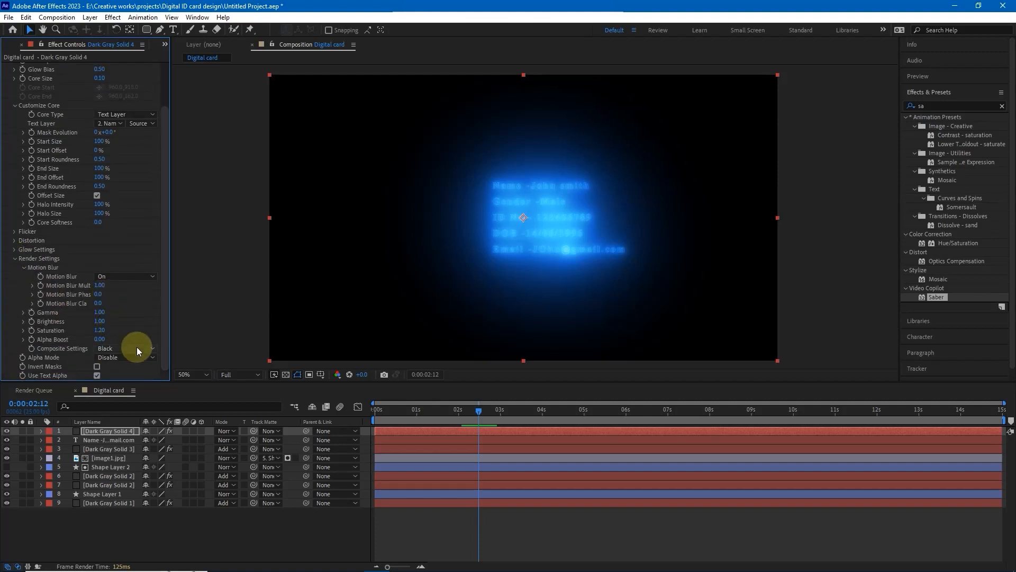
click(137, 348)
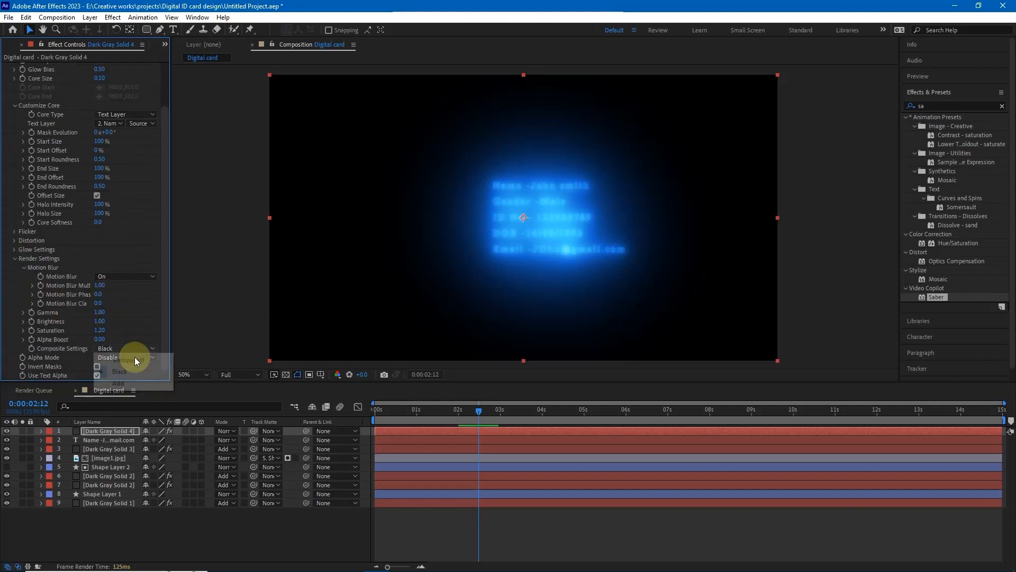
click(134, 358)
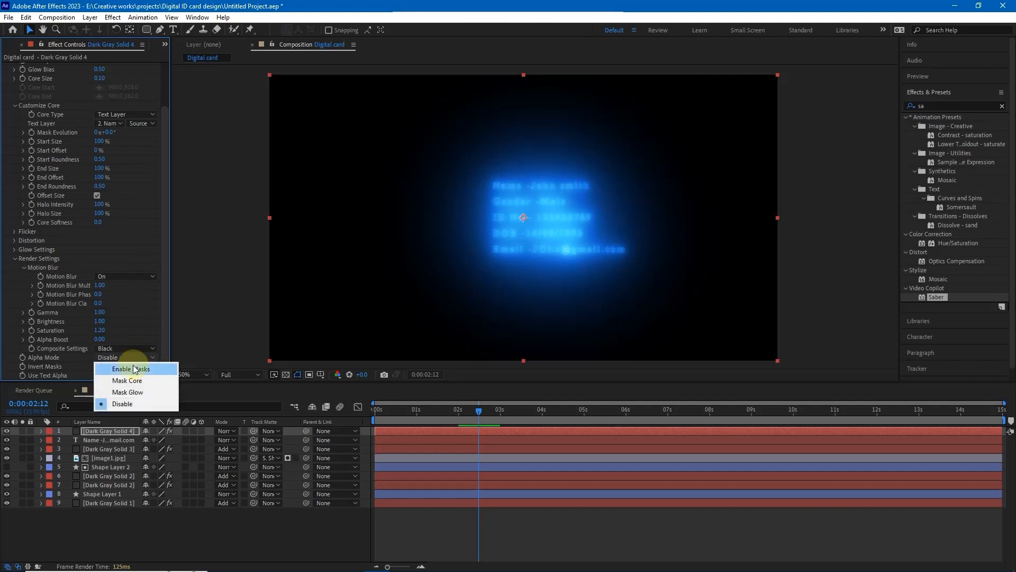
click(133, 368)
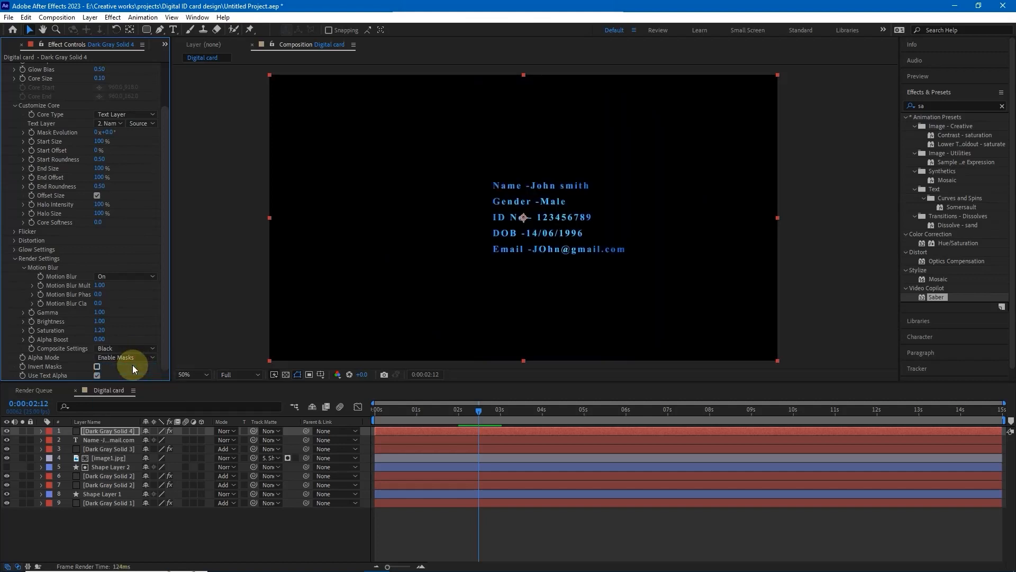
- Set the text Saber's Glow Intensity to 100% and its Glow Spread to 2
scroll(112, 247, up, 2)
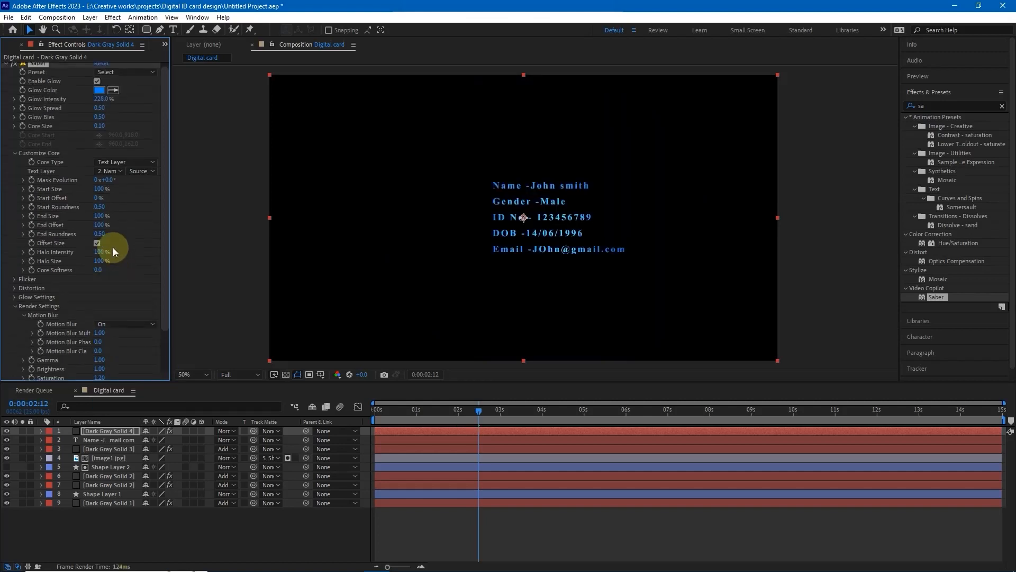
click(101, 102)
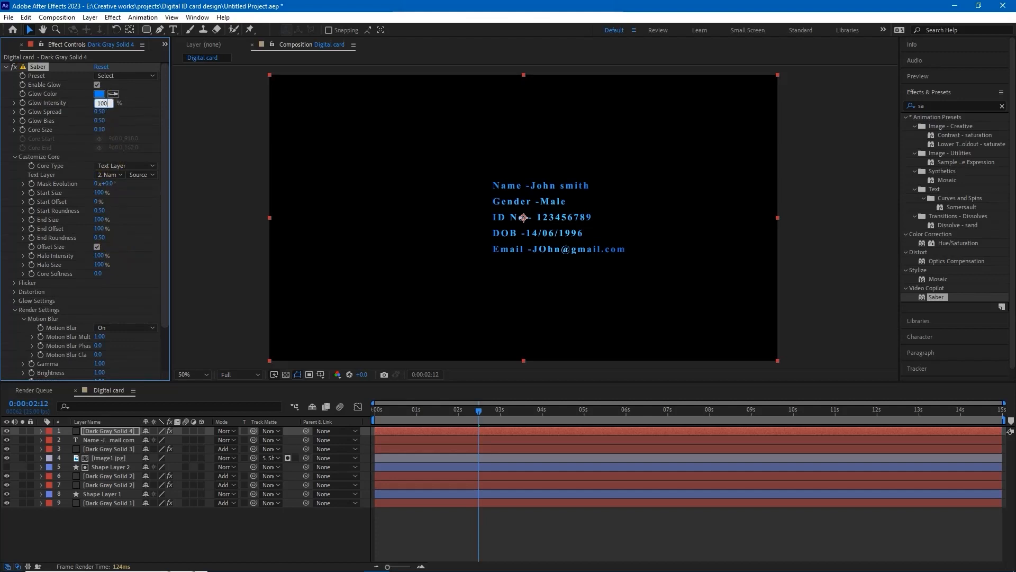
text(100)
key(Return)
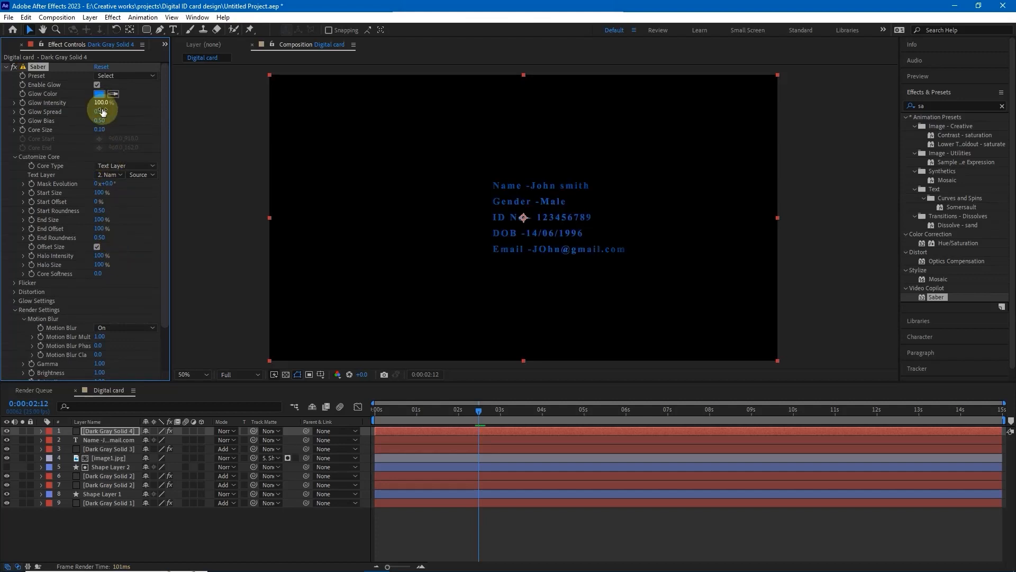
click(101, 114)
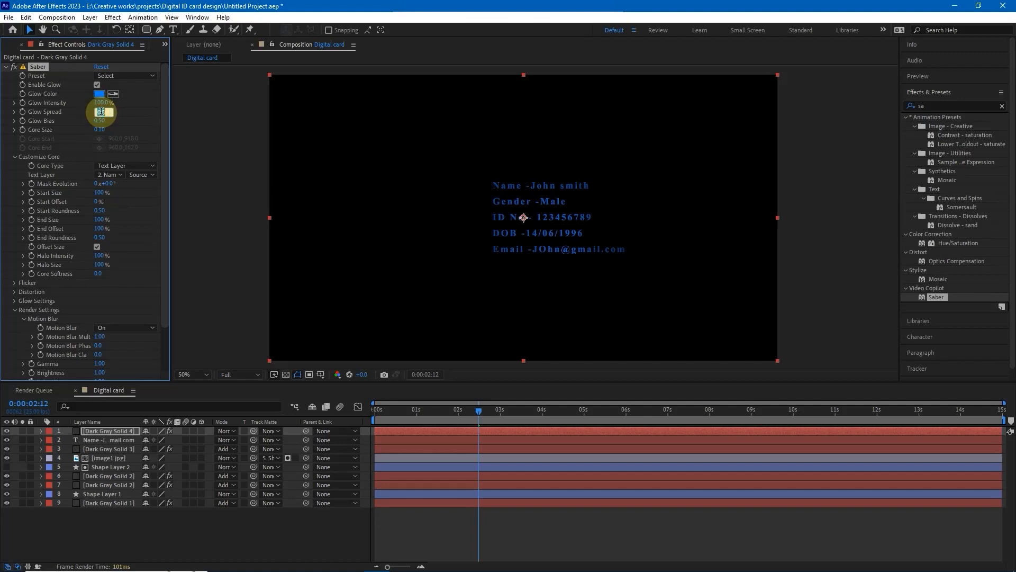
text(2)
key(Return)
- Set the text Saber's Glow Bias to 5 and its Core Size to 0.2
click(99, 120)
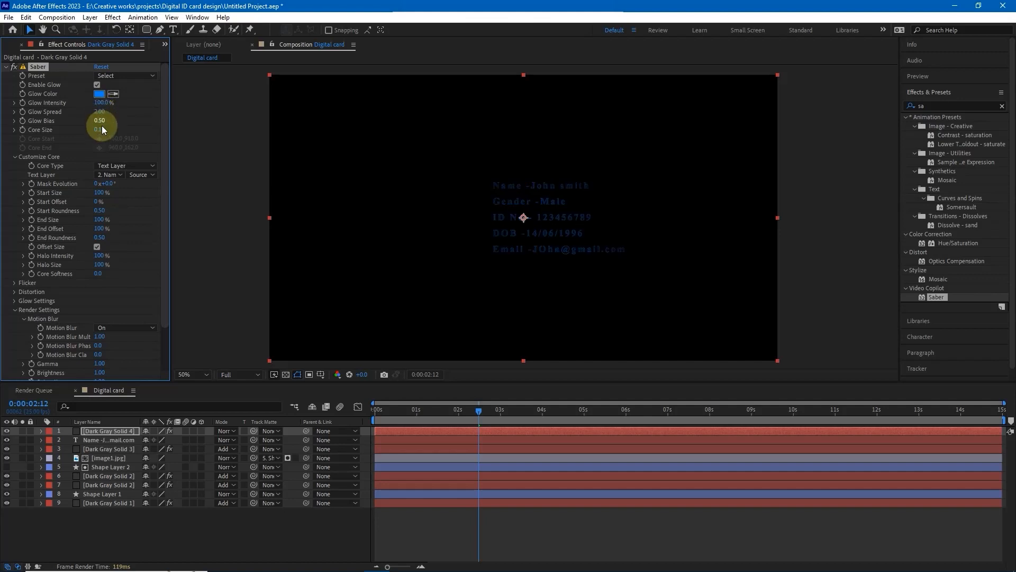
text(5)
key(Return)
click(99, 129)
text(0.2)
key(Return)
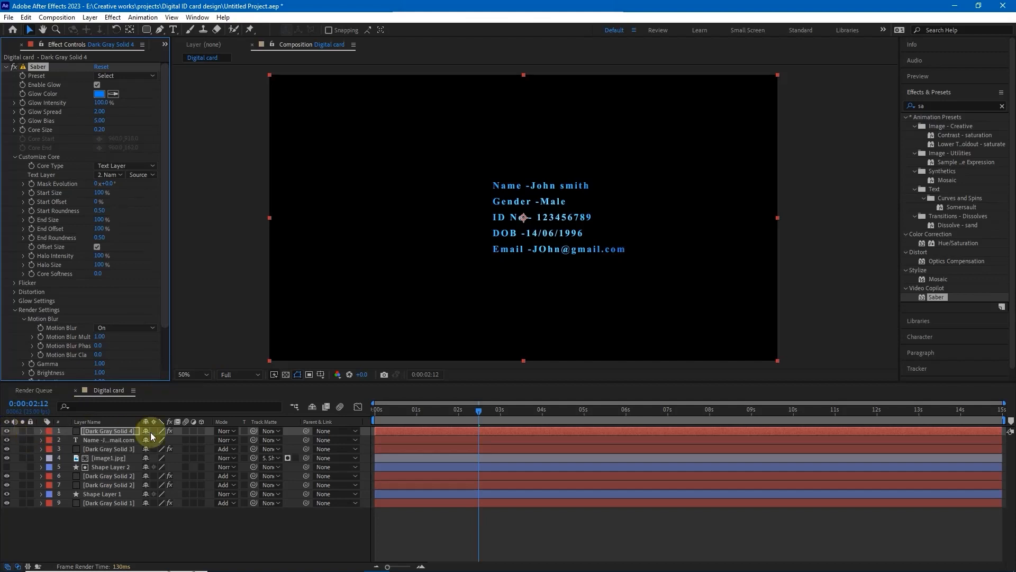
- Set the blending mode of the text Saber solid to Add and preview the composited card
click(229, 435)
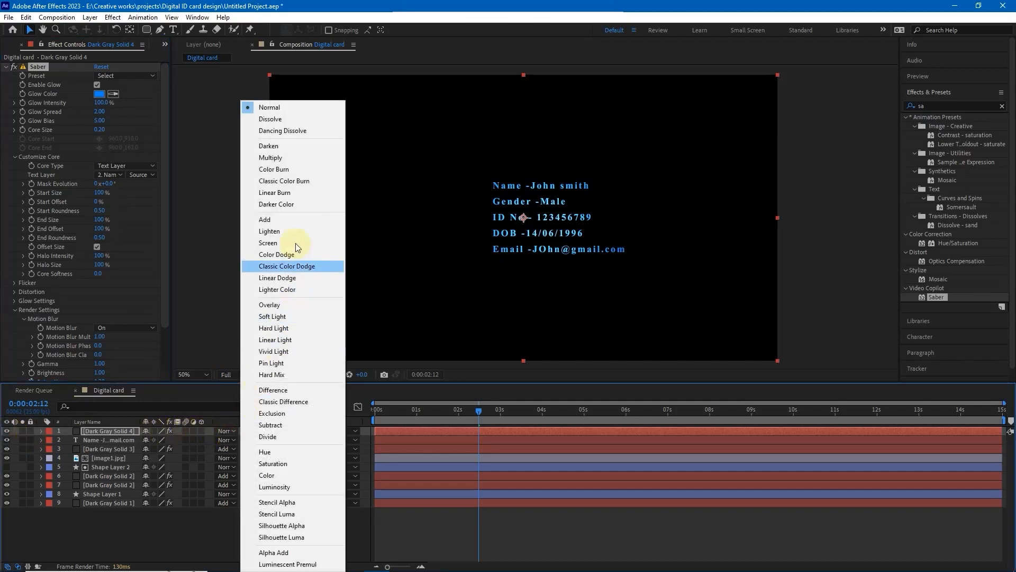
click(296, 220)
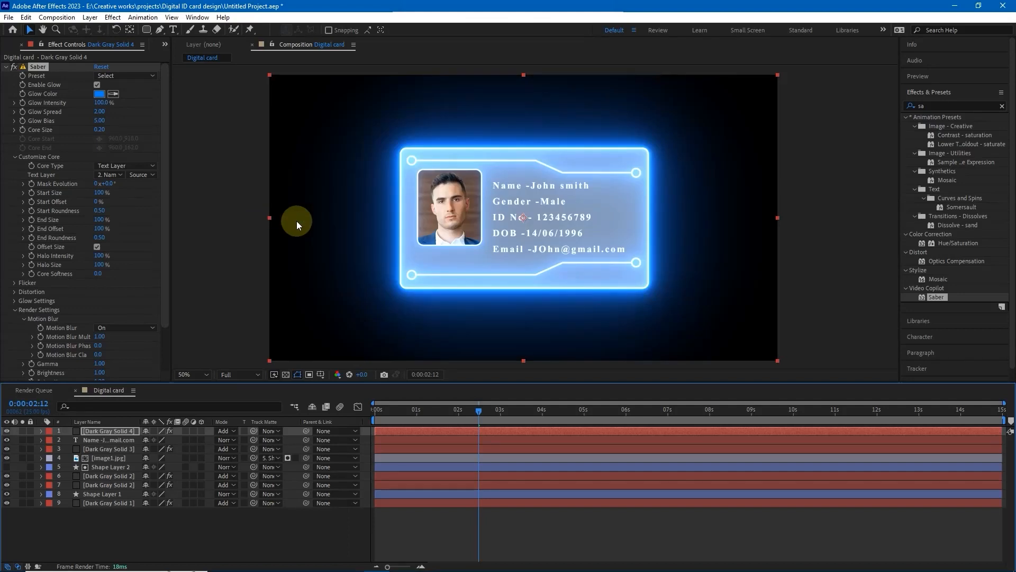
mouse_move(477, 412)
mouse_down()
mouse_move(462, 412)
mouse_move(474, 412)
mouse_up()
key(space)
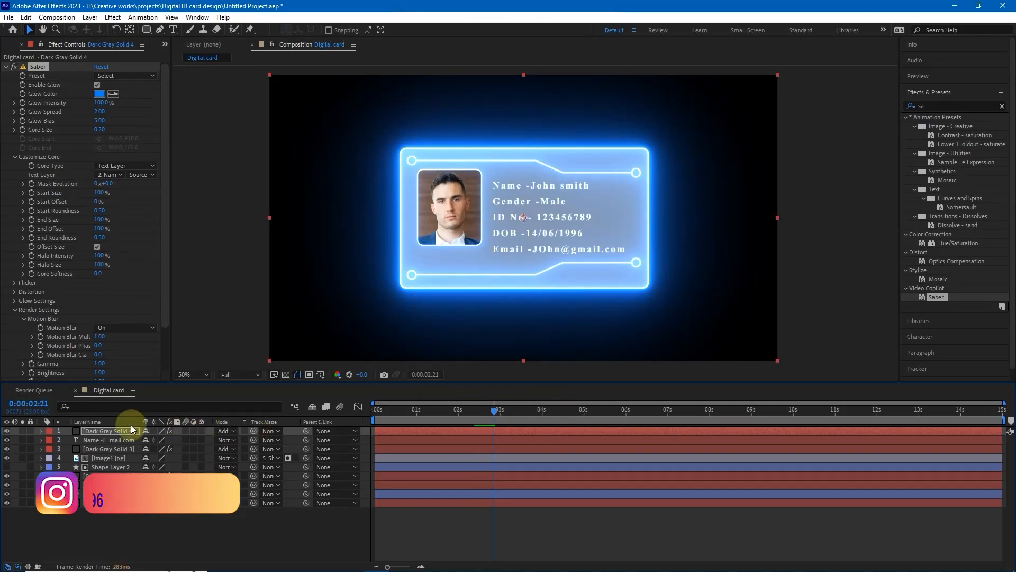
- Add a Character Offset animator to the cardholder text layer with the playhead at 0:00:02:14
click(100, 439)
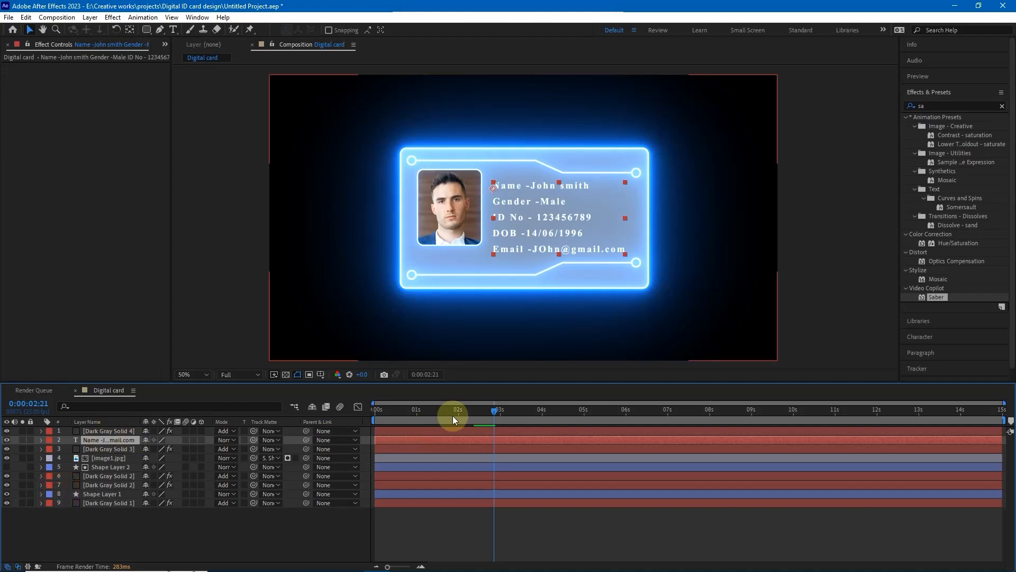
mouse_move(495, 411)
mouse_down()
mouse_move(459, 412)
mouse_move(482, 411)
mouse_up()
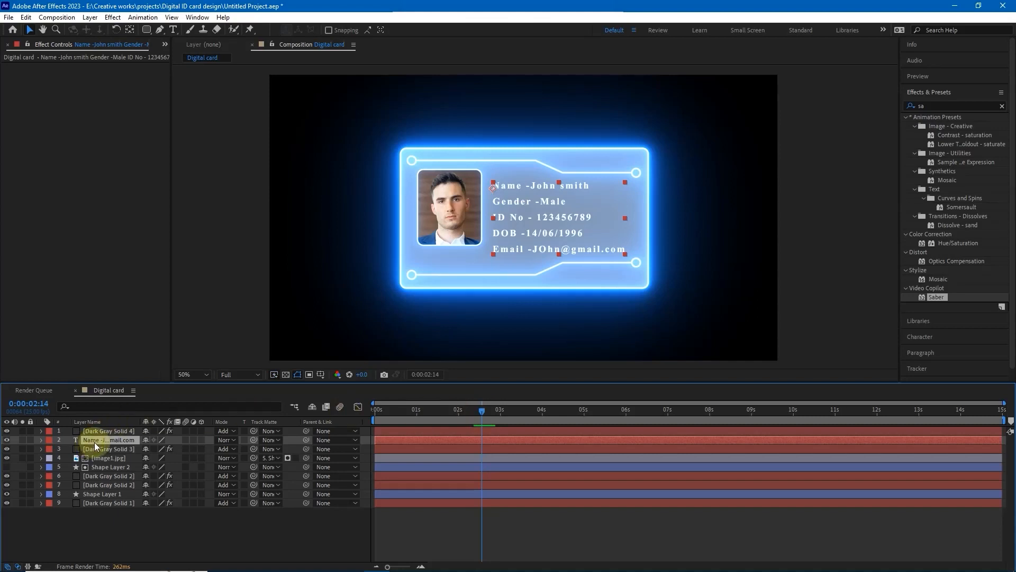
click(41, 440)
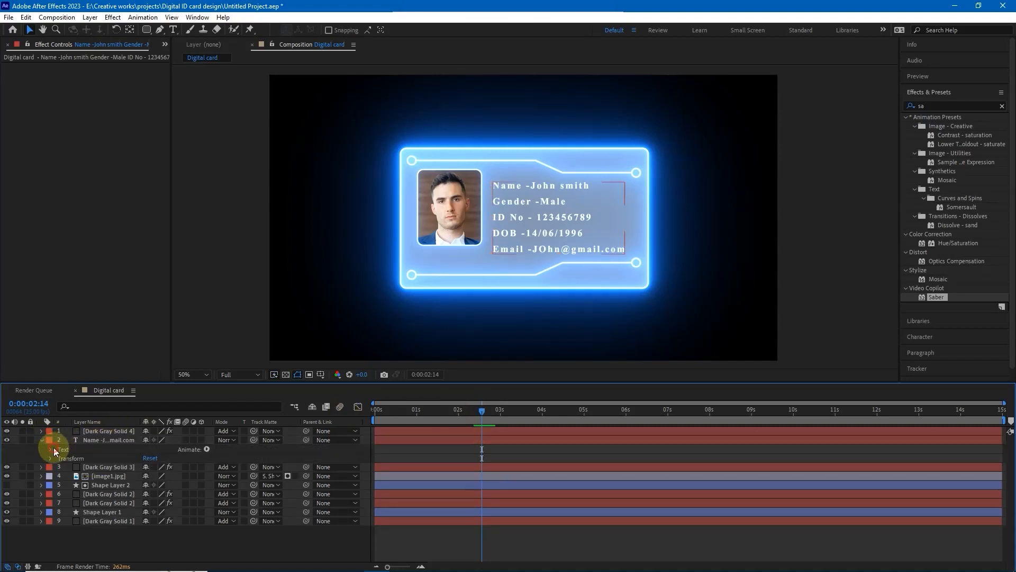
click(50, 449)
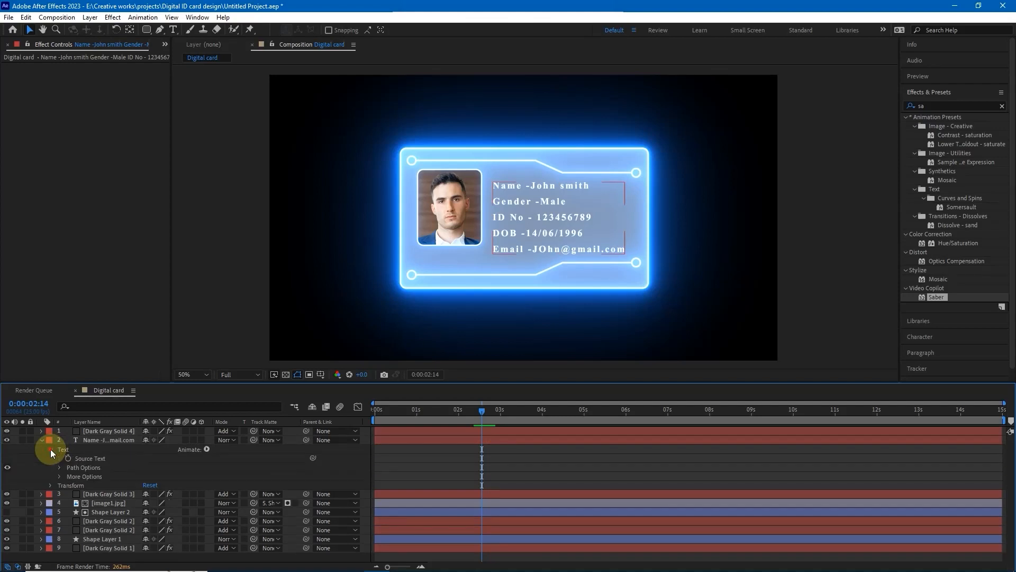
click(50, 449)
click(207, 450)
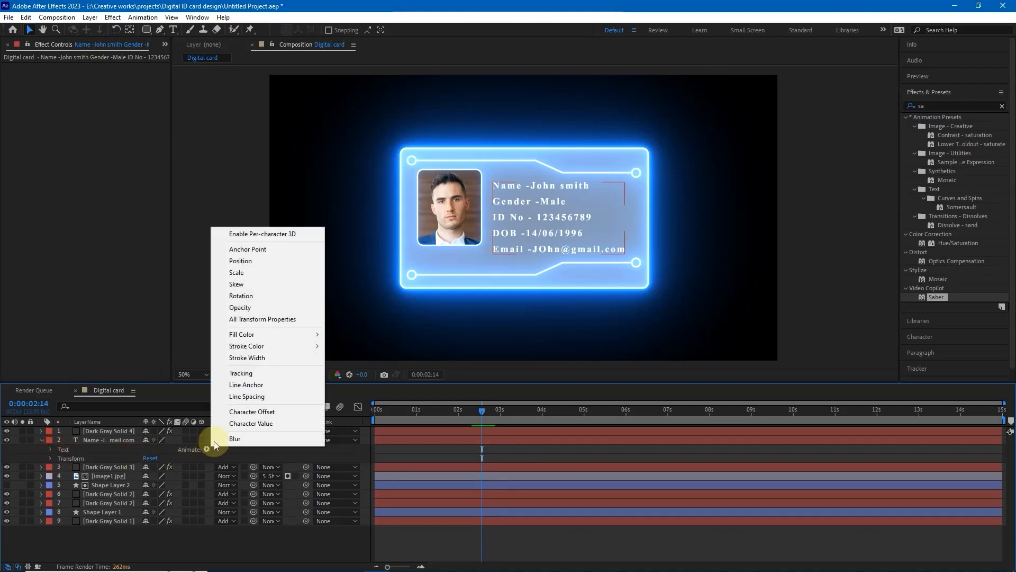
click(242, 414)
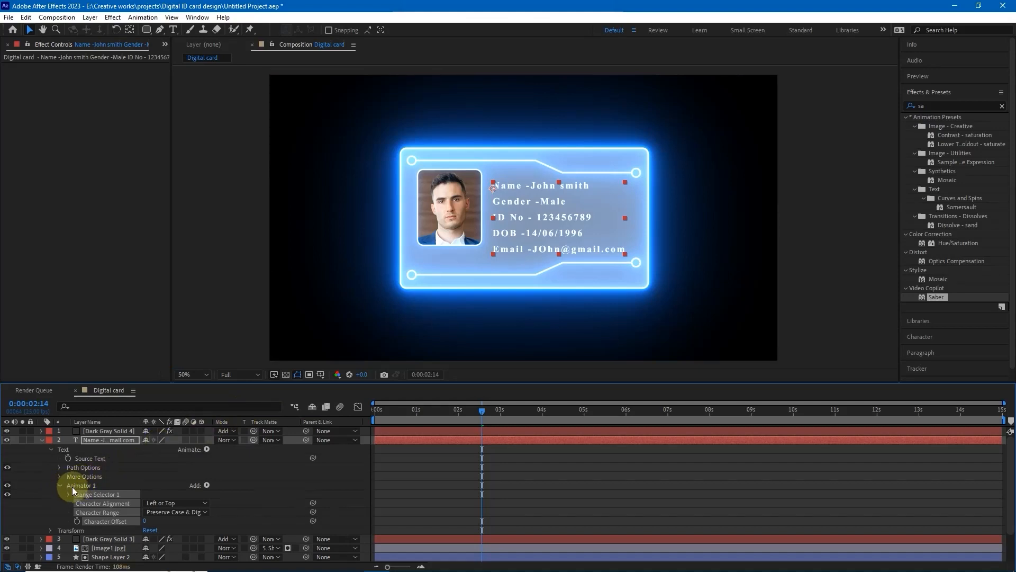
- Add an Opacity property to the cardholder text's animator and set it to 0%
click(204, 486)
mouse_move(226, 487)
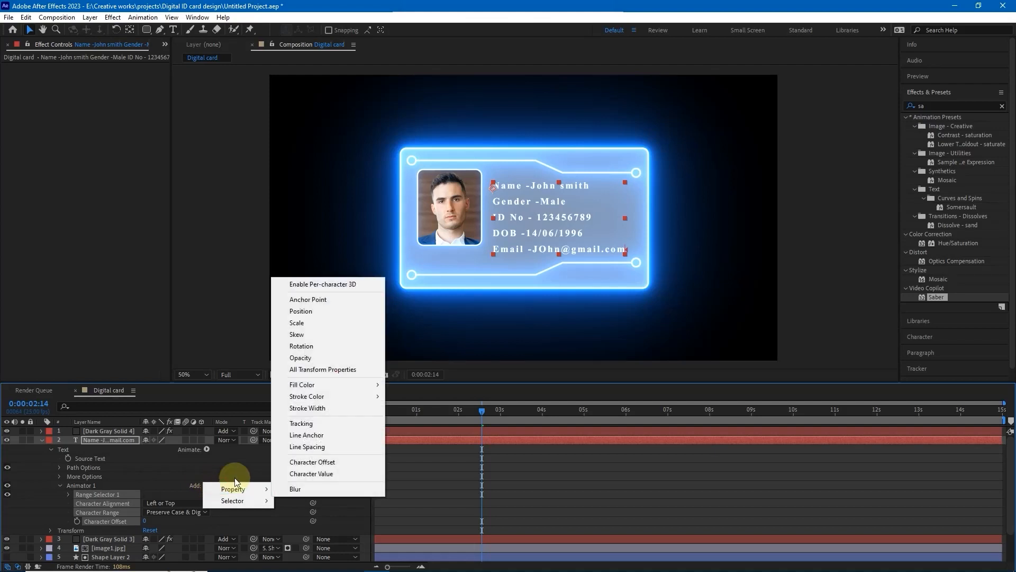
click(325, 360)
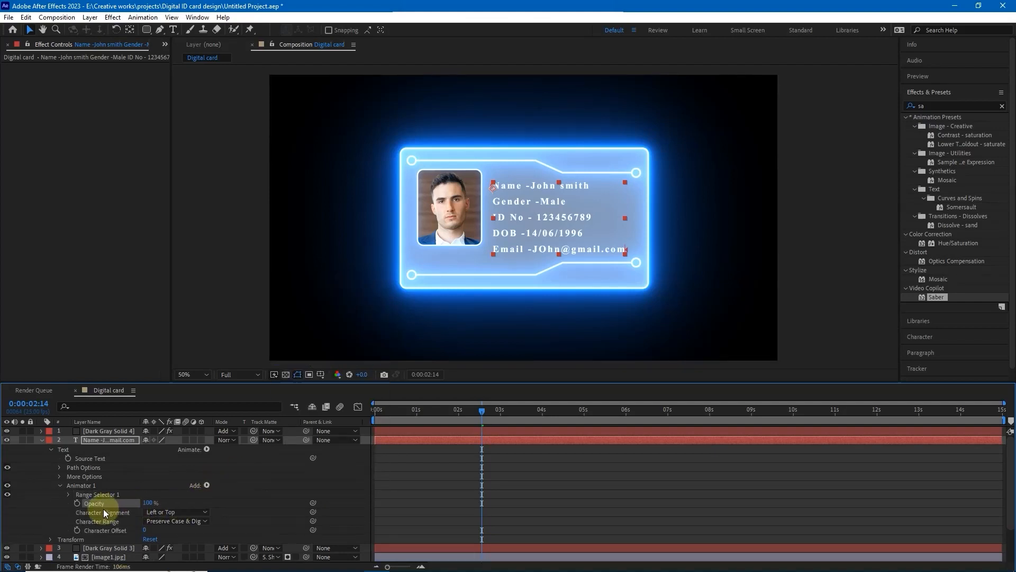
click(145, 504)
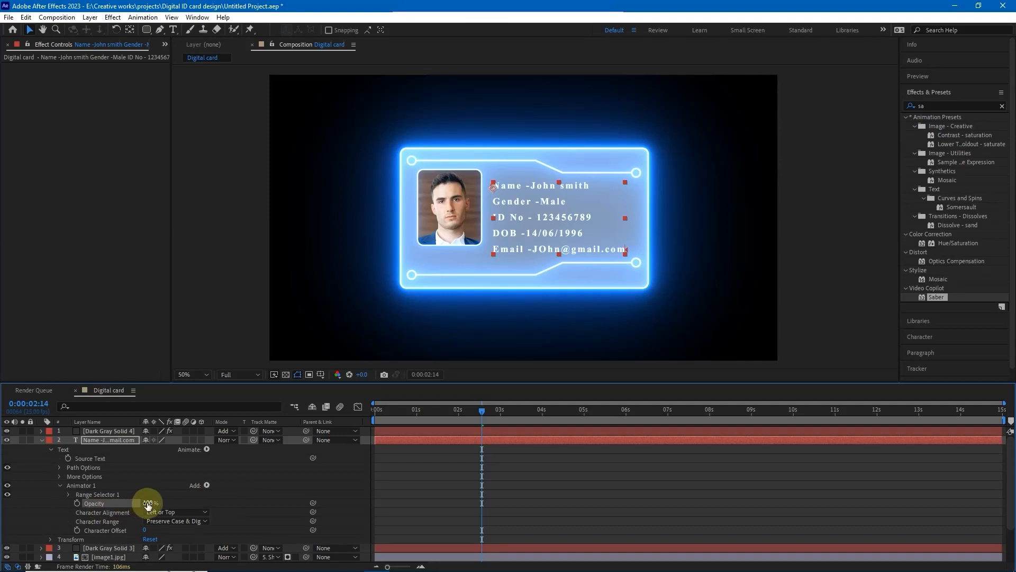
text(0)
key(Return)
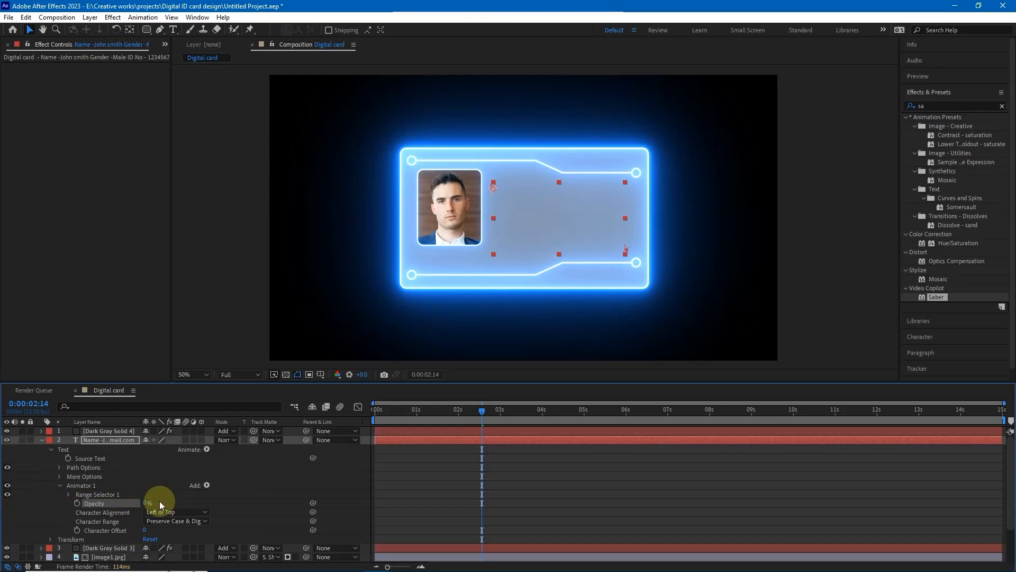
- Keyframe the text animator's Range Selector Start from 0% at 0:00:02:14 to 100% at 0:00:06:00
click(68, 496)
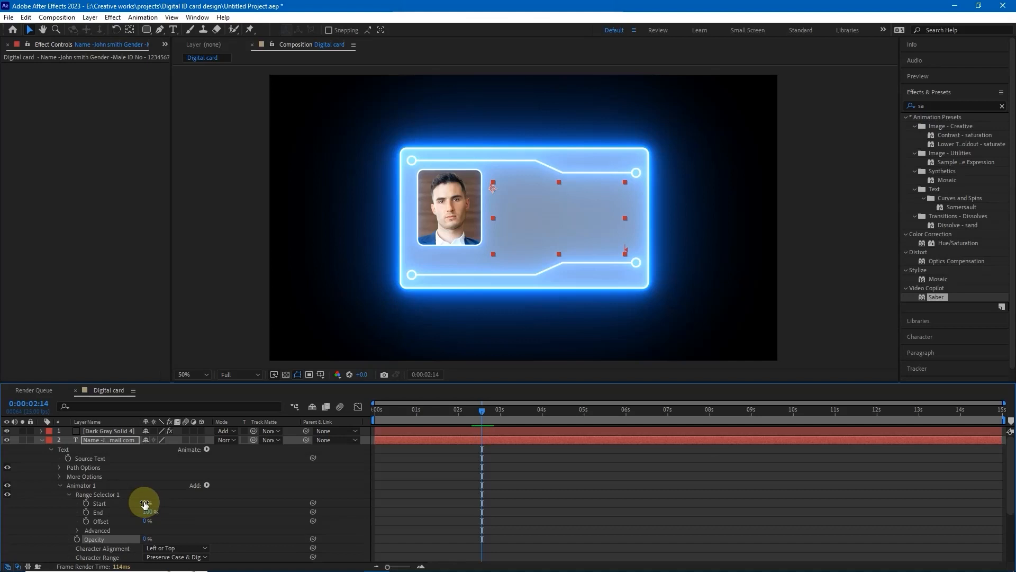
click(86, 503)
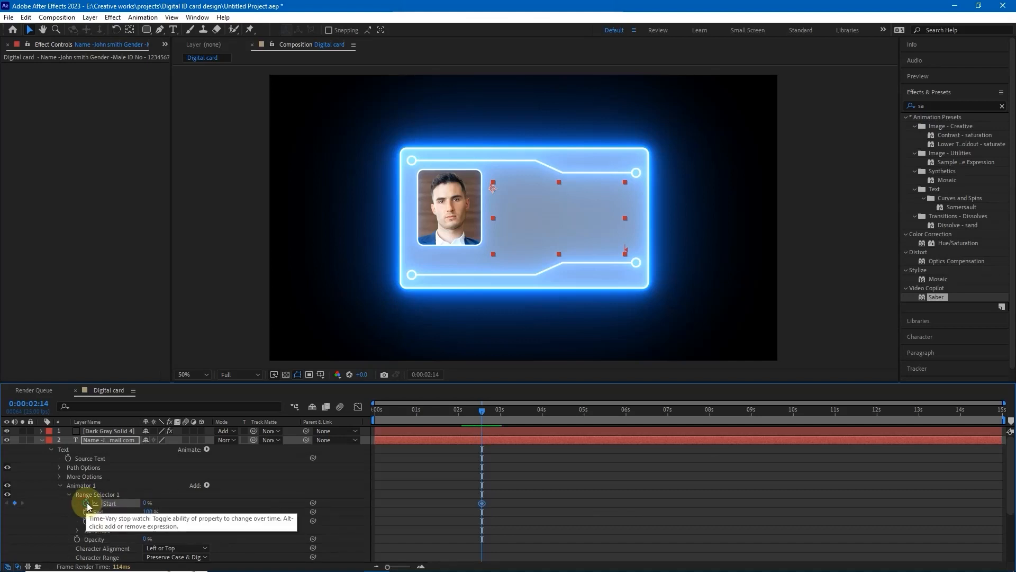
drag(482, 411, 627, 405)
drag(147, 506, 576, 454)
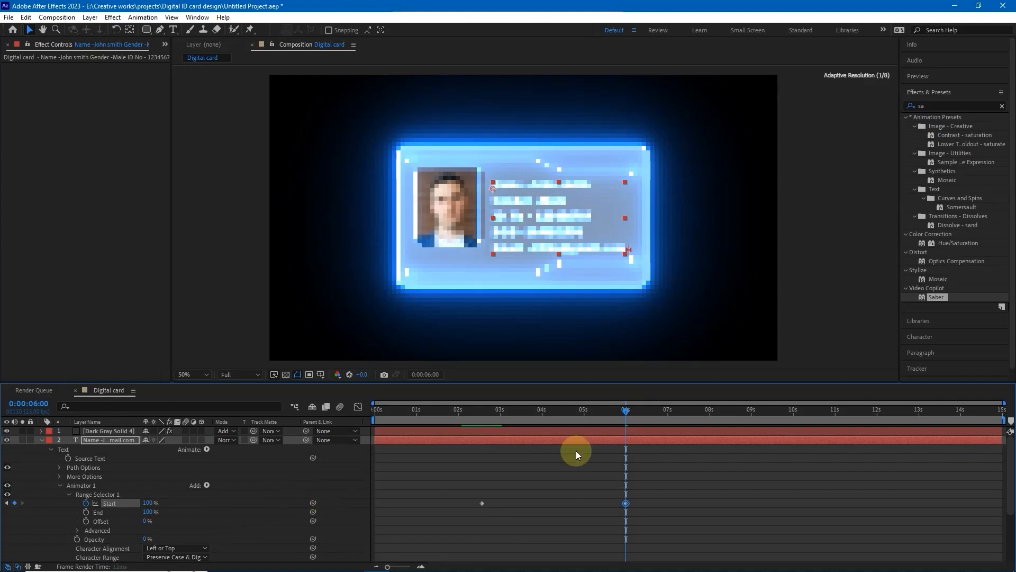
- Play back the cardholder text reveal from 0:00:02:14 and check the timing of its Start keyframes
drag(614, 412, 483, 411)
key(space)
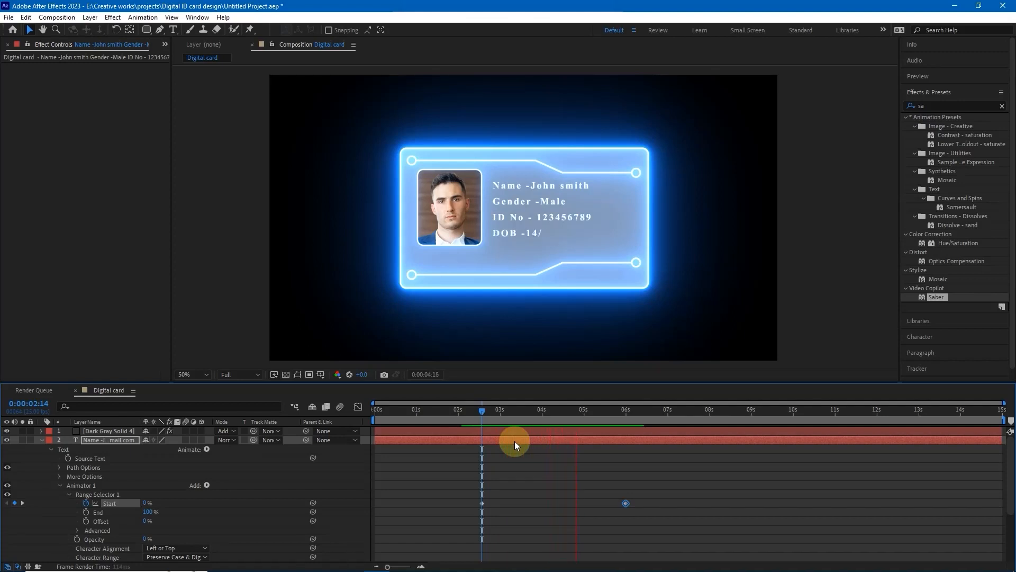
key(space)
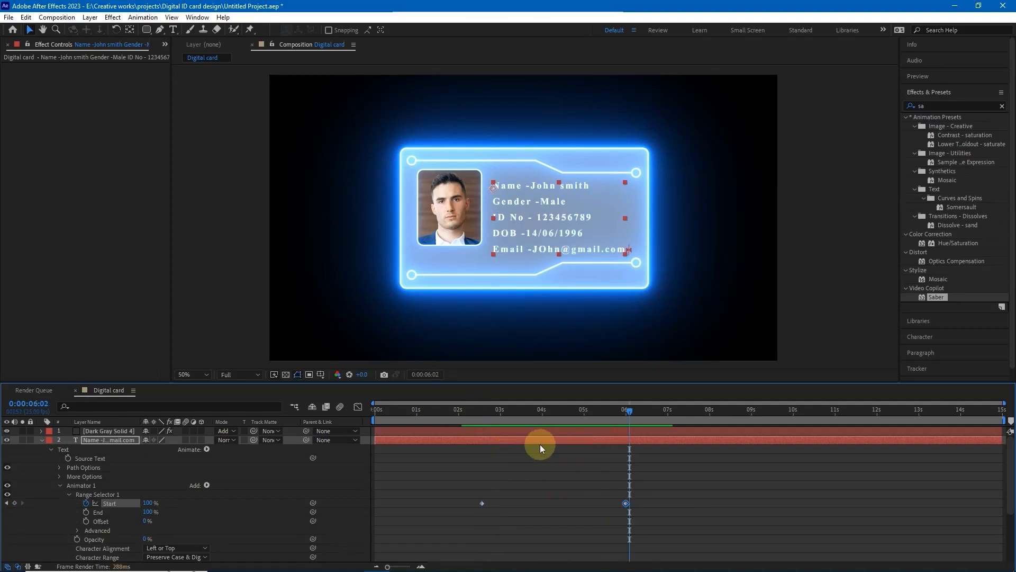
scroll(182, 513, down, 1)
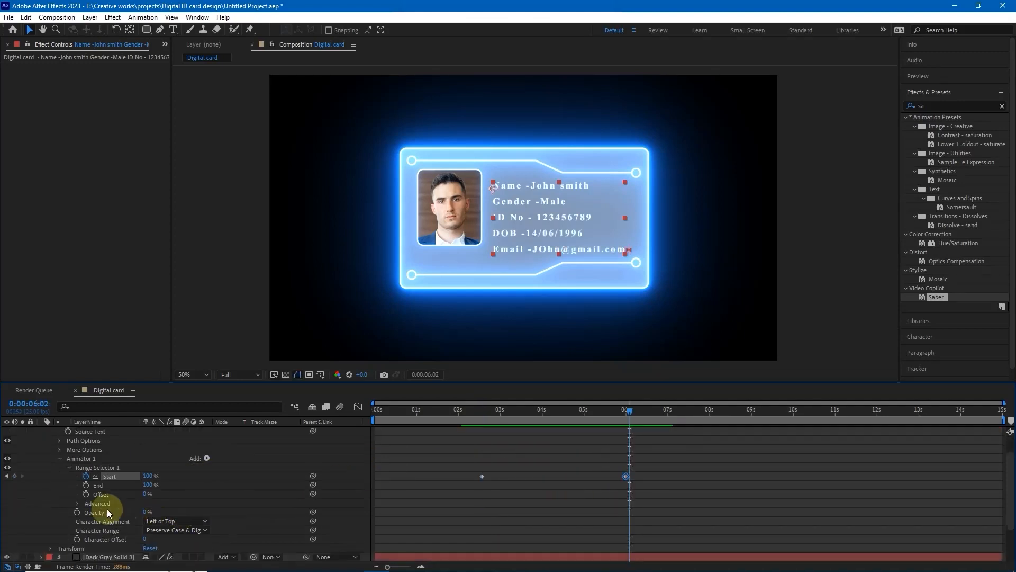
scroll(301, 503, up, 2)
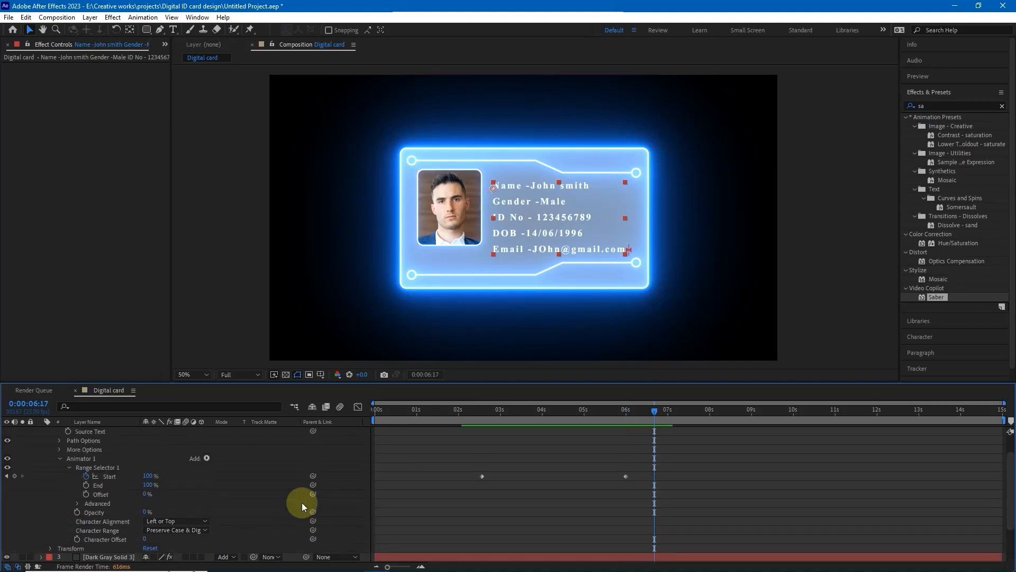
scroll(301, 502, down, 1)
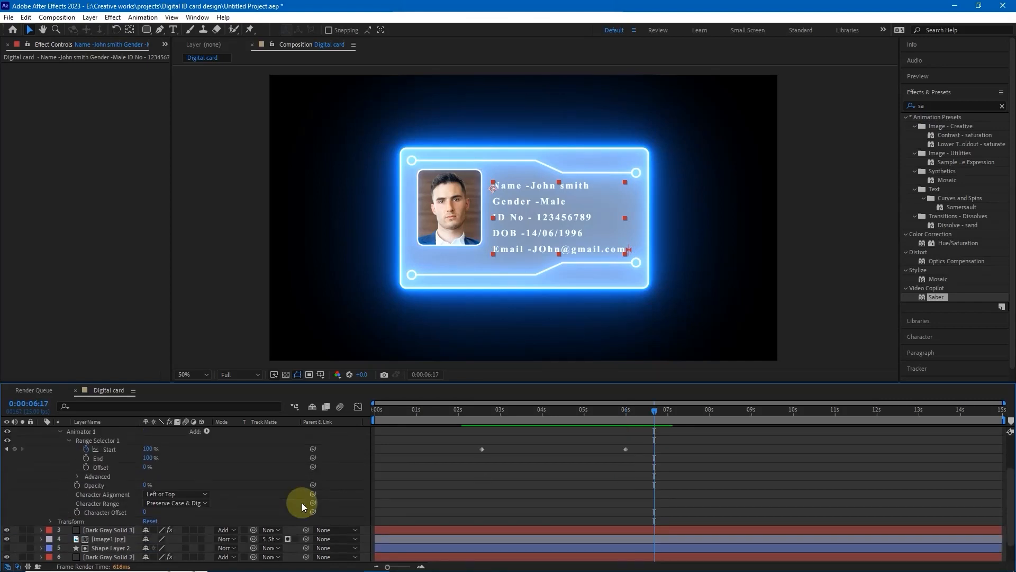
drag(478, 408, 481, 409)
key(space)
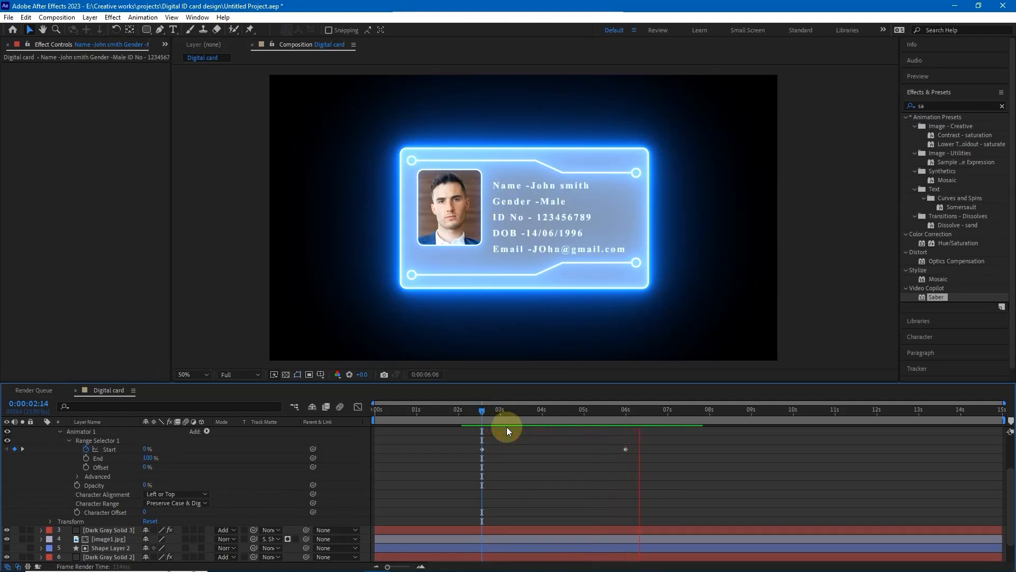
key(space)
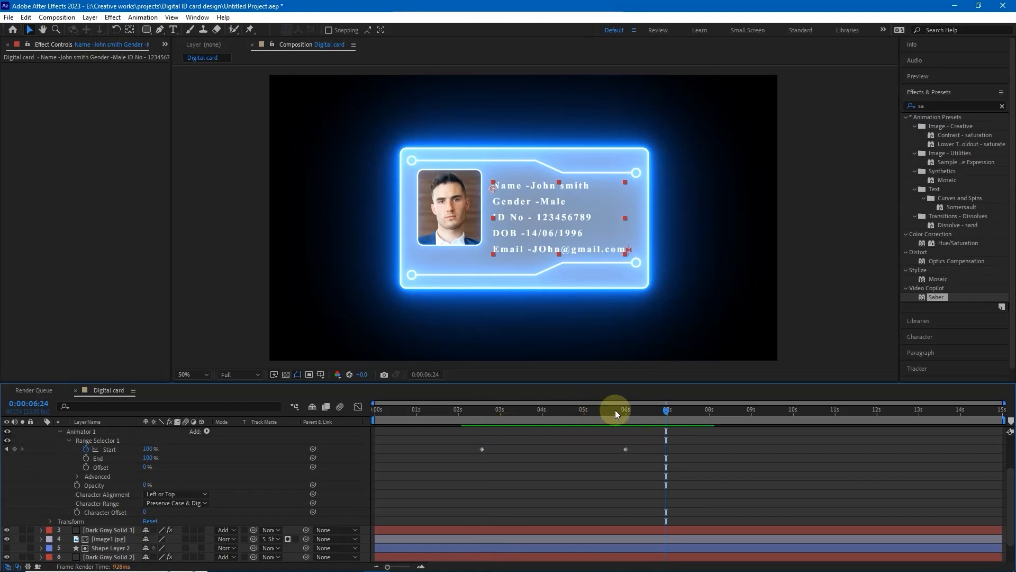
mouse_move(624, 448)
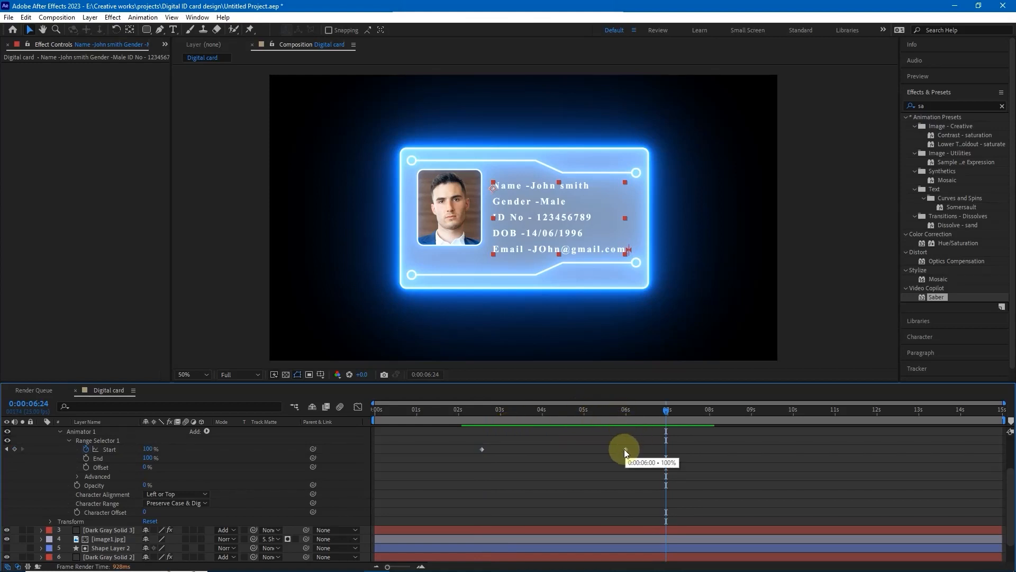
- Extend the cardholder text reveal by moving its last Range Selector Start keyframe to about 0:00:08:00, and play it back from 0:00:02:14
drag(625, 449, 710, 449)
drag(459, 405, 482, 411)
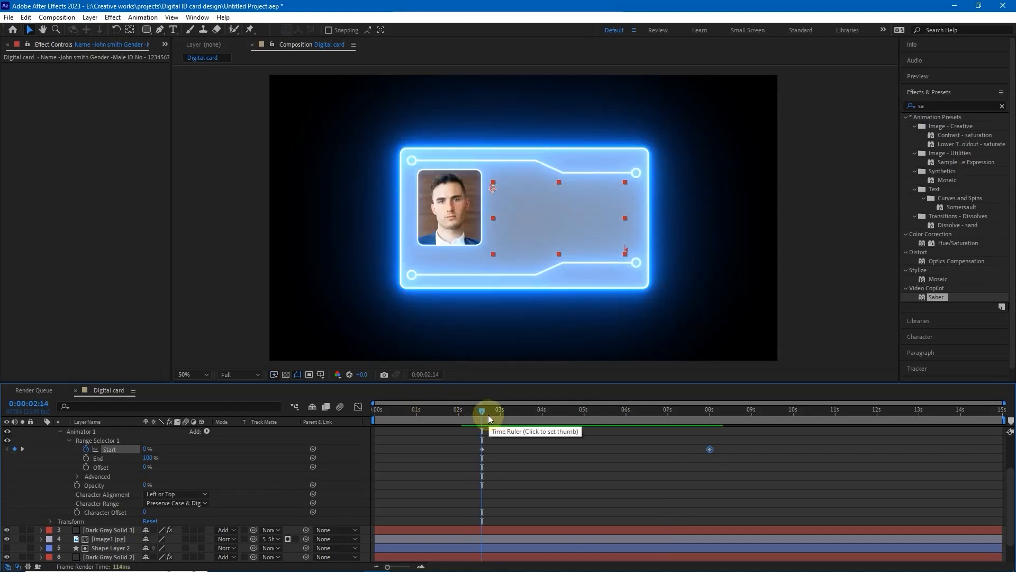
key(space)
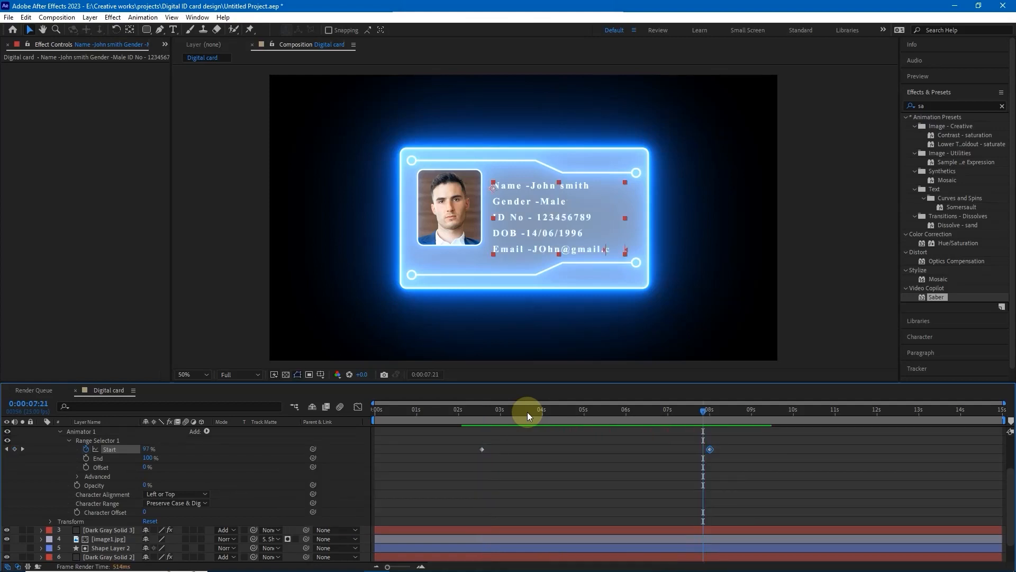
key(space)
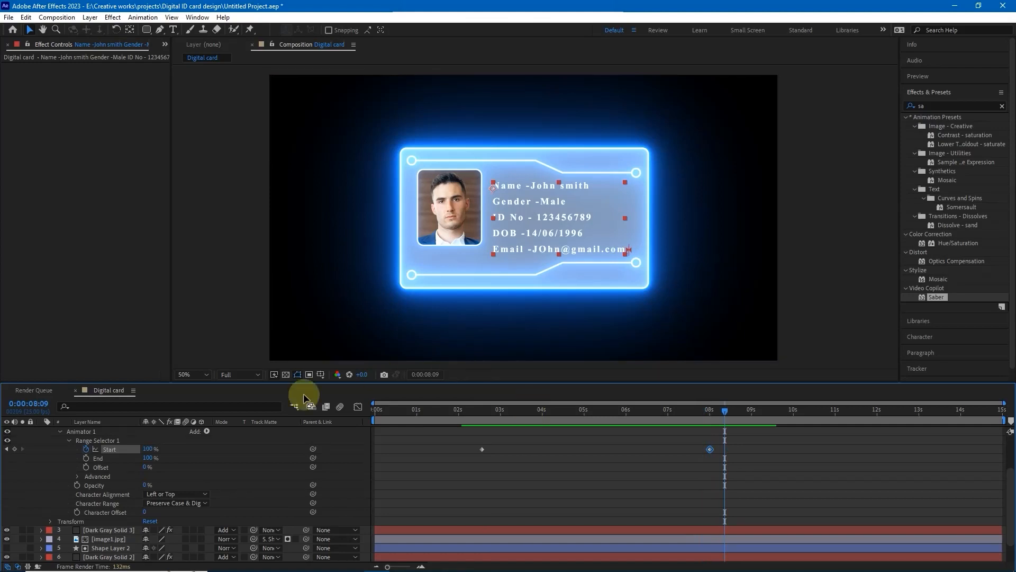
- Collapse and hide the original cardholder text layer, and preview the reveal of its Saber glow from around 0:00:02:14
scroll(58, 440, up, 3)
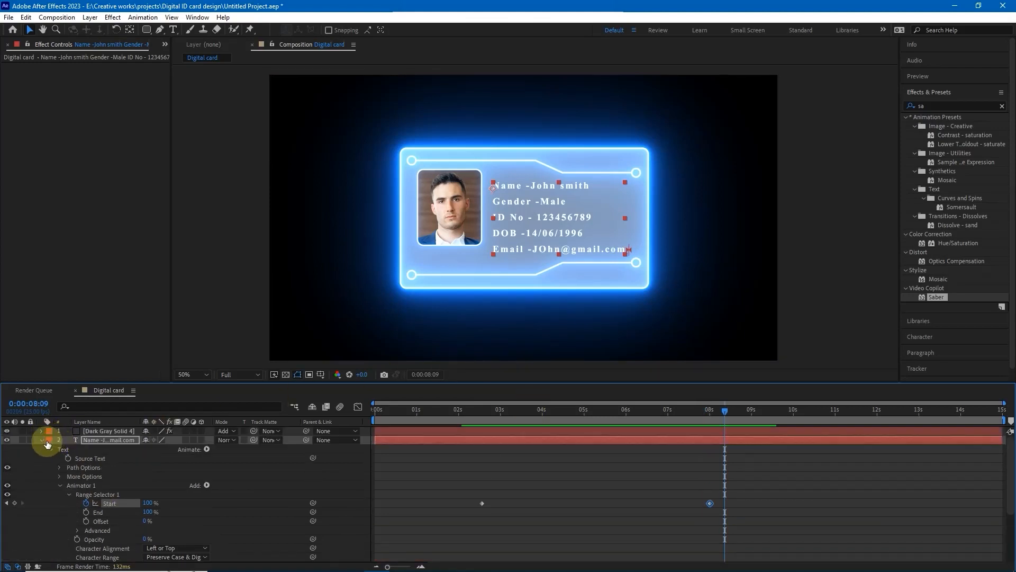
click(41, 440)
click(7, 440)
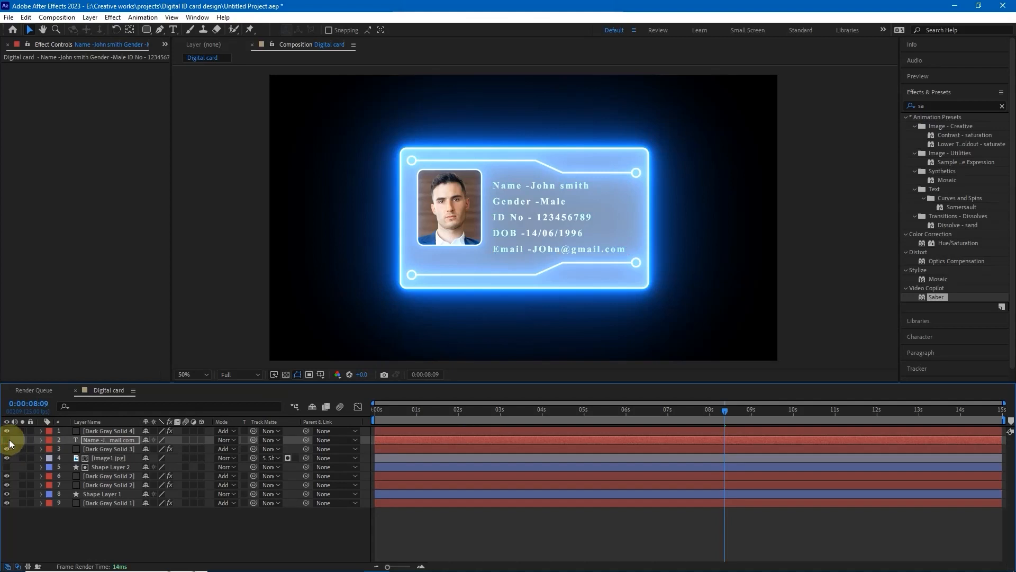
drag(453, 414, 488, 411)
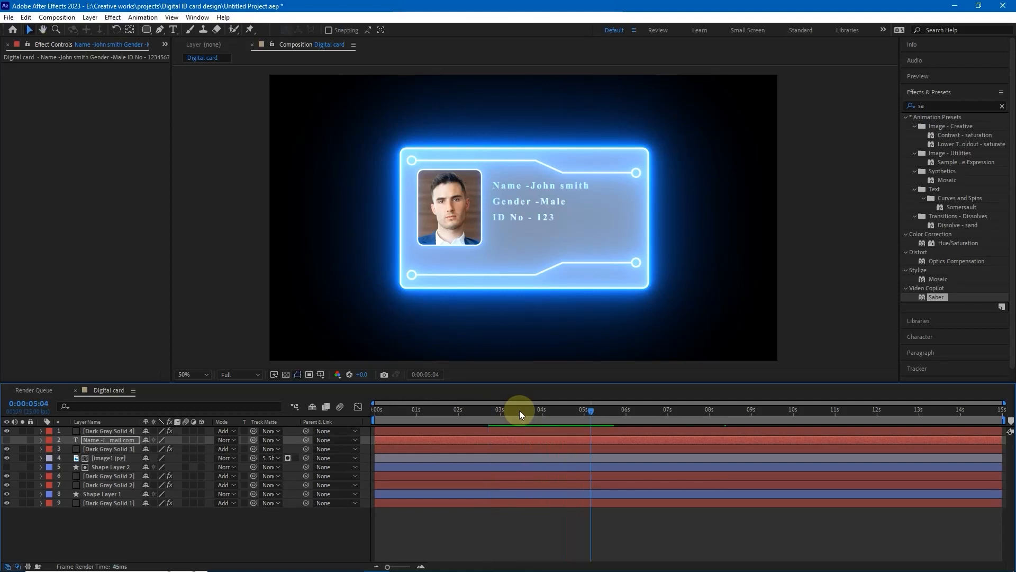
- Set the Saber Core Size on the text glow solid, Dark Gray Solid 4, to 3.00 and play back the thicker text reveal
click(114, 432)
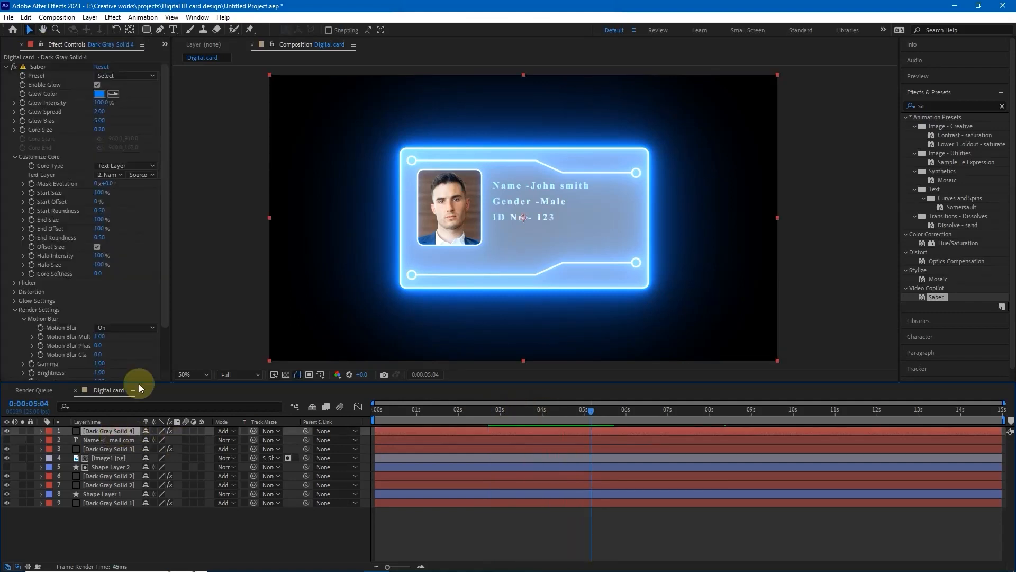
drag(99, 130, 112, 127)
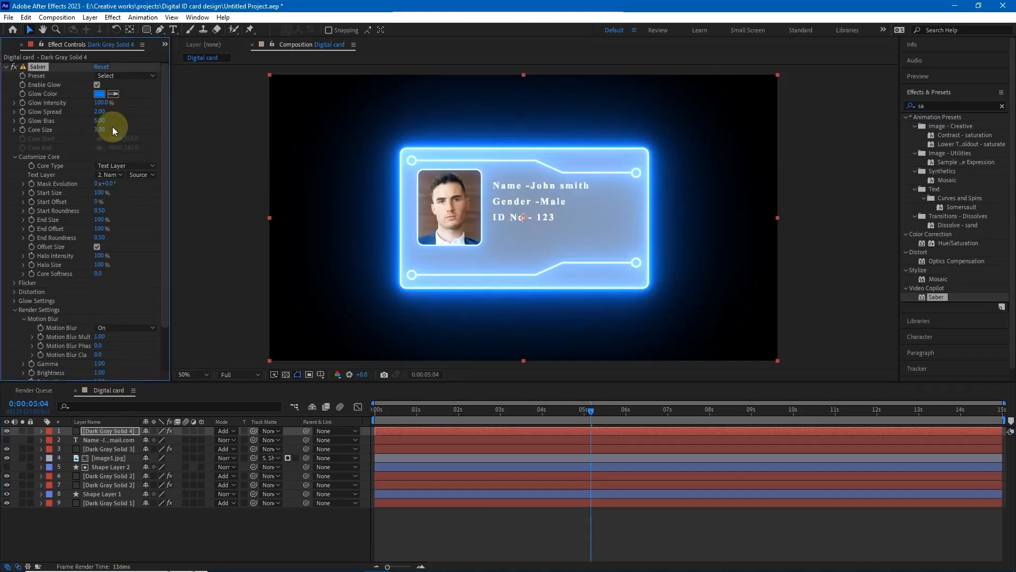
click(100, 129)
text(3)
key(Return)
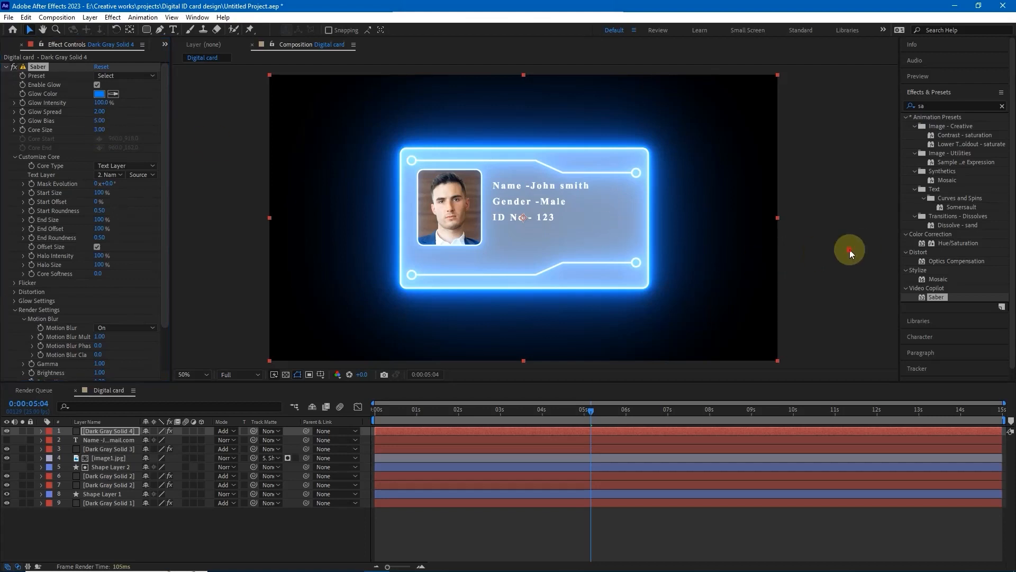
click(507, 408)
key(space)
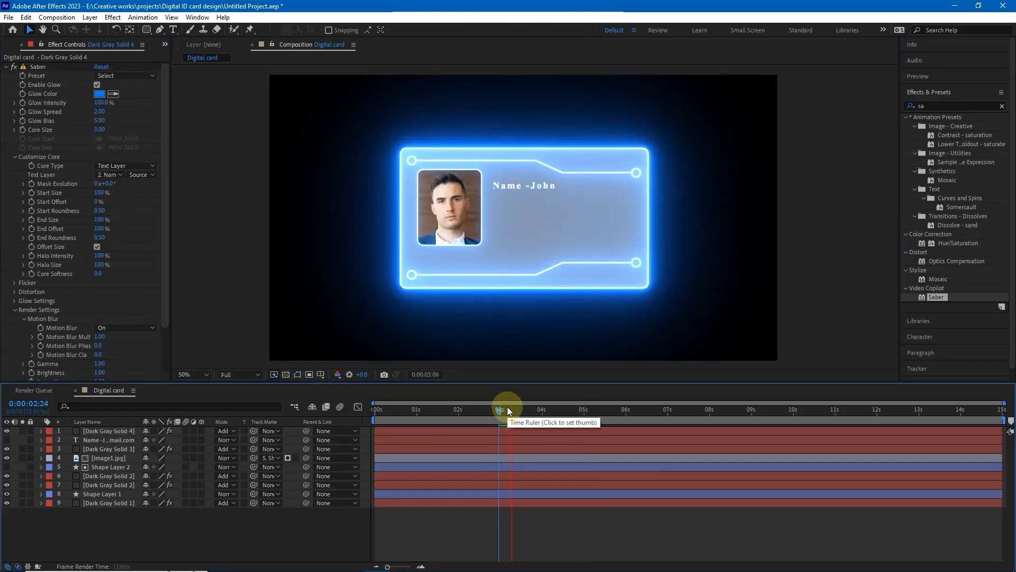
- Delay the cardholder text reveal by shifting both of its Start keyframes together so the first sits just after 0:00:04:00
drag(527, 411, 488, 411)
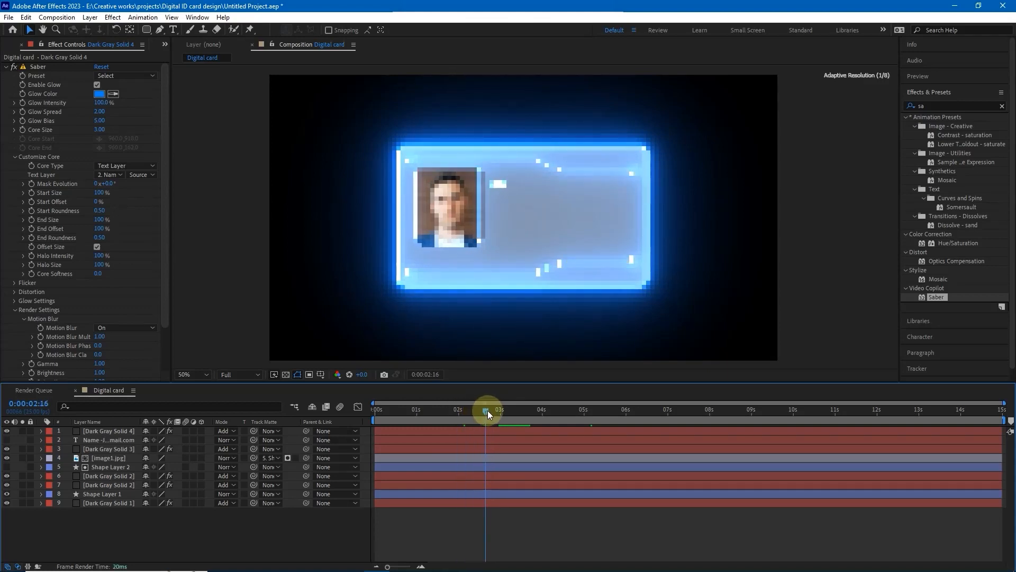
click(106, 439)
key(u)
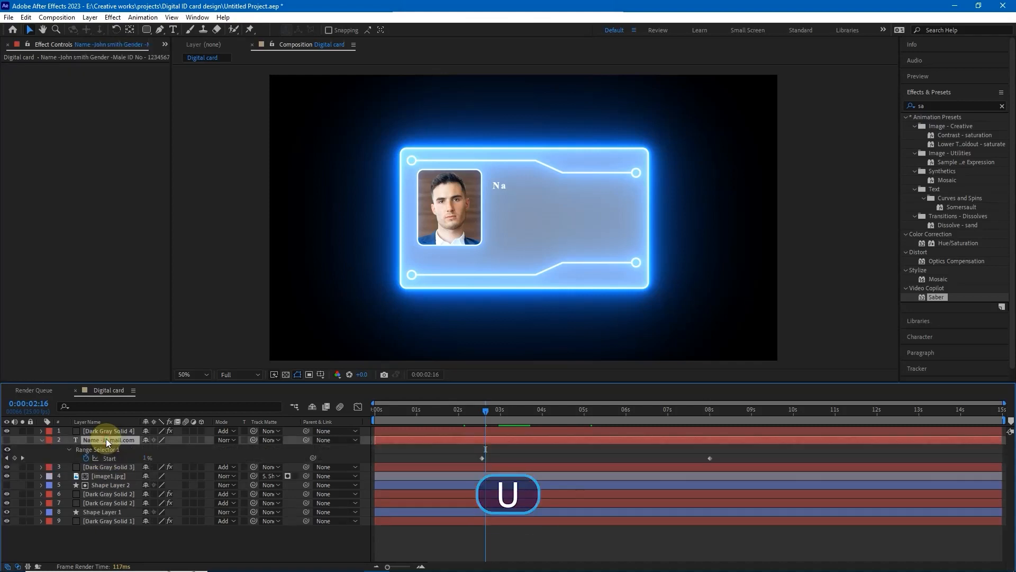
drag(474, 458, 744, 460)
drag(481, 458, 542, 456)
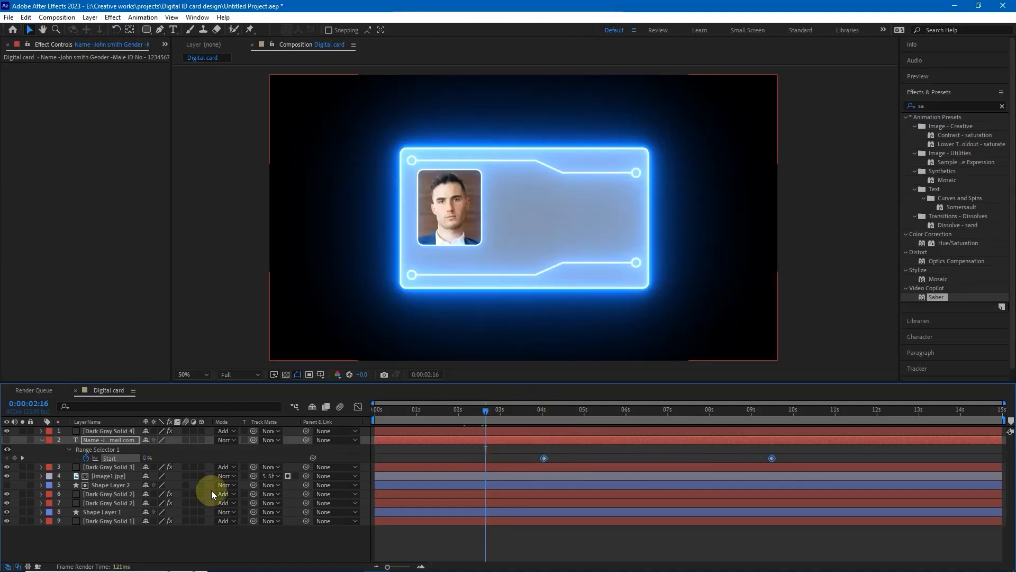
click(194, 544)
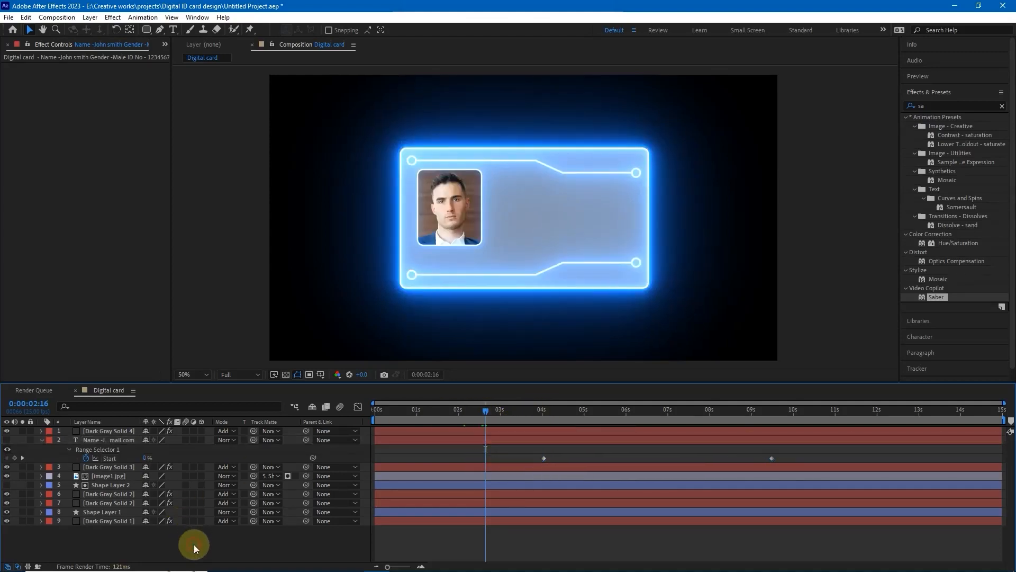
click(42, 440)
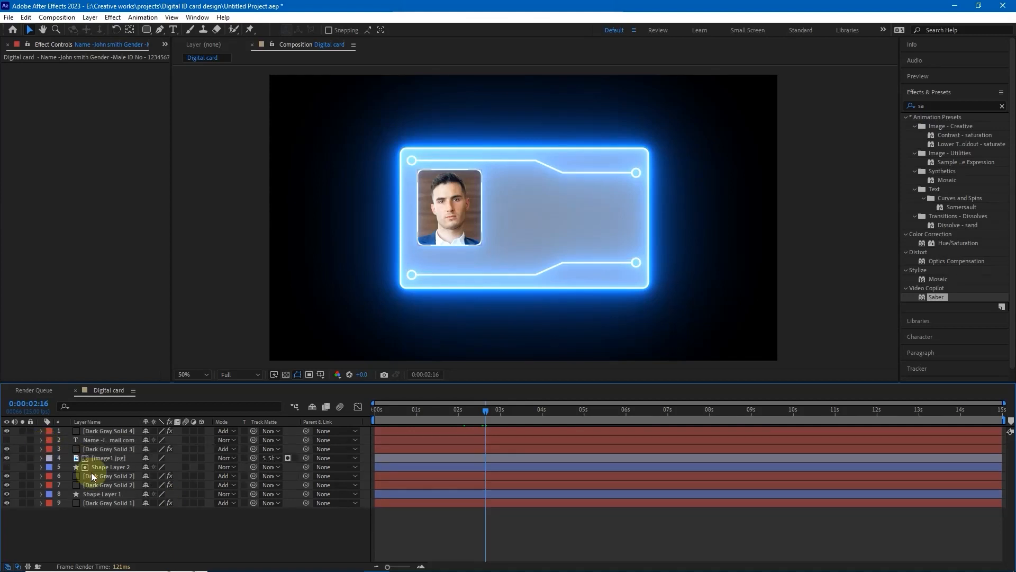
- Create a new shape layer and draw a white rounded rectangle under the cardholder photo as a signature box
right_click(217, 529)
mouse_move(273, 401)
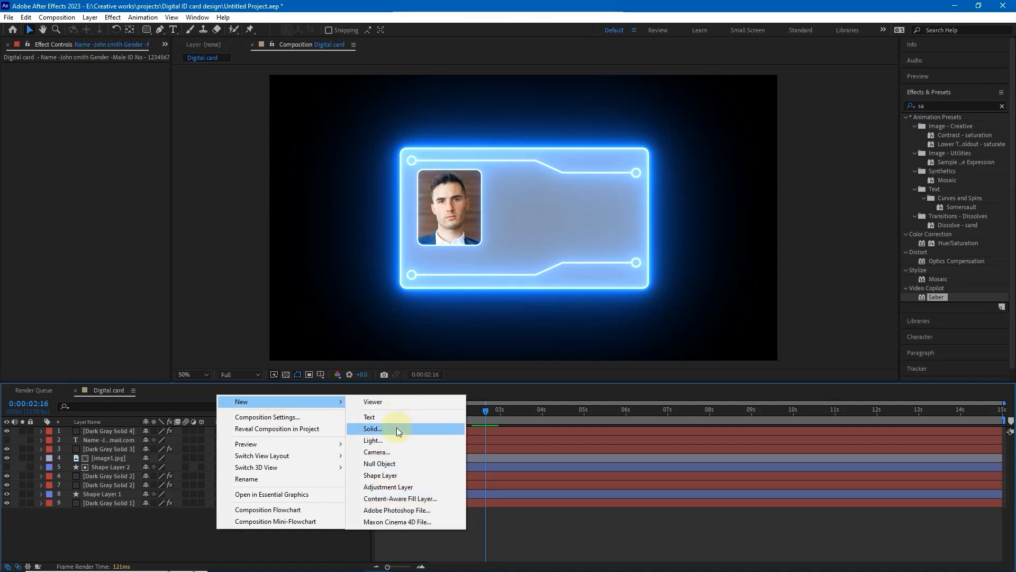
click(386, 475)
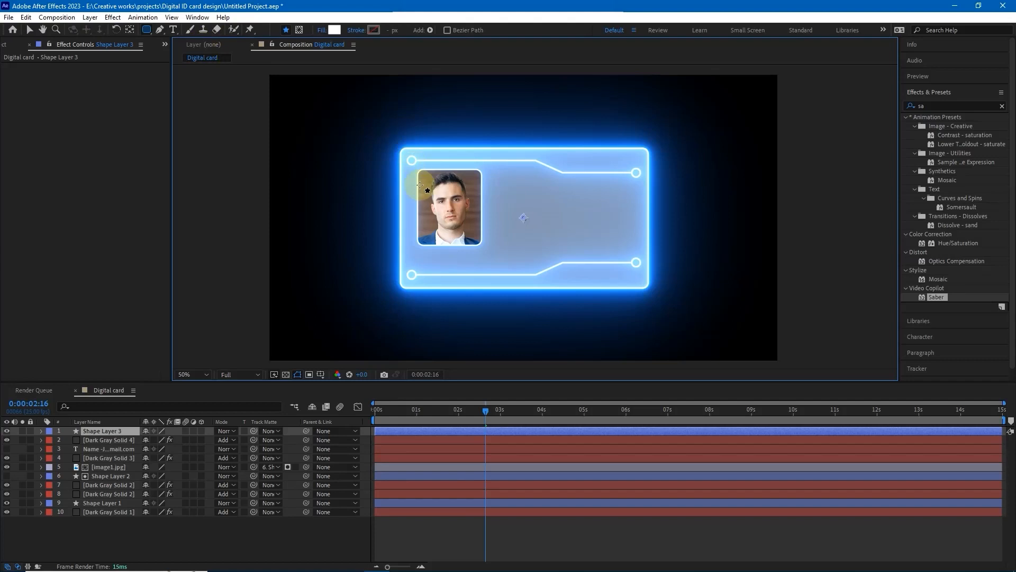
drag(418, 253, 481, 271)
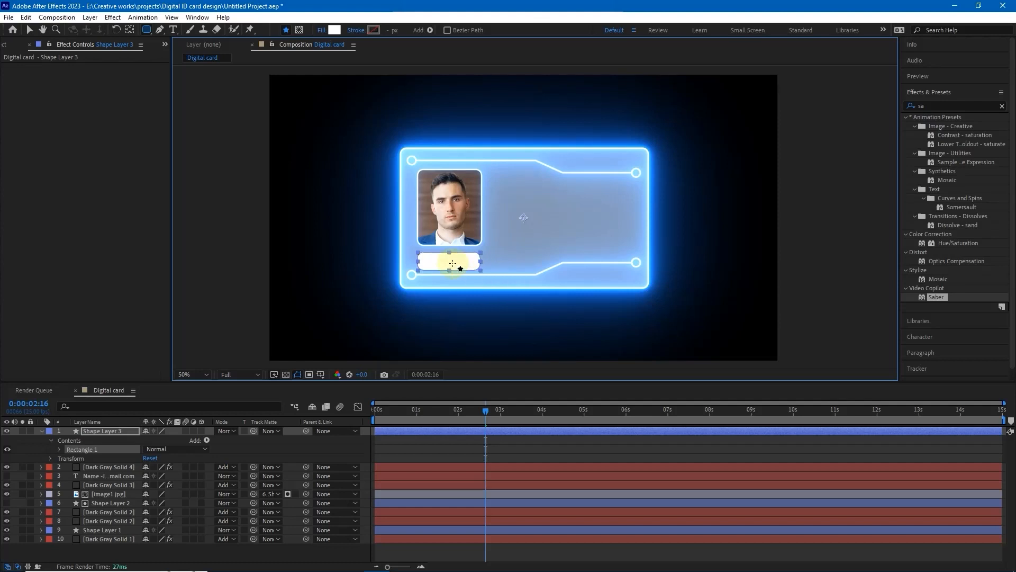
- Widen the white signature box to match the photo's width and nudge it into line just below the photo
scroll(454, 261, up, 2)
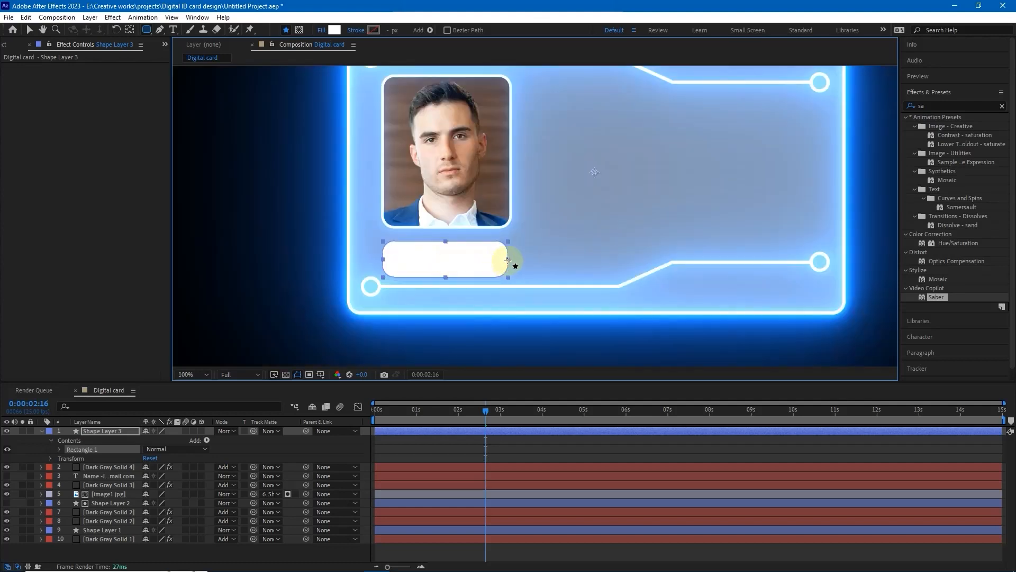
click(30, 30)
drag(503, 259, 510, 262)
key(Right)
key(Right)
key(Right)
key(Right)
drag(428, 252, 402, 294)
key(Up)
key(Up)
key(Up)
key(Up)
key(Up)
key(Up)
key(Up)
key(Up)
key(Up)
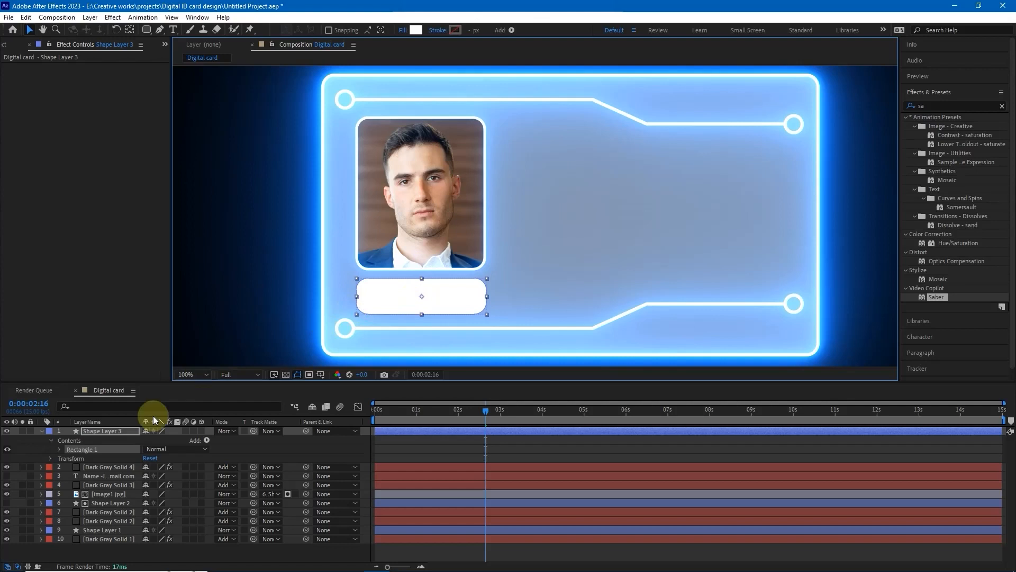
- Add the signature PNG from the project files to the composition as the top layer, above Shape Layer 3
click(167, 46)
click(190, 57)
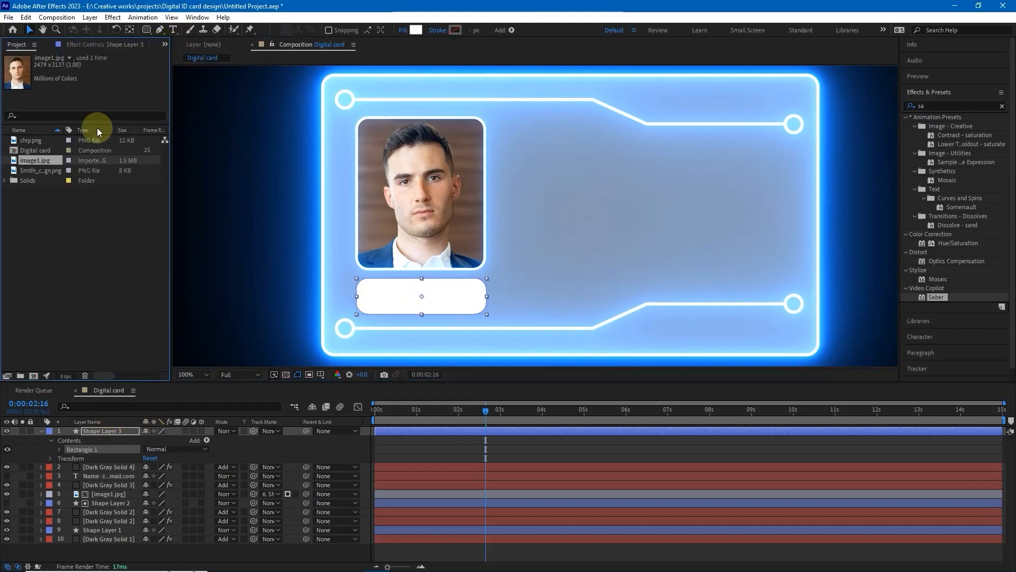
click(56, 194)
click(50, 170)
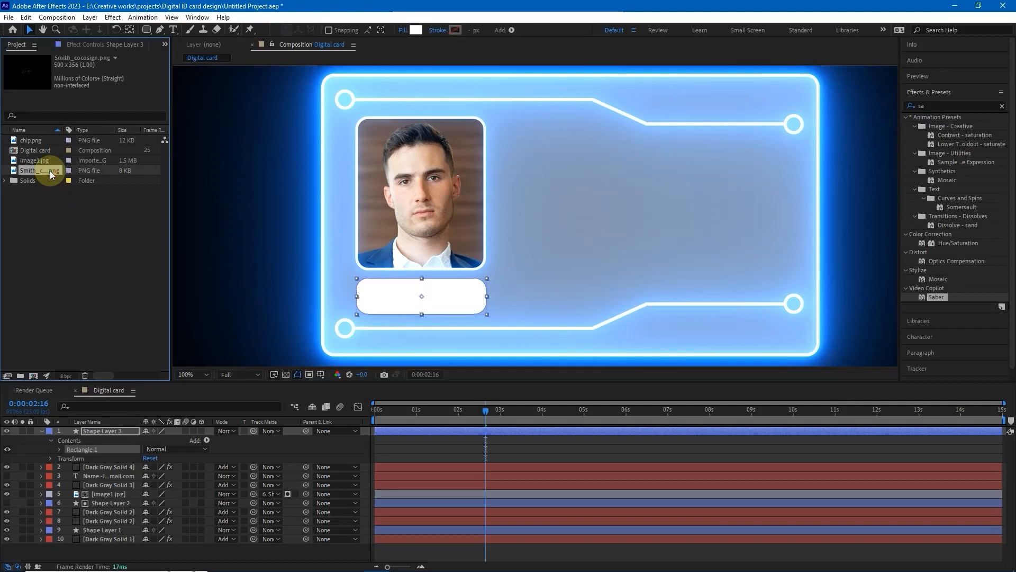
mouse_move(59, 303)
mouse_down()
mouse_move(80, 416)
mouse_move(94, 431)
mouse_up()
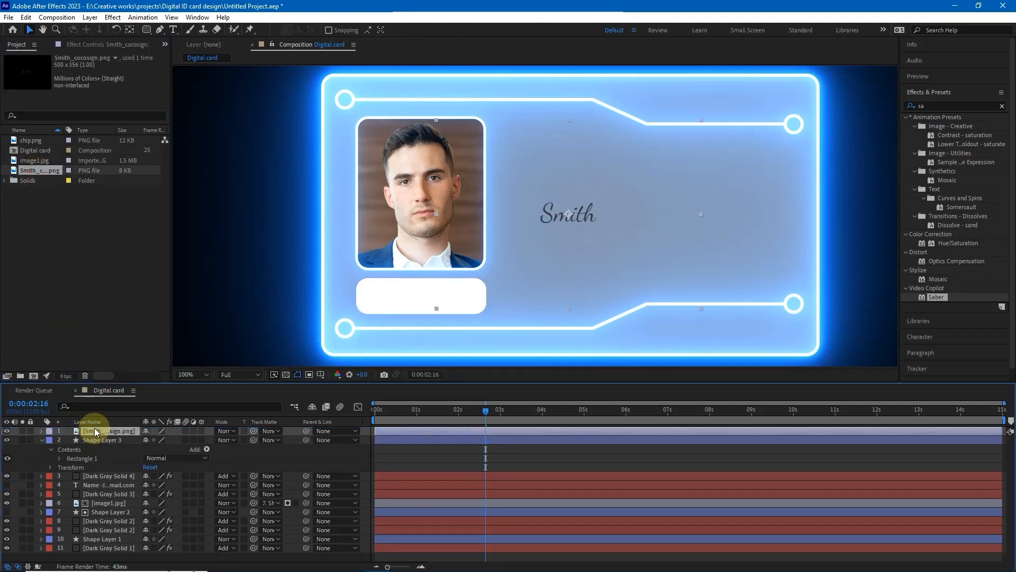
- Centre the signature image on the white box below the photo and scale it to 146%
mouse_move(586, 217)
mouse_down()
mouse_move(495, 245)
mouse_move(439, 302)
mouse_up()
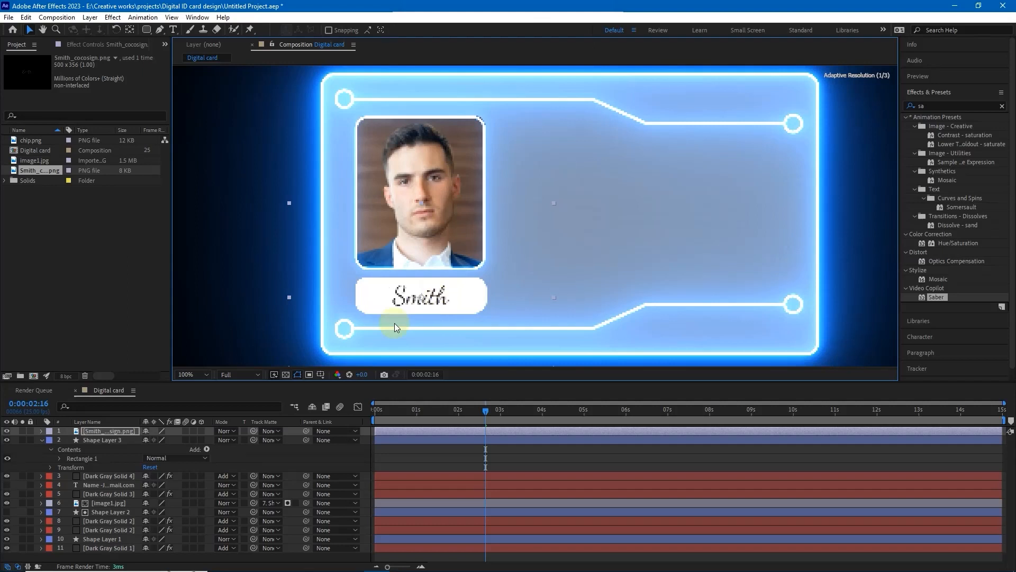
key(s)
drag(157, 439, 184, 439)
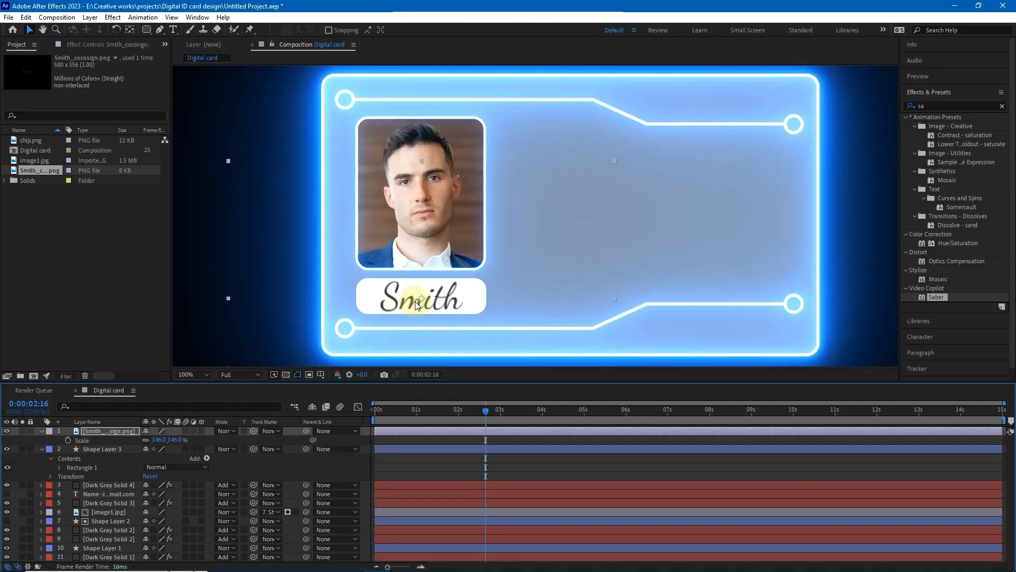
scroll(487, 233, down, 2)
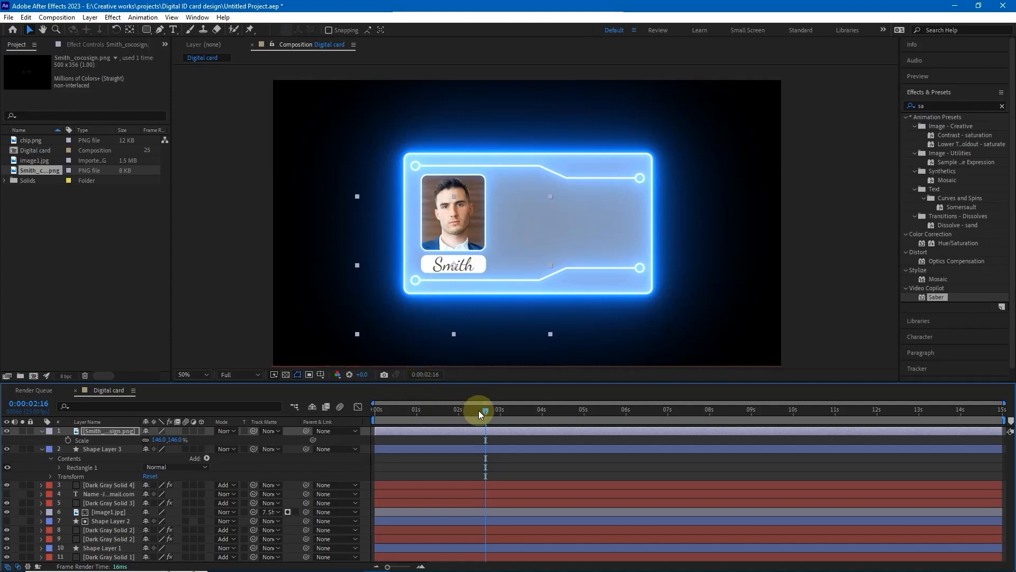
- Set the opacity of both the signature layer and the white box layer to 0% with the playhead at 0:00:02:13
mouse_move(481, 411)
mouse_down()
mouse_move(455, 413)
mouse_move(481, 411)
mouse_up()
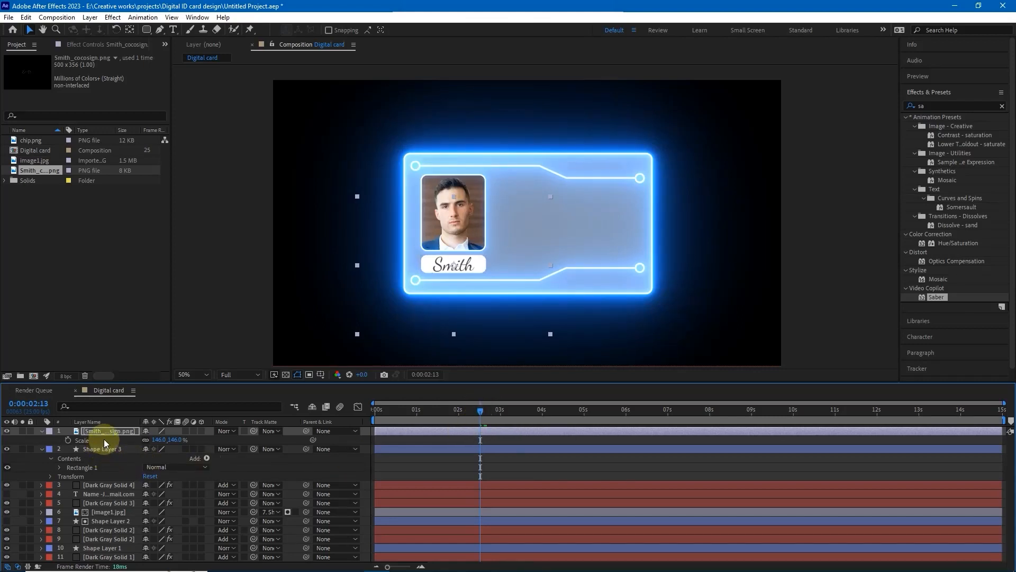
key(t)
drag(148, 440, 76, 441)
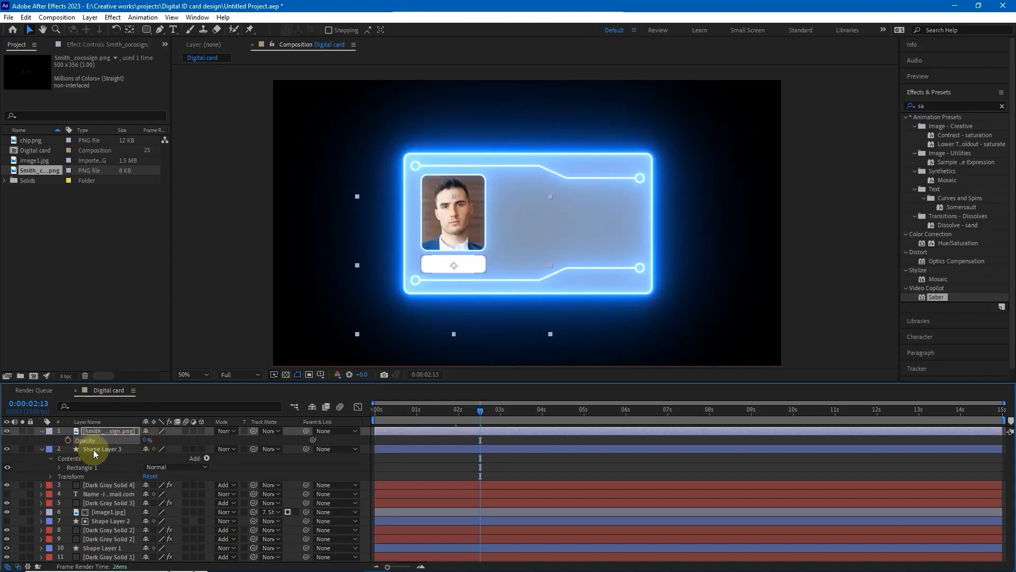
click(94, 449)
key(t)
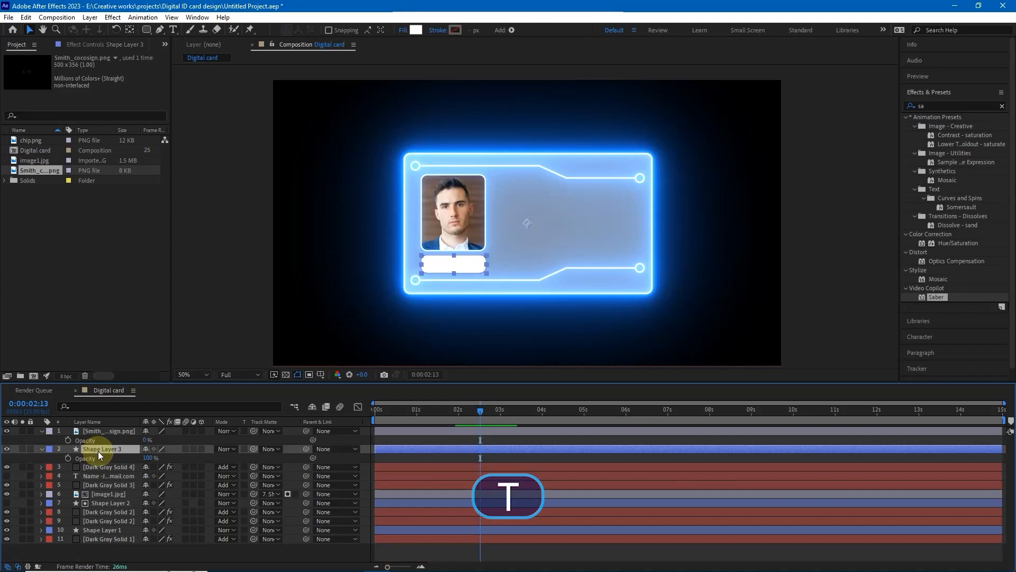
ctrl+click(113, 432)
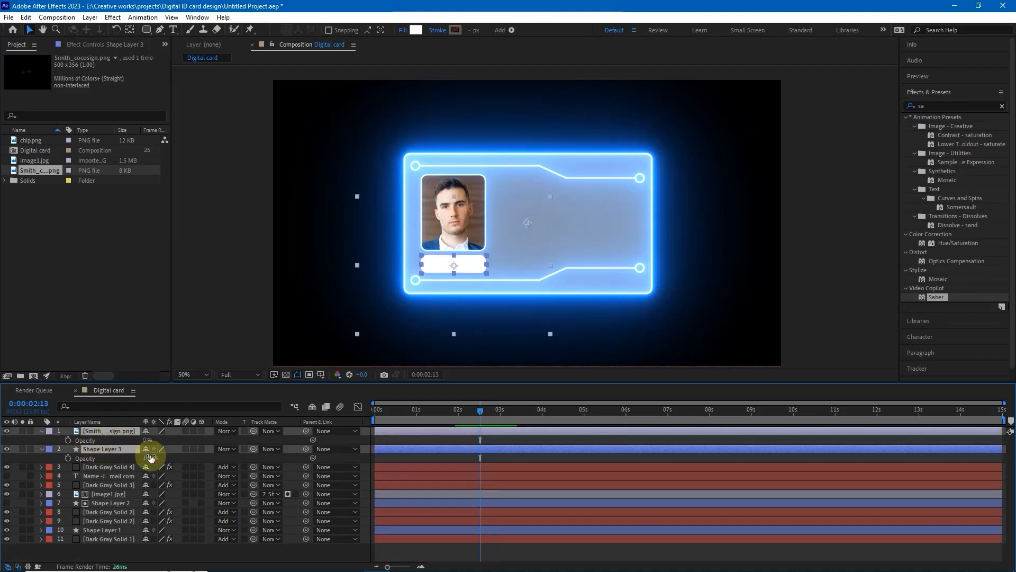
drag(149, 457, 97, 459)
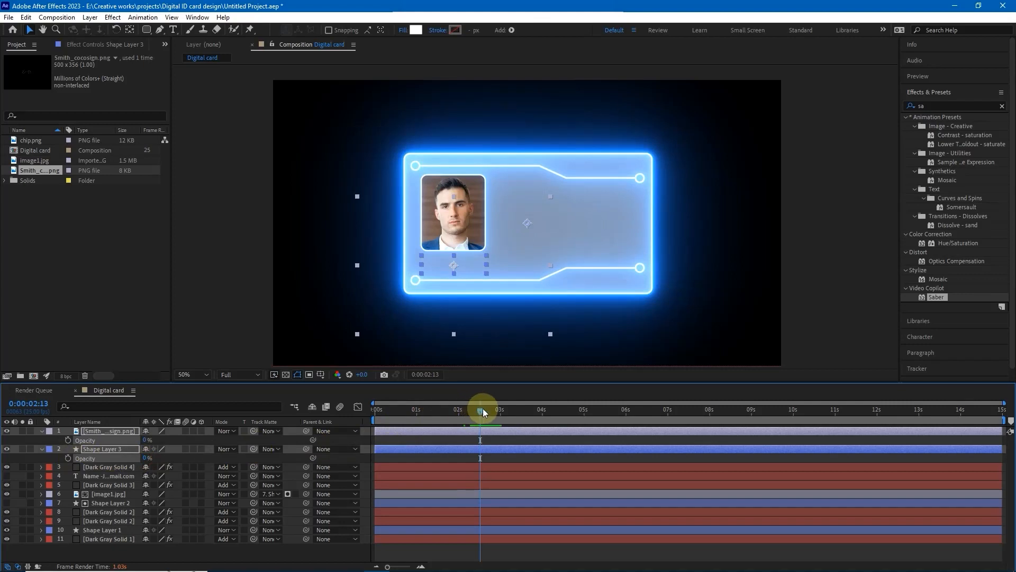
- Keyframe the opacity of the signature and its white box from 0% at 0:00:02:13 to 100% at about 0:00:04:00
click(68, 440)
click(68, 458)
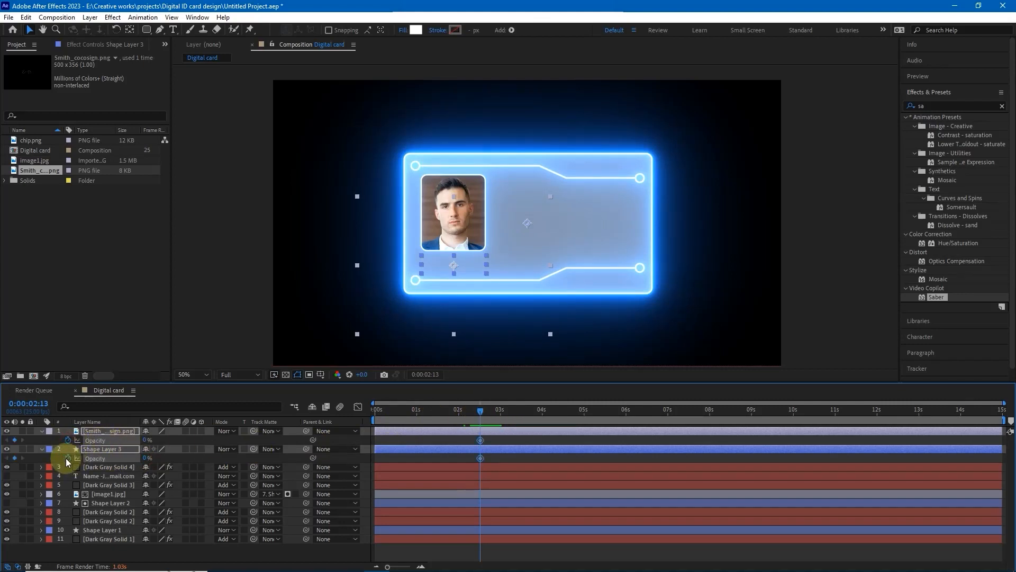
drag(482, 411, 542, 411)
drag(146, 440, 300, 440)
- Play back the signature and white box fade-in from 0:00:02:08 and check its timing
drag(523, 412, 471, 413)
key(space)
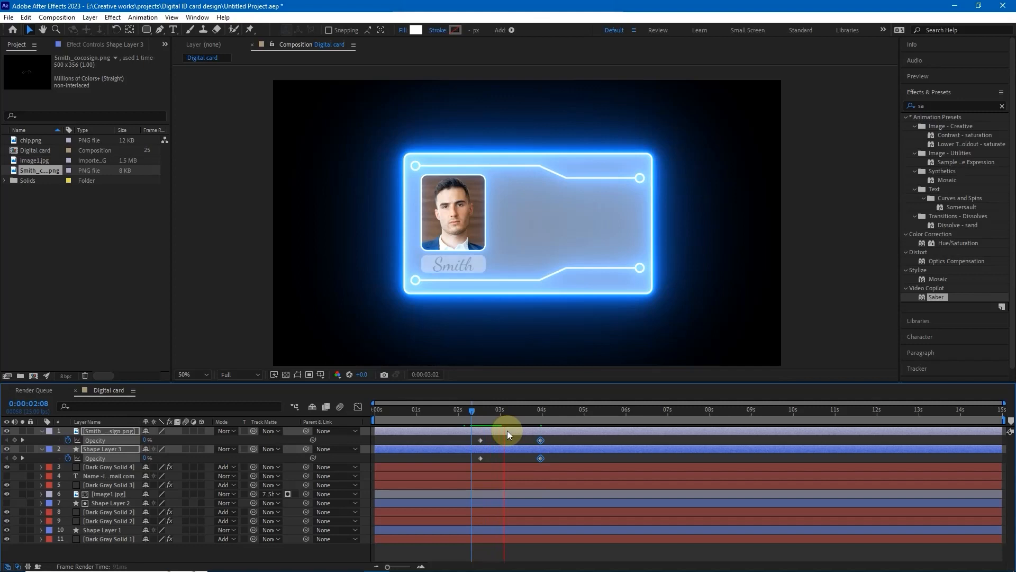
key(space)
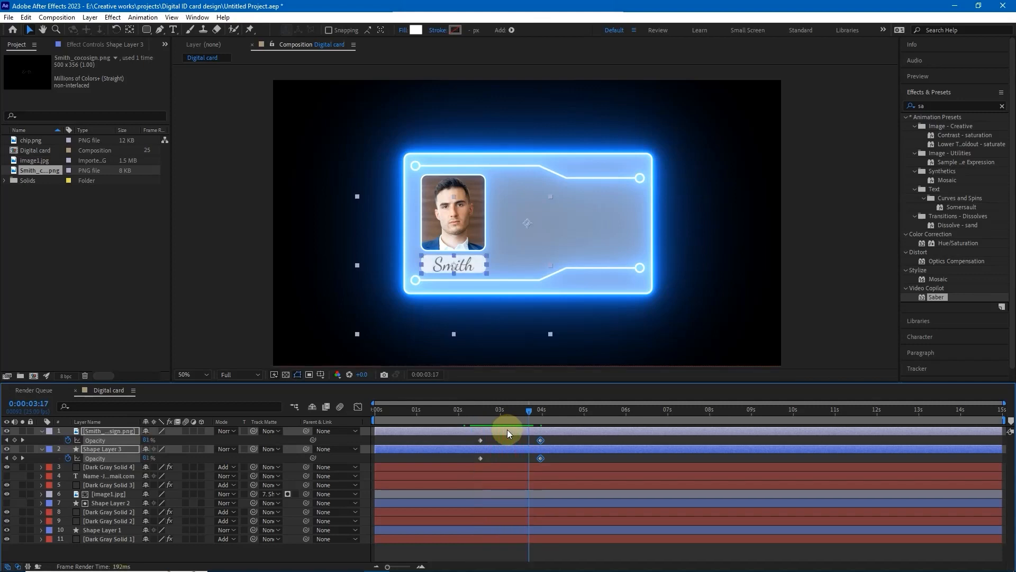
click(164, 330)
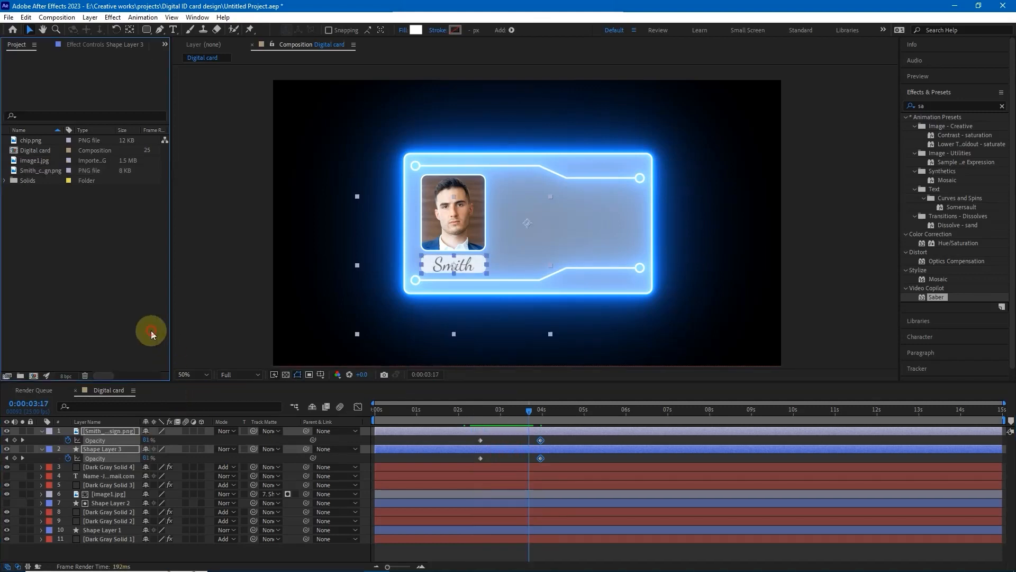
- Add chip.png as the top layer and position it inside the card's upper-right corner, beside the name line, checking against the revealed text
click(31, 141)
drag(30, 140, 86, 427)
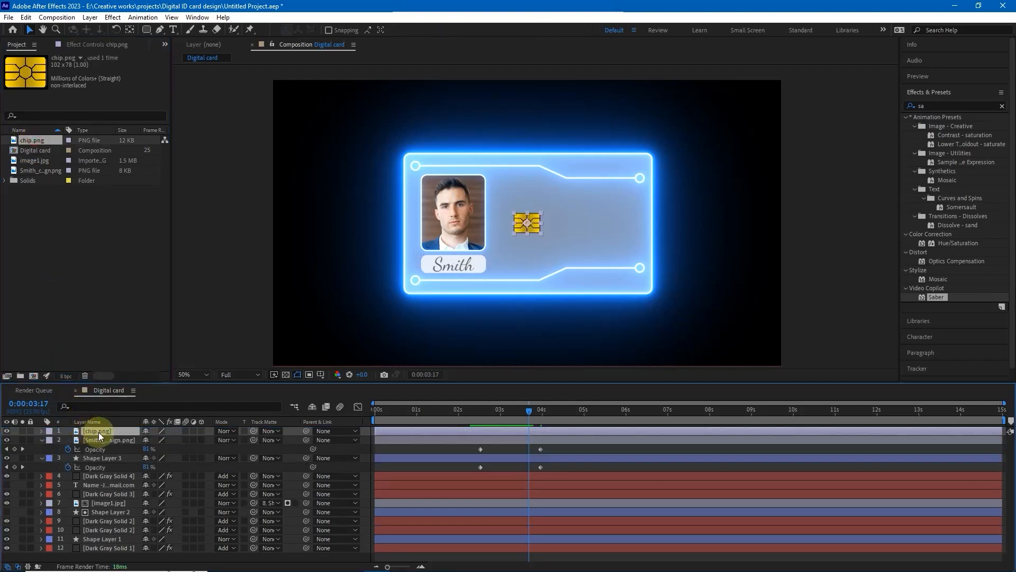
drag(535, 217, 634, 196)
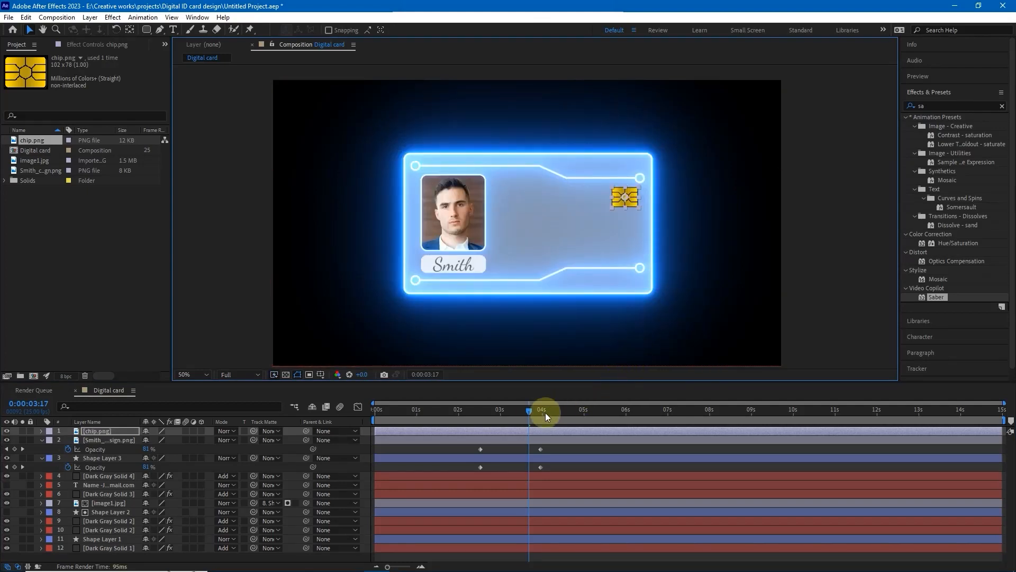
drag(531, 411, 772, 420)
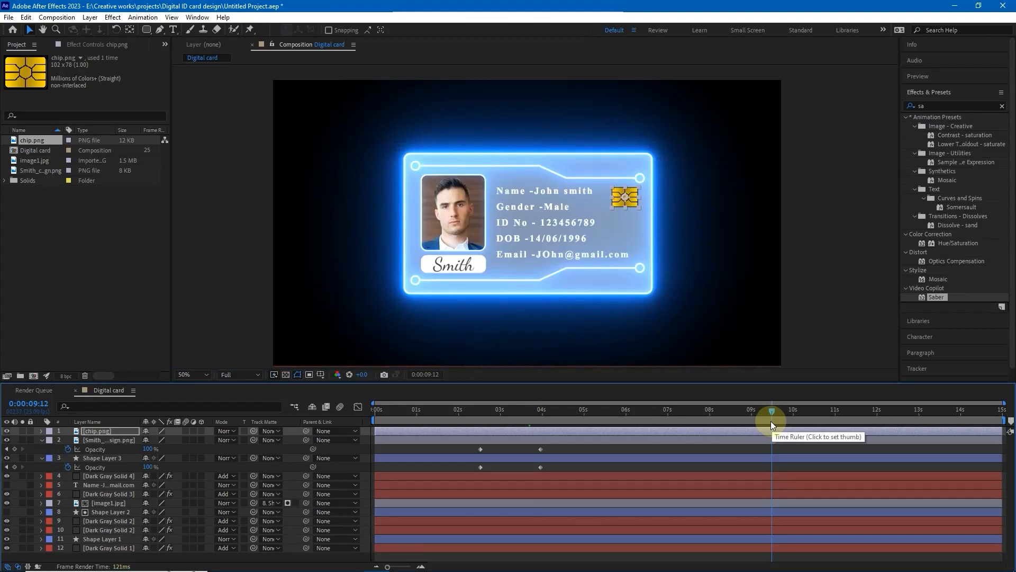
drag(628, 195, 625, 189)
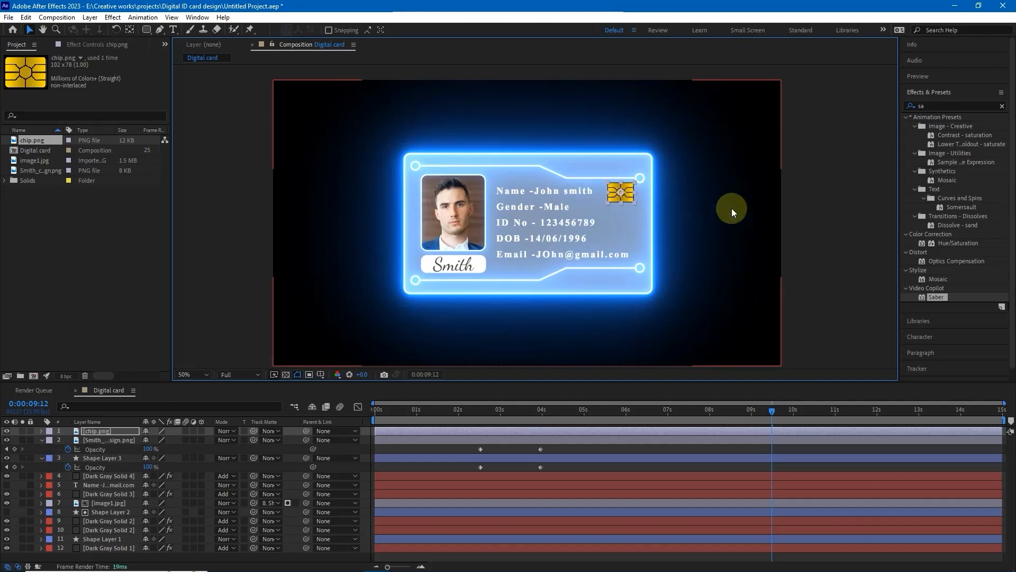
click(825, 182)
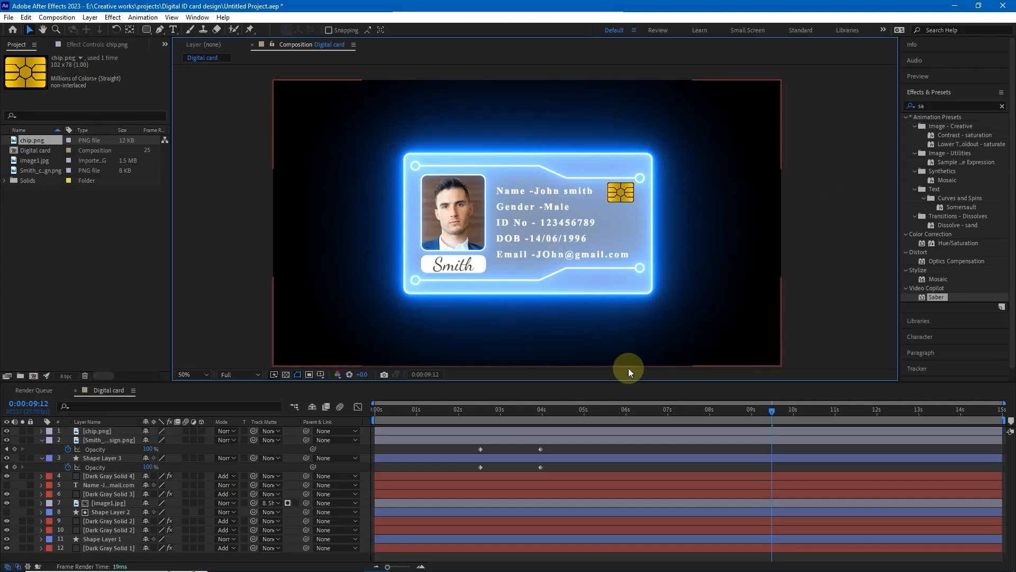
- Keyframe the chip layer's opacity from 0% at 0:00:02:13 to 100% at 0:00:03:24
drag(772, 412, 480, 417)
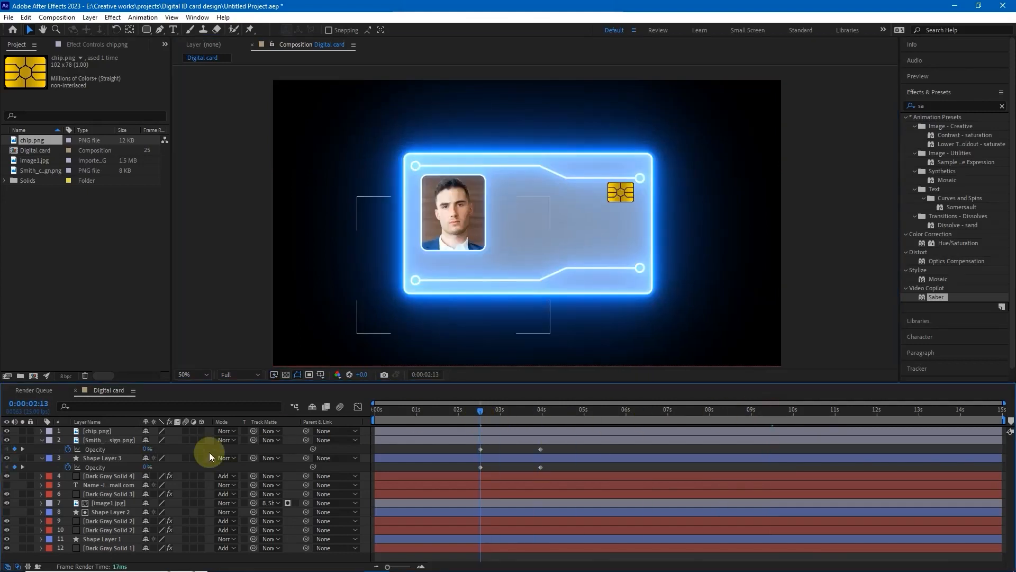
click(116, 429)
key(t)
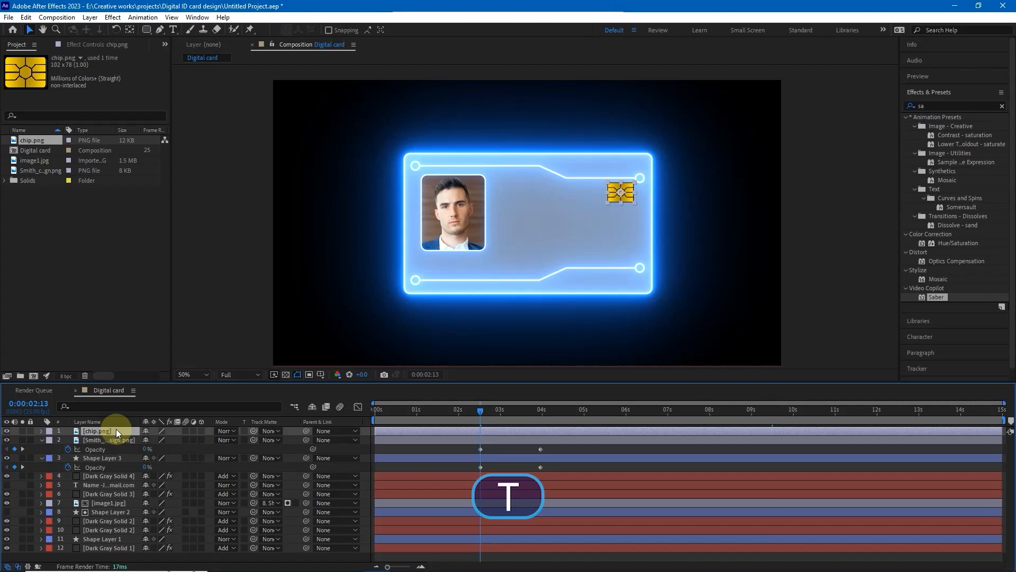
click(68, 440)
drag(149, 444, 73, 440)
click(543, 412)
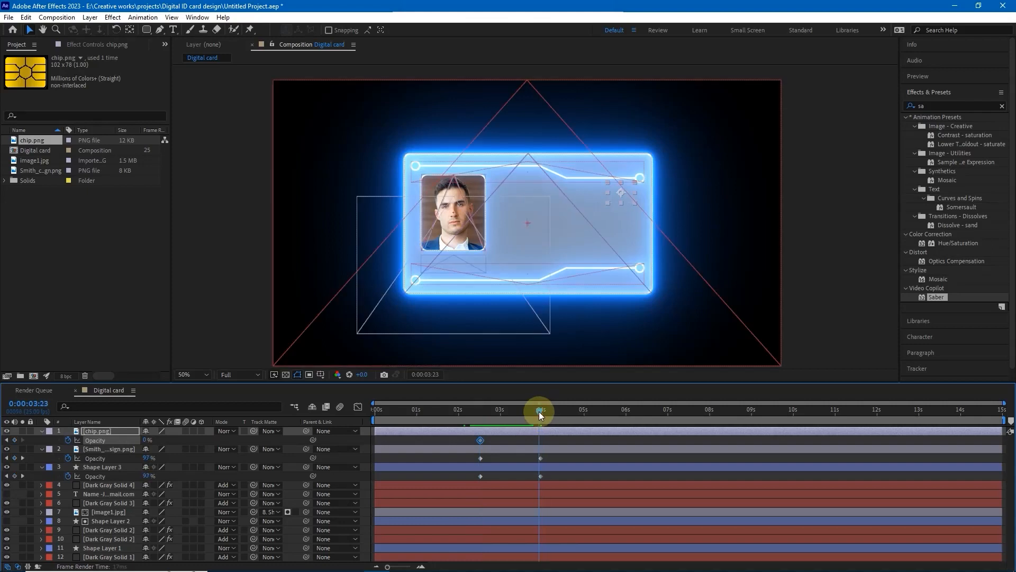
drag(542, 415, 541, 417)
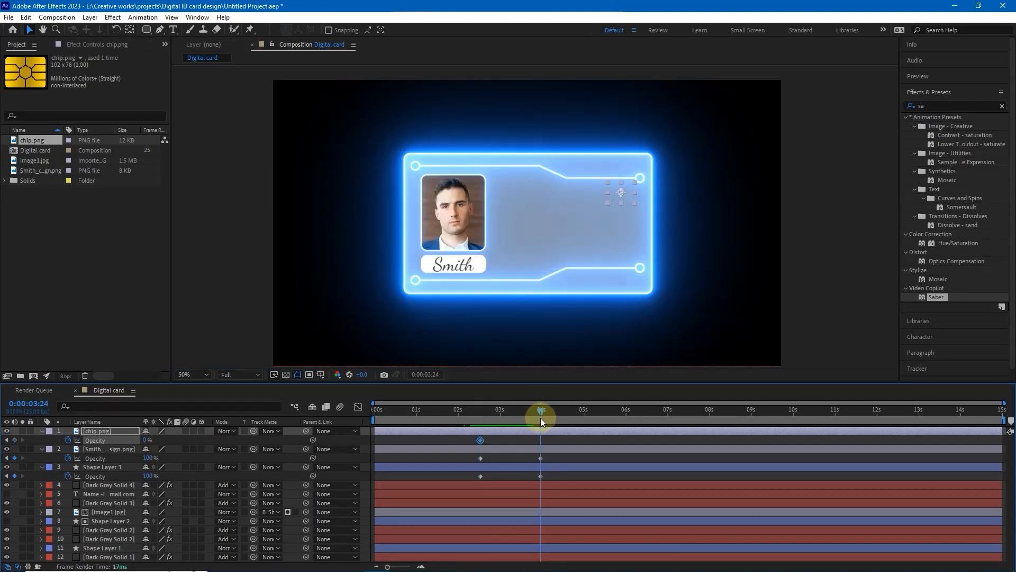
drag(141, 437, 330, 427)
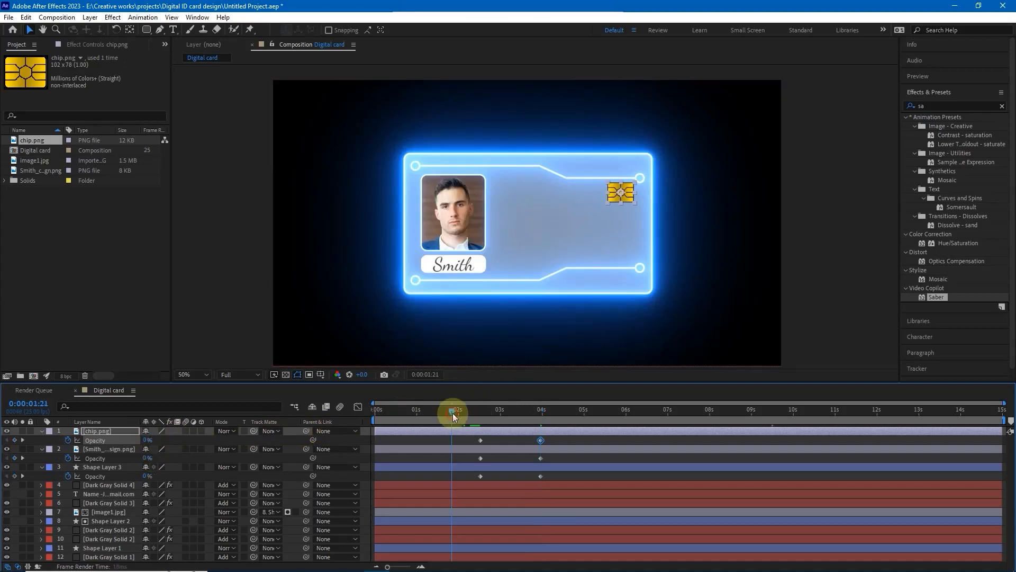
- Play back the card animation from the start to check the chip's fade-in
click(377, 411)
key(space)
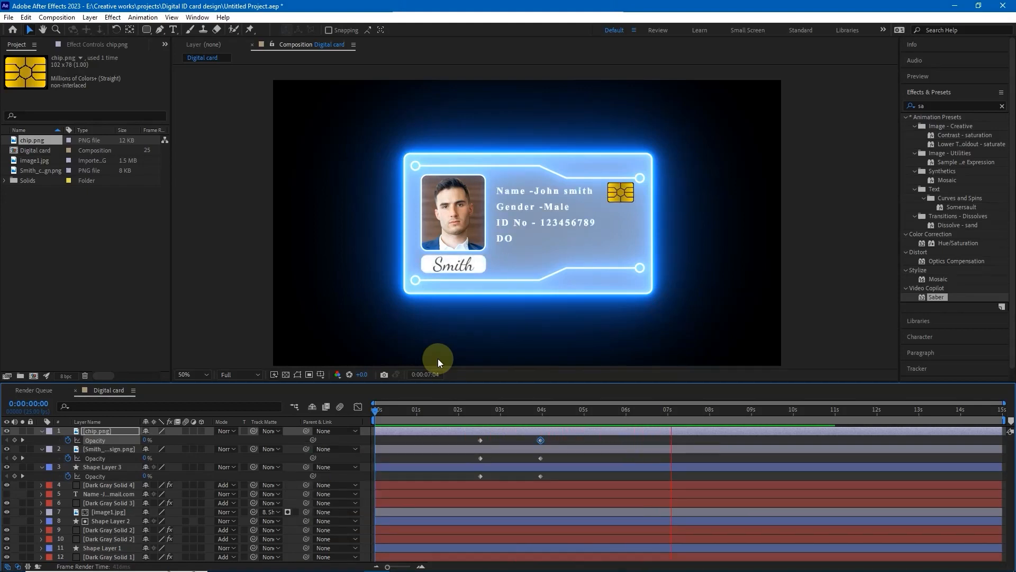
key(space)
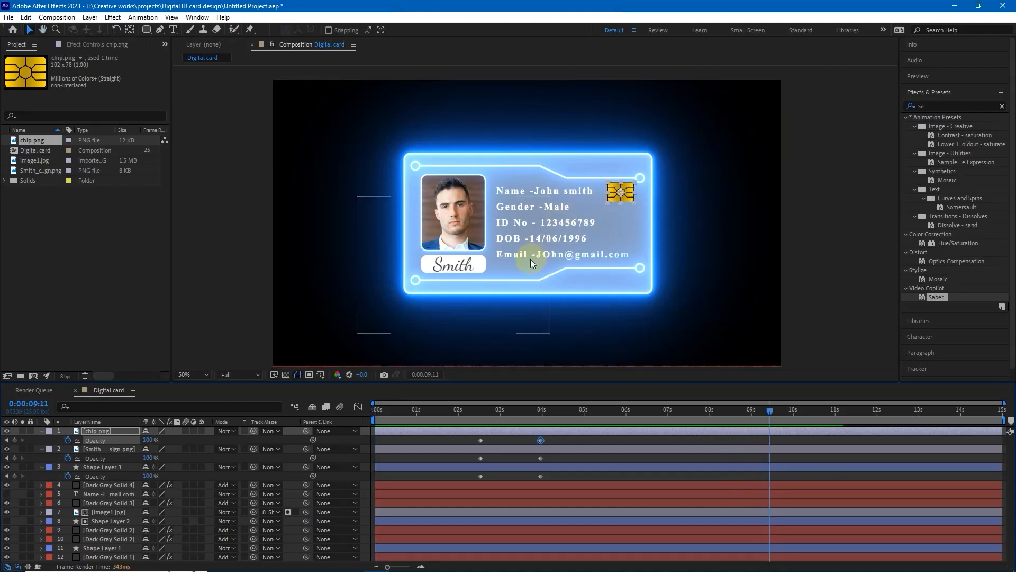
- Collapse the chip, signature and white box layers' properties and turn on the visibility of the card's text layer
click(41, 431)
click(41, 440)
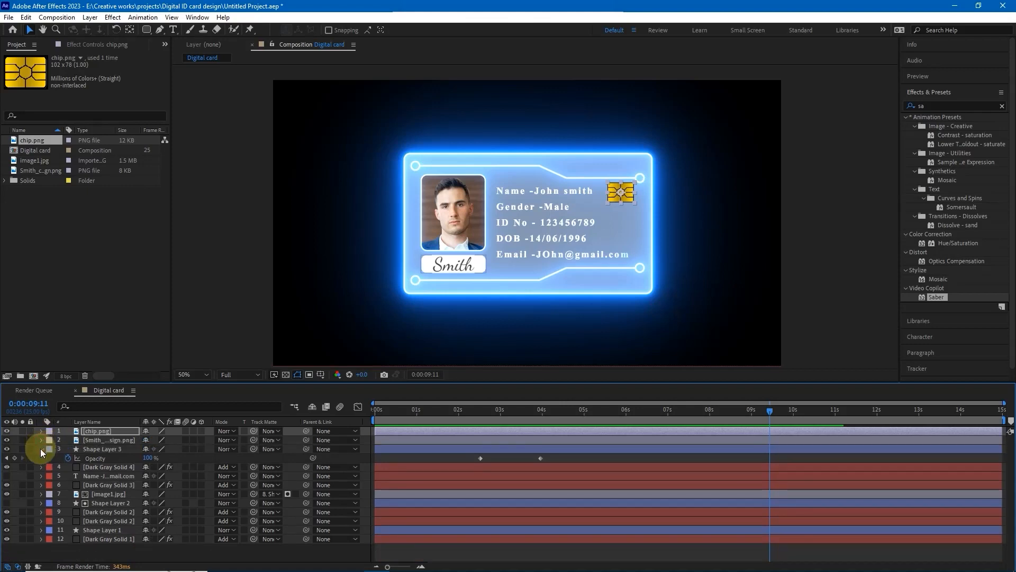
click(41, 449)
click(95, 467)
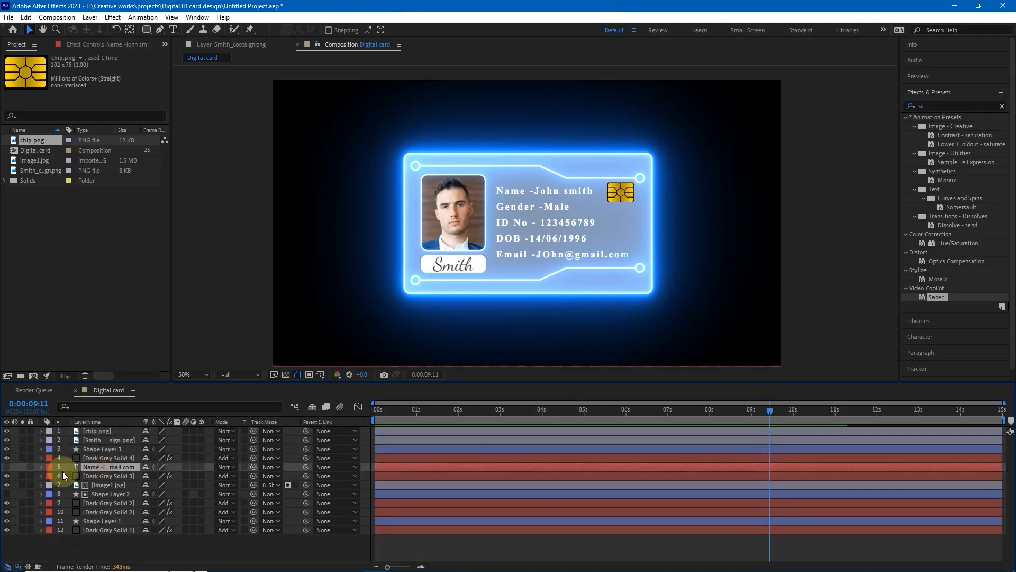
click(8, 467)
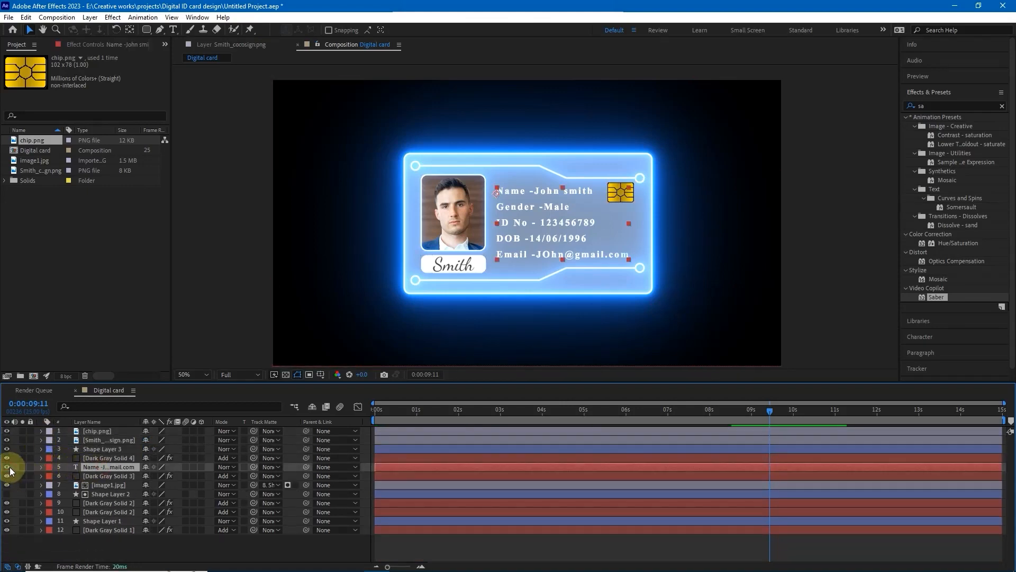
- Add spaces after the Name, ID No, DOB and Email labels so their hyphens line up with the Gender line's hyphen
double_click(525, 207)
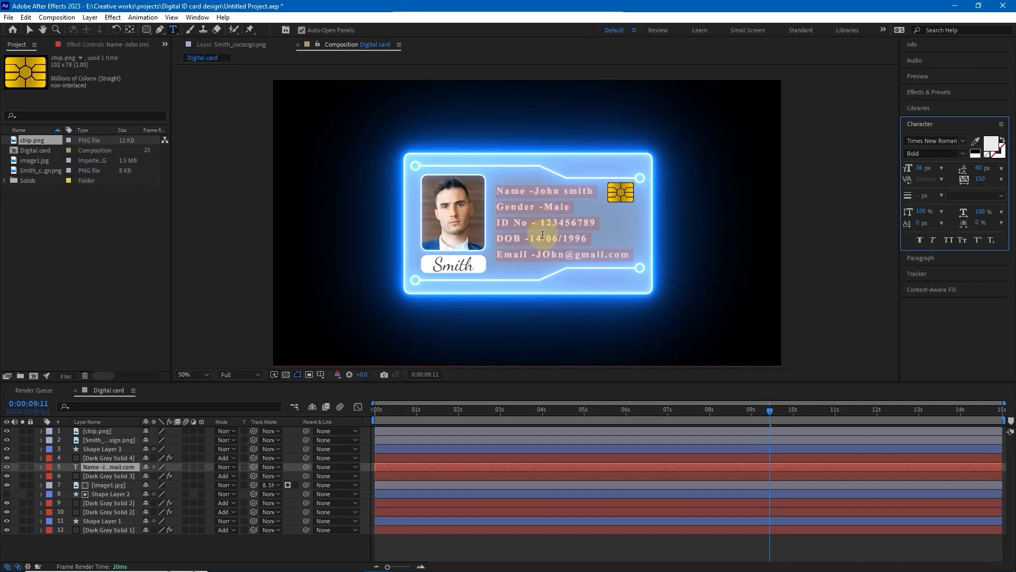
click(541, 207)
key(BackSpace)
click(531, 191)
click(531, 223)
click(530, 256)
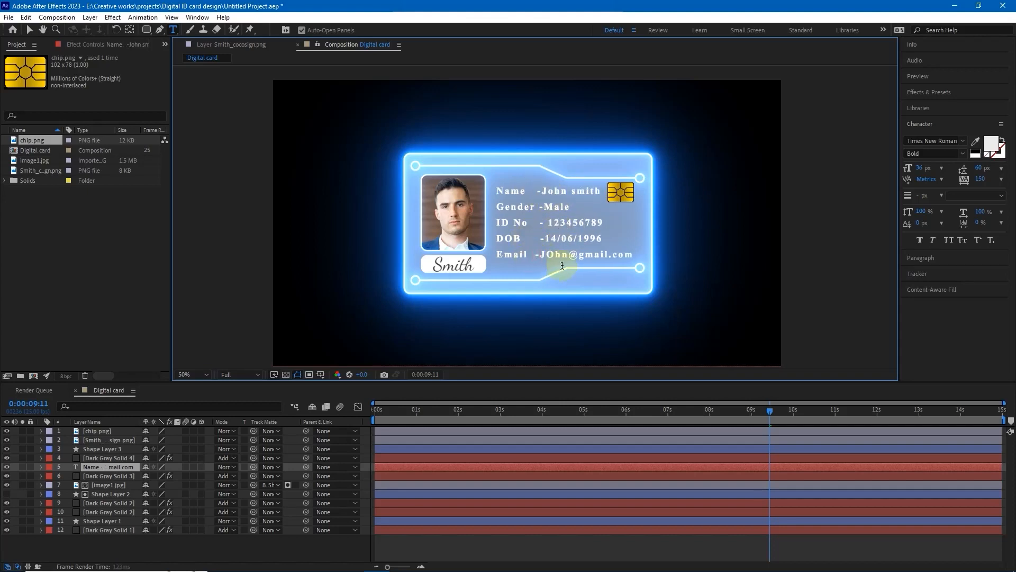
click(539, 223)
key(BackSpace)
click(538, 192)
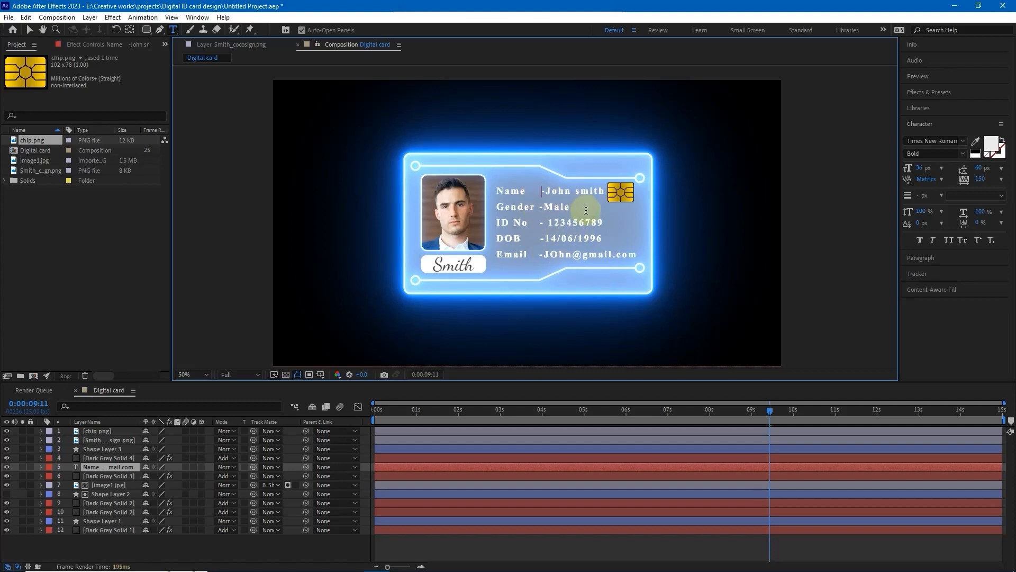
- Insert a space after the hyphen in the Name, Gender, DOB and Email lines to align all the values
click(551, 194)
key(Left)
click(547, 208)
click(547, 235)
click(542, 253)
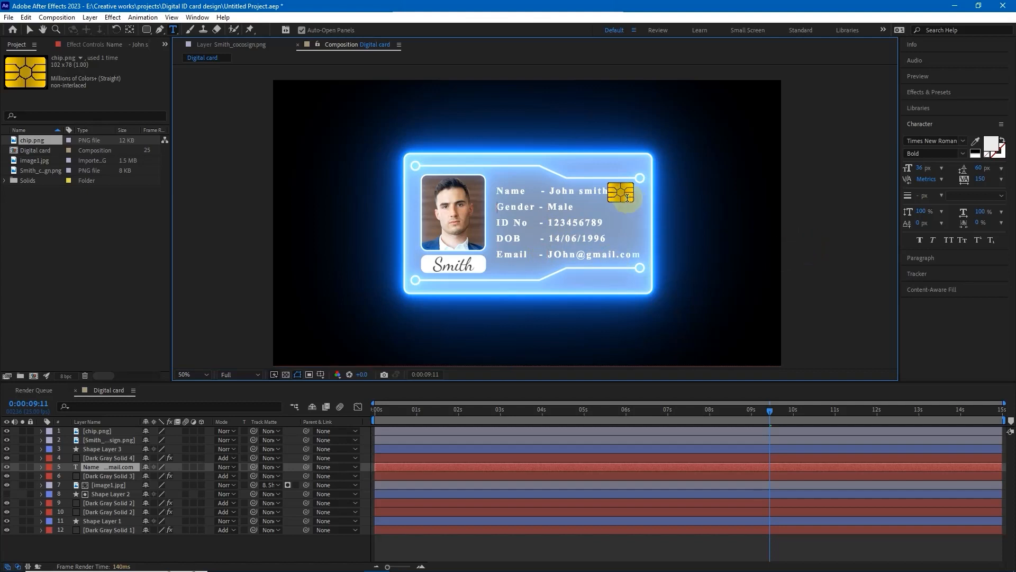
- Move the chip image slightly right and down so it clears the end of the name line
click(93, 432)
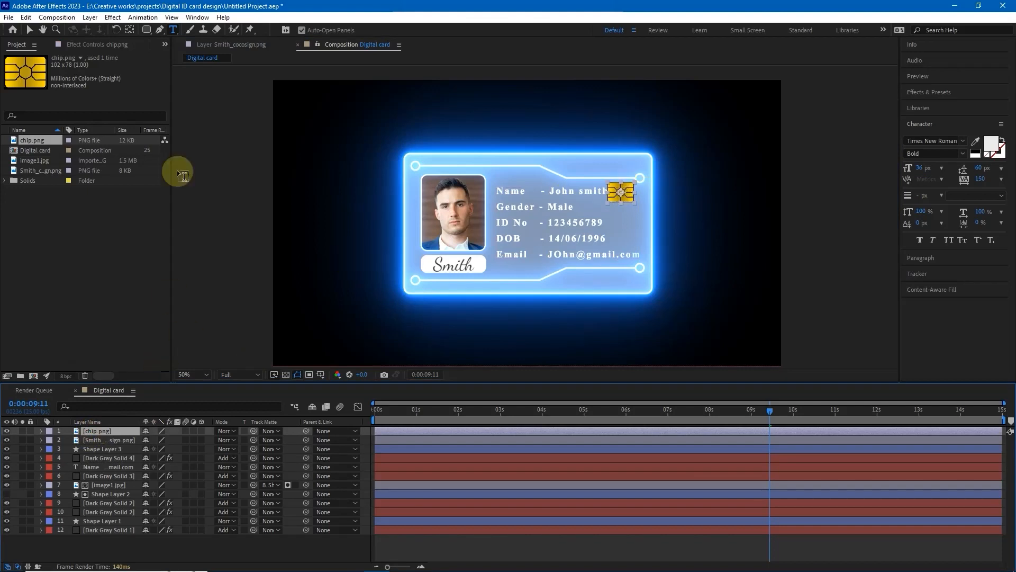
click(28, 30)
drag(628, 186, 638, 196)
click(882, 242)
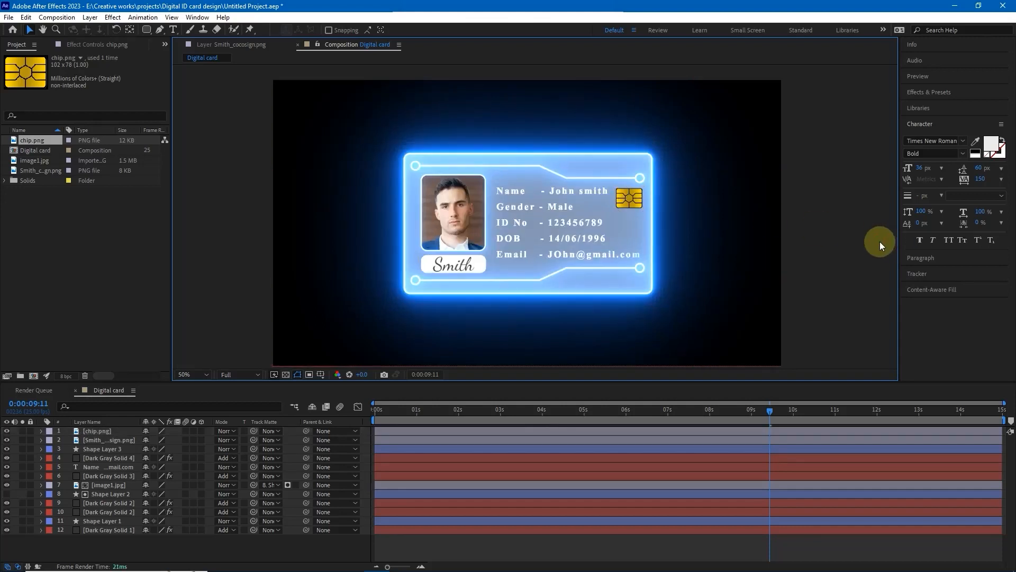
- Play back the animation from the start to check the aligned text and the repositioned chip
click(456, 410)
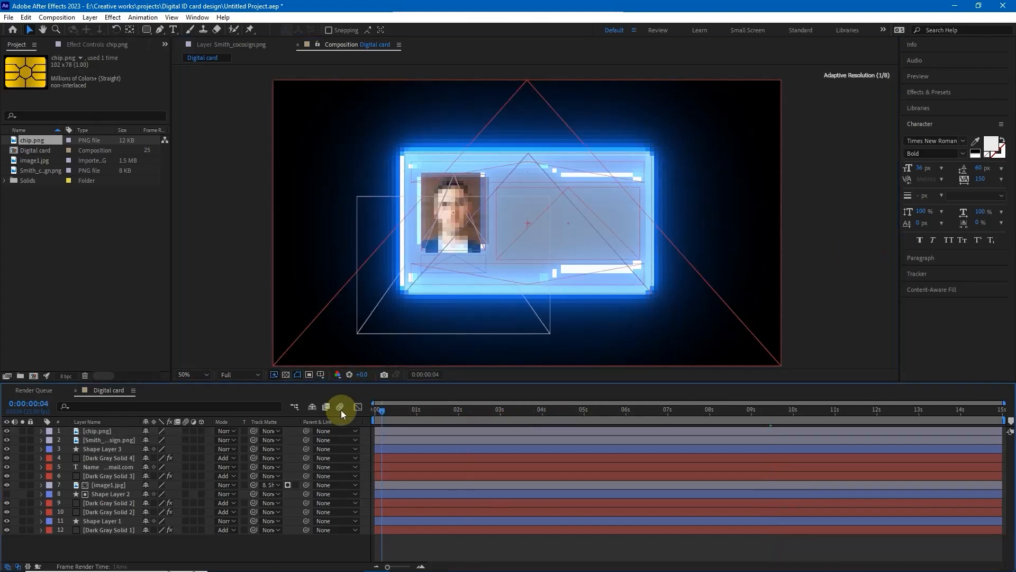
click(375, 411)
key(space)
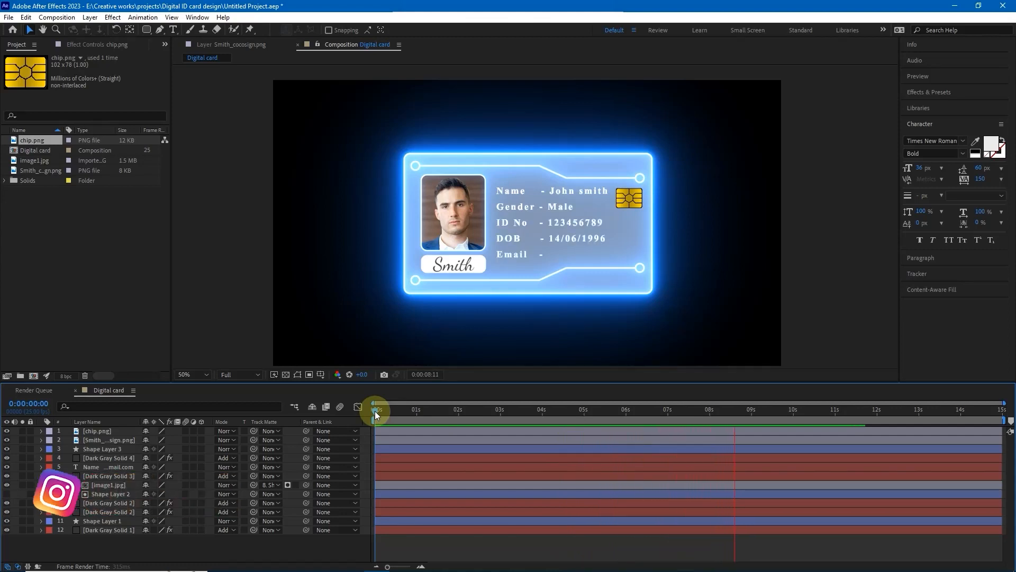
key(space)
- Keyframe the photo layer's opacity at 0% at 0:00:01:13 and 100% at 0:00:01:14 so it appears after the frame lines
mouse_move(415, 414)
mouse_down()
mouse_move(389, 408)
mouse_move(396, 411)
mouse_up()
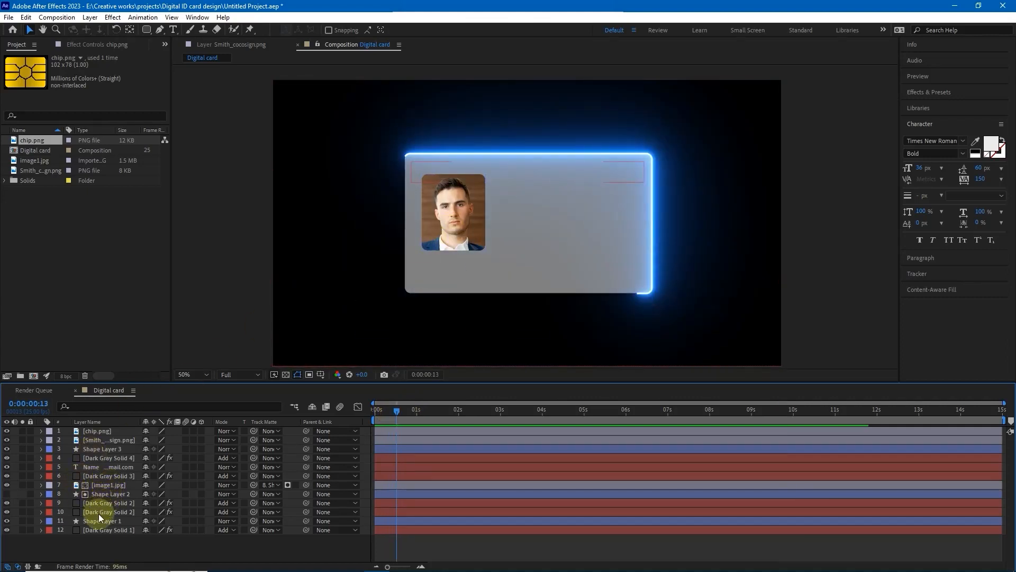
click(104, 485)
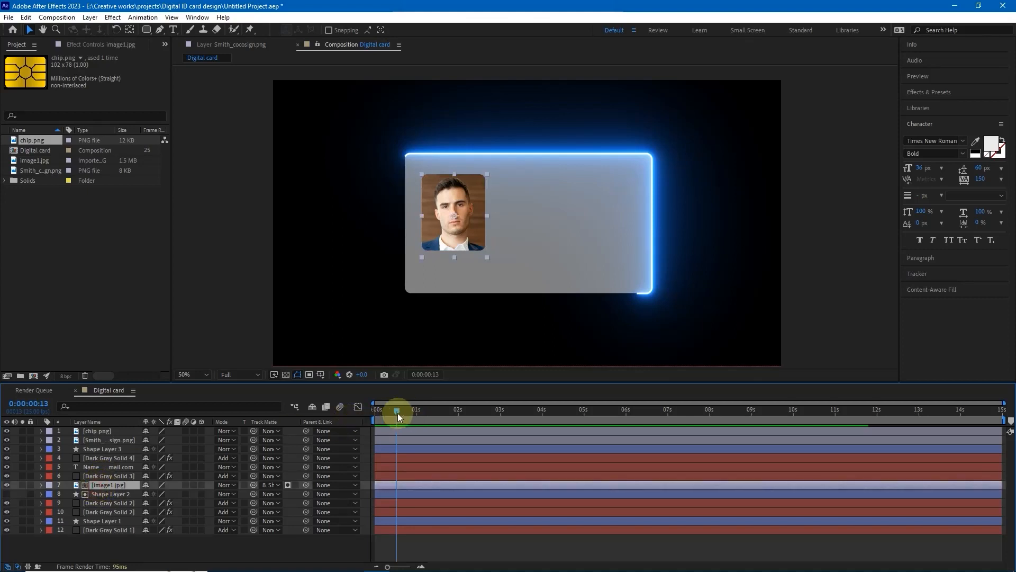
key(t)
drag(397, 413, 446, 415)
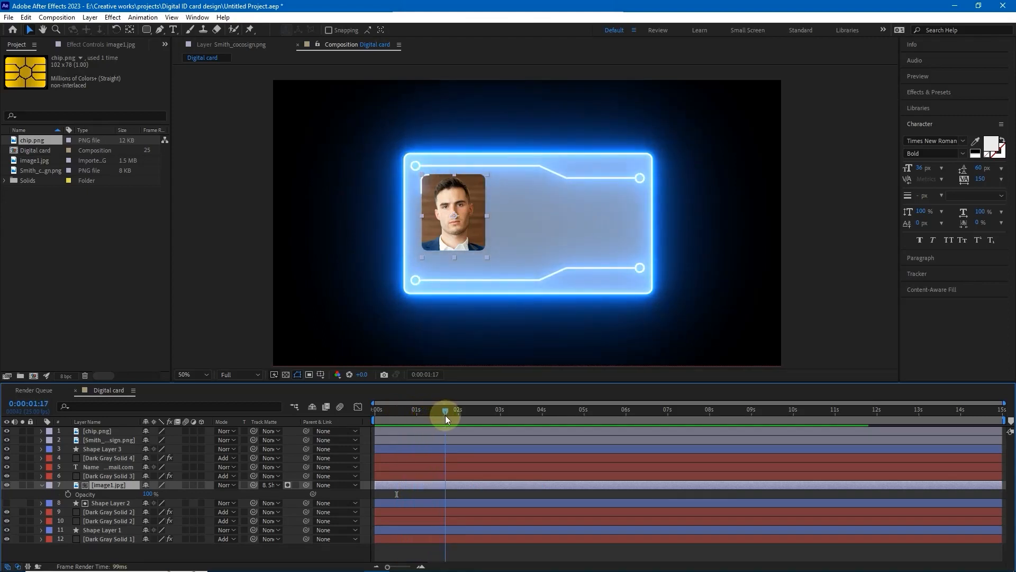
drag(446, 415, 440, 419)
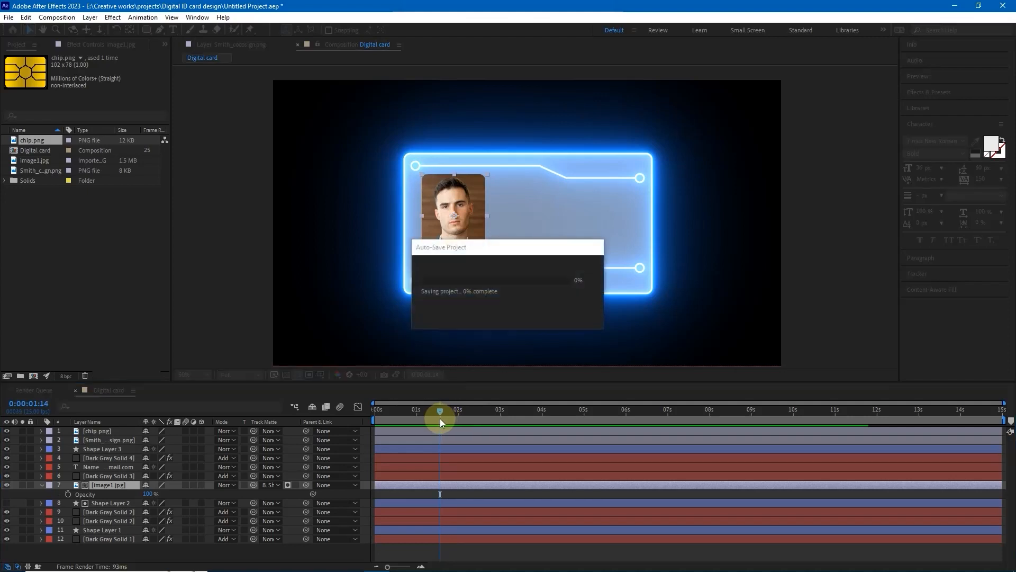
click(68, 494)
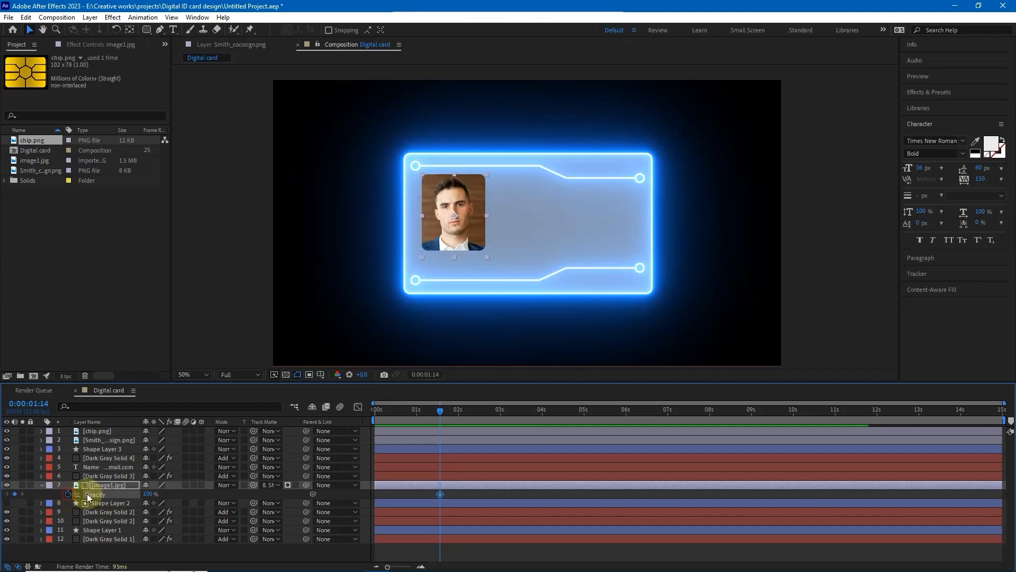
mouse_move(440, 408)
mouse_down()
mouse_move(417, 414)
mouse_move(439, 414)
mouse_up()
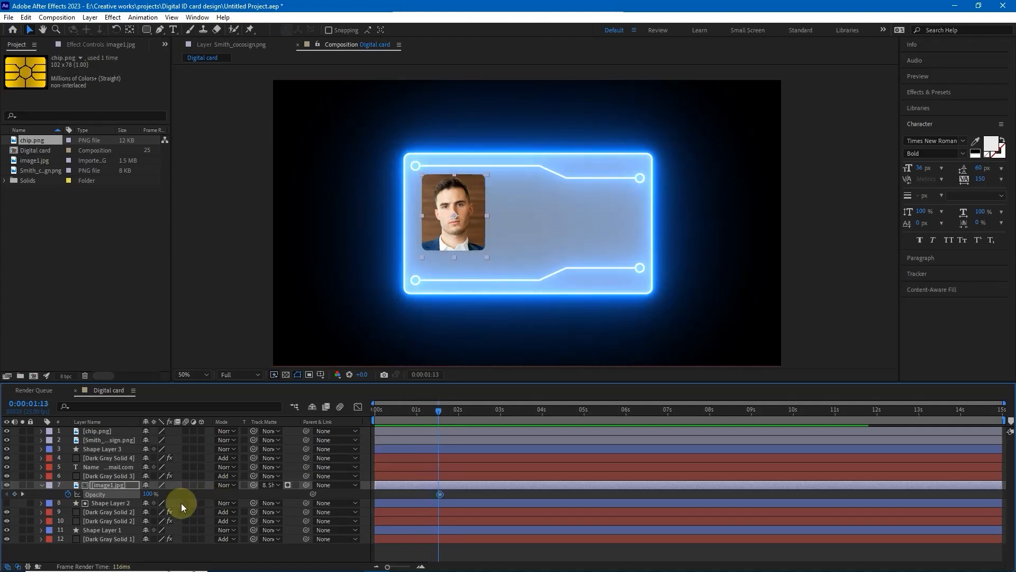
drag(148, 494, 31, 502)
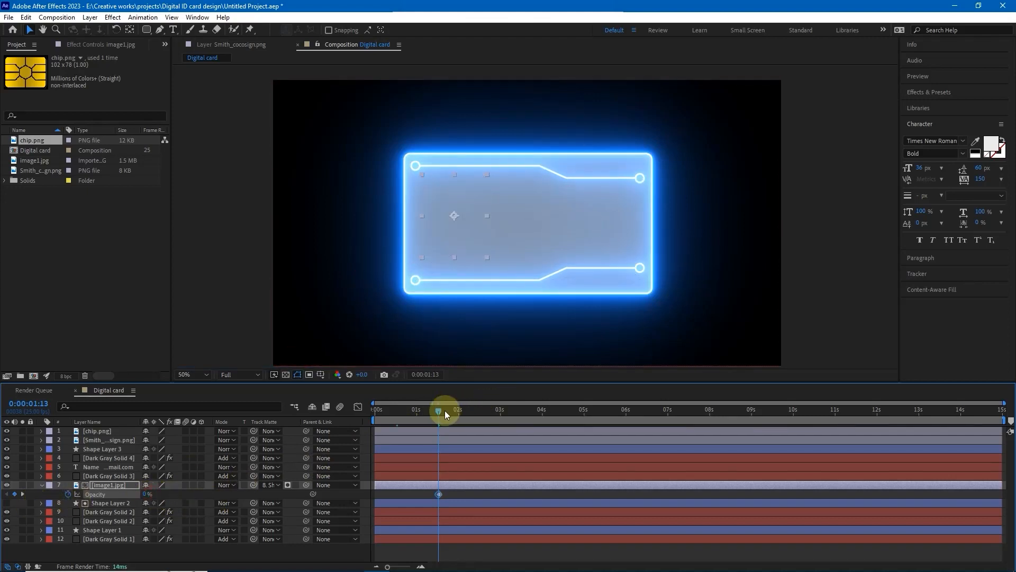
- Play back the photo's appearance from the start and shorten the work area to end at about 10 seconds
drag(425, 415, 359, 414)
key(space)
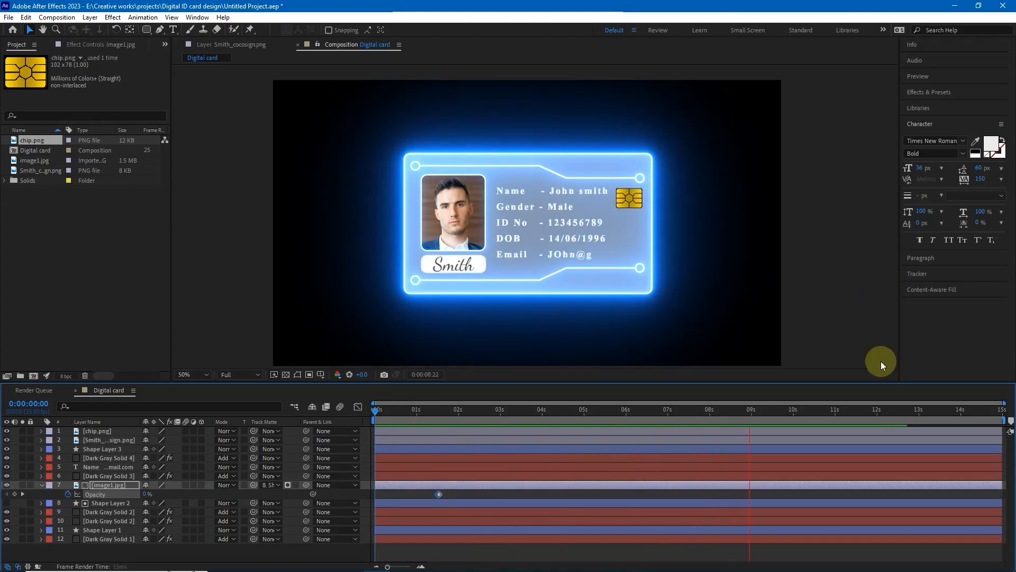
drag(1004, 421, 800, 432)
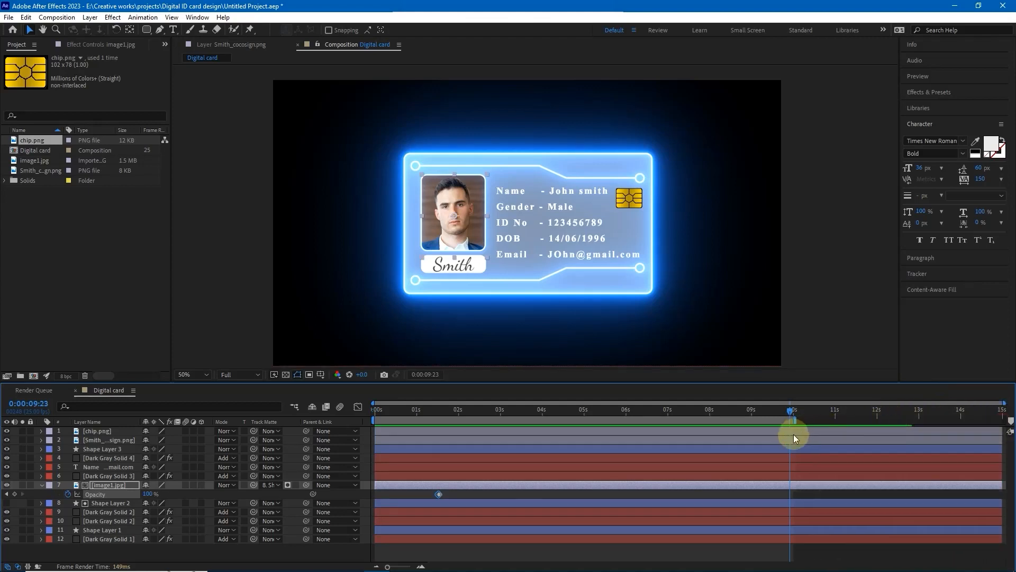
key(space)
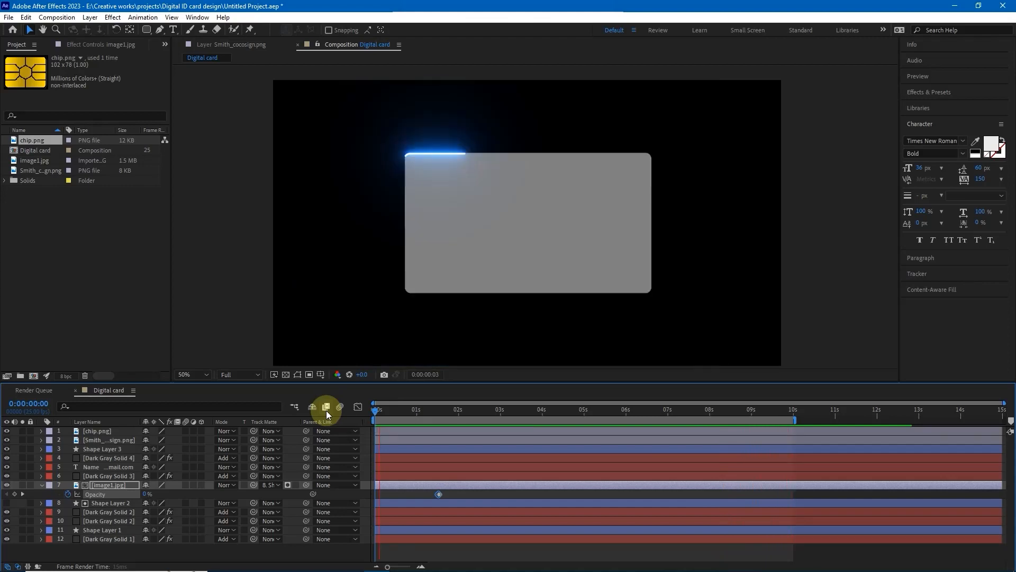
- Set the chip layer's opacity keyframe at 0:00:03:24 to 60% and play back the animation from the start
drag(376, 413, 761, 413)
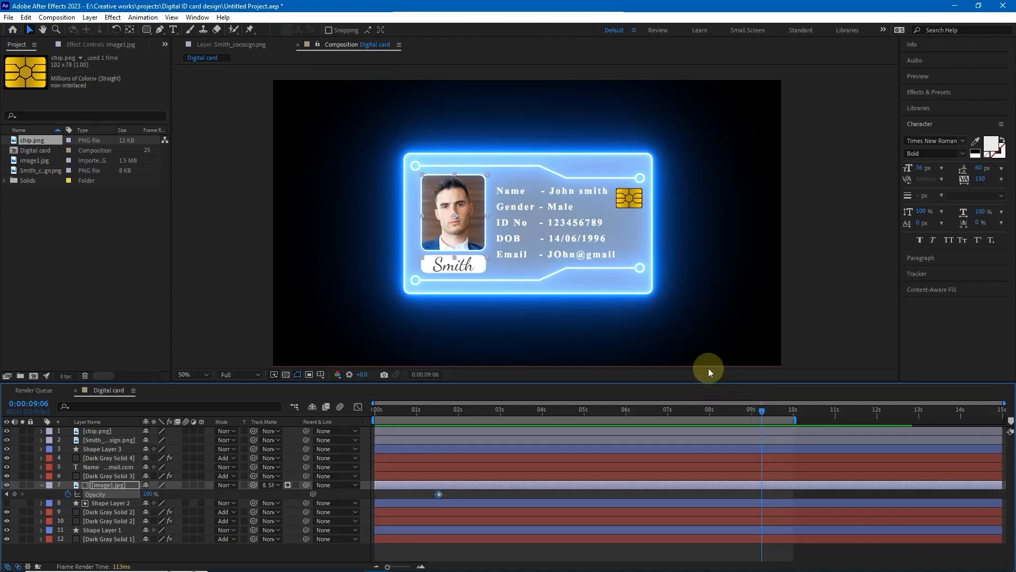
click(636, 202)
click(108, 433)
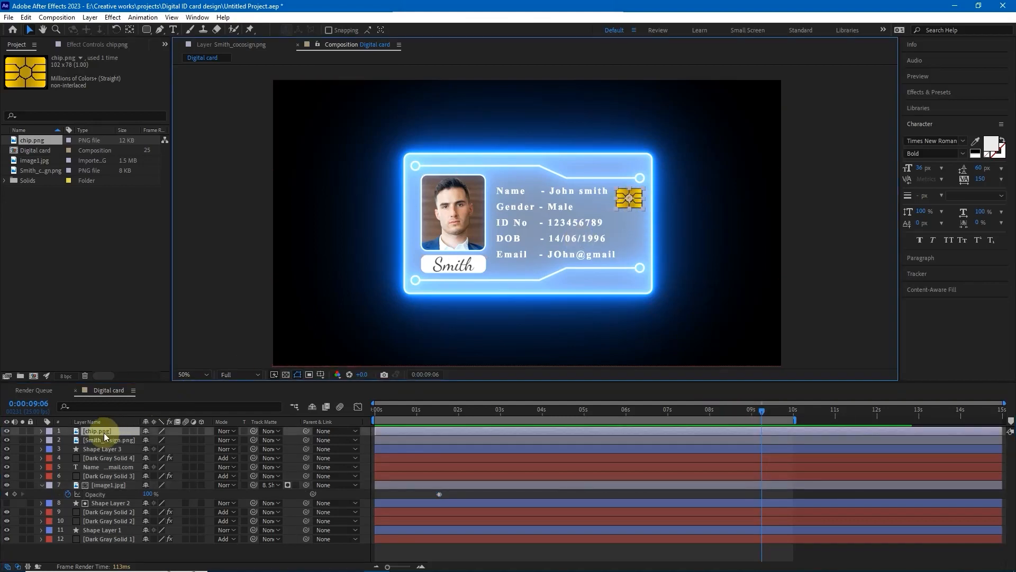
key(t)
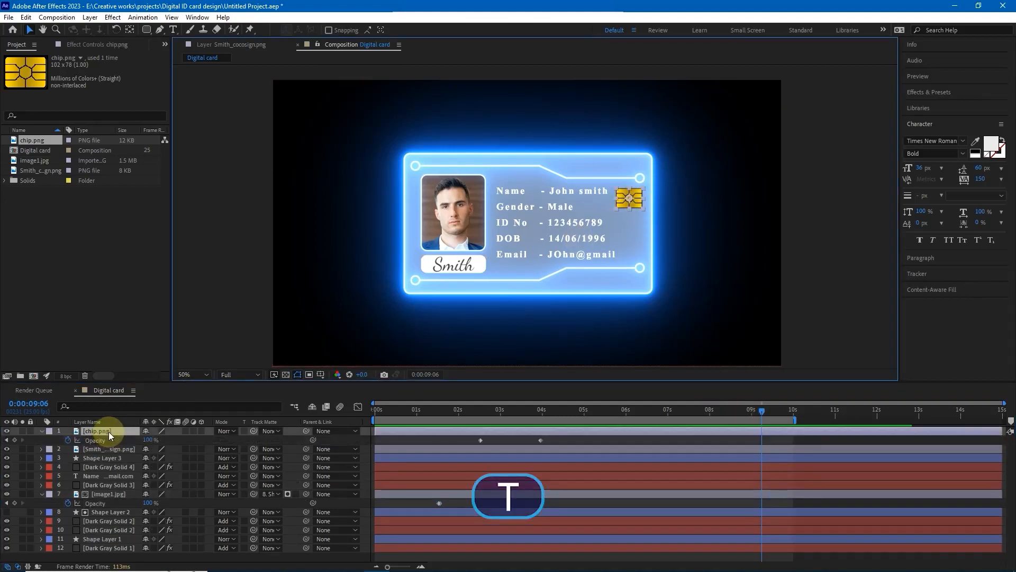
drag(439, 410, 539, 409)
click(150, 440)
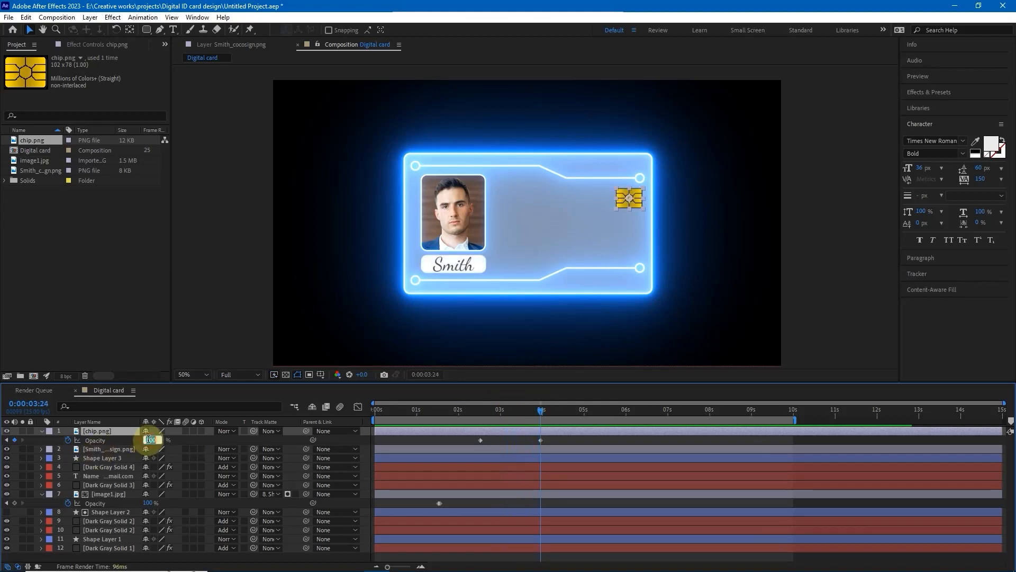
text(60)
key(Return)
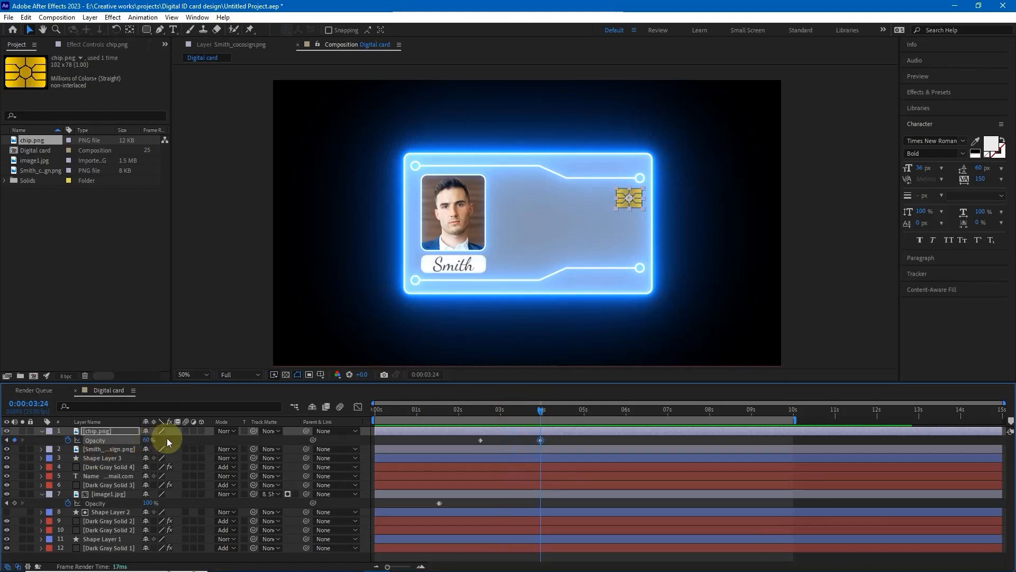
drag(508, 412, 372, 410)
key(space)
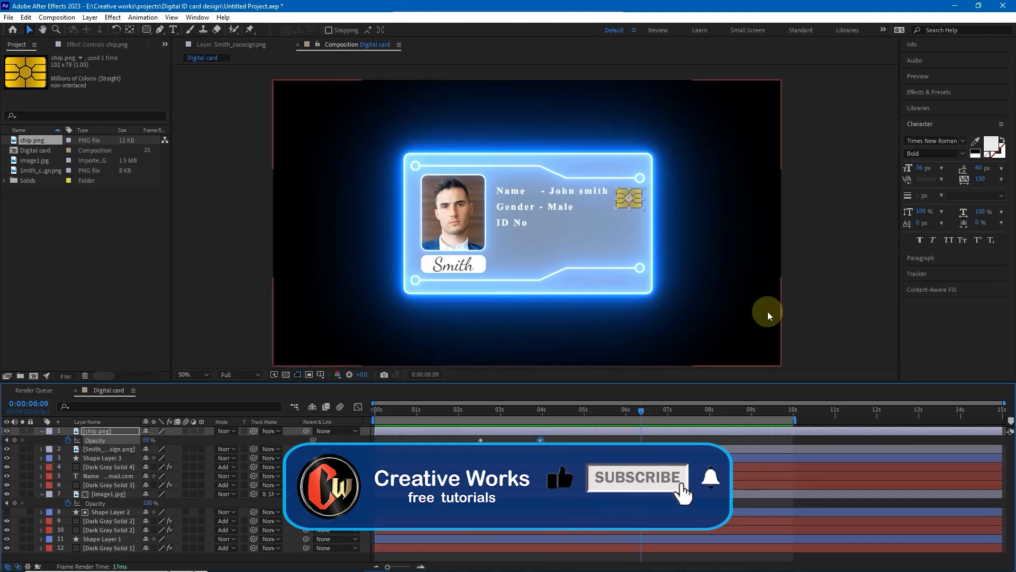
- Pre-compose all layers of the Digital card composition into one nested composition and play it back from the start
drag(109, 554, 100, 430)
right_click(99, 431)
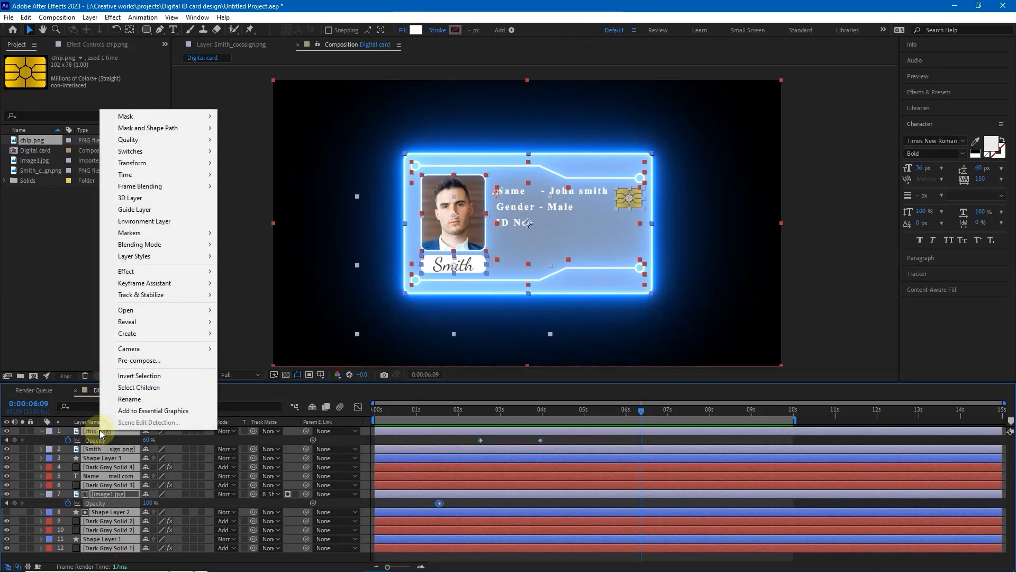
mouse_move(155, 334)
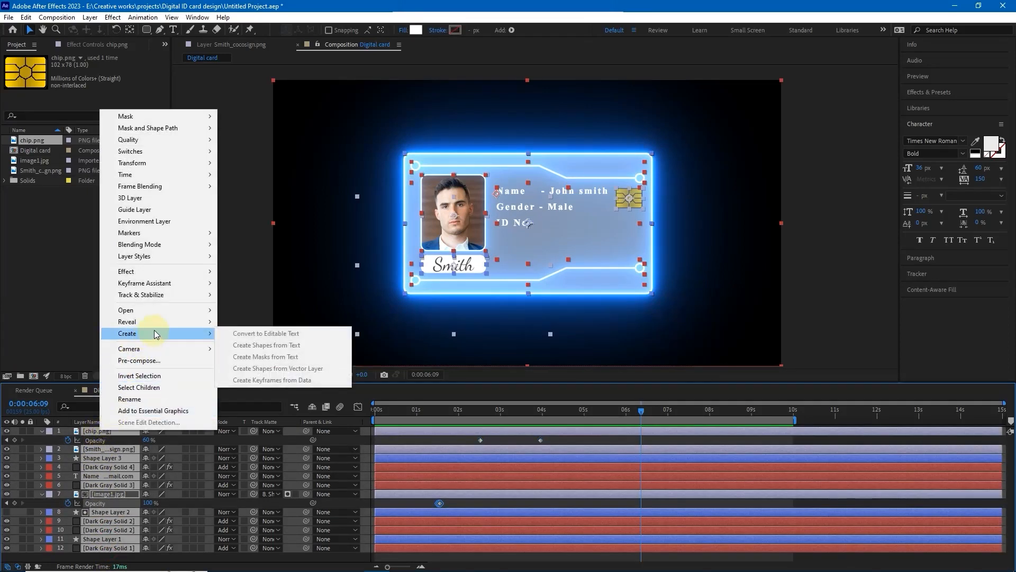
click(159, 360)
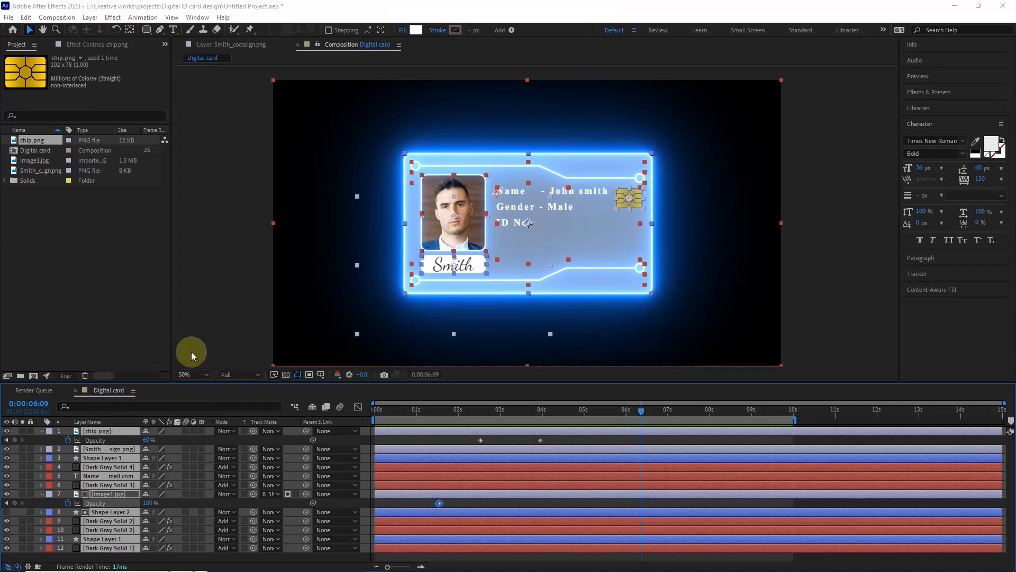
click(545, 360)
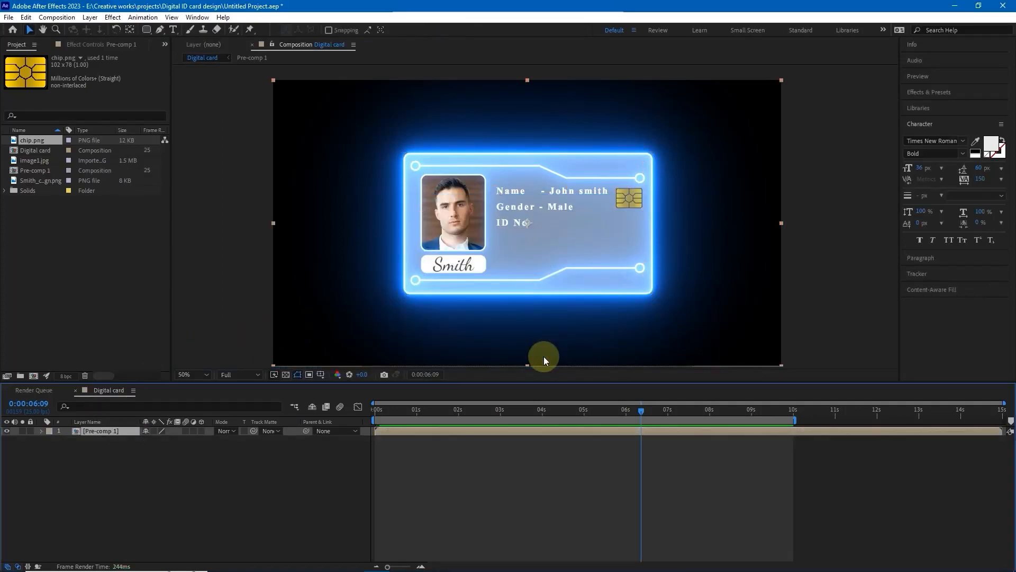
drag(389, 407, 376, 409)
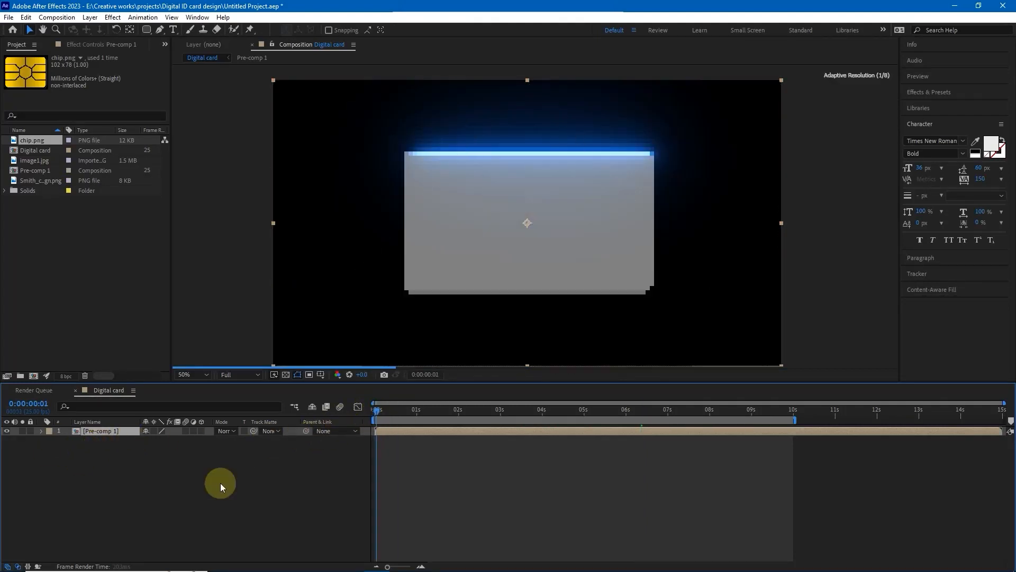
click(237, 472)
key(space)
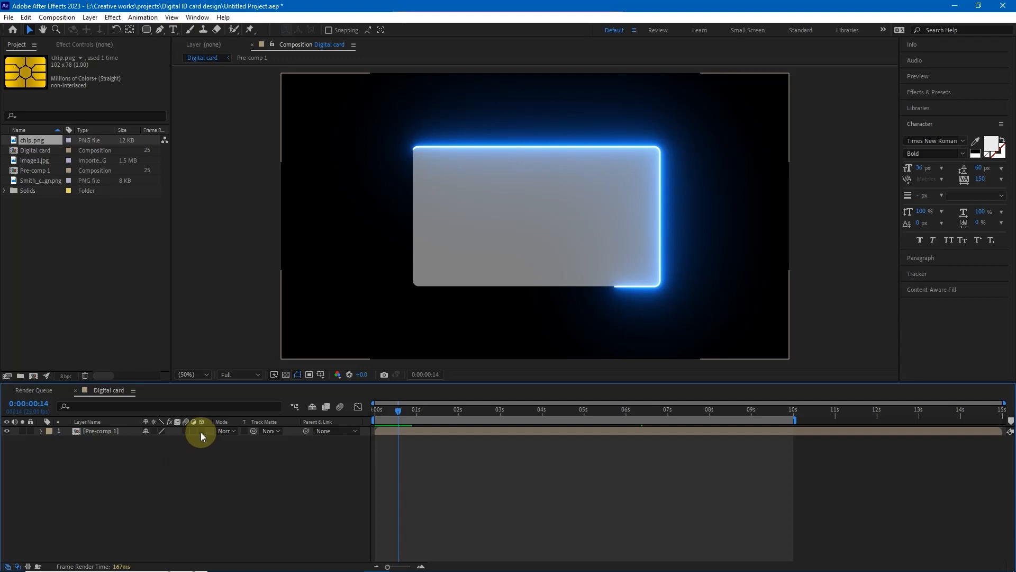
- Make the pre-composed card layer 3D and add a two-node camera with the 50mm preset
click(201, 431)
right_click(198, 484)
mouse_move(232, 357)
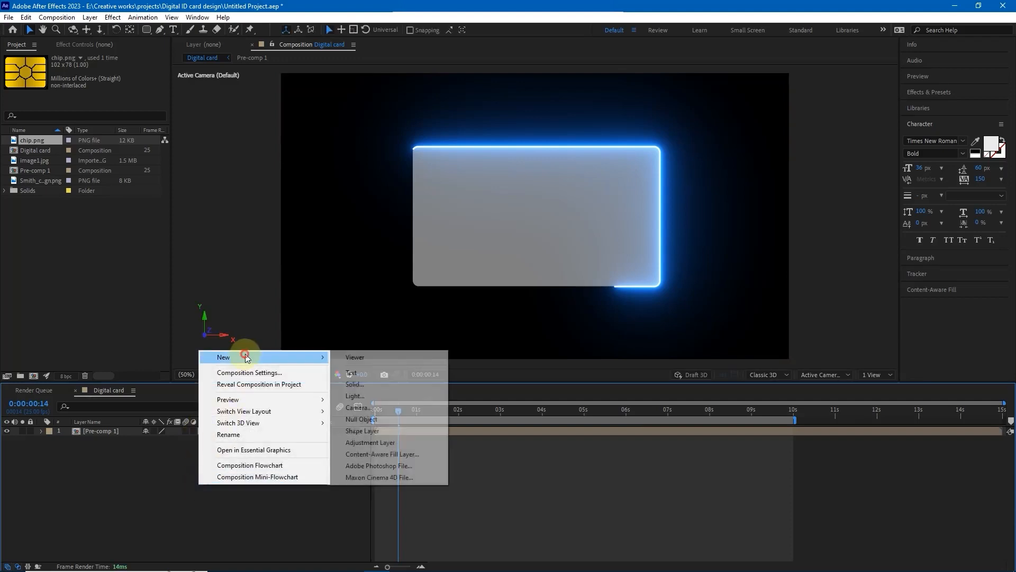
click(358, 406)
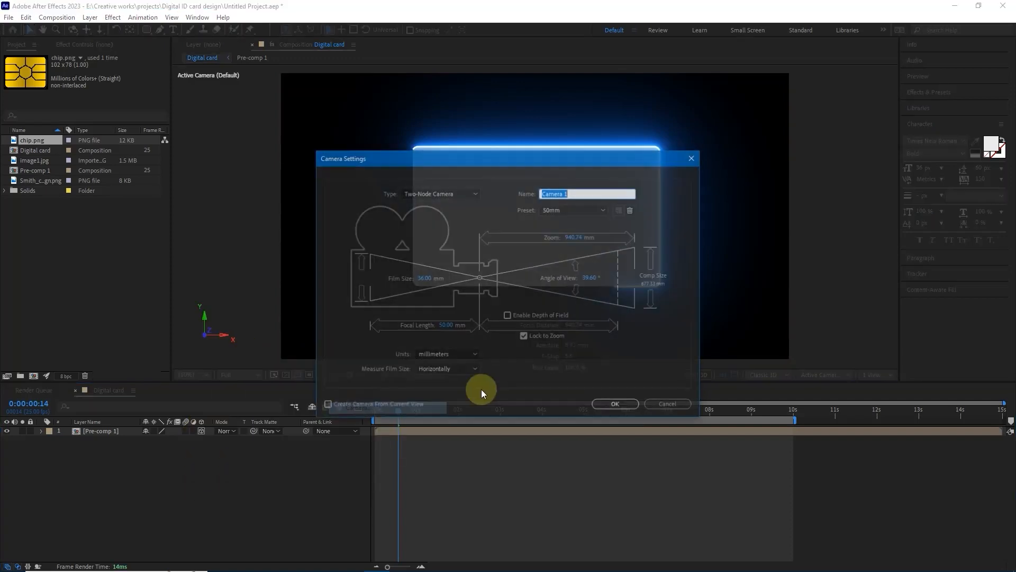
click(618, 405)
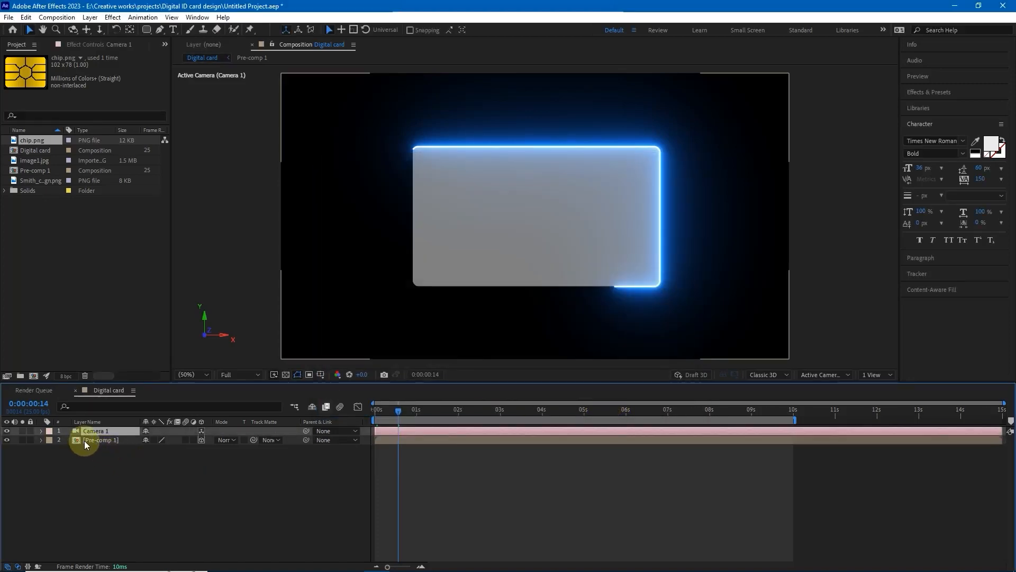
- Add a keyframe for the camera's current position at 0:00:00:13
key(p)
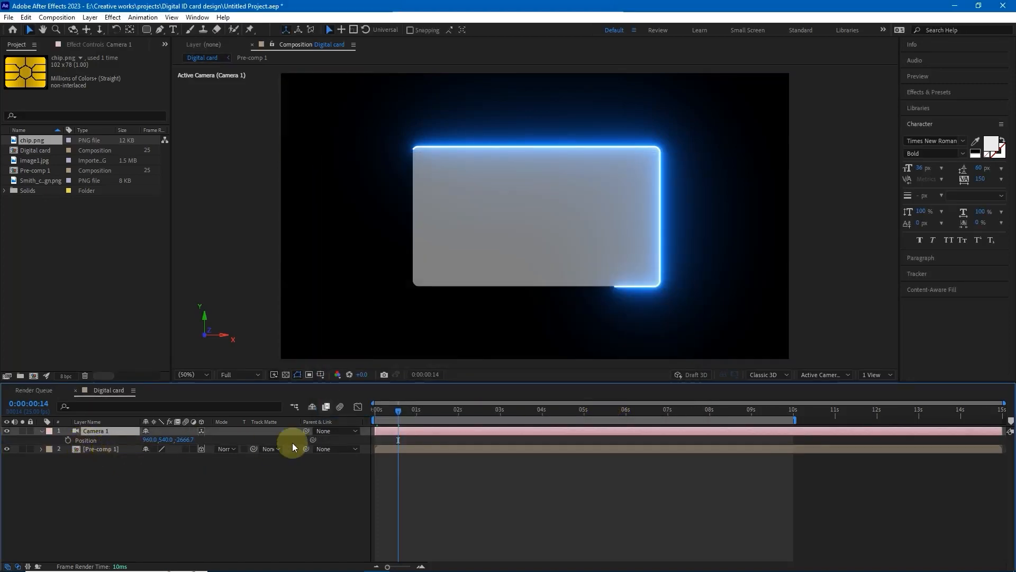
drag(398, 410, 398, 411)
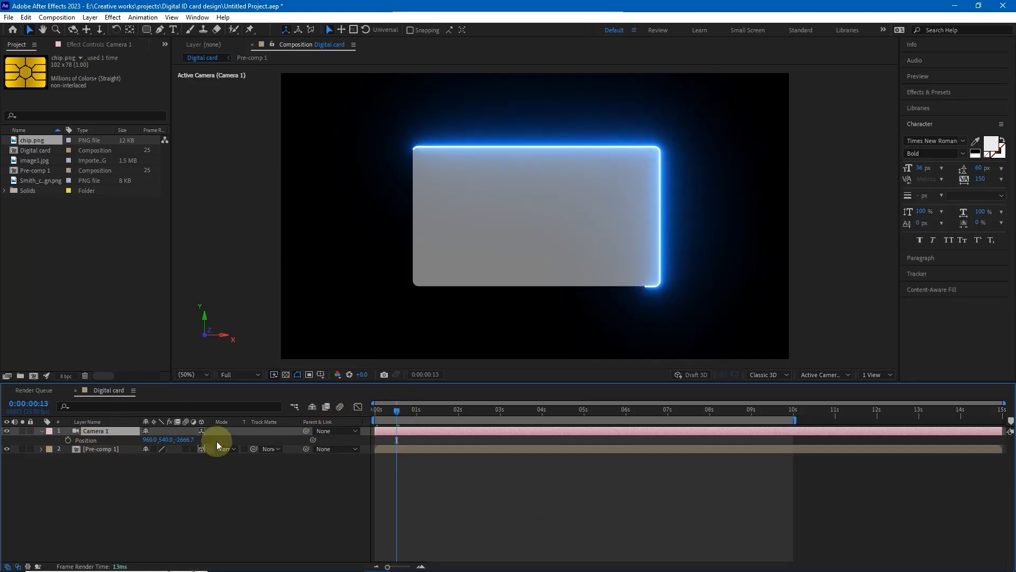
click(69, 439)
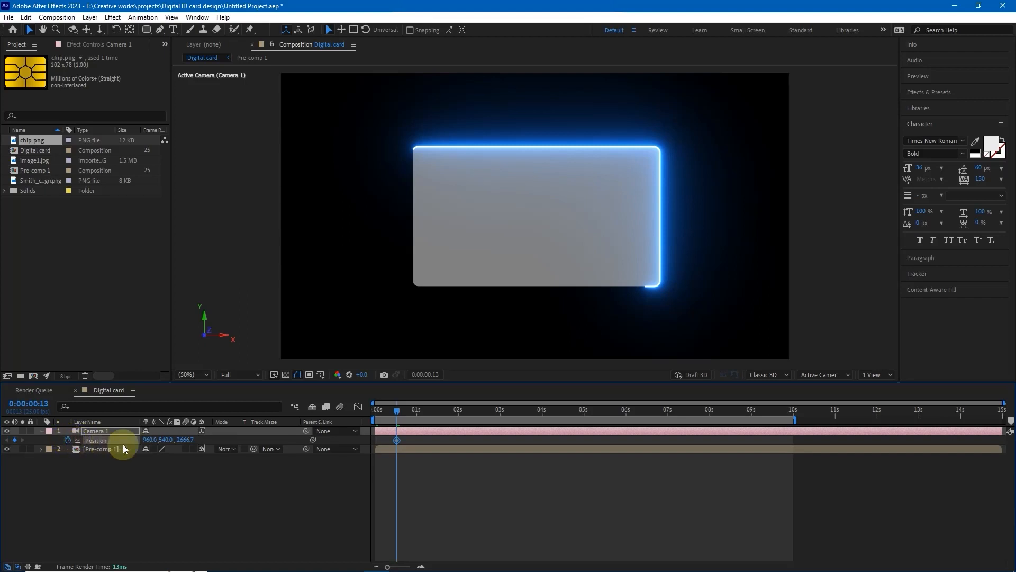
- Set the camera's position at 0:00:00:00 to 2140, 540, -3076.7 for an angled, more distant start, and preview the move
drag(396, 411, 352, 413)
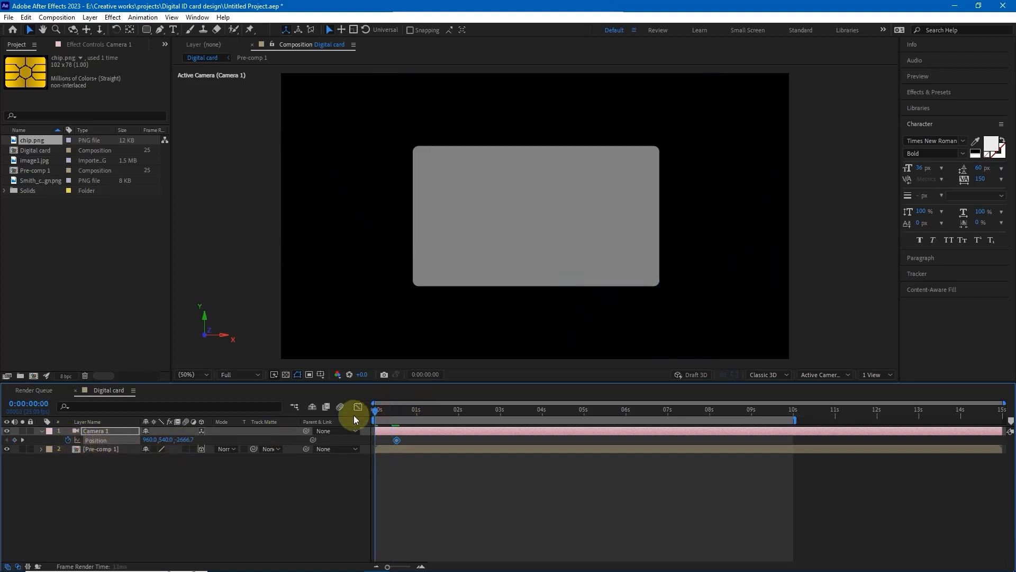
drag(150, 440, 719, 390)
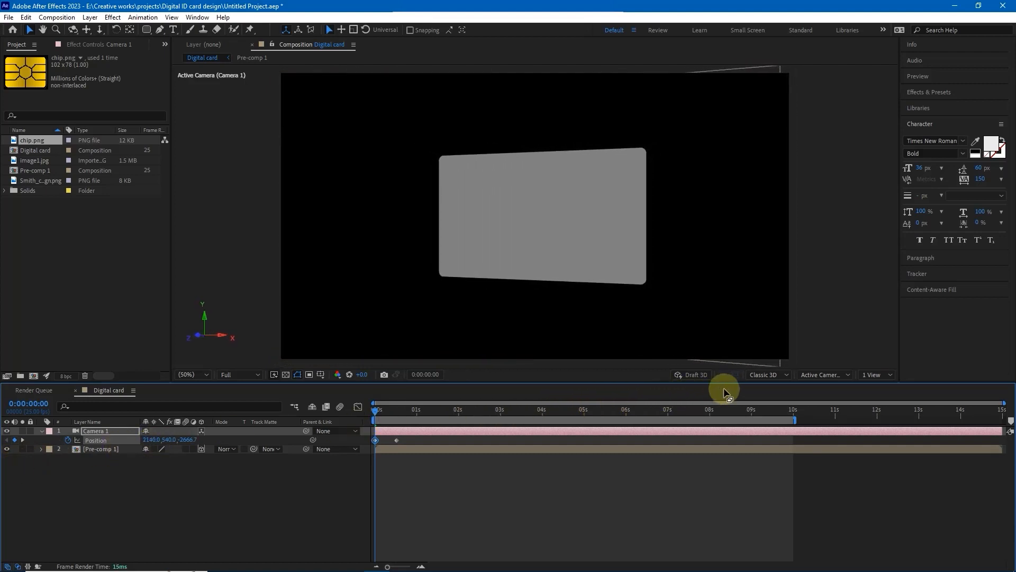
drag(192, 443, 2, 468)
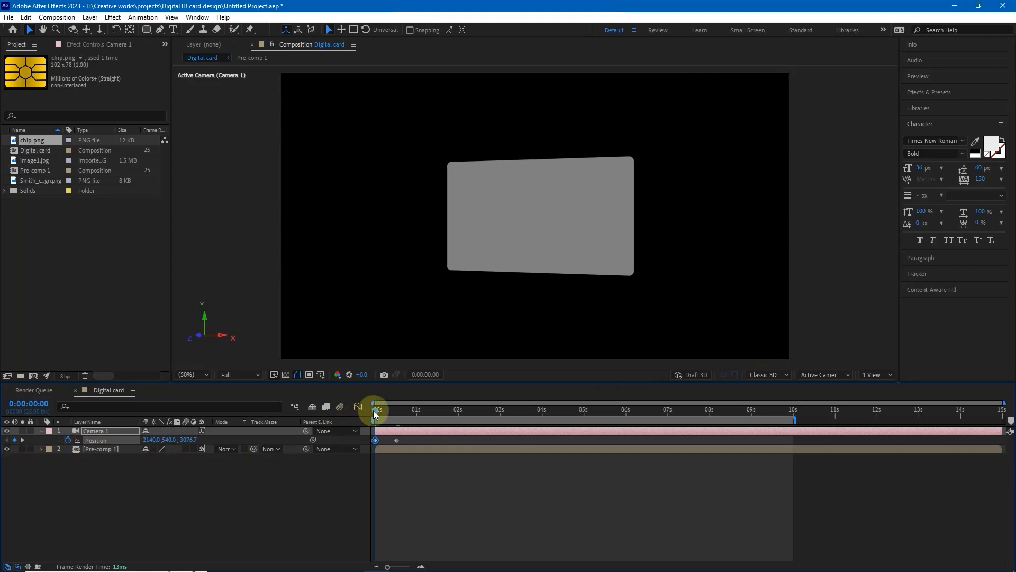
key(space)
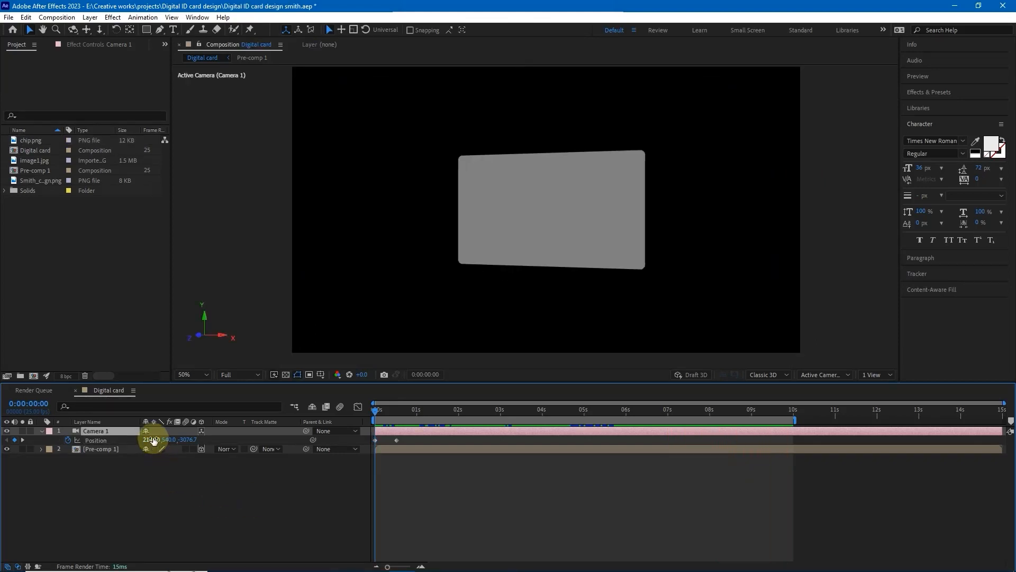
- Open the nested card composition and set the chip layer's opacity keyframe at 0:00:03:24 to 50%
click(42, 431)
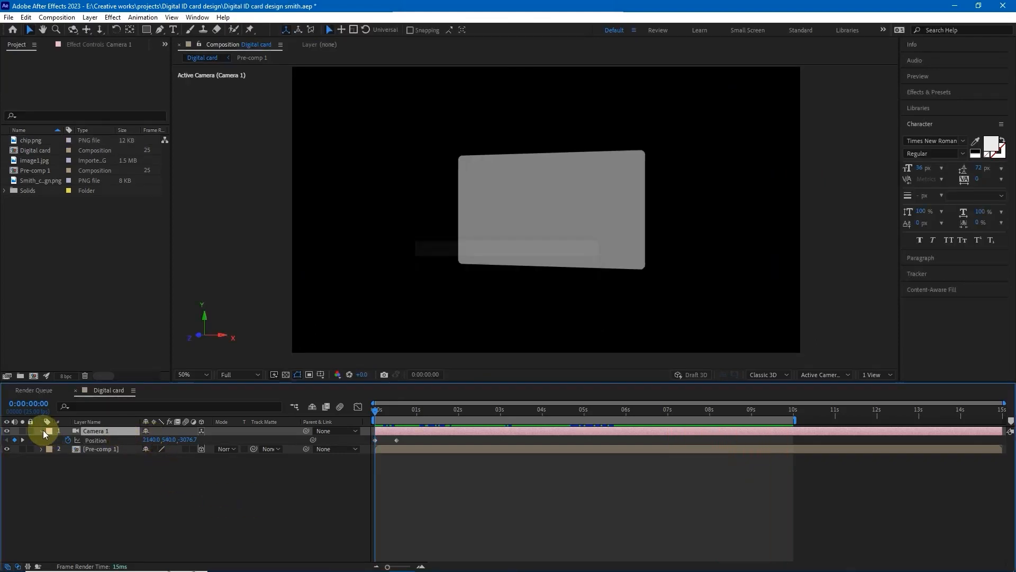
click(43, 430)
double_click(102, 440)
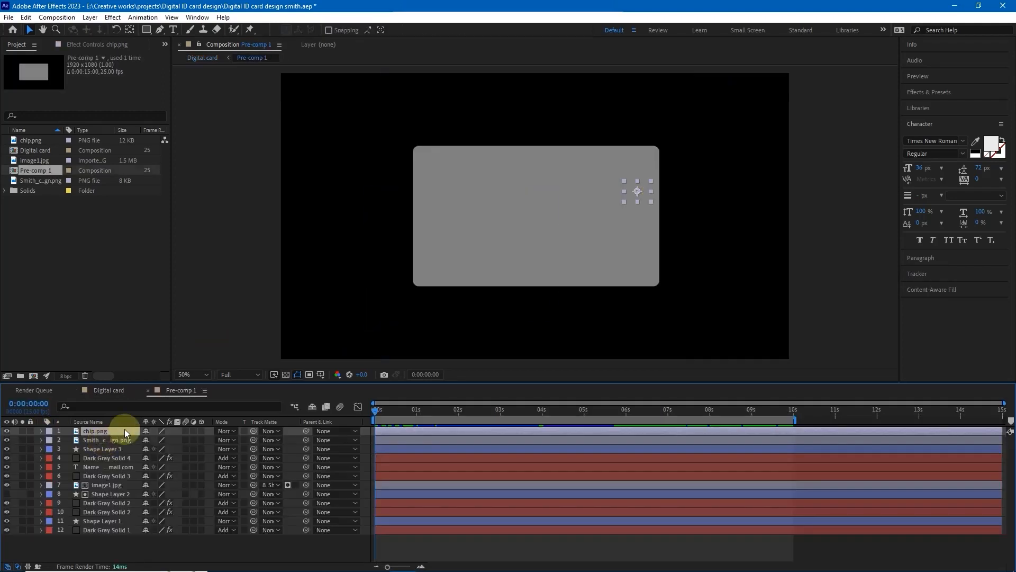
drag(411, 411, 479, 411)
key(t)
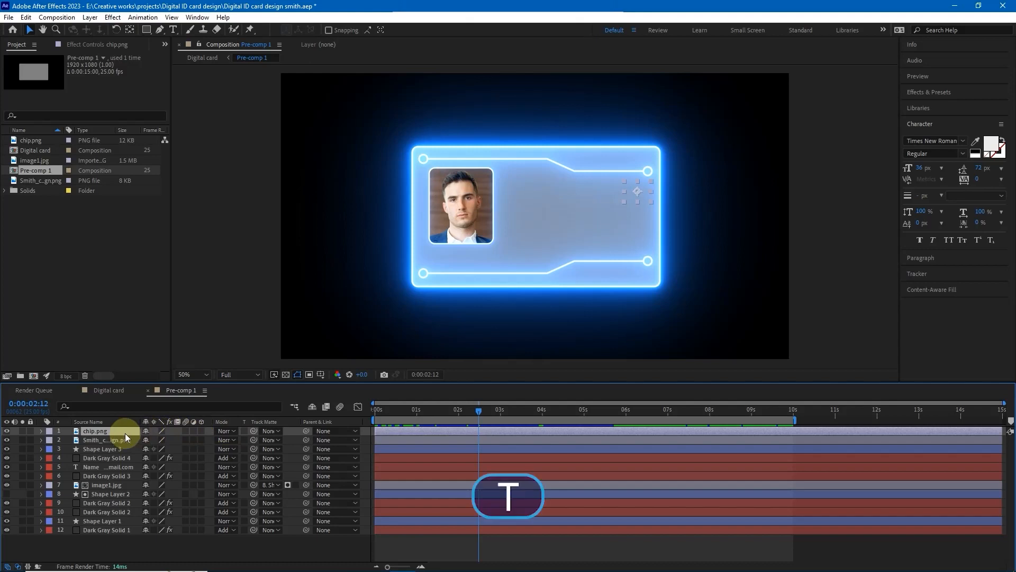
key(t)
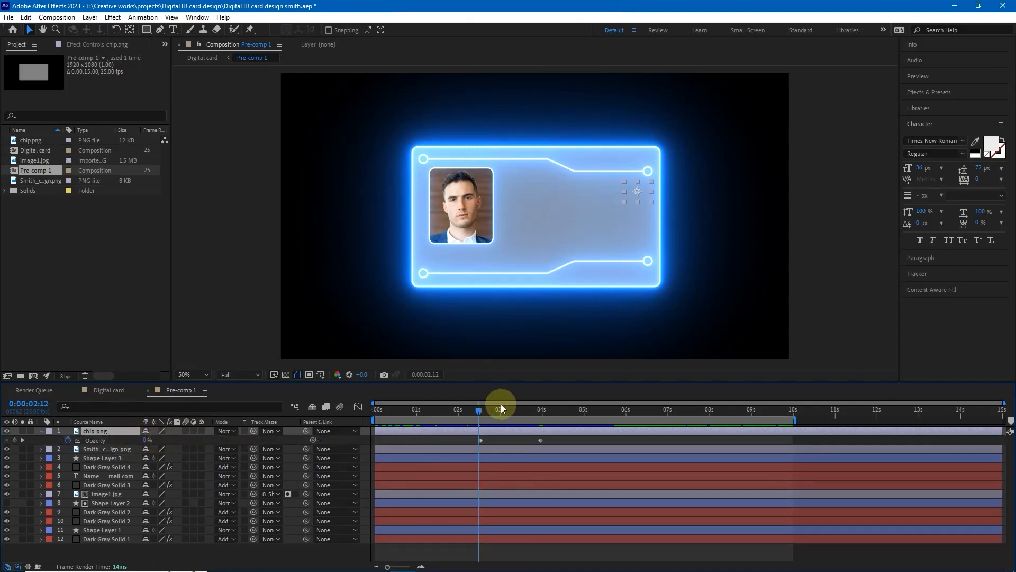
drag(478, 412, 540, 412)
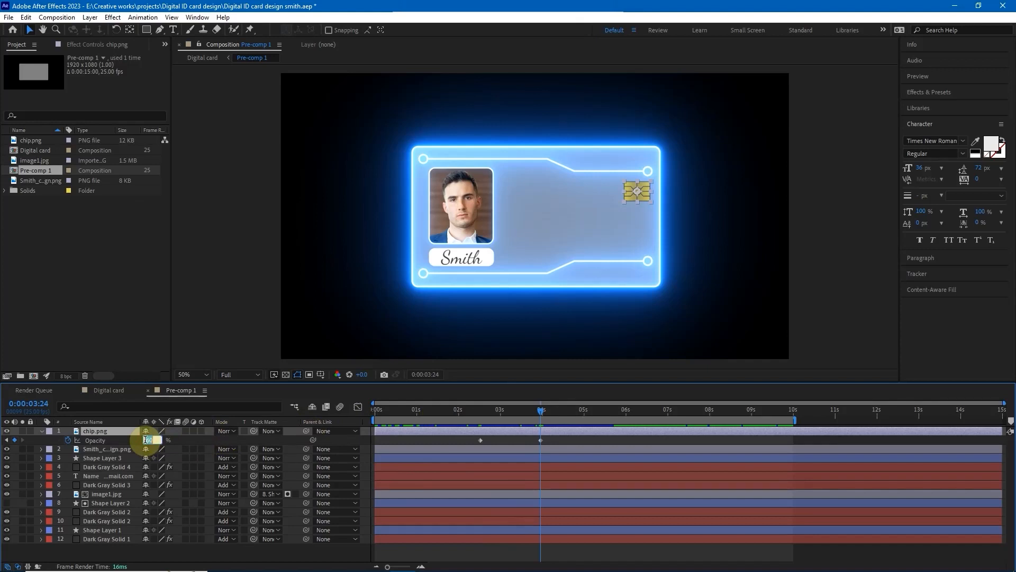
text(50)
key(Return)
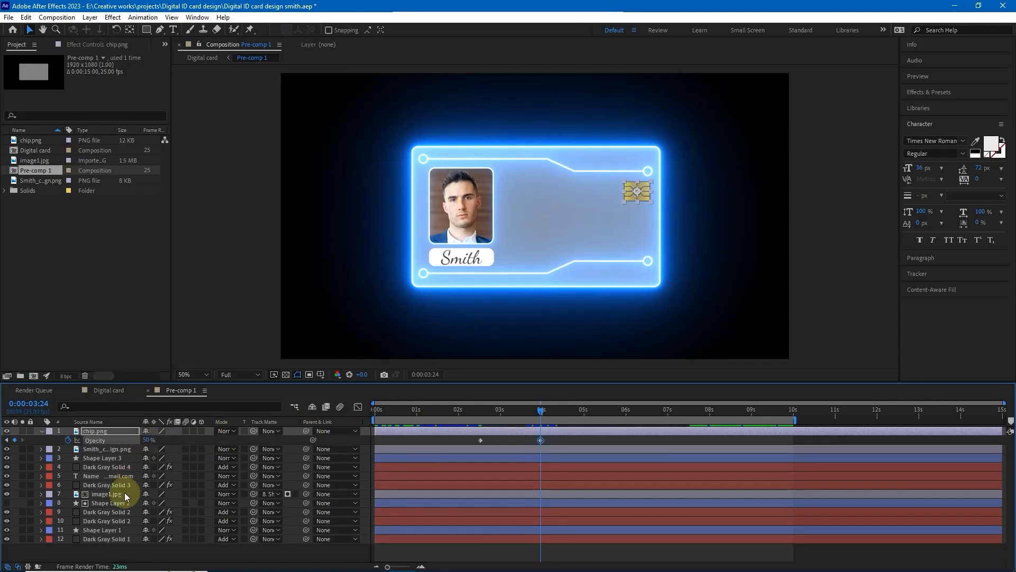
- Set the opacity of Shape Layer 1, the card's background, to 10% and collapse the open layer properties
click(108, 530)
key(t)
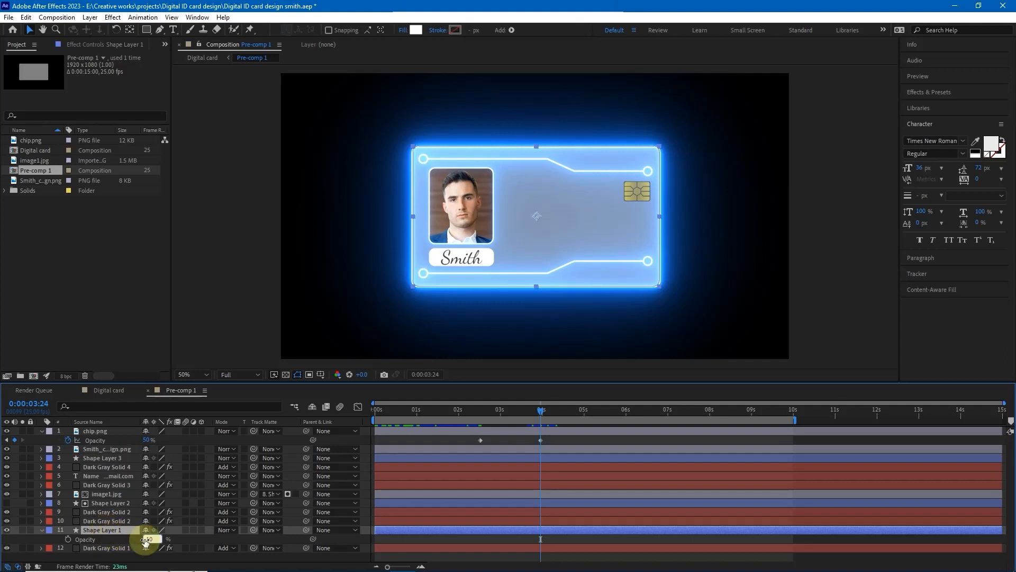
key(Return)
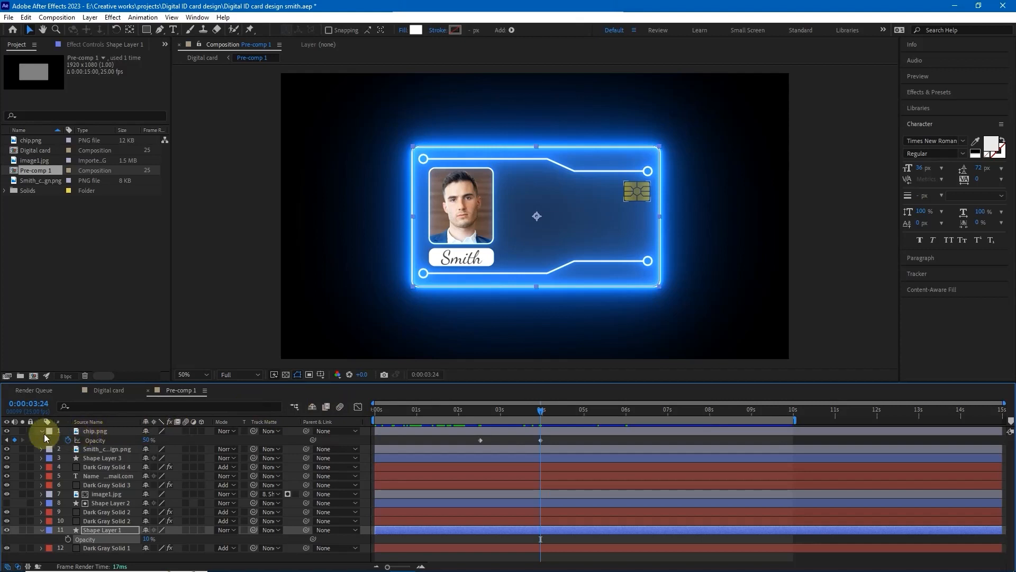
click(41, 431)
click(42, 521)
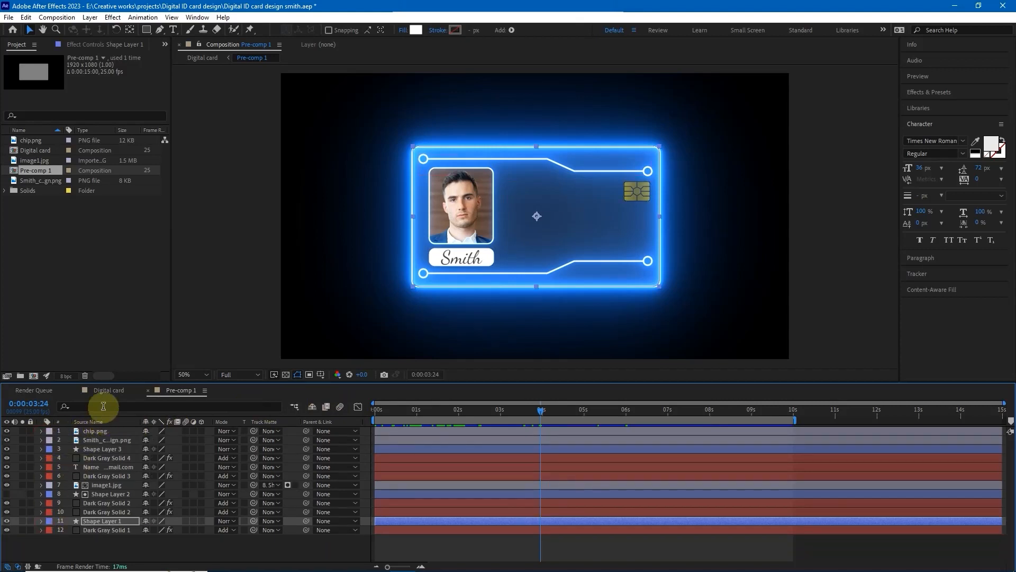
- Return to the Digital card composition and play back the camera animation with the more transparent card from the start
click(108, 392)
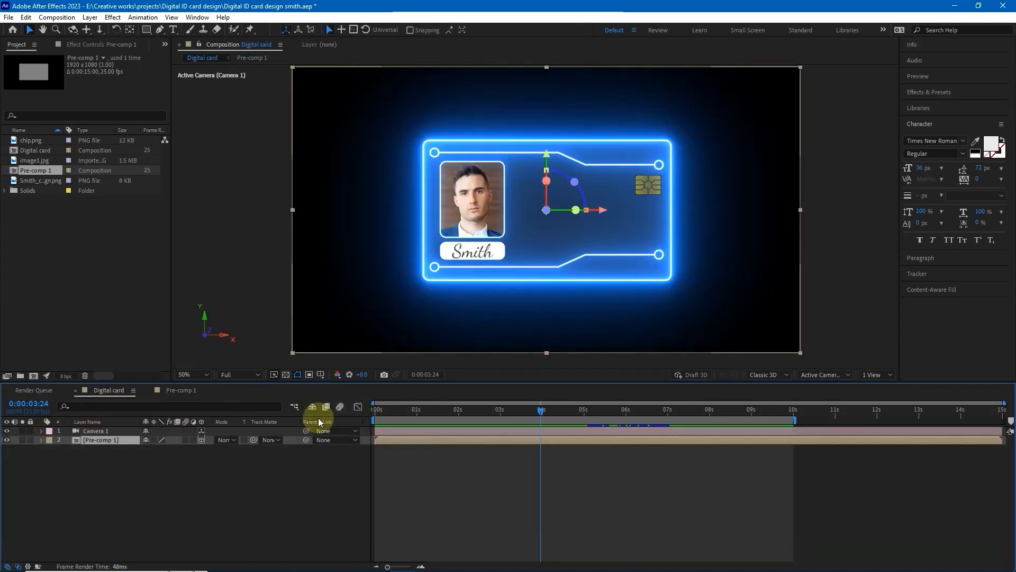
click(104, 432)
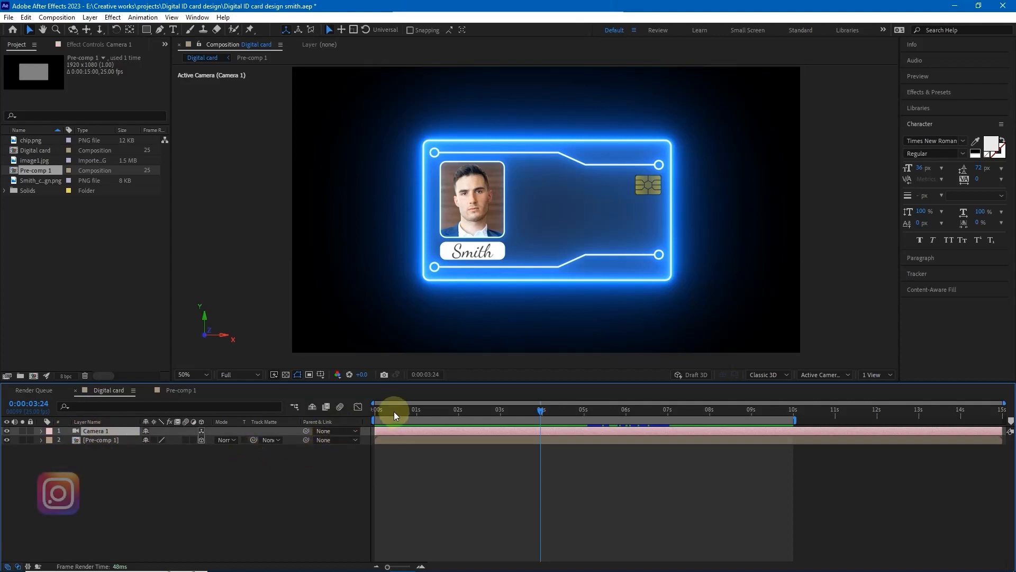
drag(394, 412, 348, 415)
key(space)
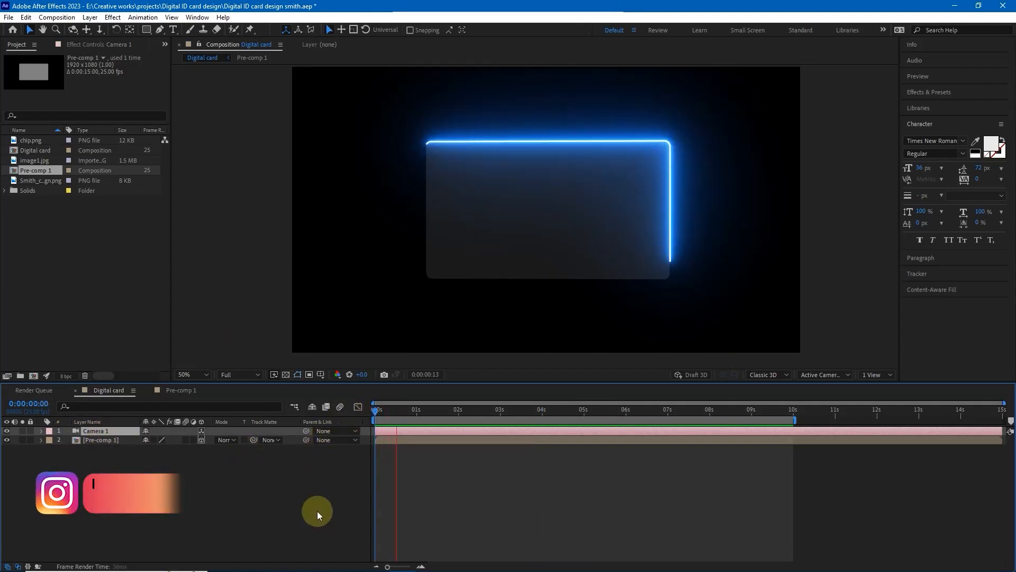